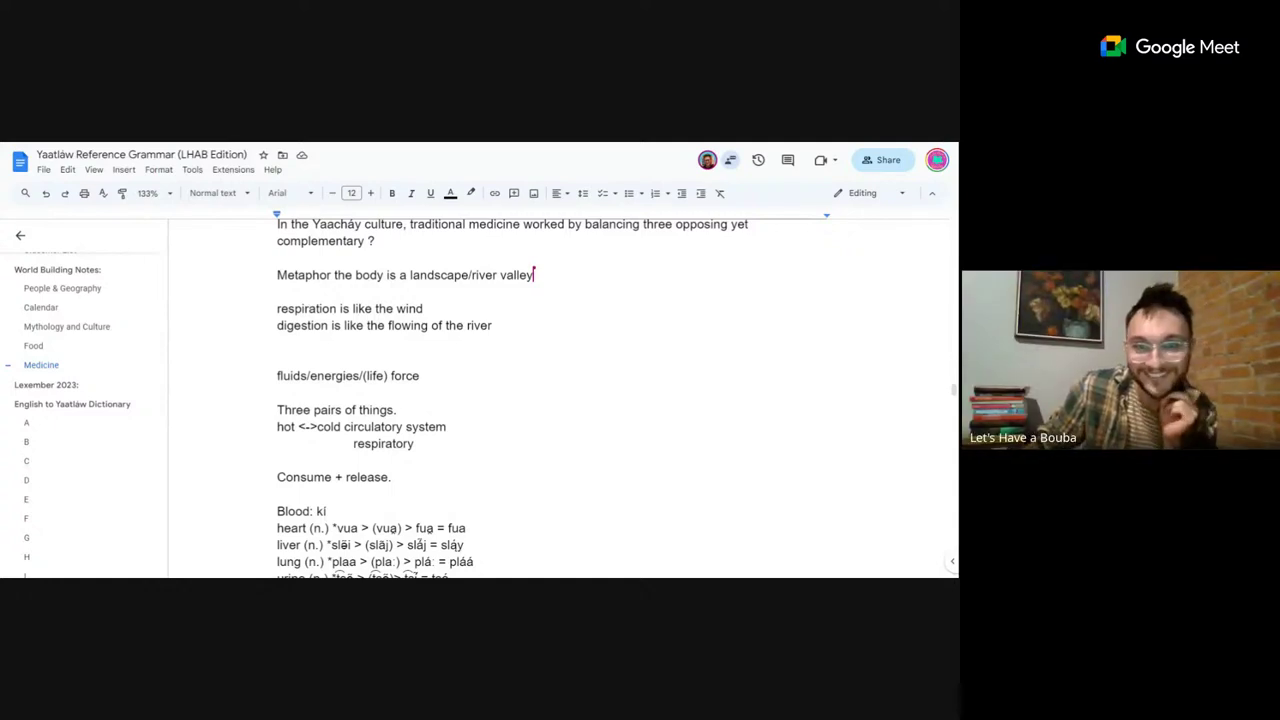
Start the derivation for the 8th Lexember entry, bile, by adding an arrow and an asterisk.
scroll(512, 400, down, 5)
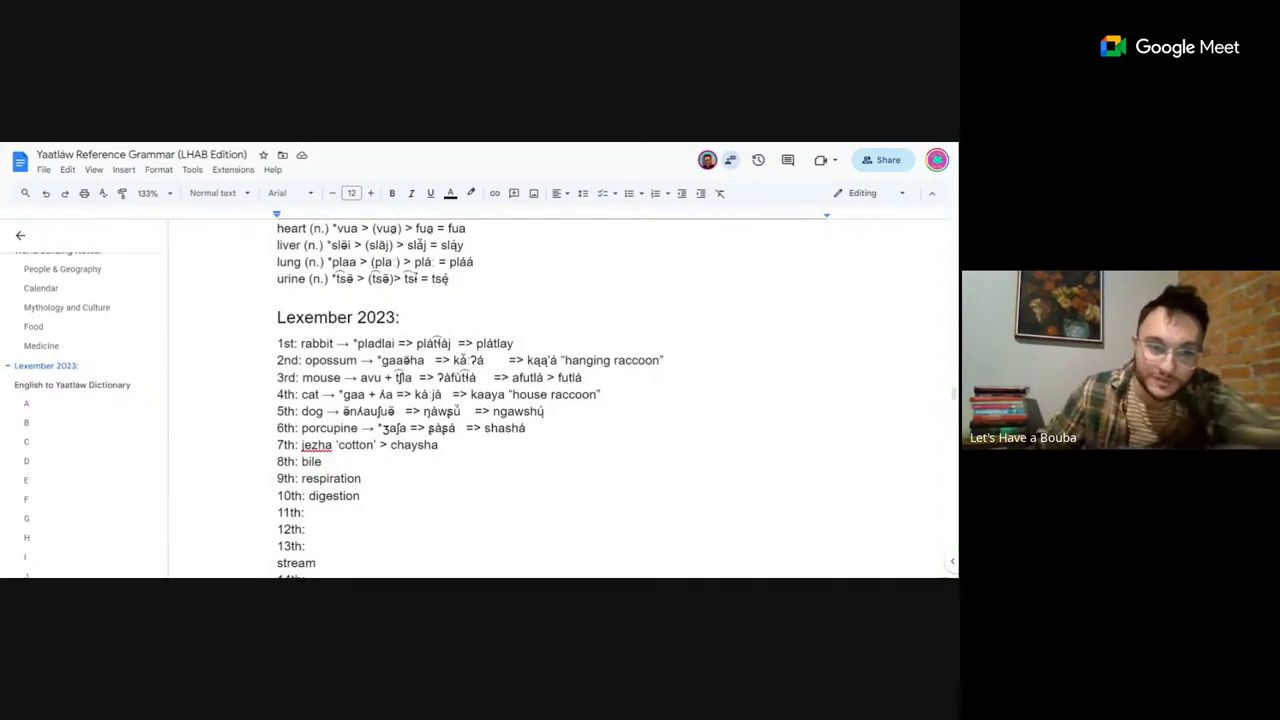
text(-)
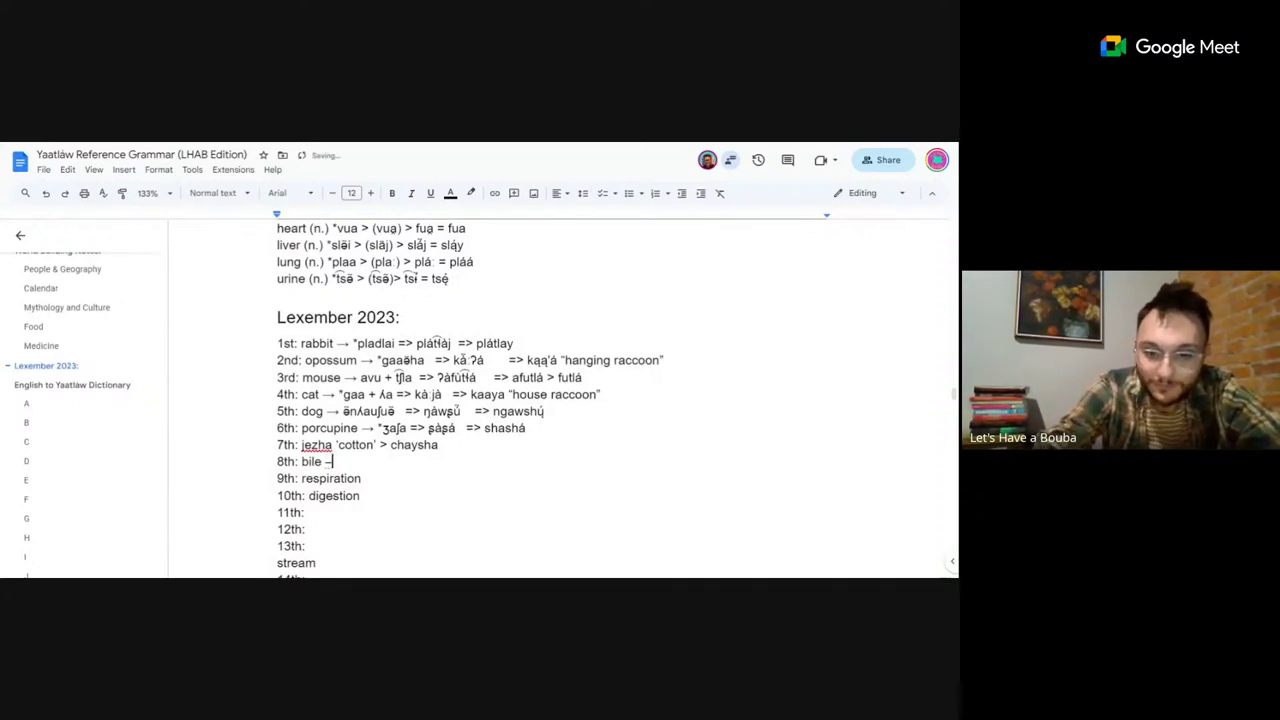
text(> *)
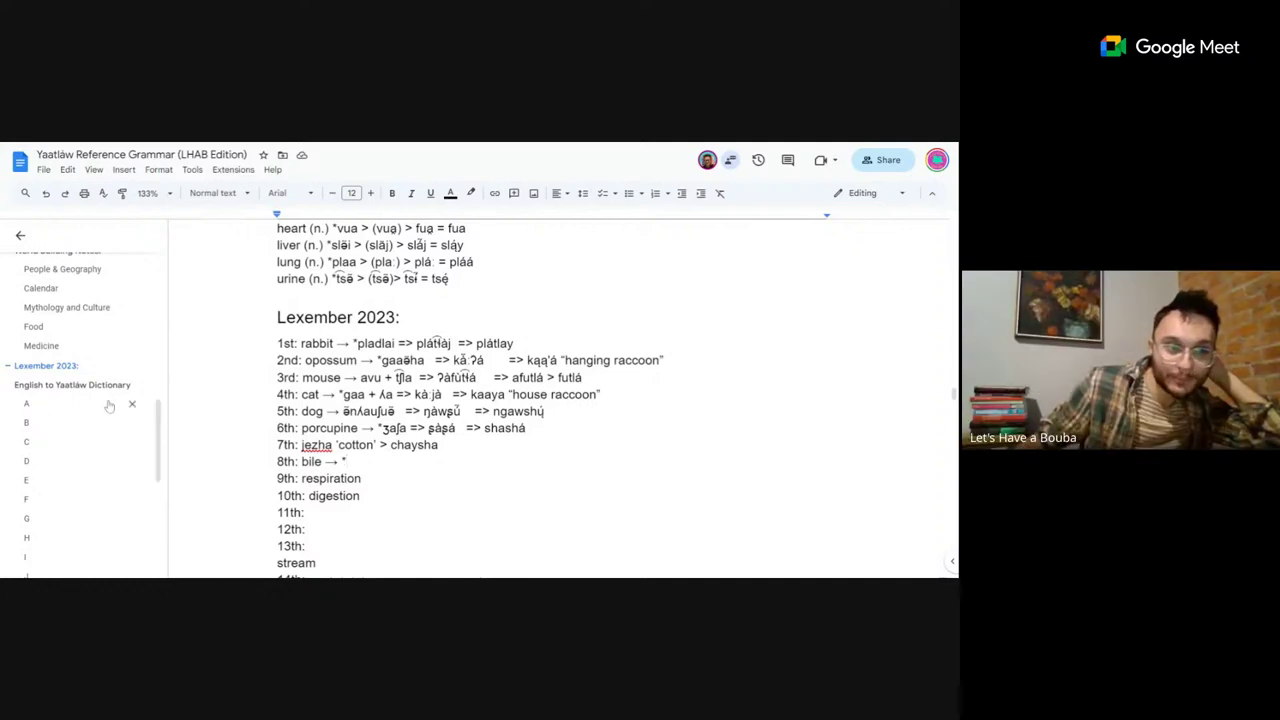
Review the proto-Yaatláw consonant and vowel tables and the maximum syllable structure in the Phonology section.
scroll(108, 405, up, 10)
scroll(45, 365, up, 2)
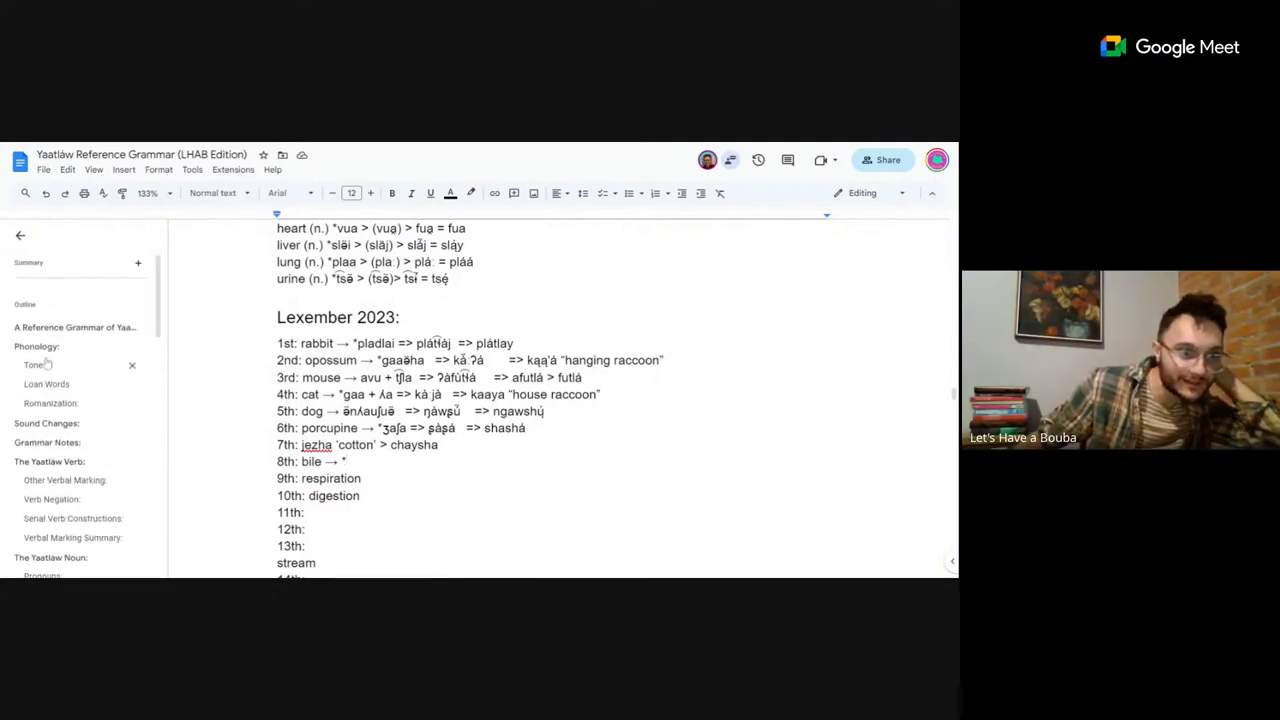
click(38, 346)
scroll(525, 400, down, 3)
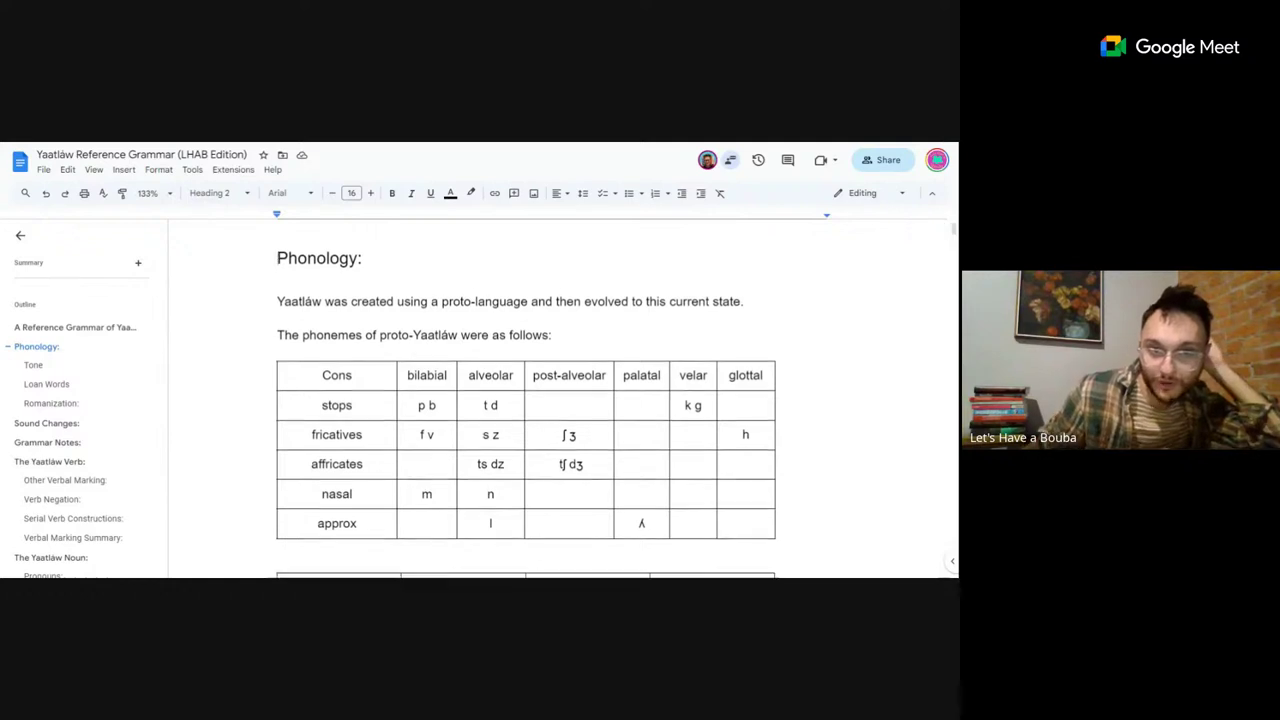
scroll(525, 400, down, 2)
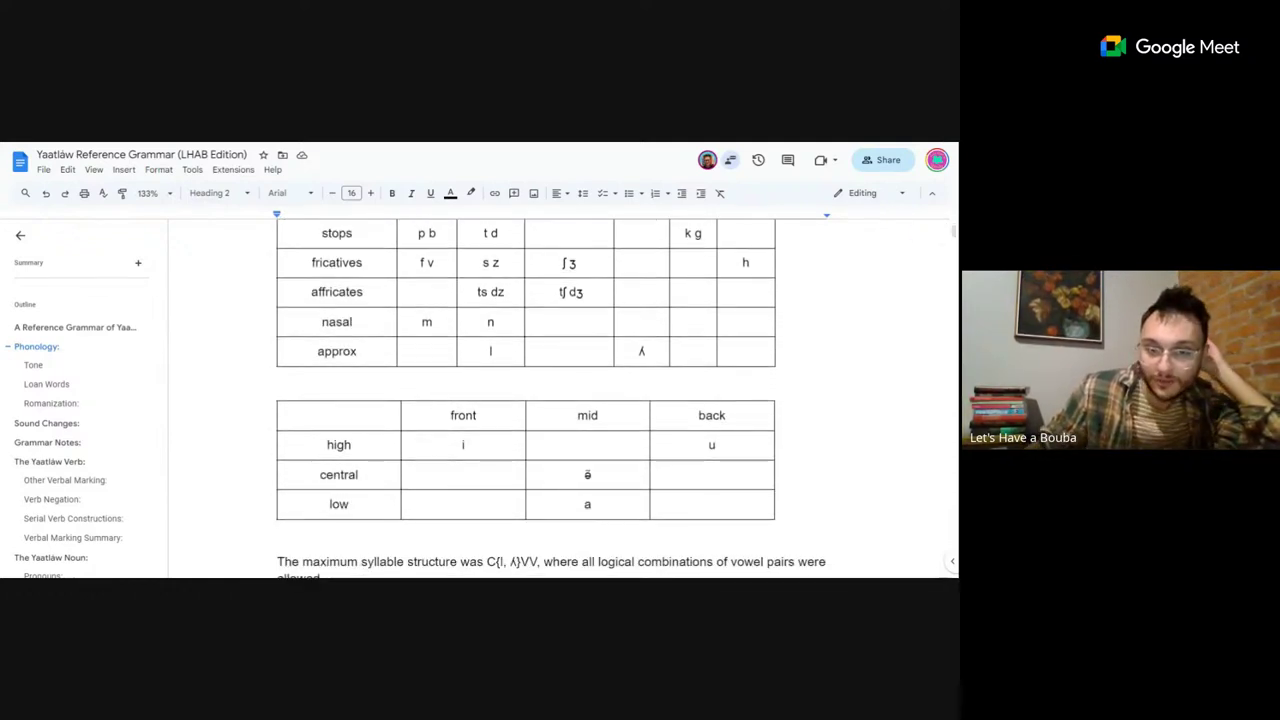
drag(486, 562, 538, 562)
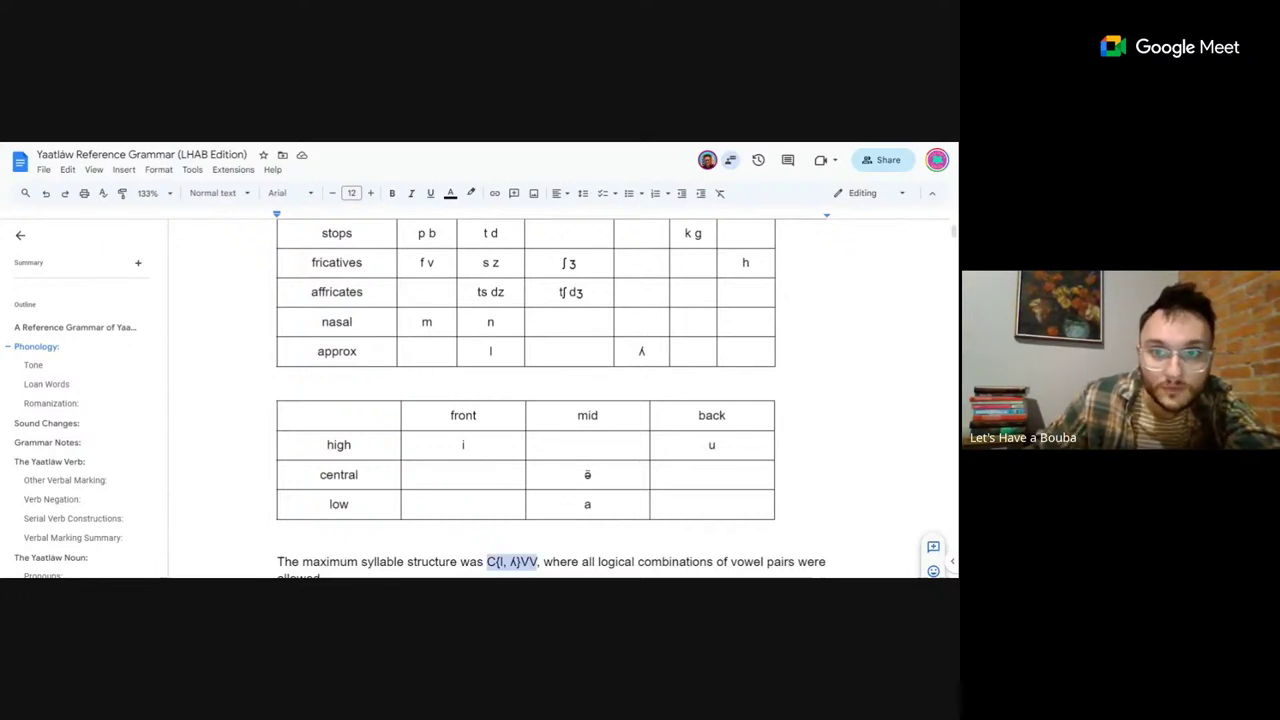
Search the document for the candidate root dziā and close the search.
key(ctrl+f)
text(dziā)
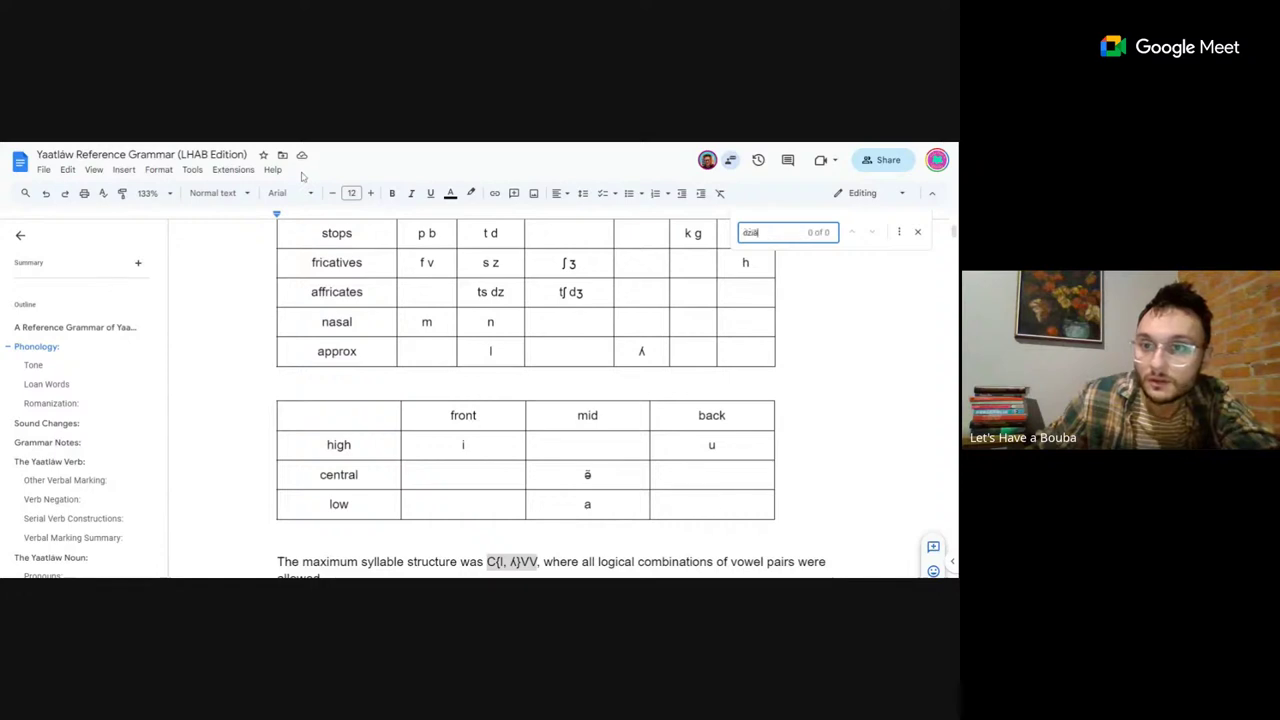
click(917, 232)
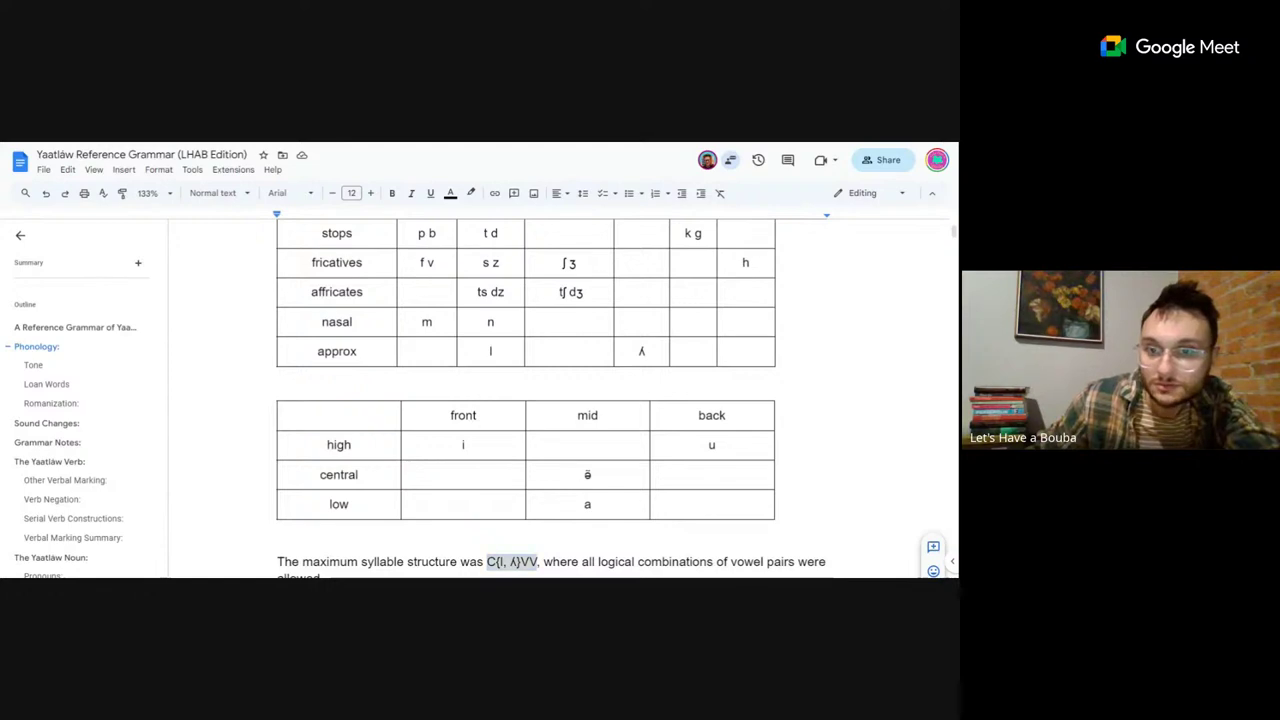
Return to the Lexember 2023 list and try a proto-form beginning with ts for bile.
scroll(86, 427, down, 10)
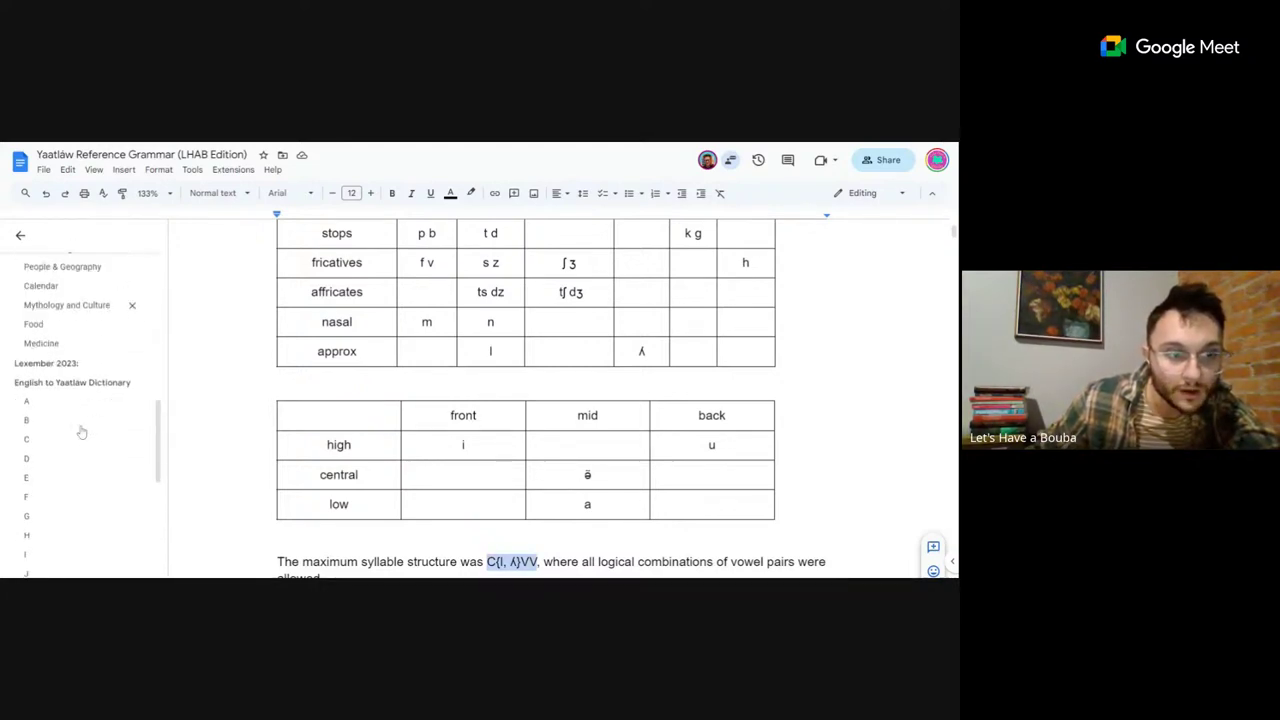
click(64, 364)
text(ts)
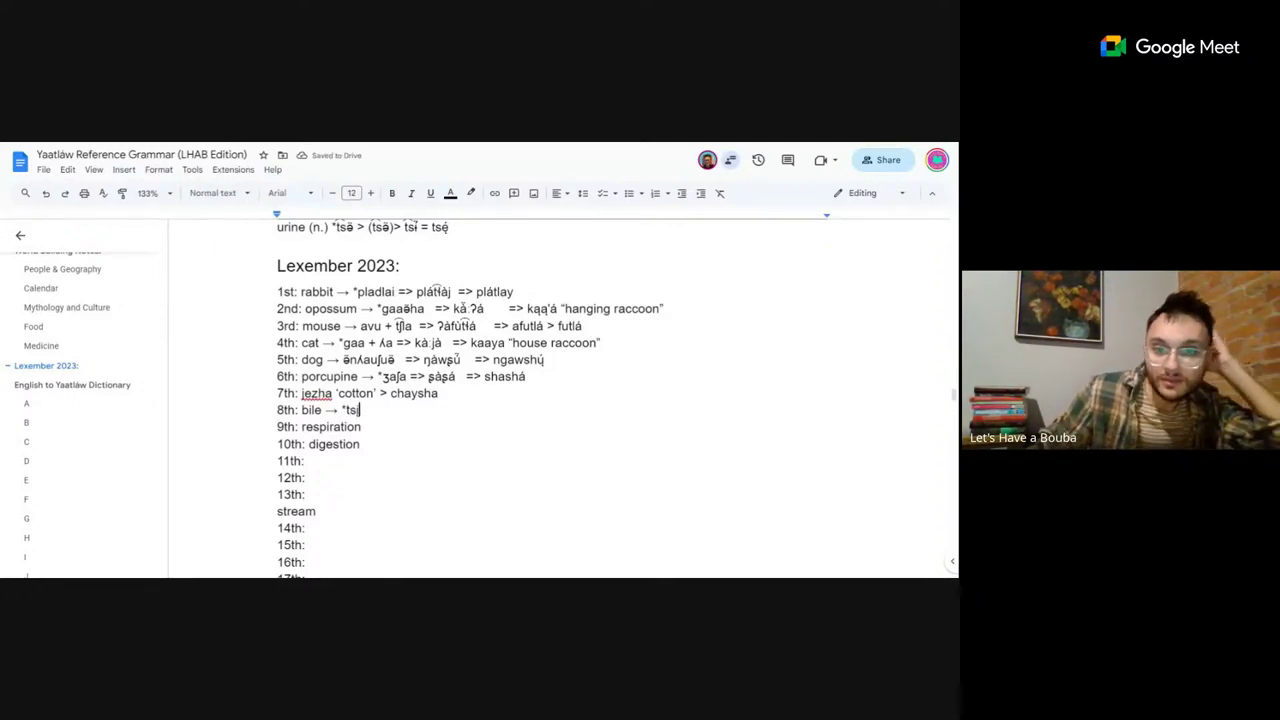
scroll(470, 400, up, 1)
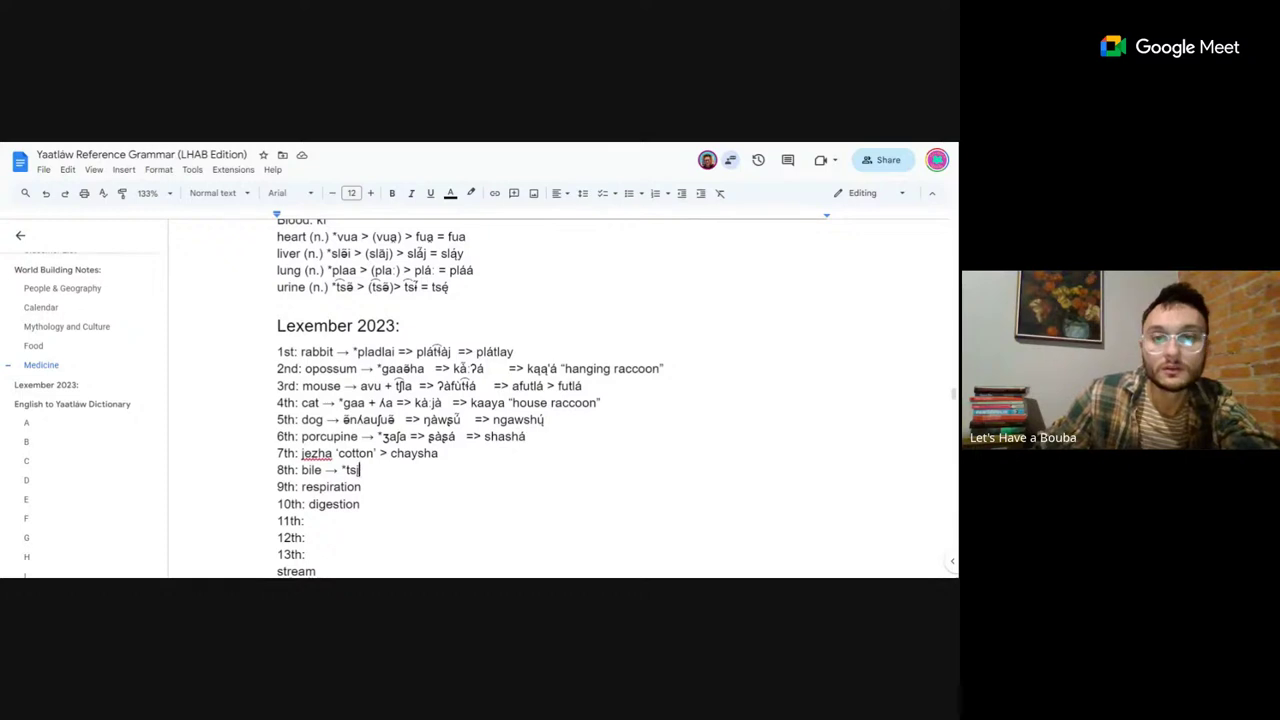
Check the document for dlia and complete the 8th entry, bile, as *dlia => t͡ɬìa̰ => tlia in place of the earlier proto-form.
key(ctrl+f)
text(dla)
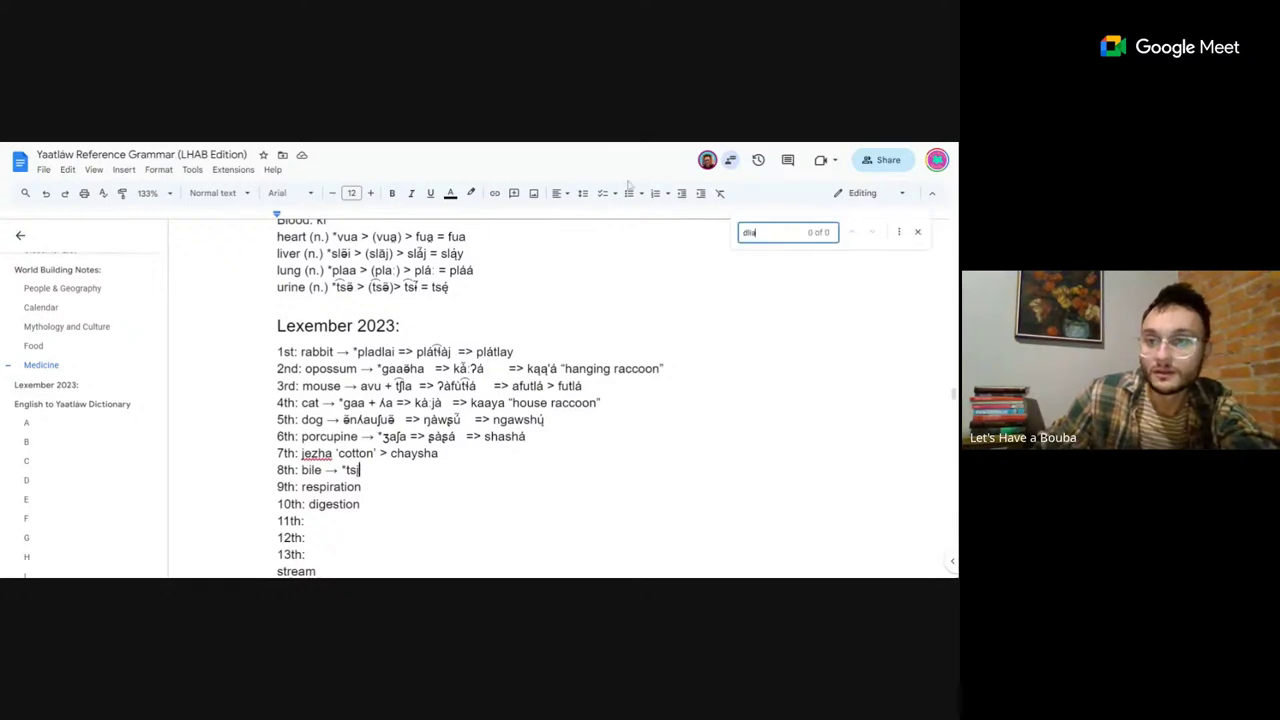
click(917, 232)
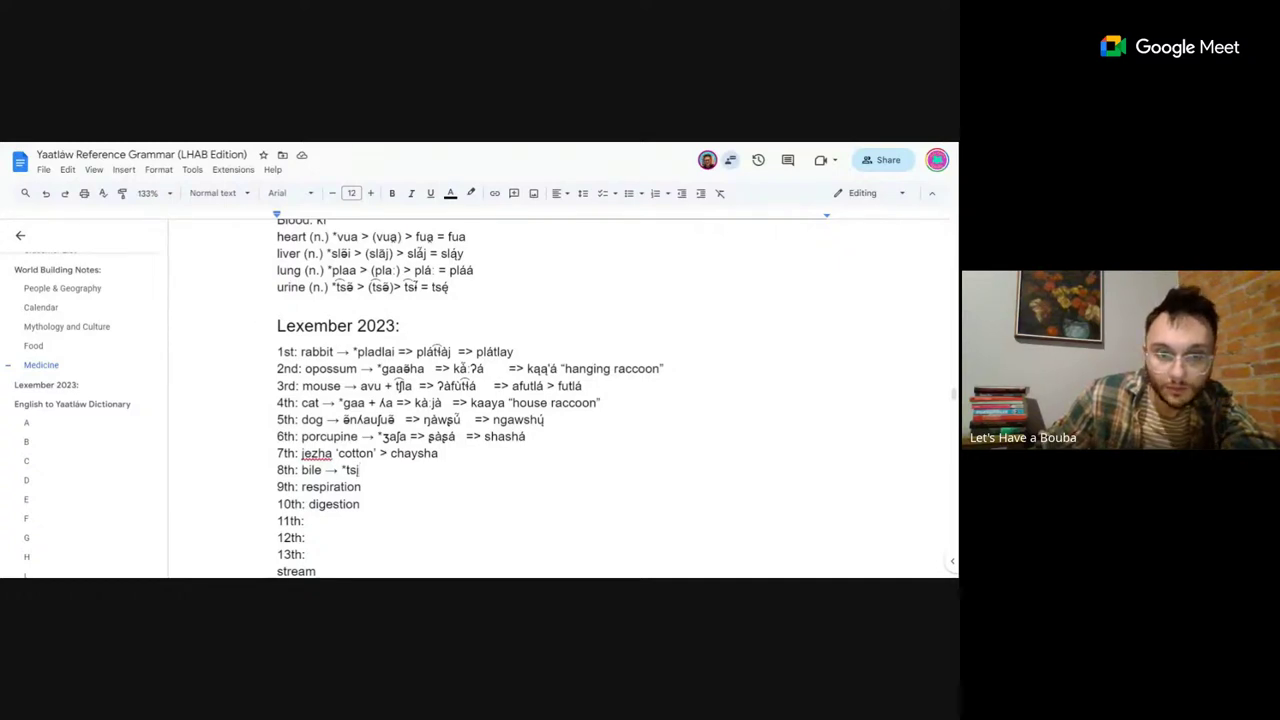
key(ctrl+shift+Left)
text(dlia  => tɬa̰  => tlia)
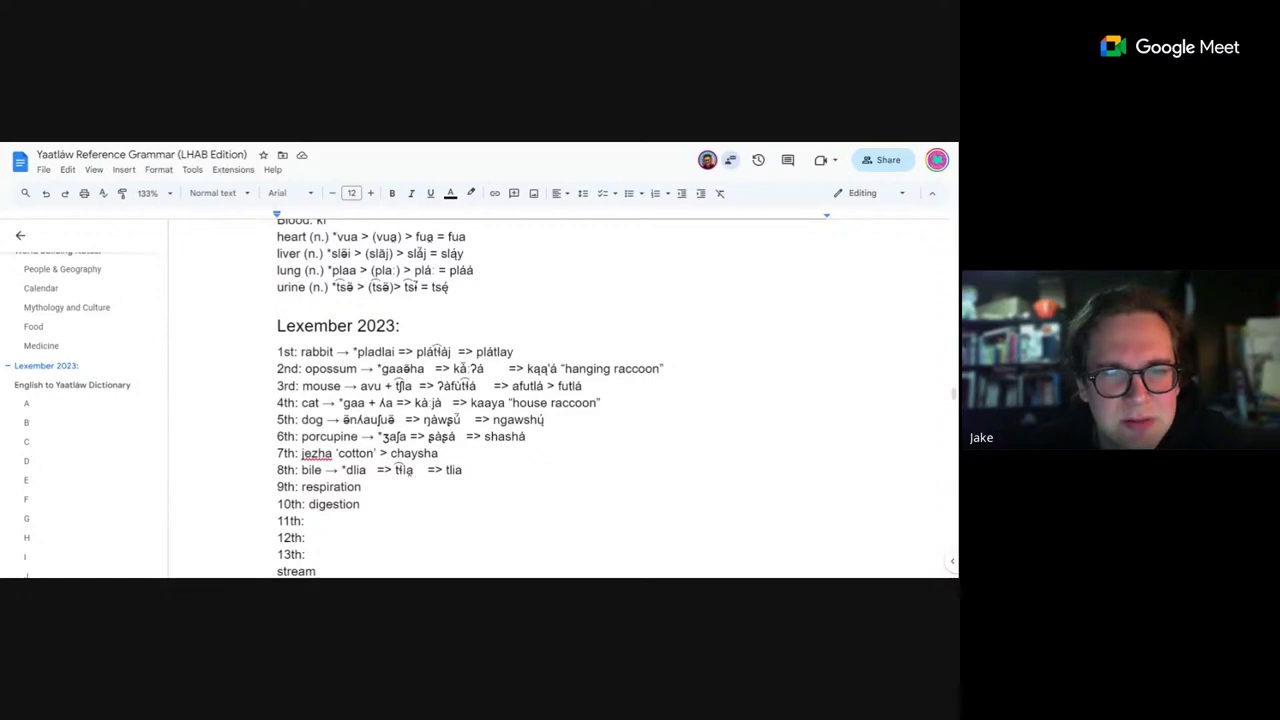
Look through the English to Yaatláw dictionary entries from I onward to P.
click(38, 558)
scroll(560, 400, down, 4)
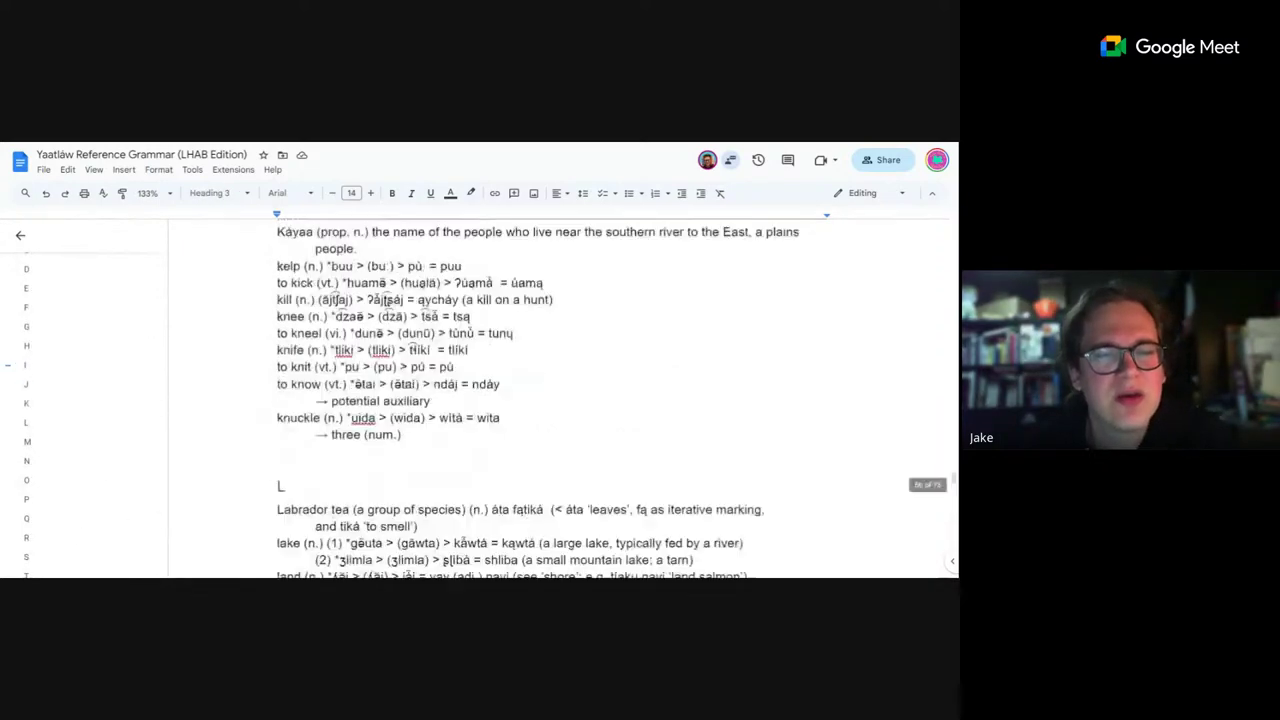
scroll(560, 400, down, 12)
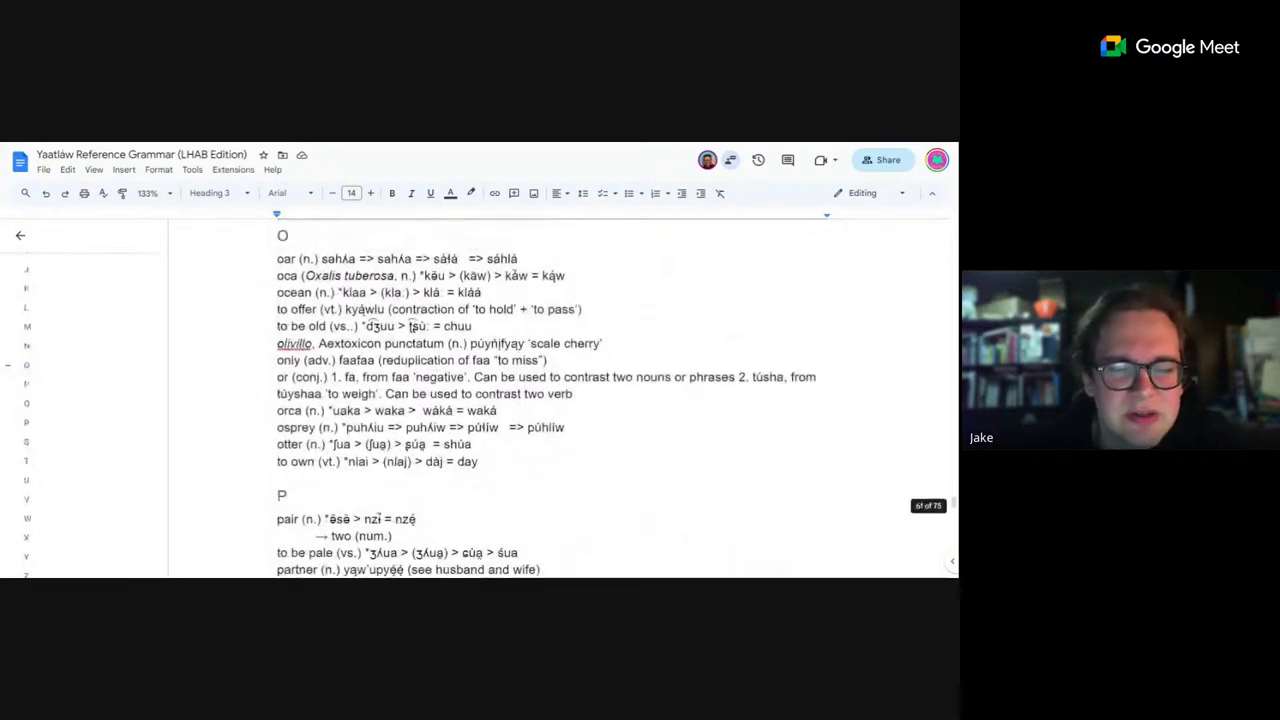
scroll(560, 400, down, 4)
click(452, 337)
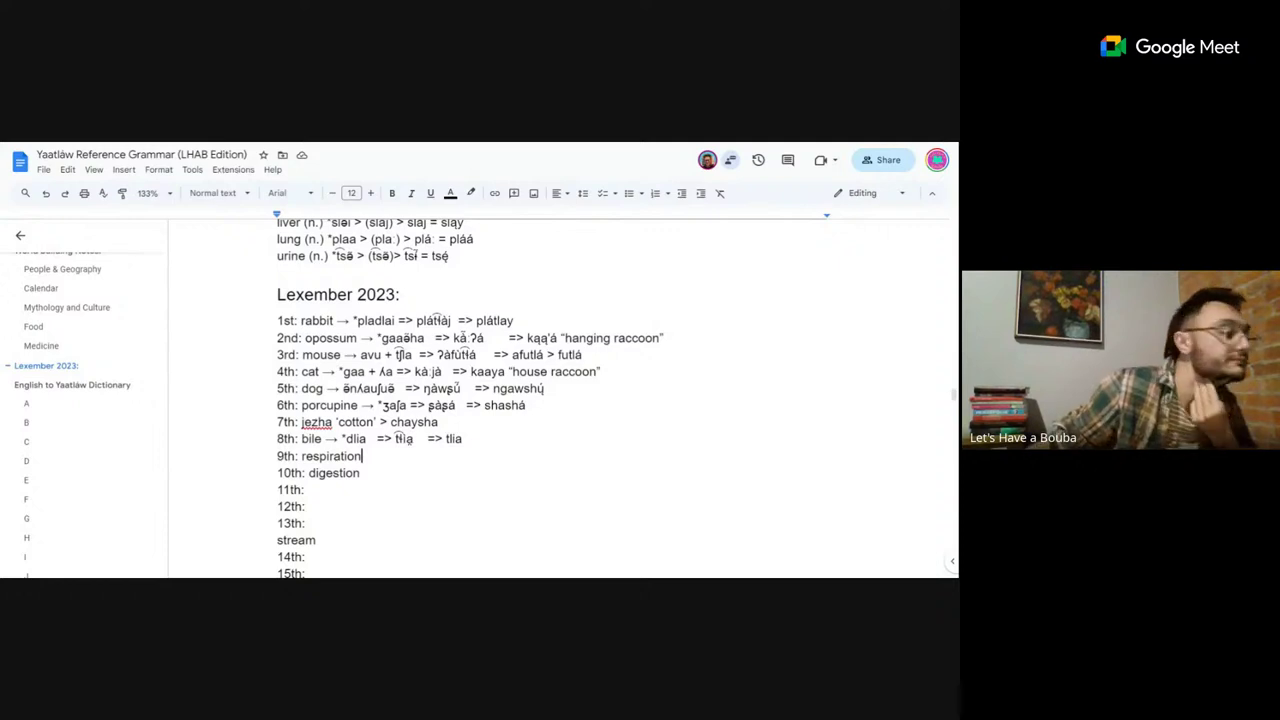
Check the B section of the dictionary for an existing word for breathing.
click(80, 428)
scroll(560, 400, down, 3)
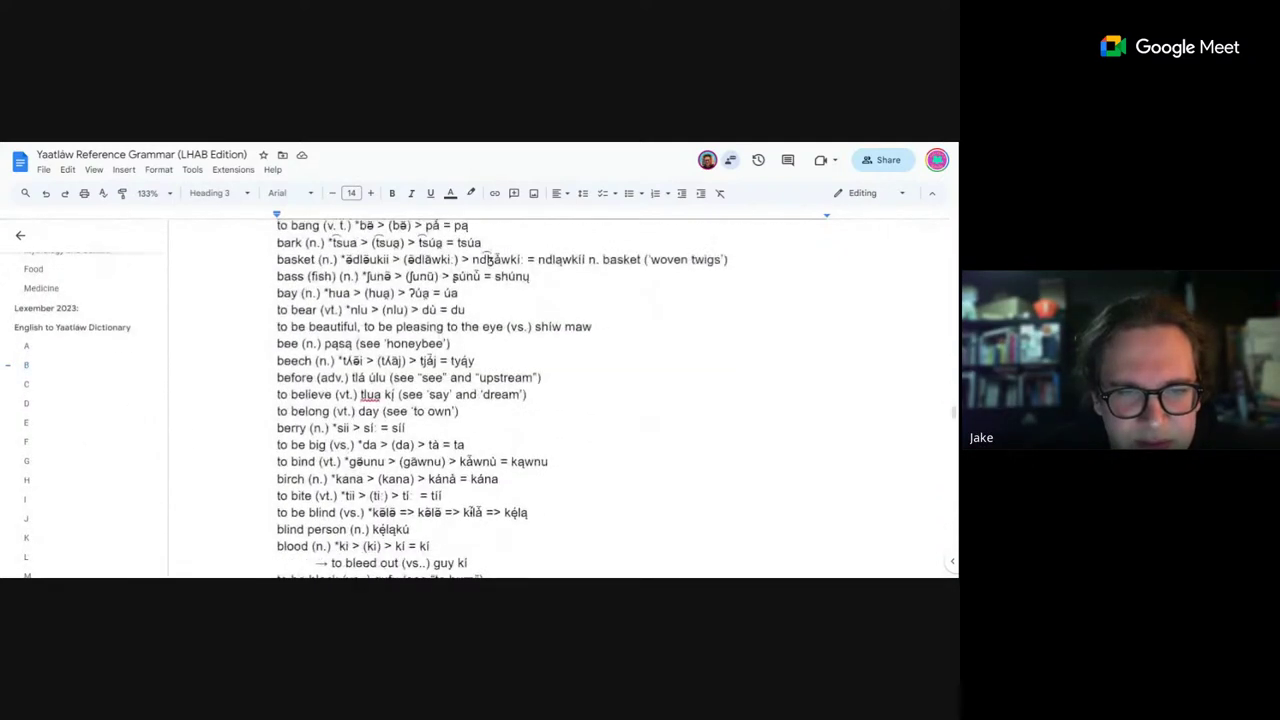
scroll(560, 400, down, 3)
scroll(560, 400, down, 5)
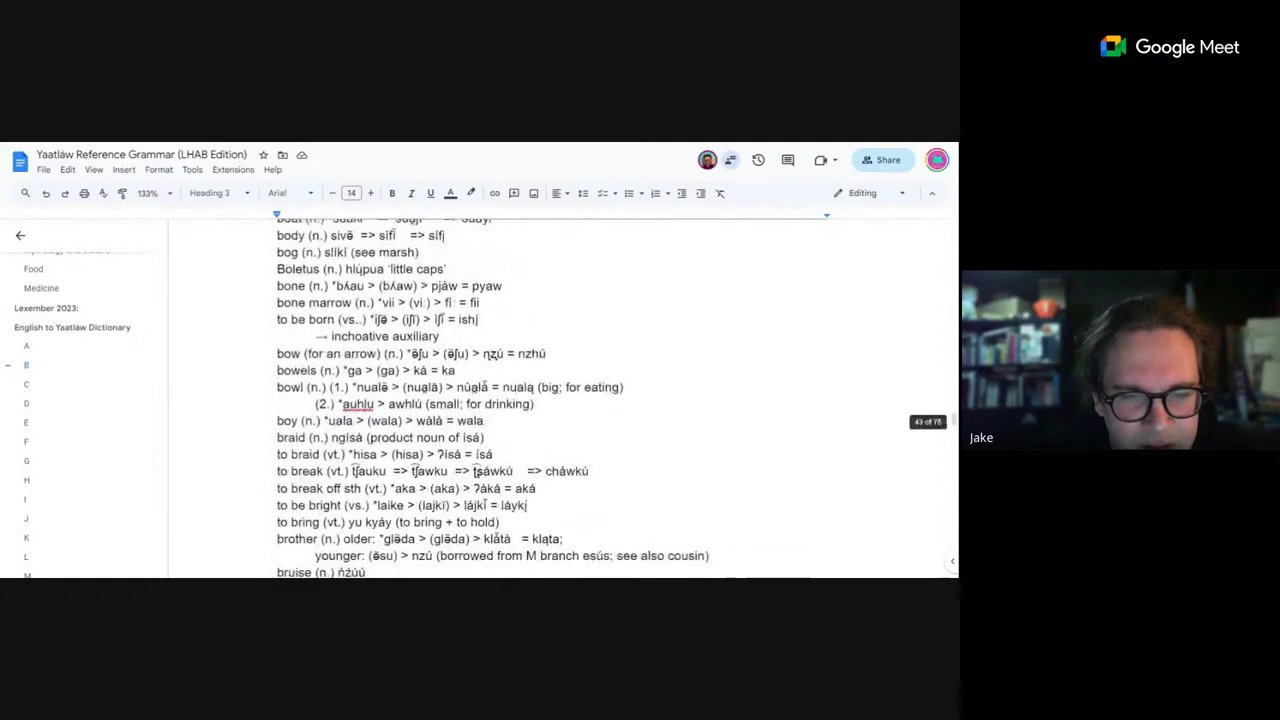
scroll(560, 400, down, 2)
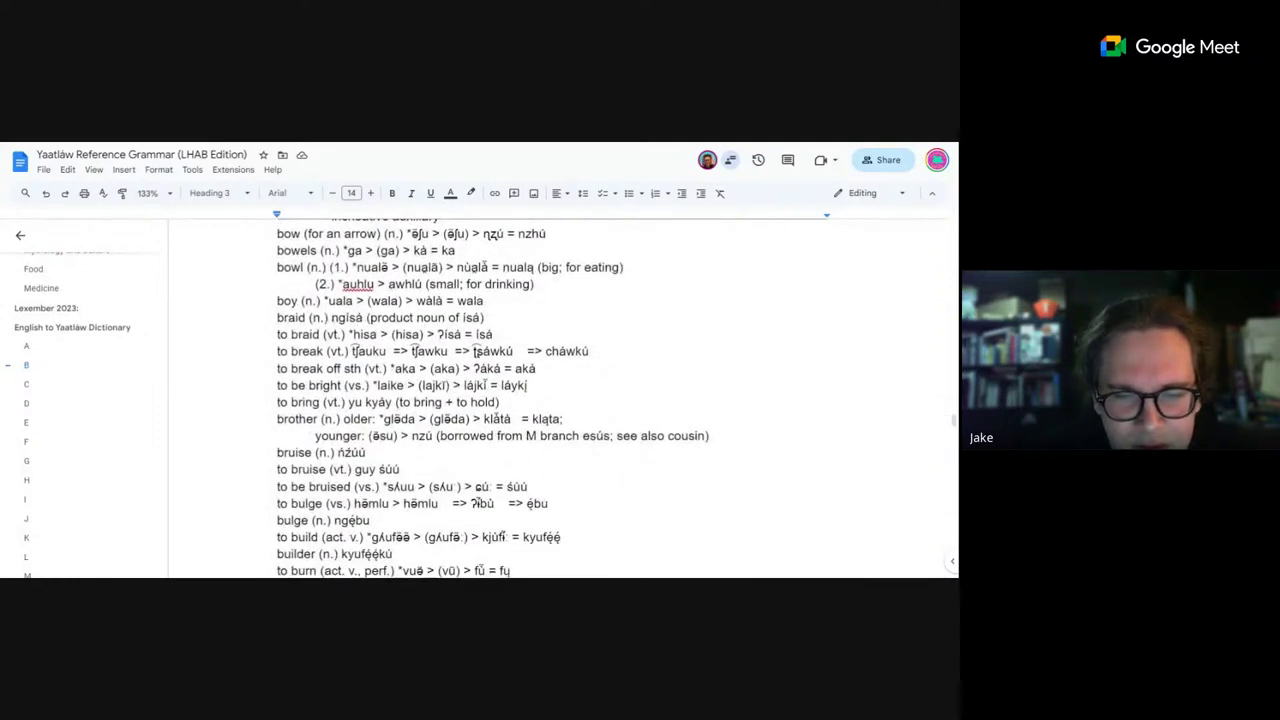
click(334, 368)
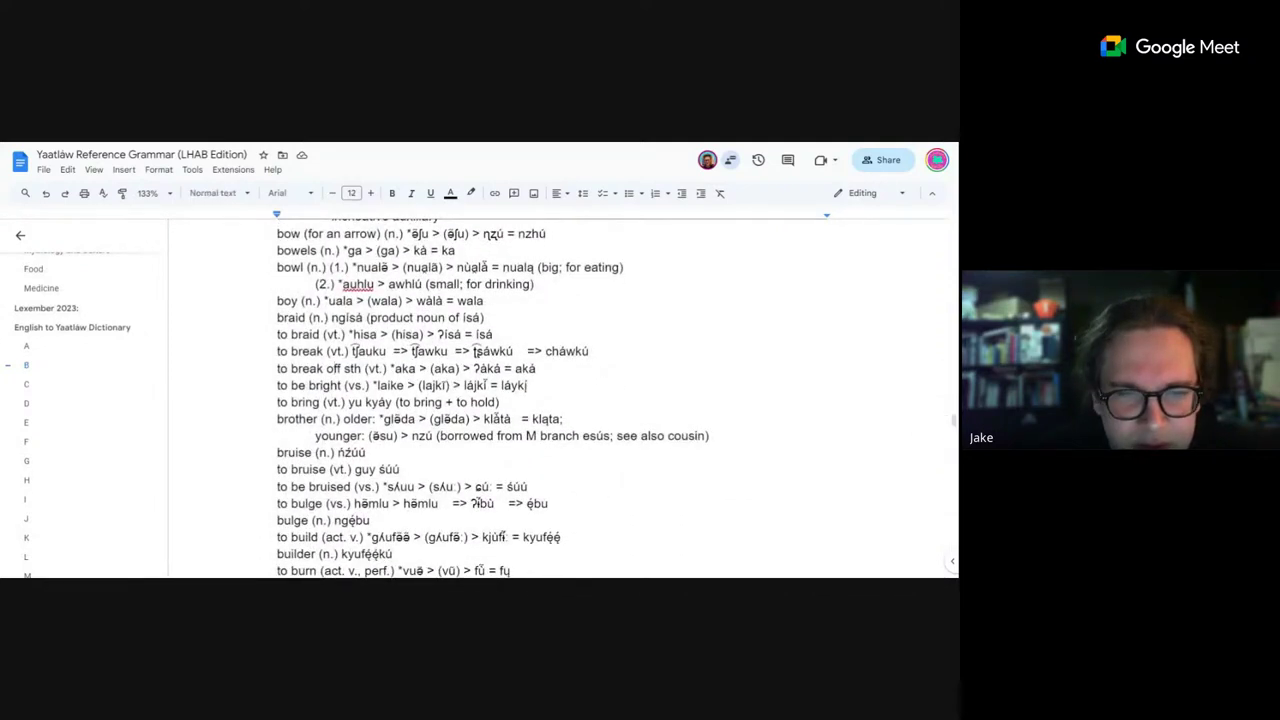
scroll(493, 398, up, 1)
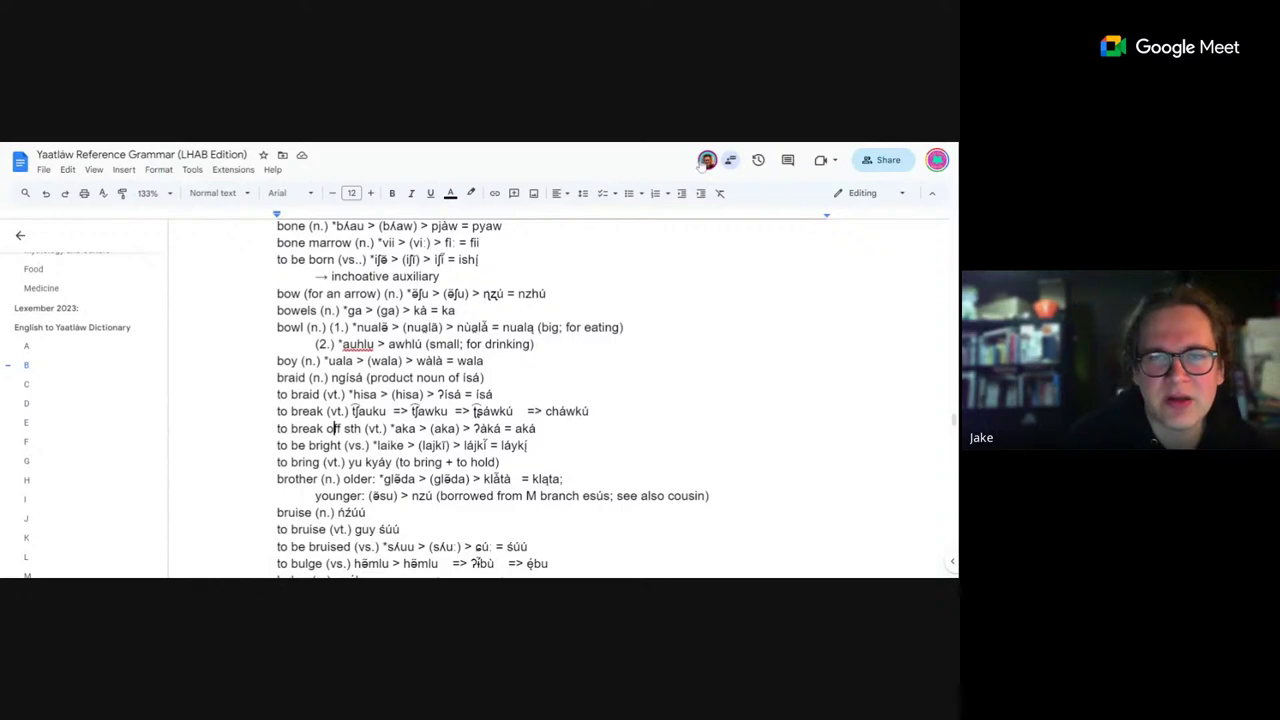
Replace respiration in the 9th Lexember entry with "to breathe" followed by an arrow.
mouse_move(953, 420)
mouse_down()
mouse_move(953, 371)
mouse_move(953, 397)
mouse_up()
drag(362, 427, 302, 427)
text(to )
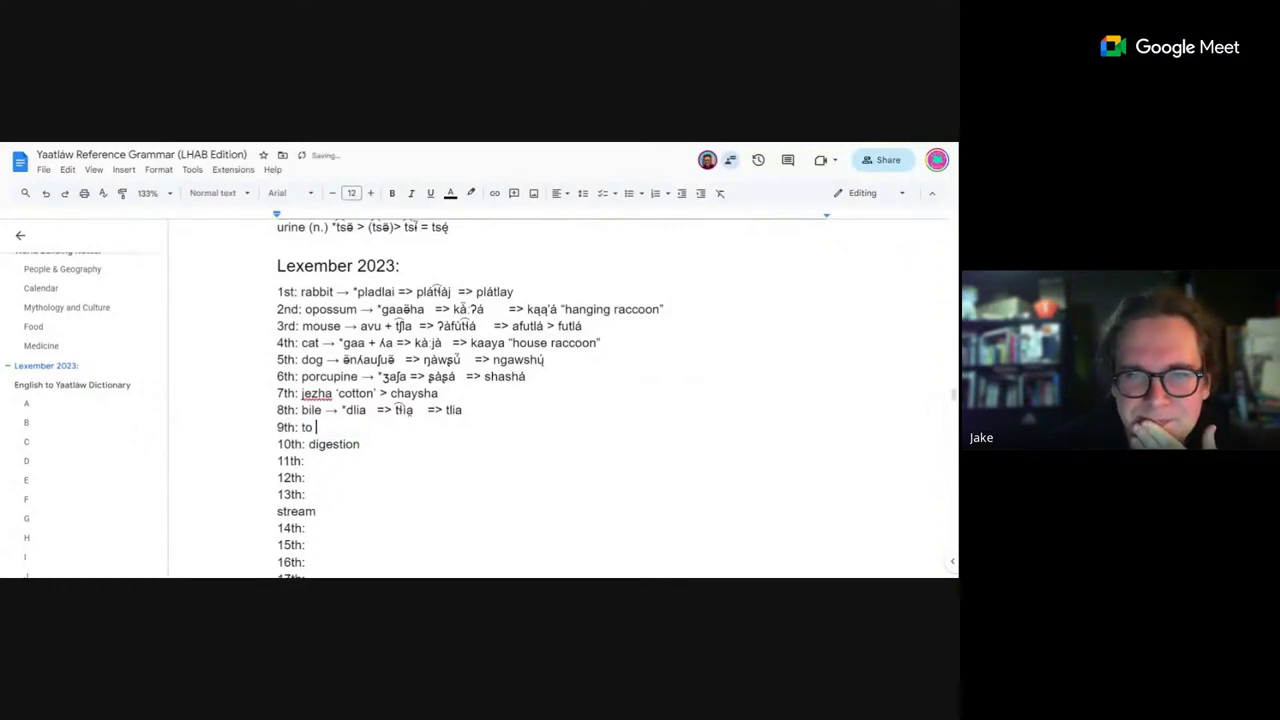
text(breat)
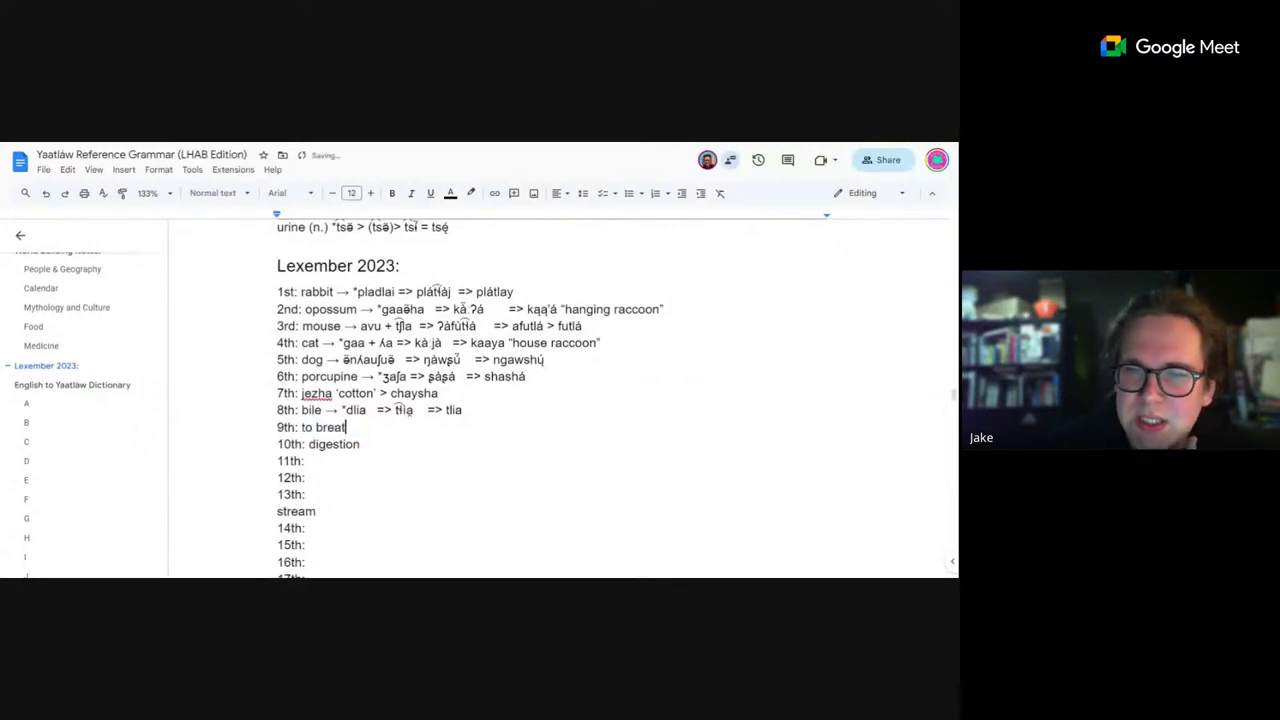
text(he )
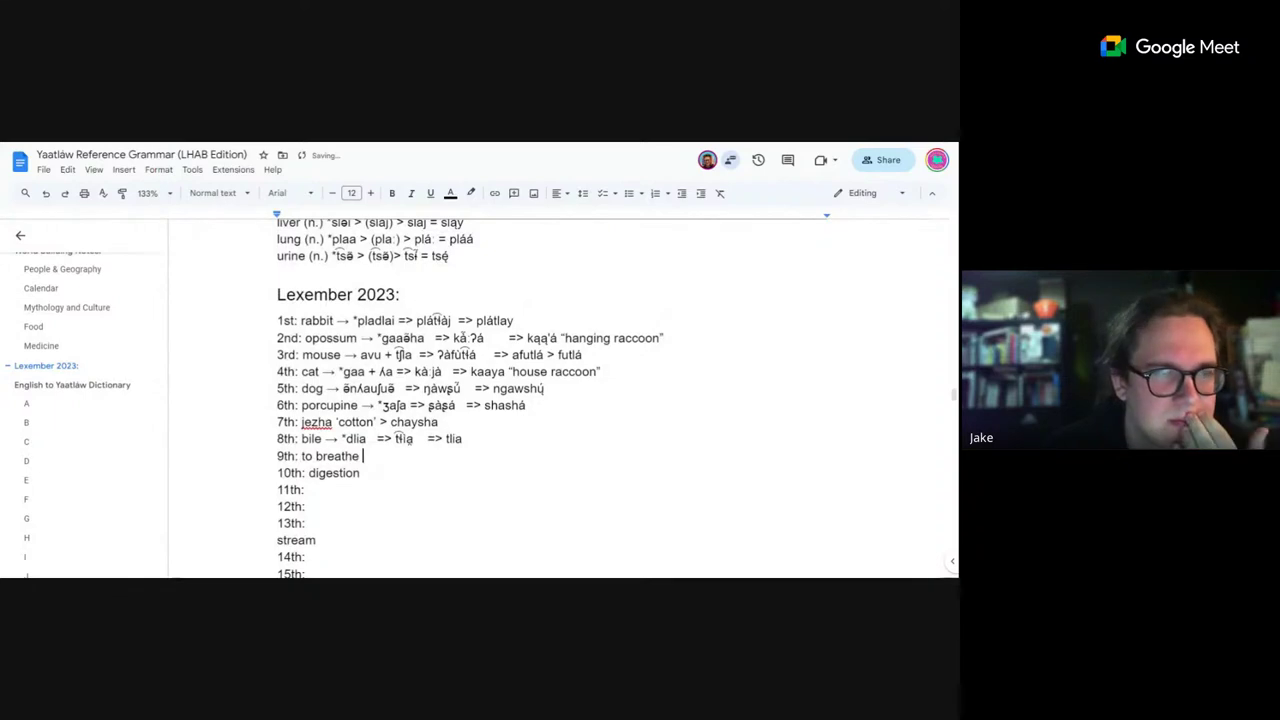
text(->)
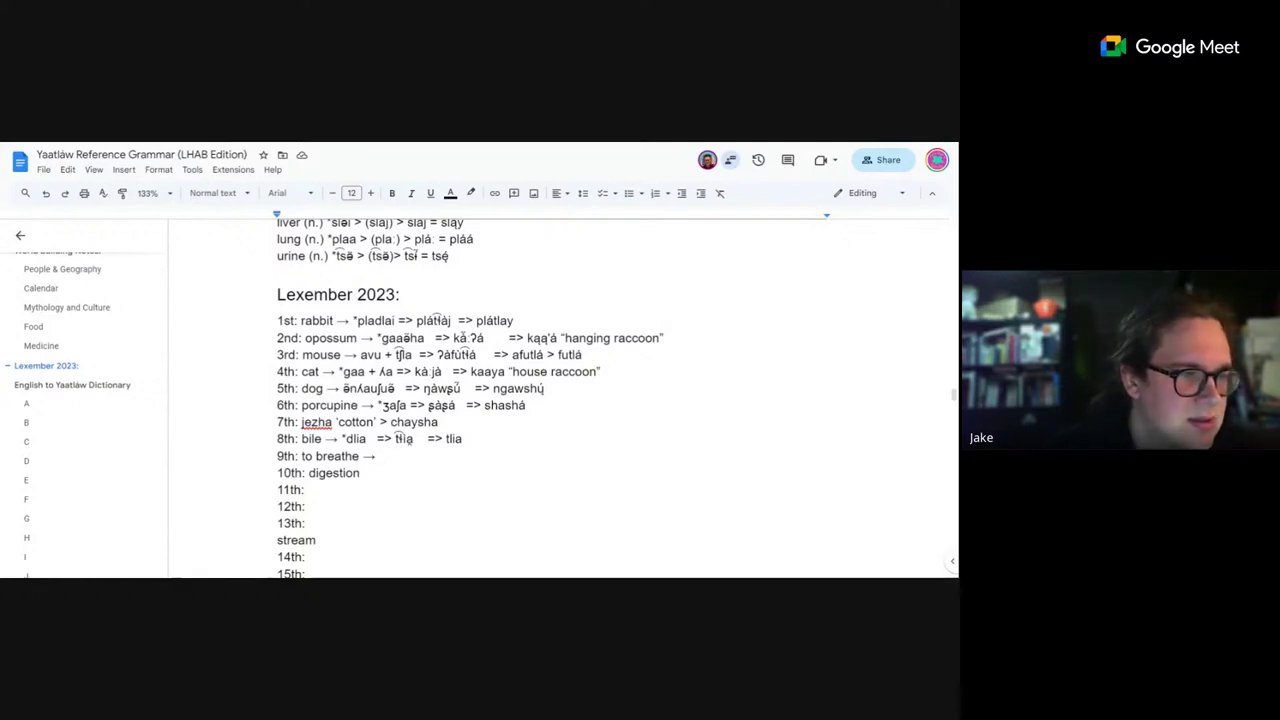
Replace digestion in the 10th Lexember entry with "to digest" followed by an arrow.
click(363, 473)
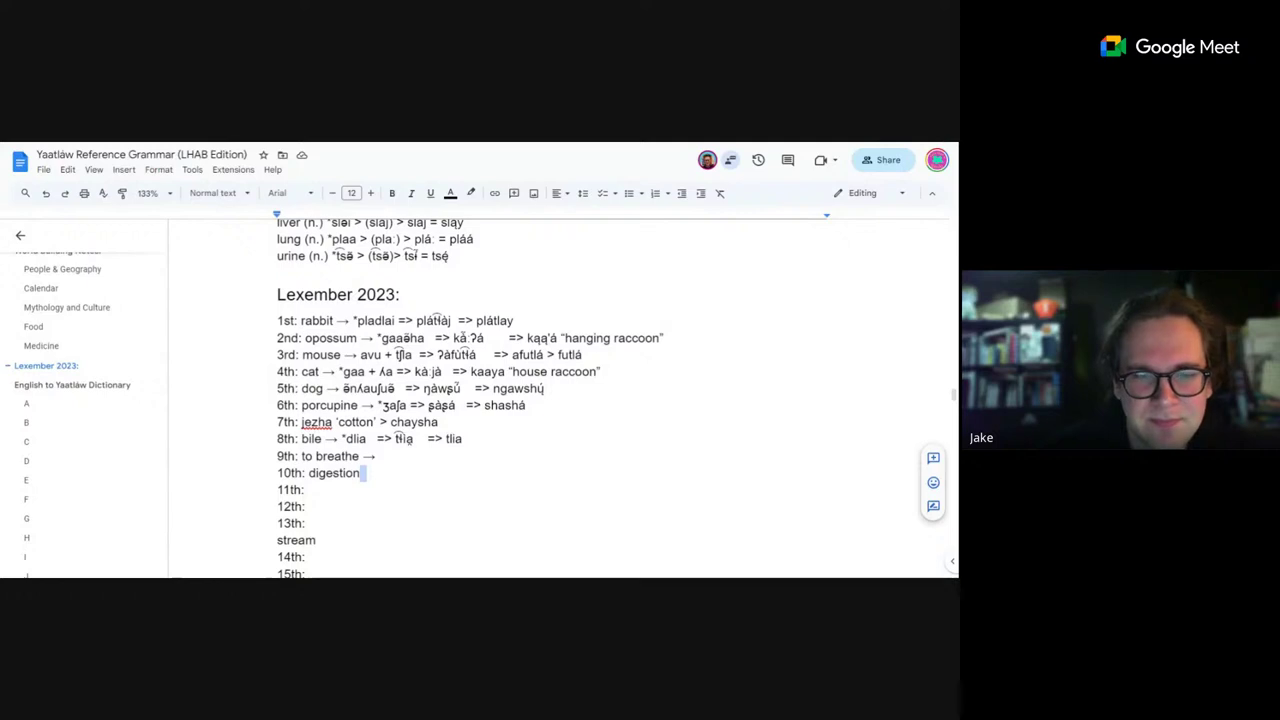
key(BackSpace)
key(BackSpace)
key(BackSpace)
key(BackSpace)
key(BackSpace)
key(BackSpace)
key(BackSpace)
key(BackSpace)
key(BackSpace)
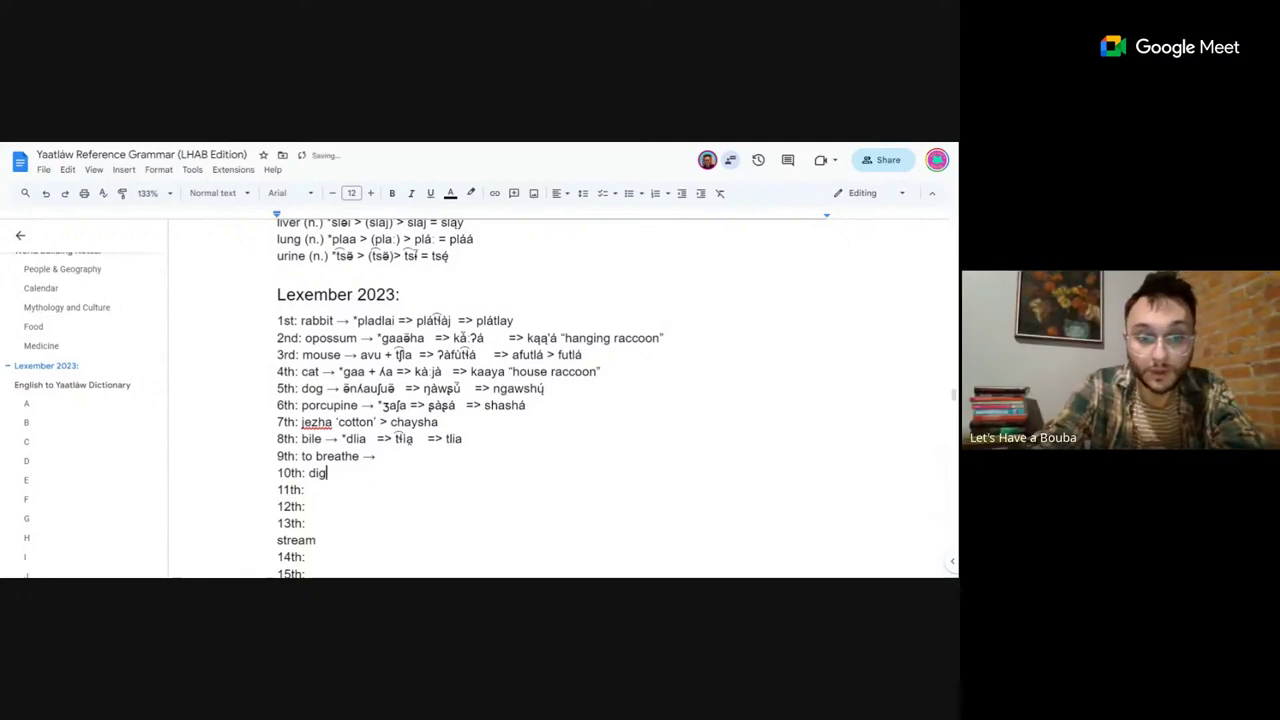
text(to do)
key(BackSpace)
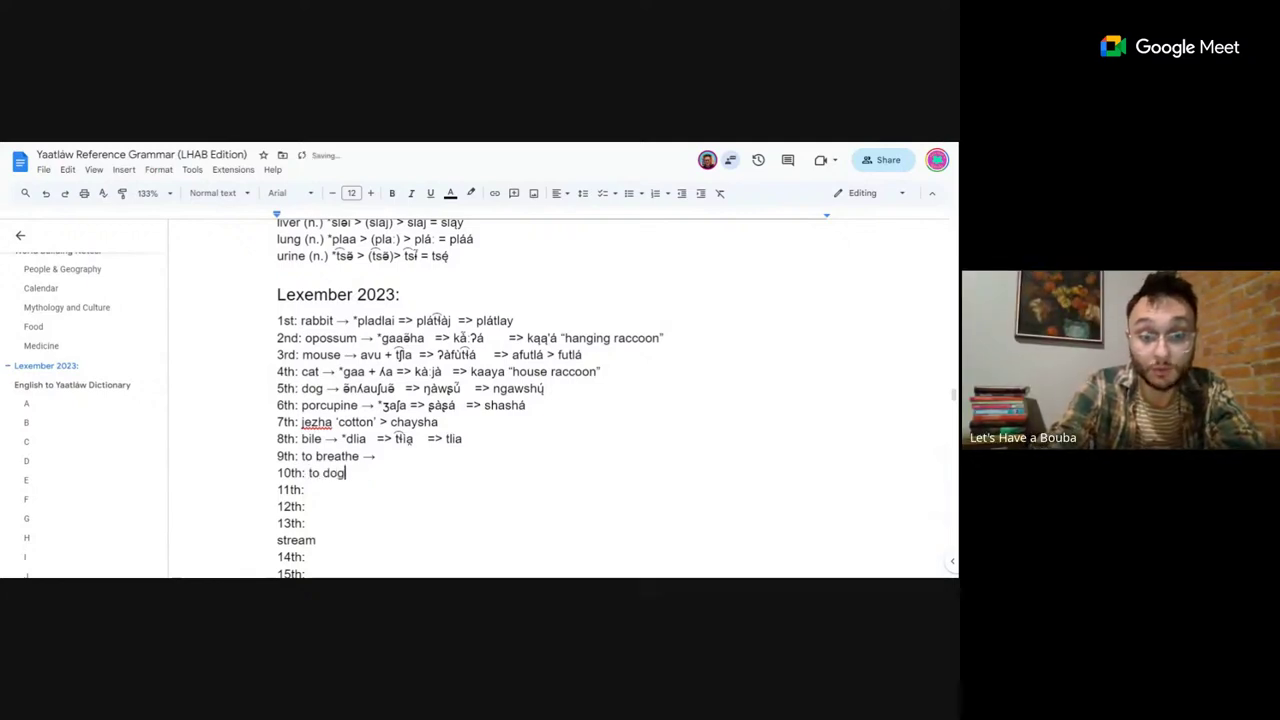
text(igest)
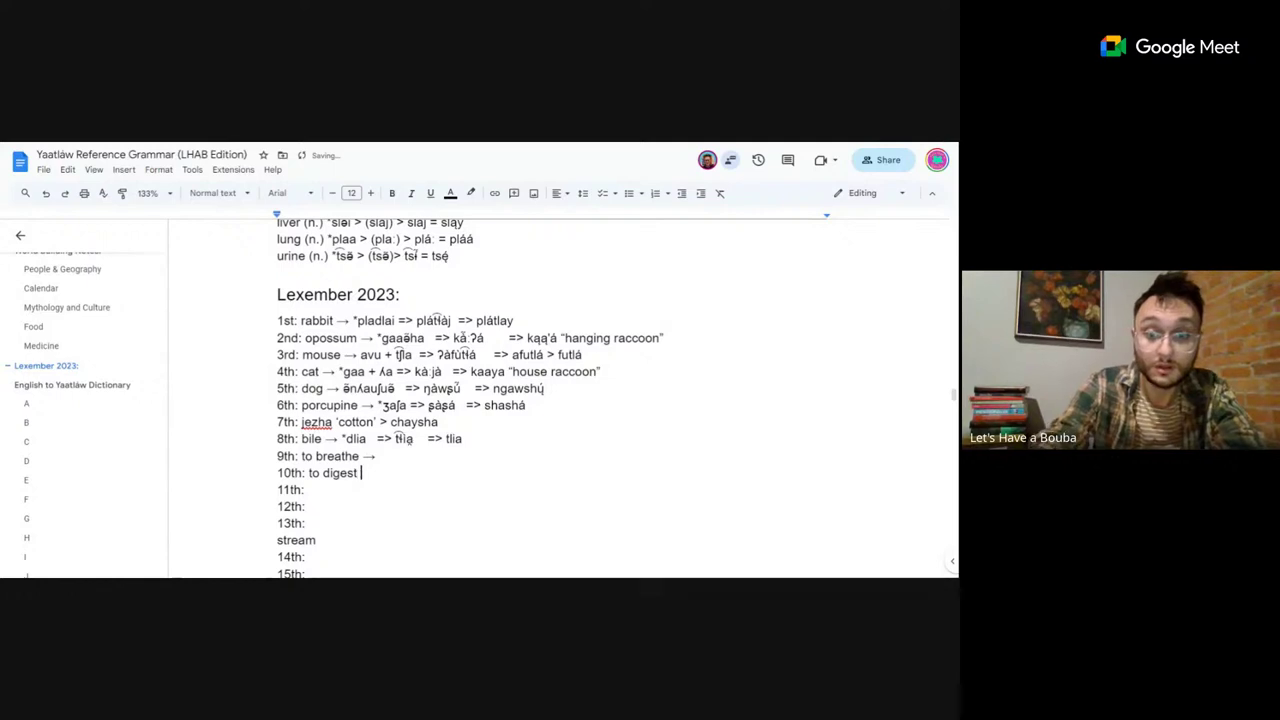
text( ->)
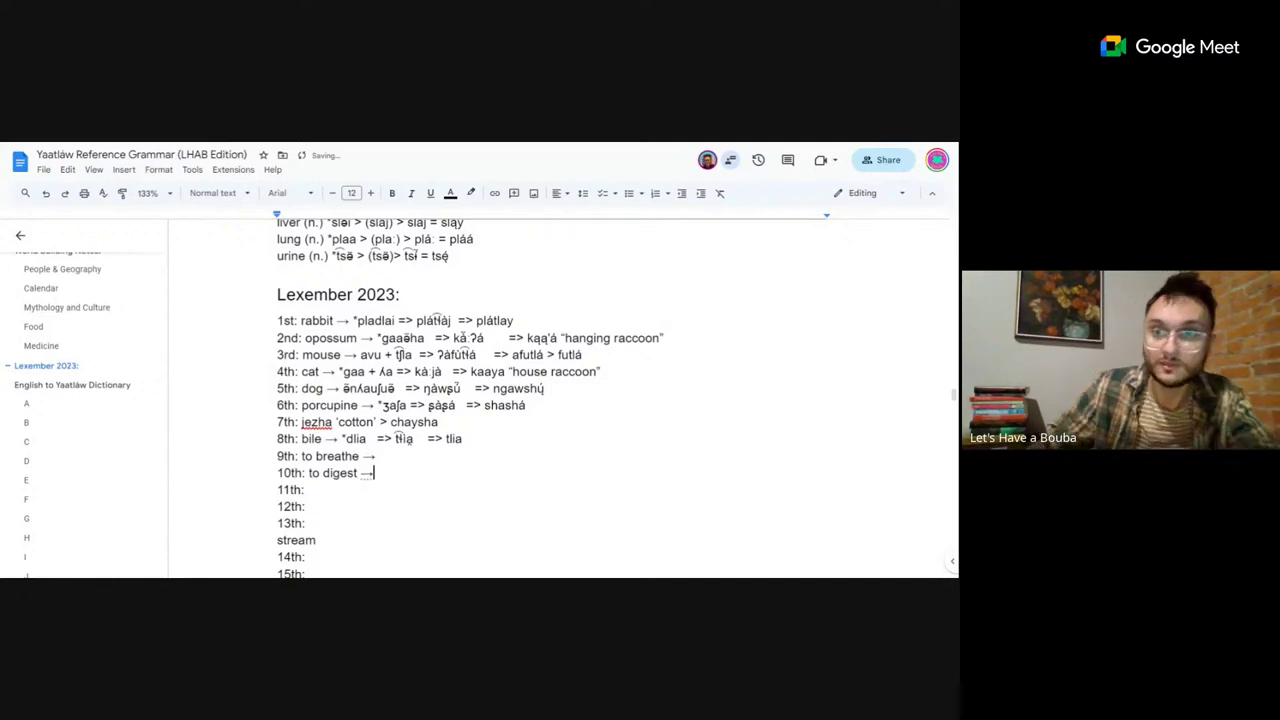
Jump to the collaborator's position in the Classifier List and examine the classifier table.
click(707, 160)
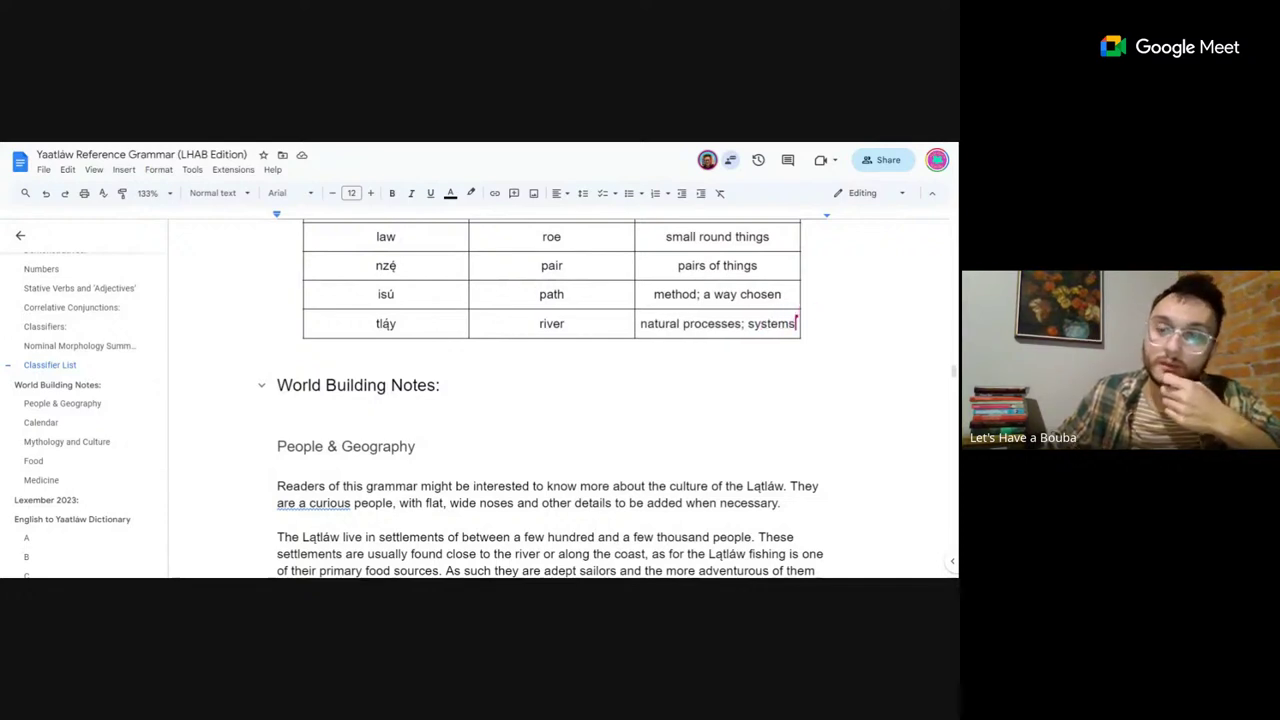
scroll(551, 400, up, 1)
scroll(551, 400, up, 2)
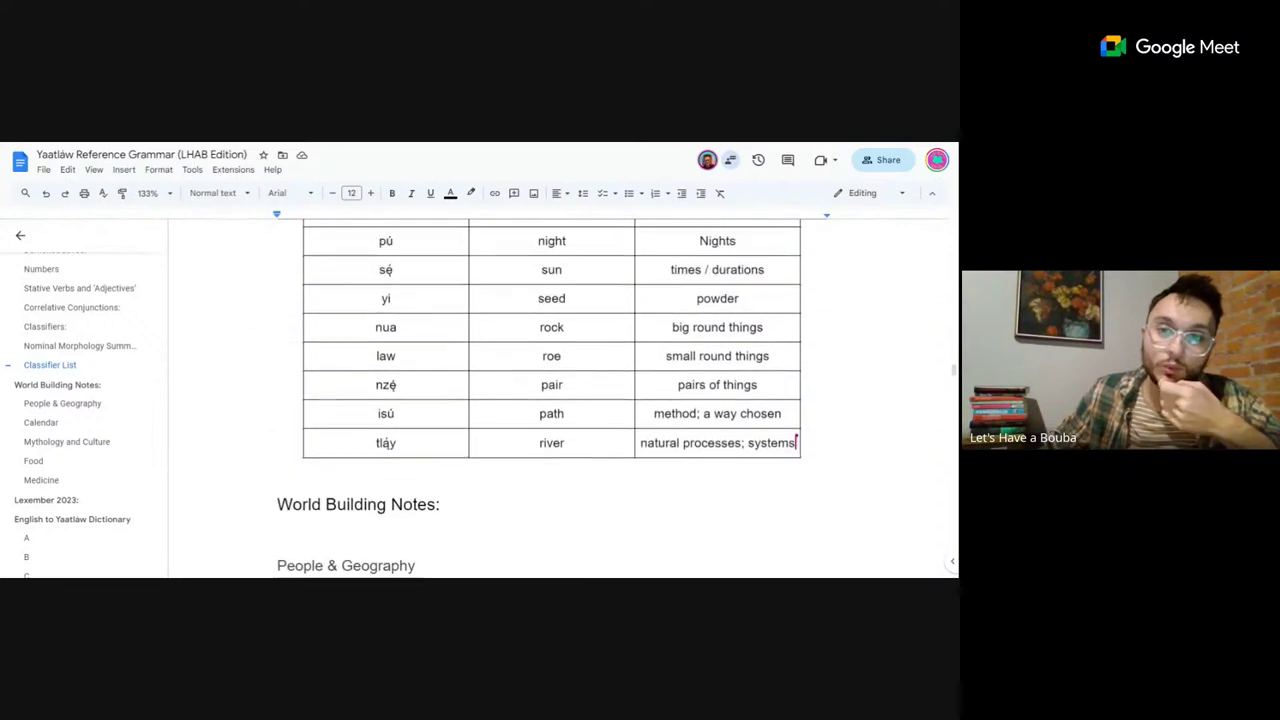
scroll(275, 360, up, 2)
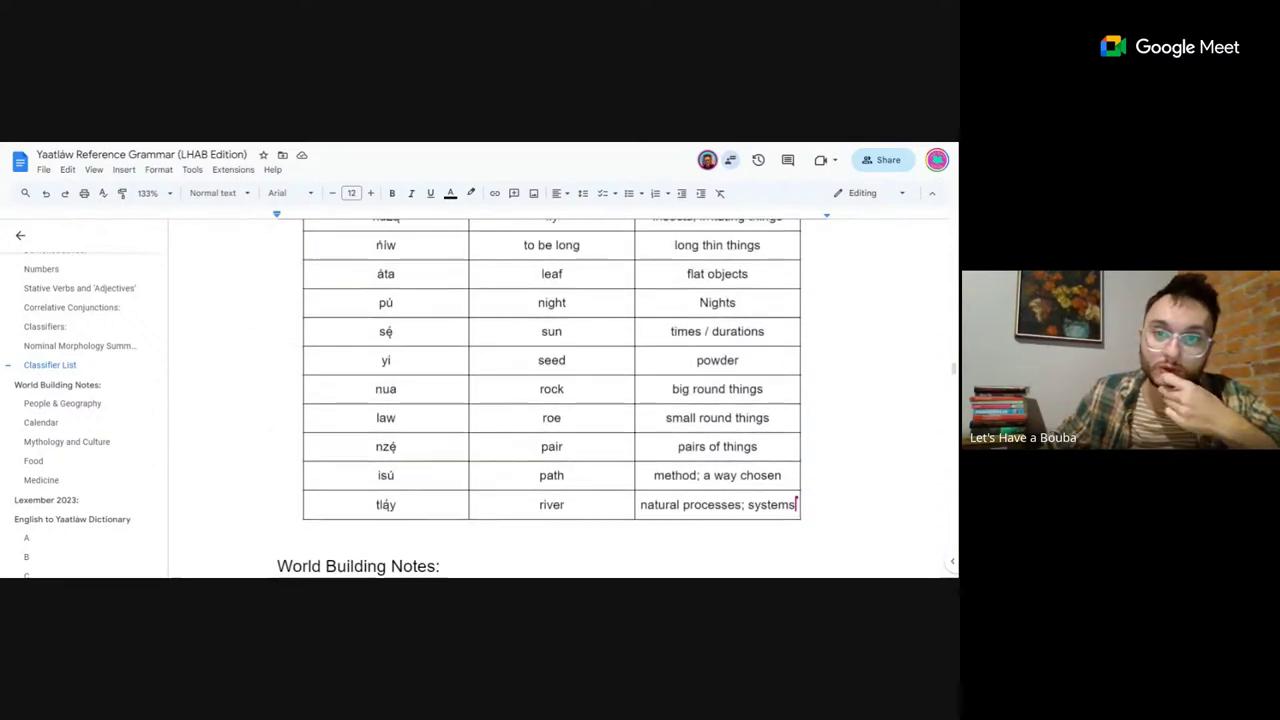
Return to the Lexember 2023 list and add "guy" after the arrow in the 10th entry, "to digest".
scroll(280, 360, down, 3)
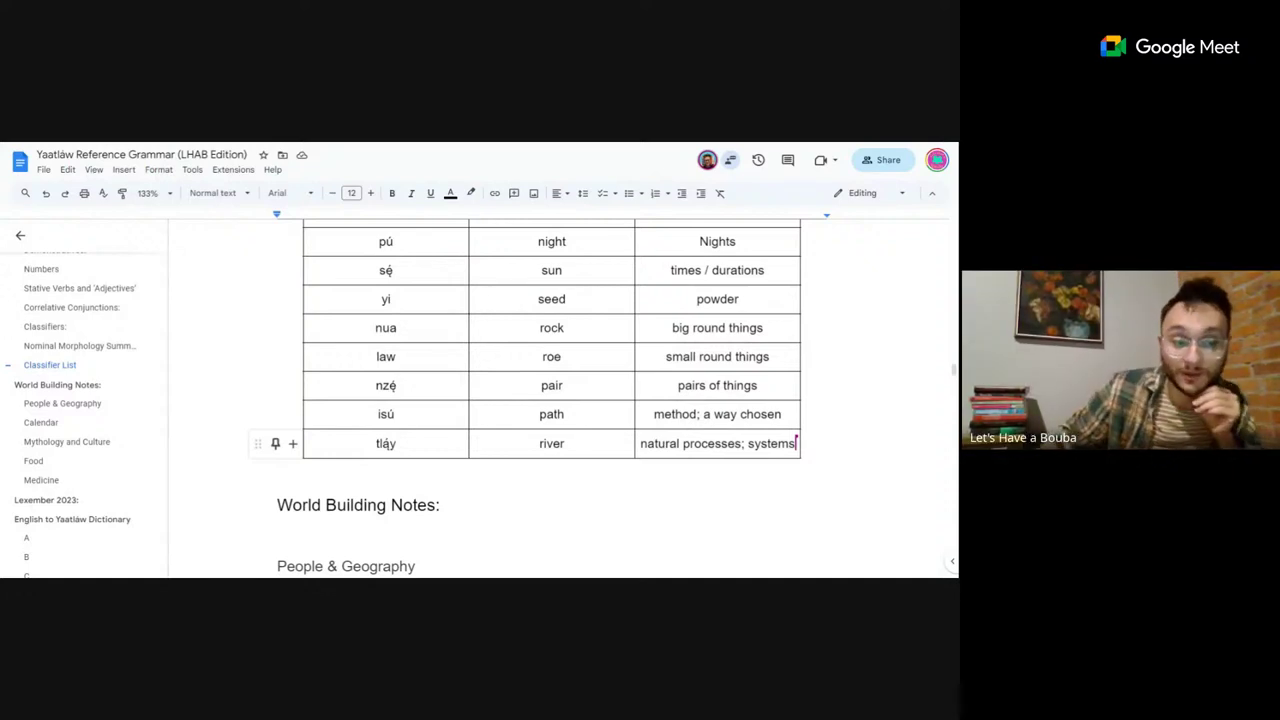
click(74, 507)
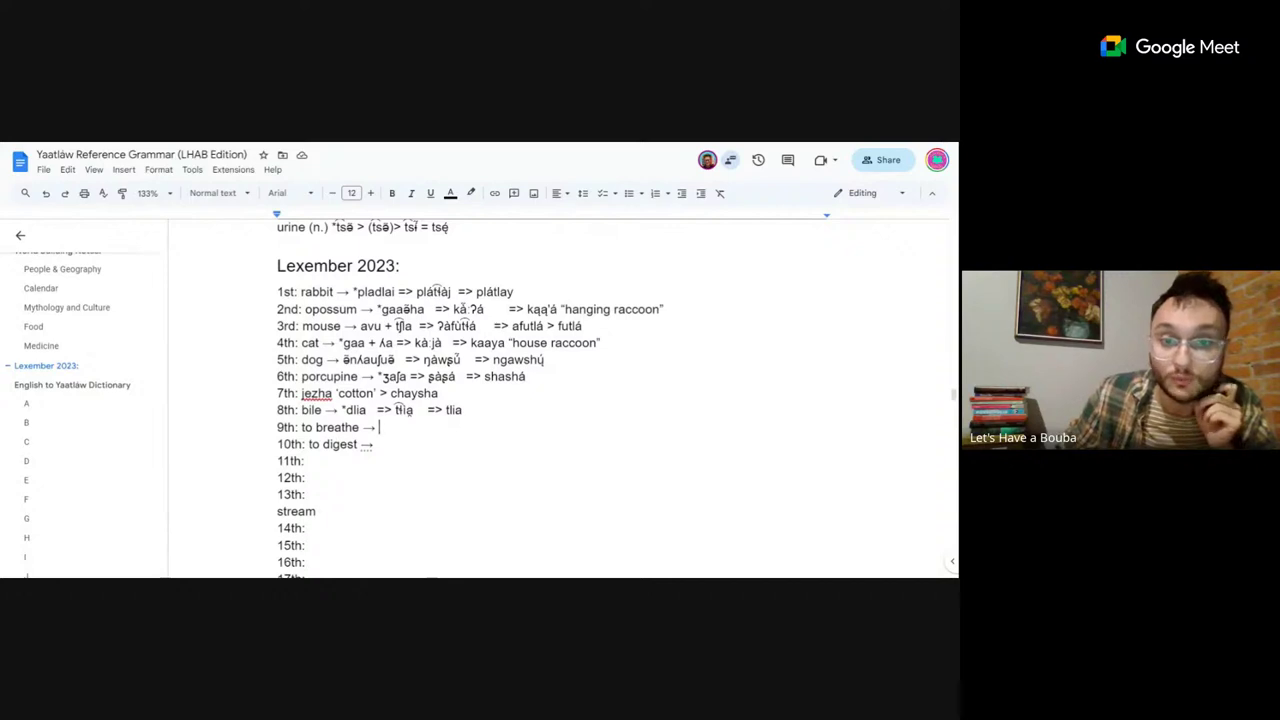
click(374, 444)
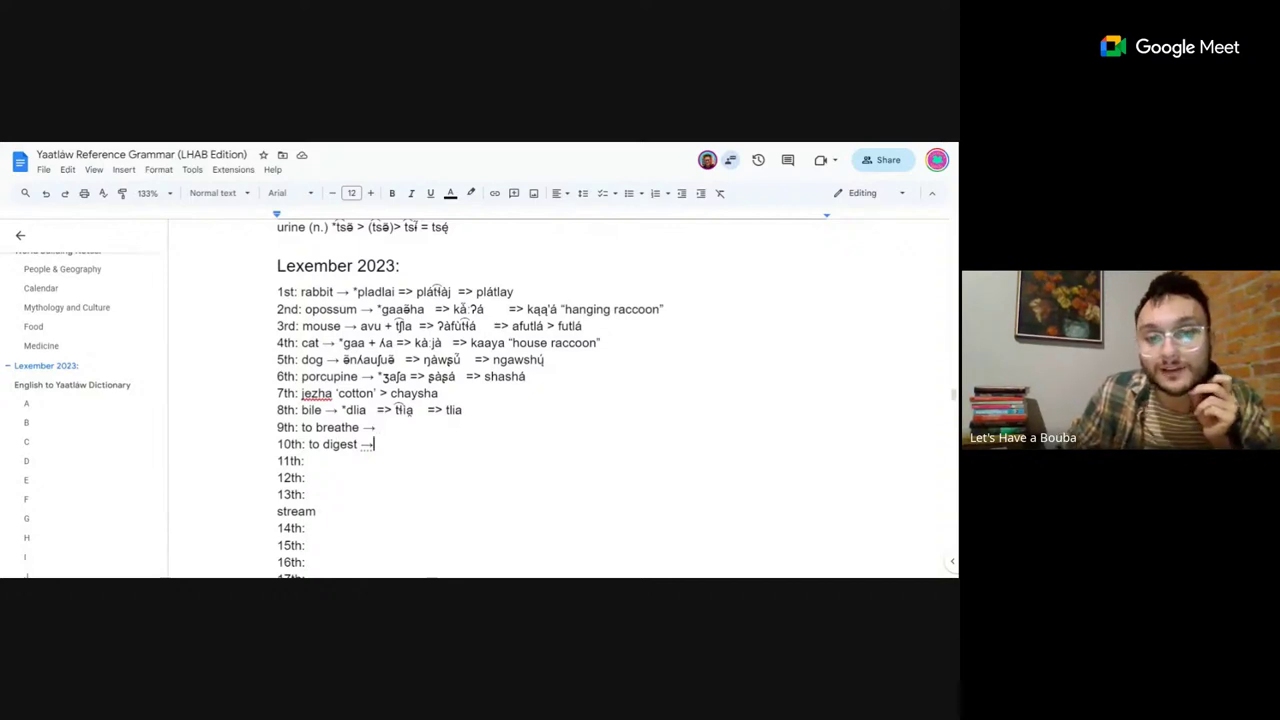
text(guy)
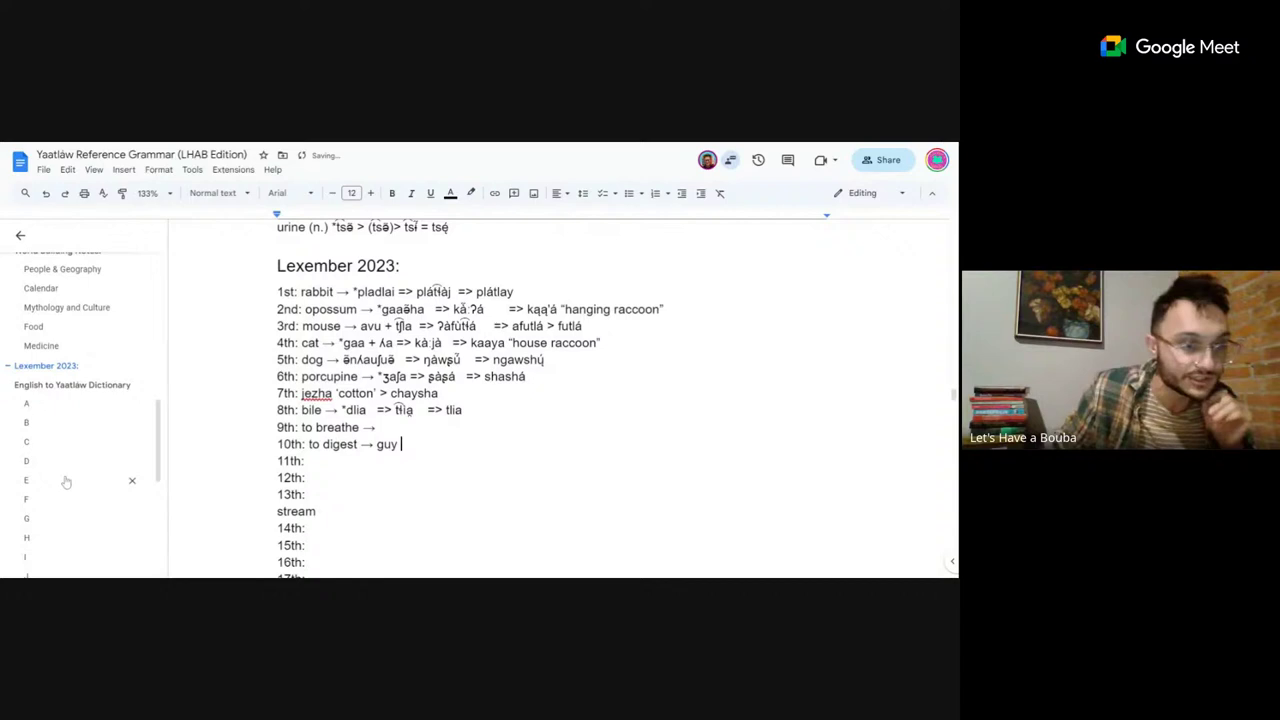
Copy "chii", the saltwater term in the dictionary's water entry, and paste it after "guy" in the 10th Lexember entry.
scroll(63, 480, down, 3)
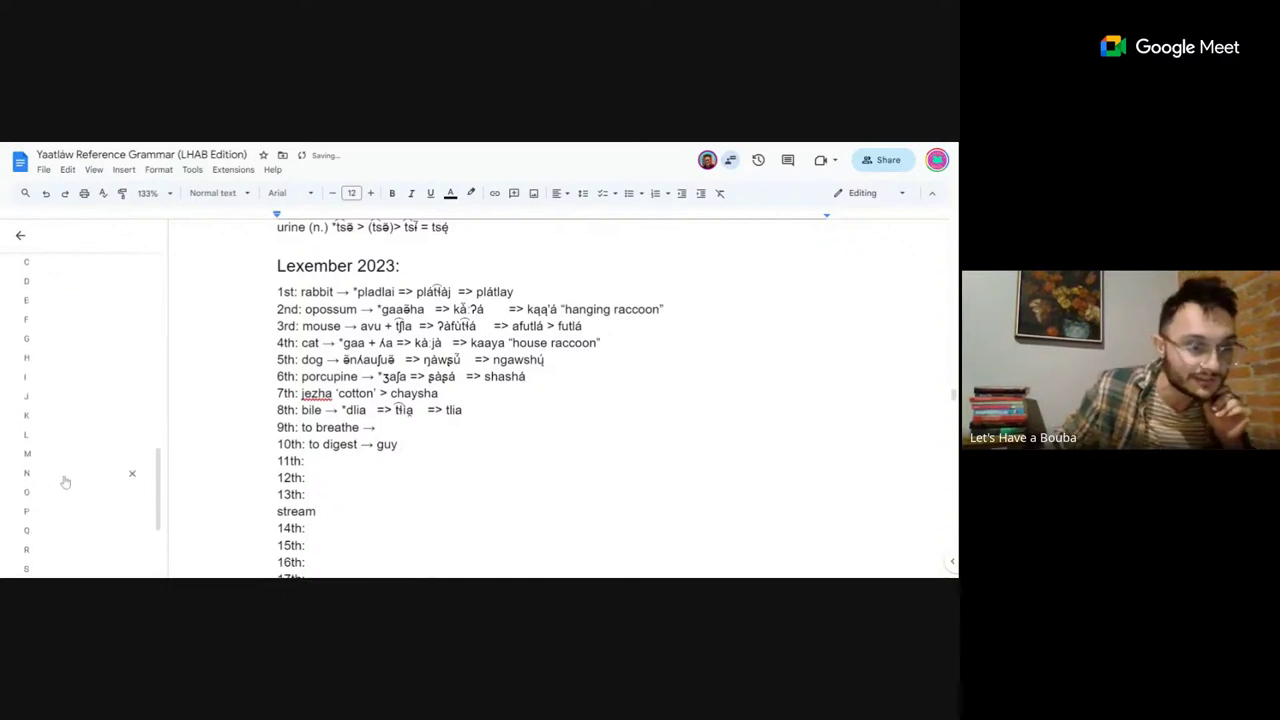
scroll(50, 505, down, 2)
click(49, 486)
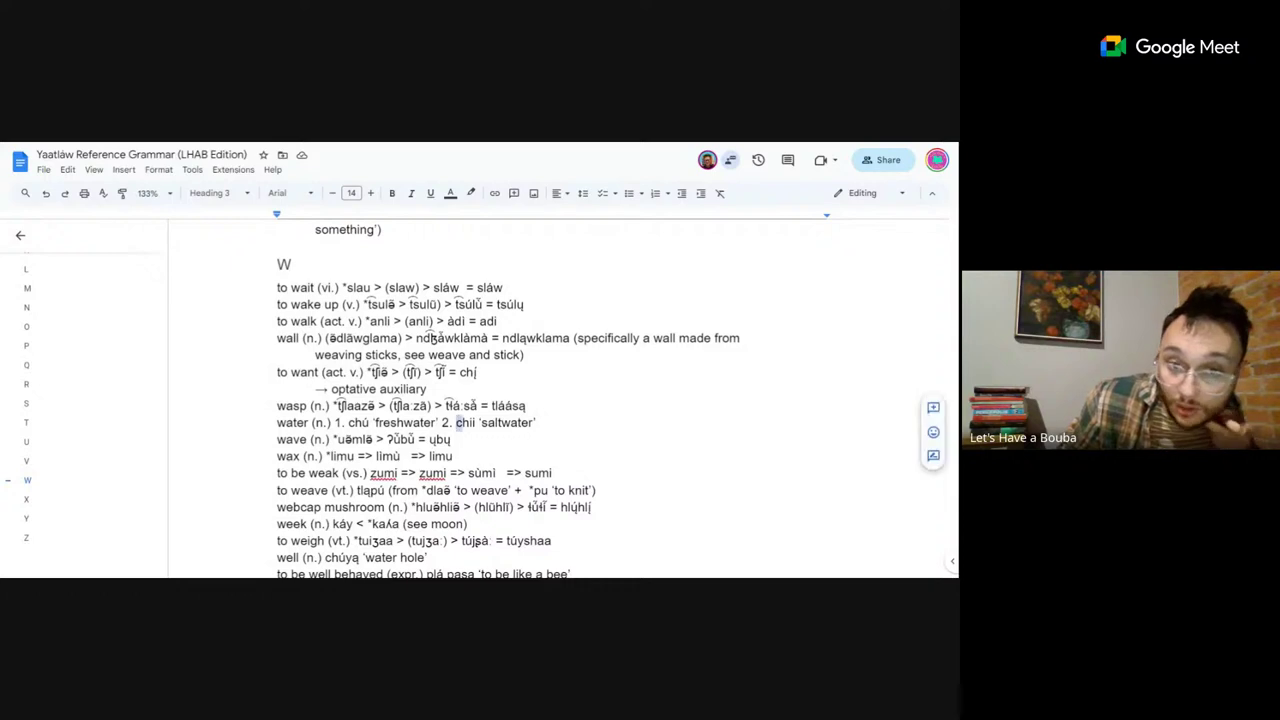
drag(456, 422, 476, 422)
key(ctrl+c)
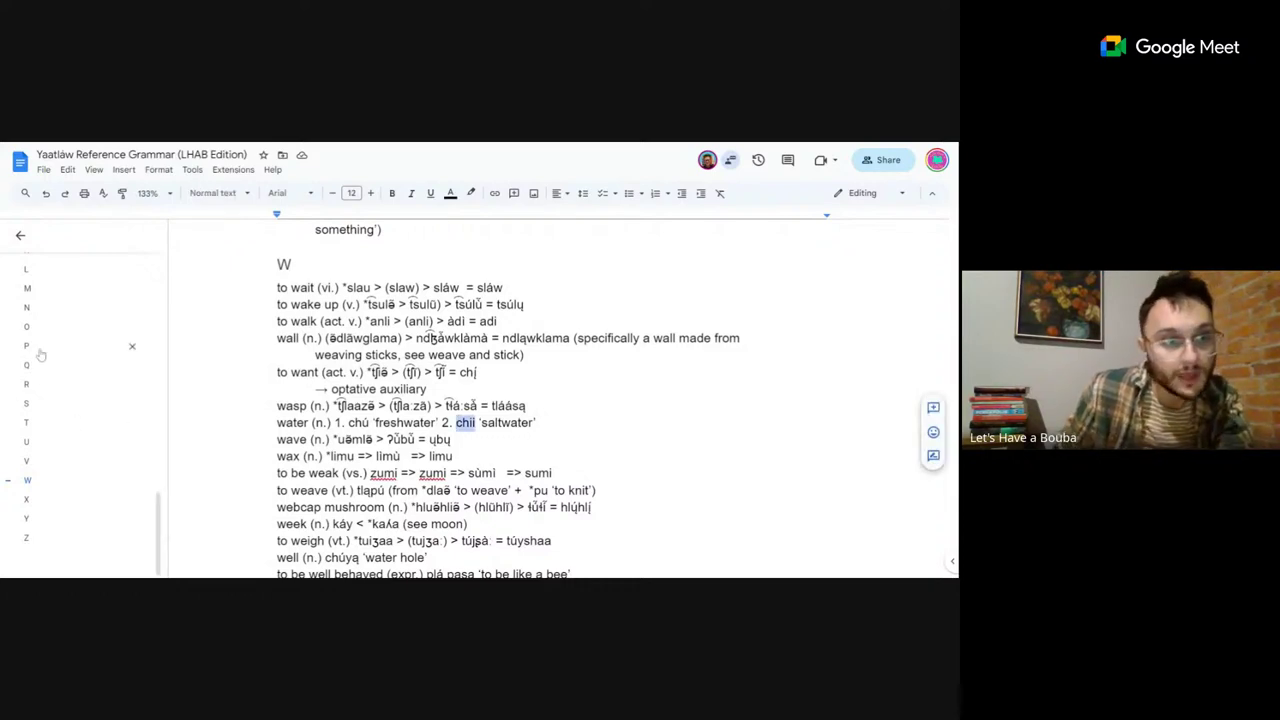
scroll(42, 350, up, 5)
click(55, 261)
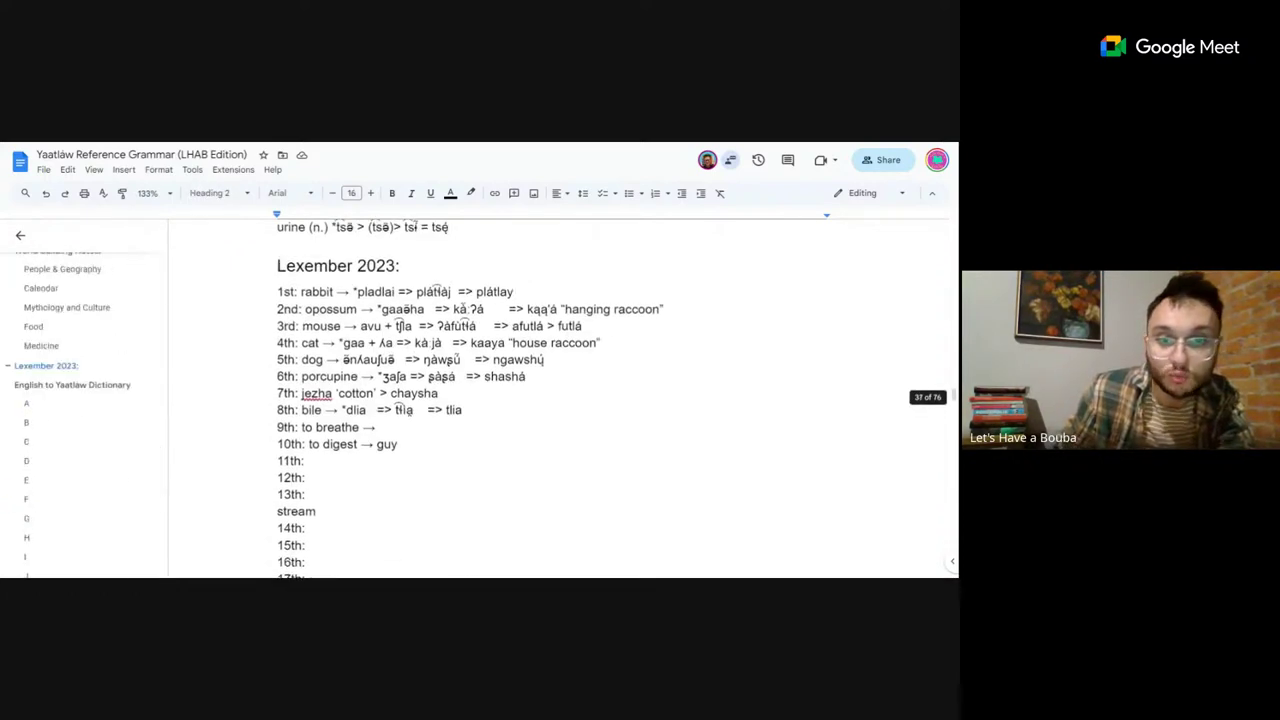
click(398, 444)
key(ctrl+v)
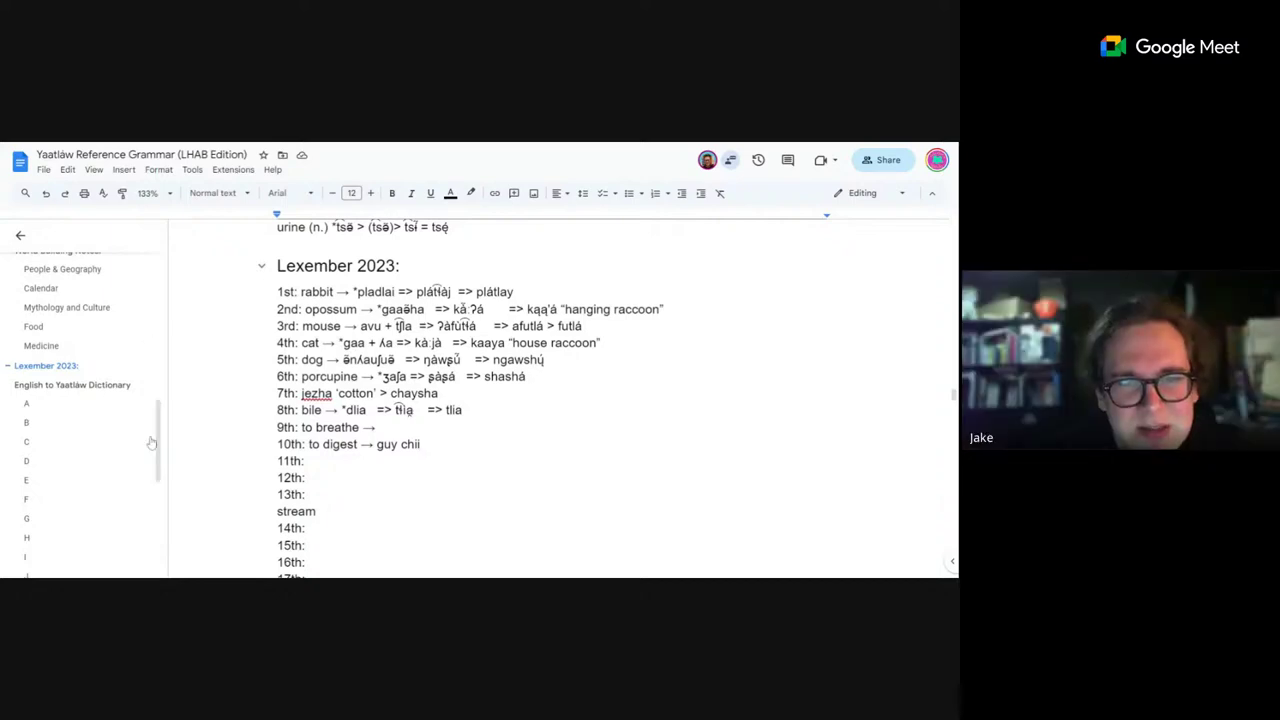
Check the E section of the dictionary for the word for eating, and return to the 11th Lexember entry.
click(27, 484)
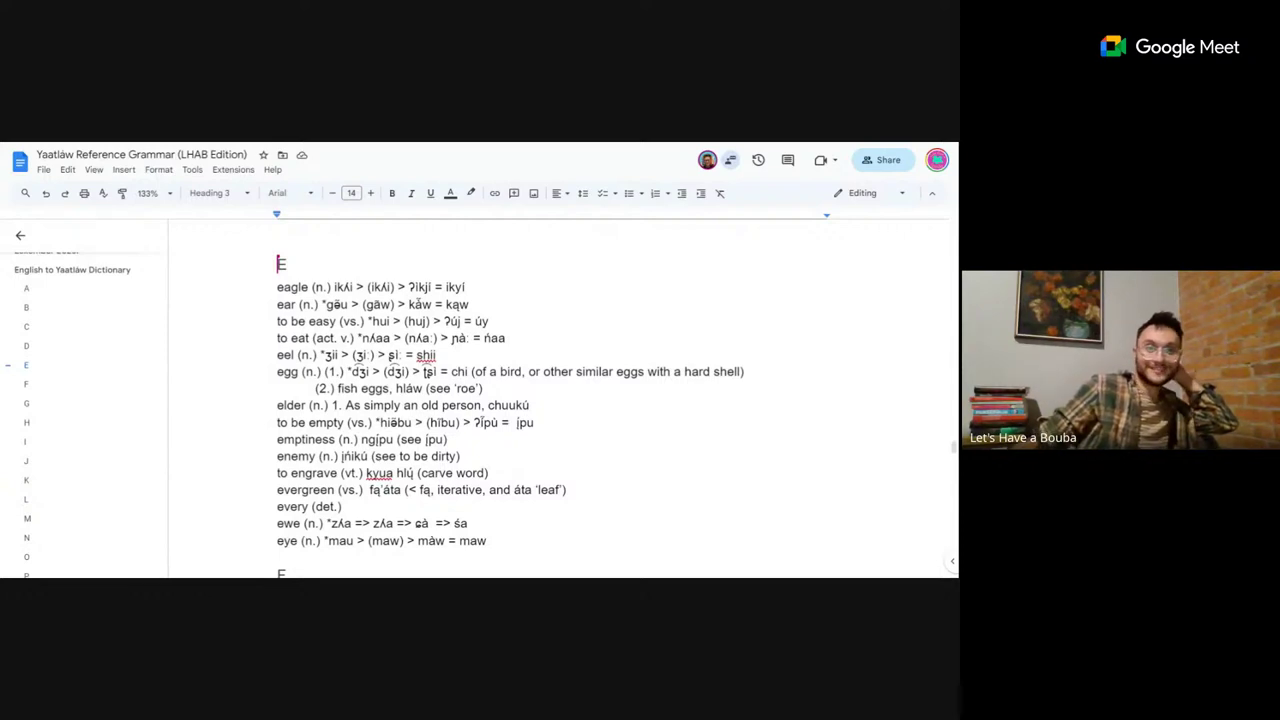
scroll(75, 346, up, 3)
scroll(75, 346, up, 1)
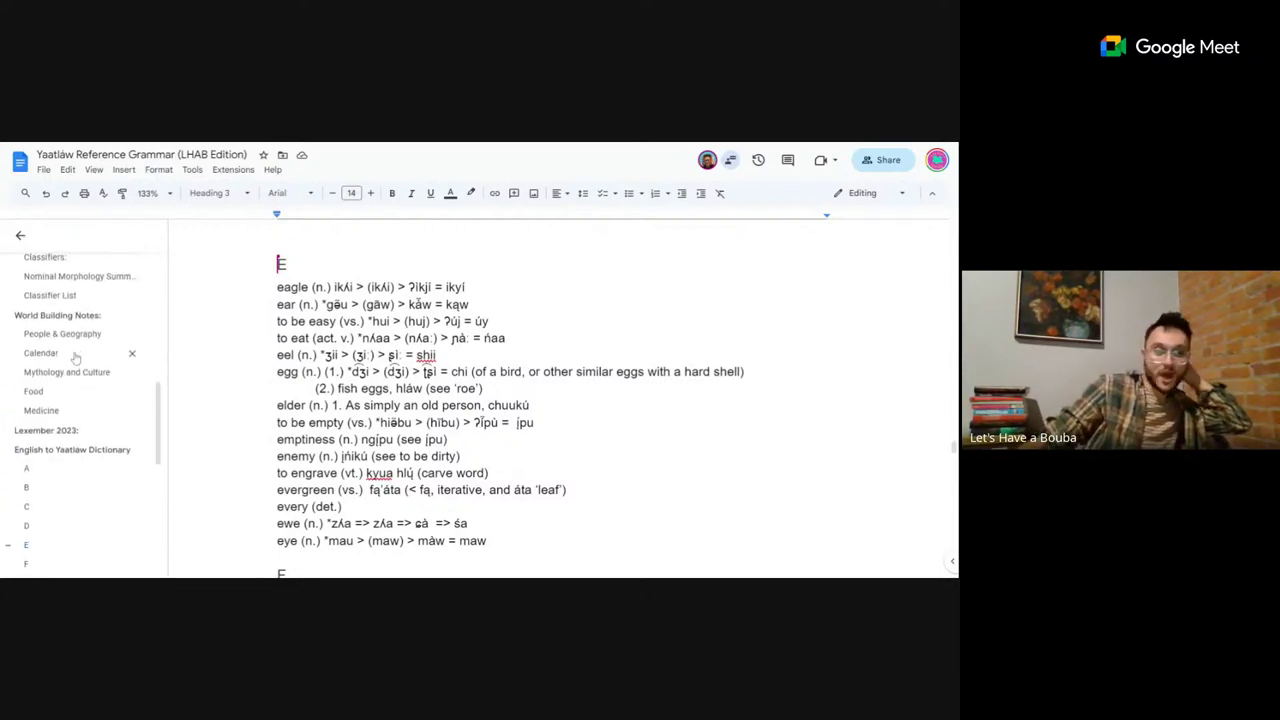
click(70, 429)
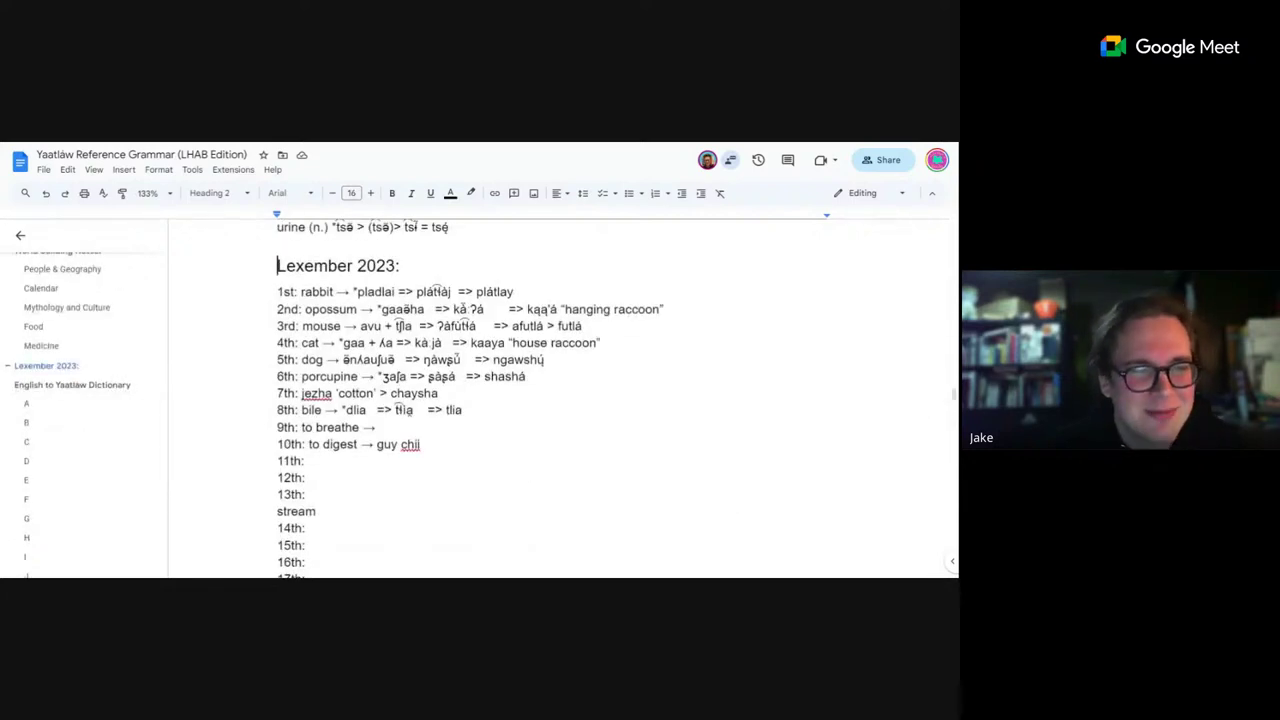
click(305, 460)
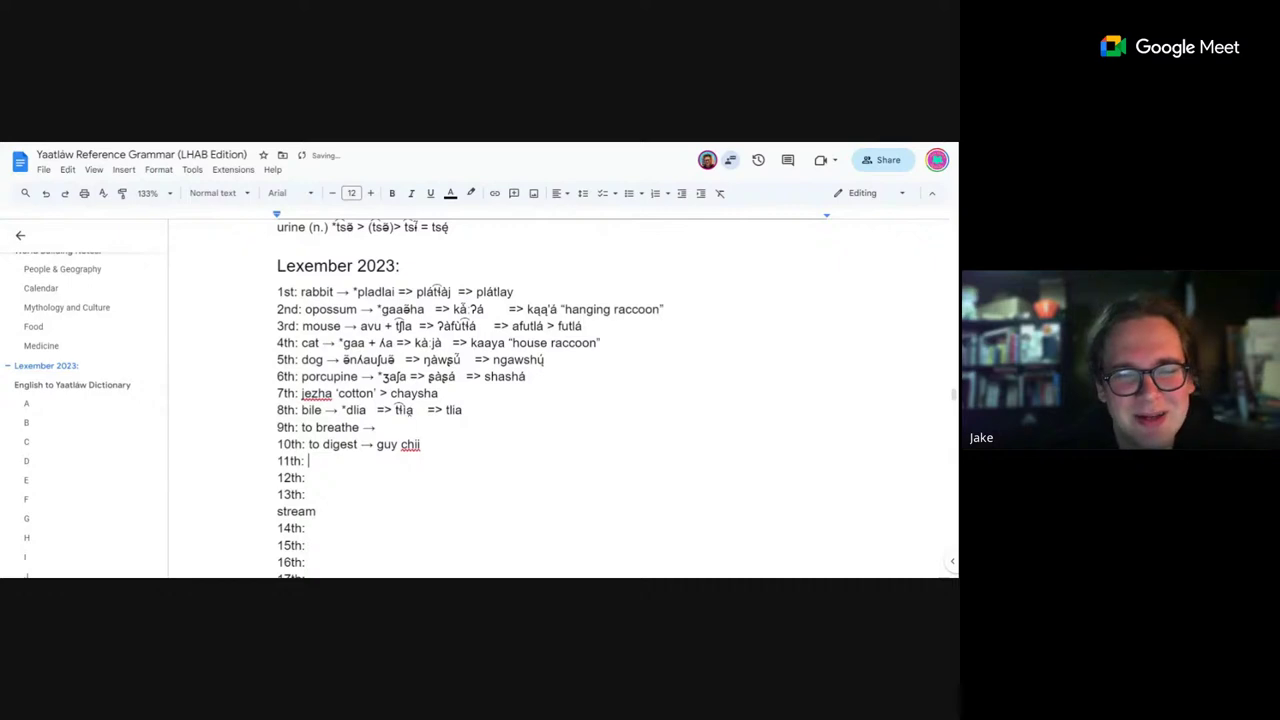
text(guy chi)
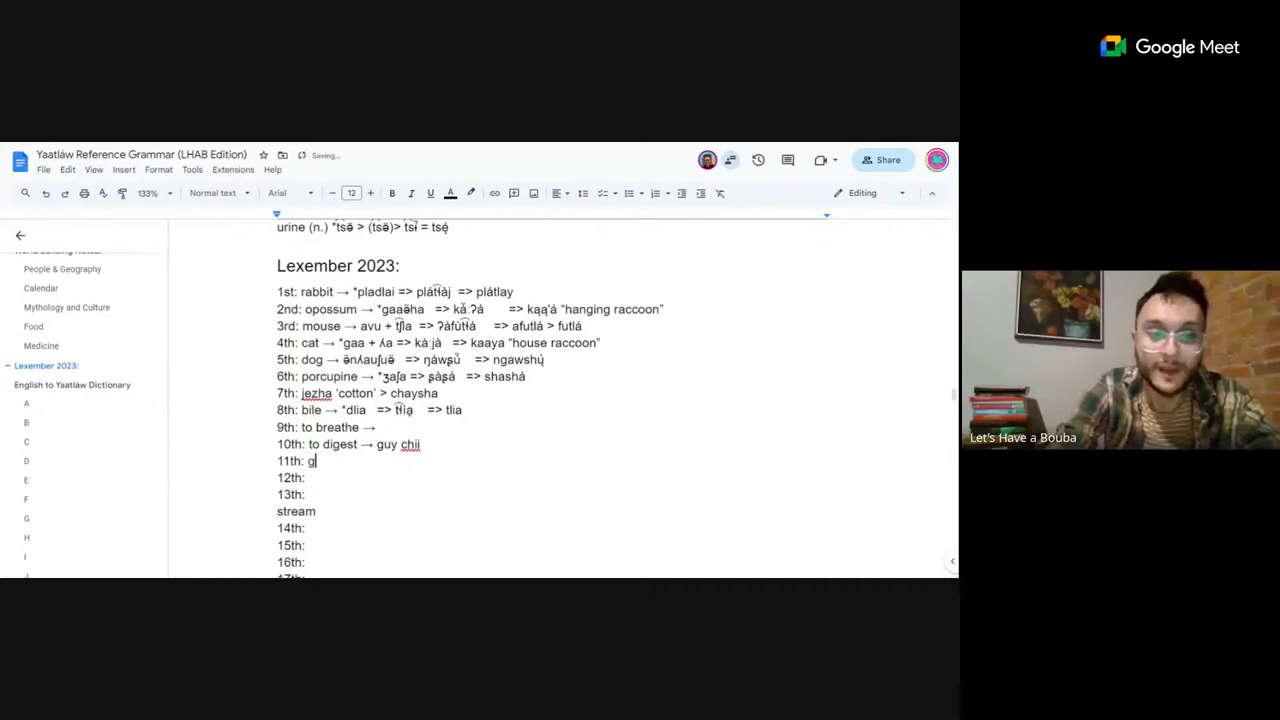
key(BackSpace)
key(BackSpace)
key(BackSpace)
text(ma)
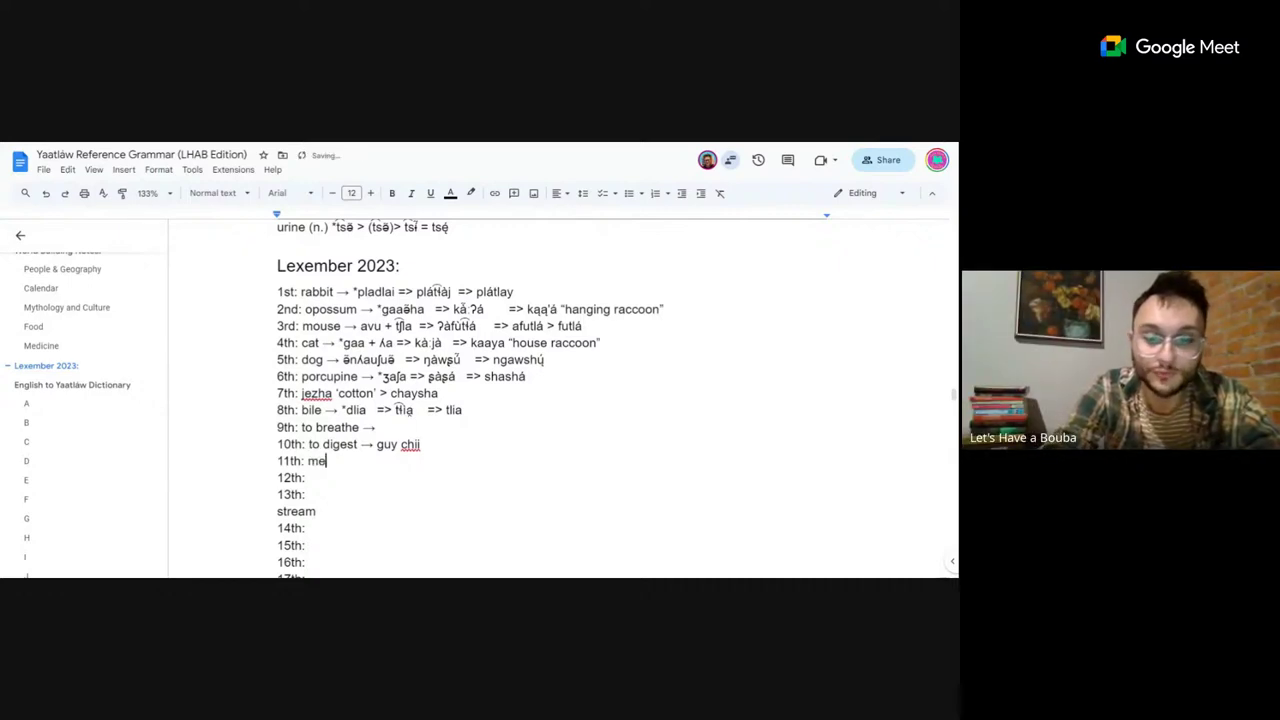
key(BackSpace)
key(BackSpace)
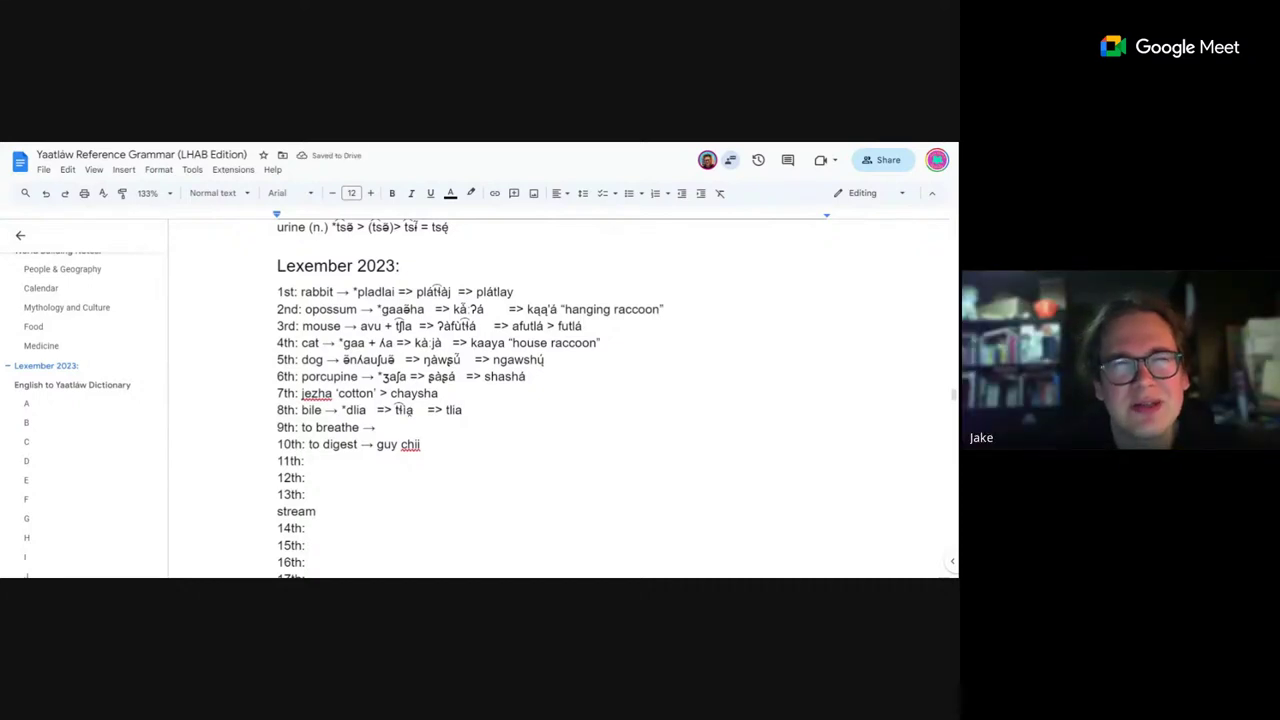
Fill in the 11th Lexember entry with "food (in process of digestion) → ngaa".
text(food)
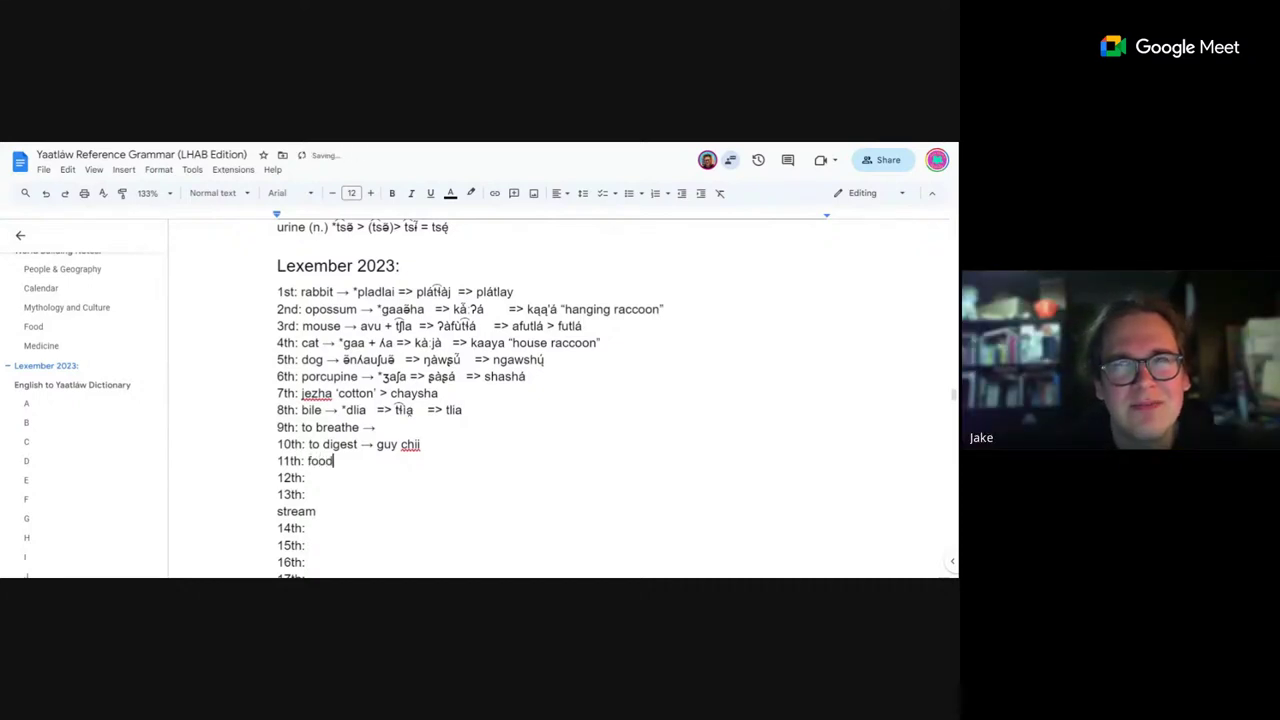
text( ()
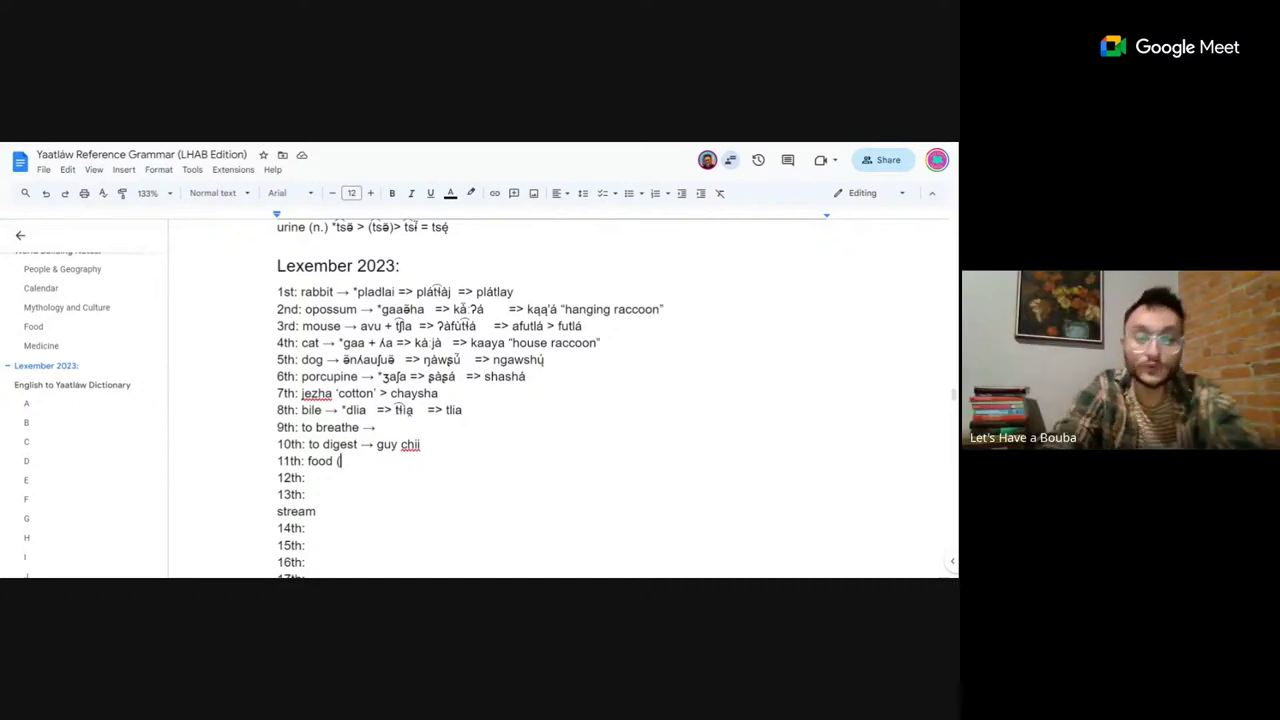
text(in pr)
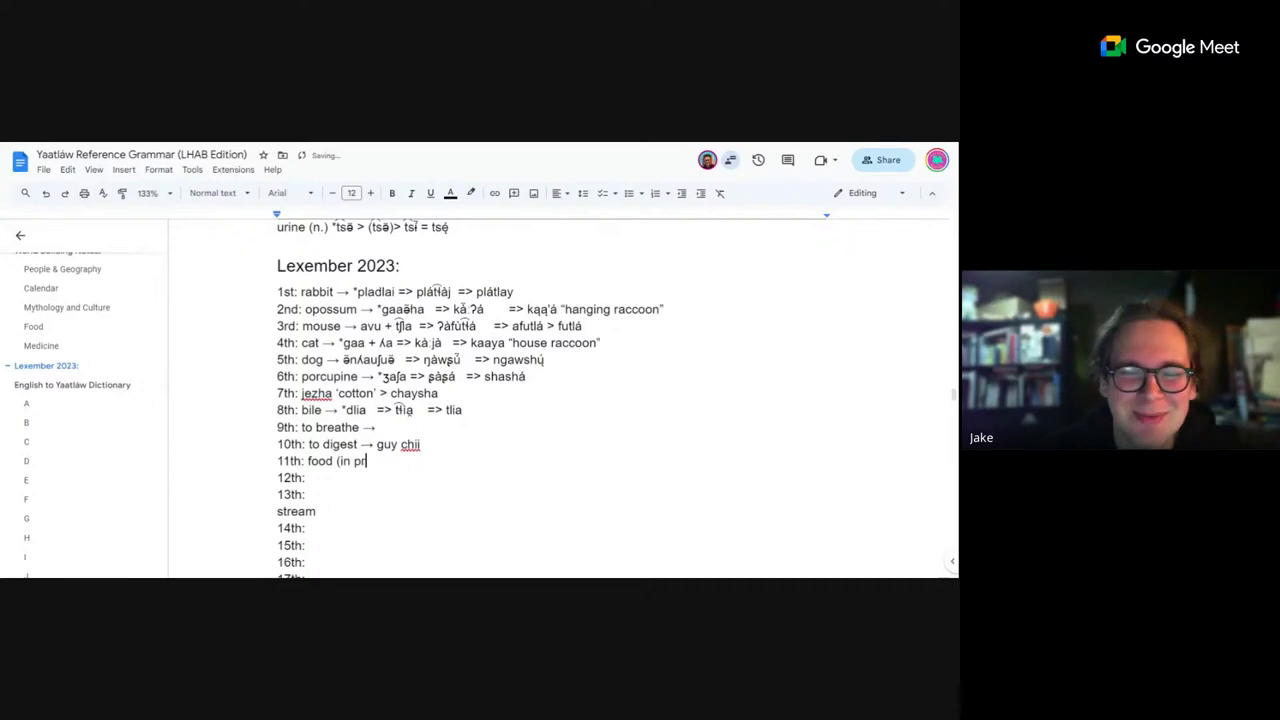
text(ocess of)
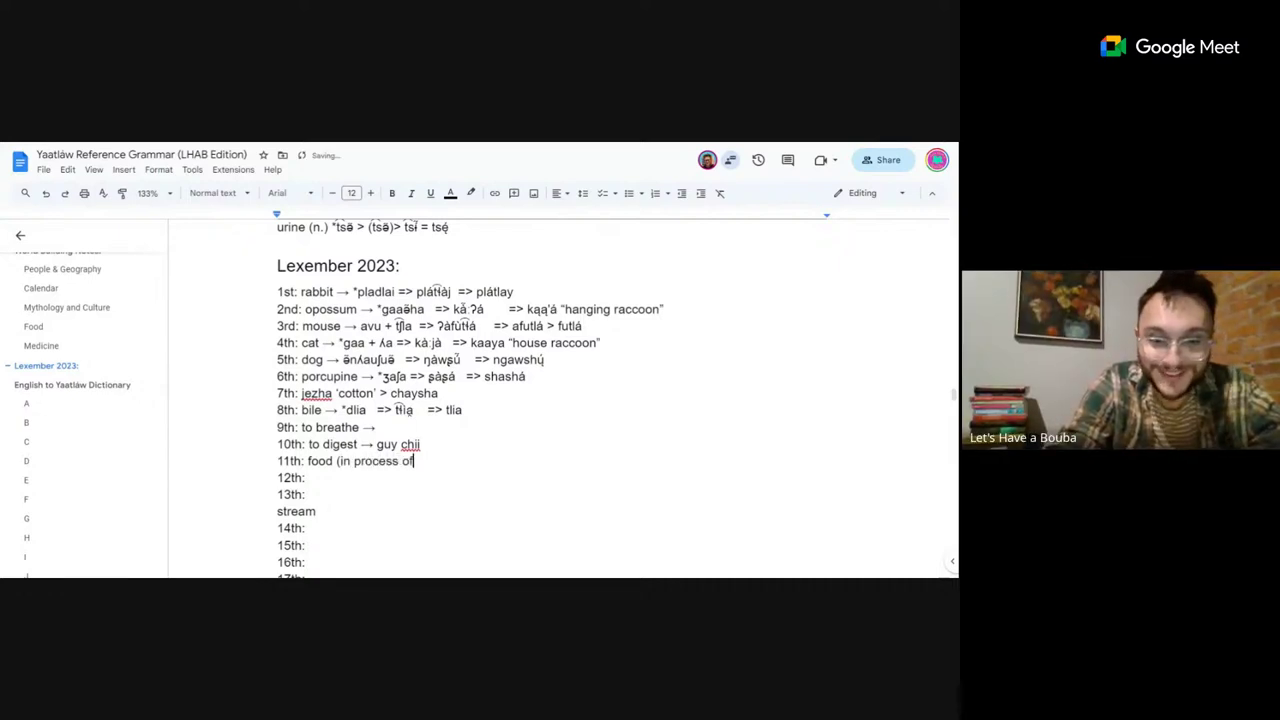
text( digestion) )
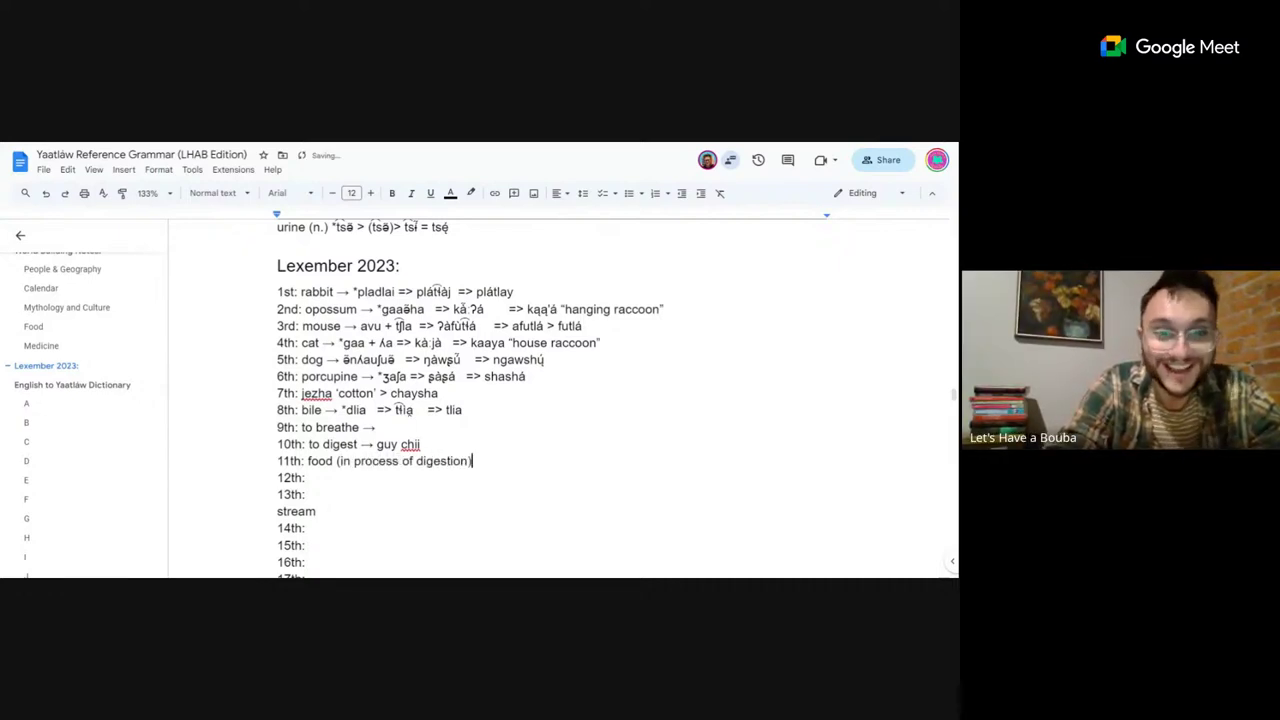
text(->)
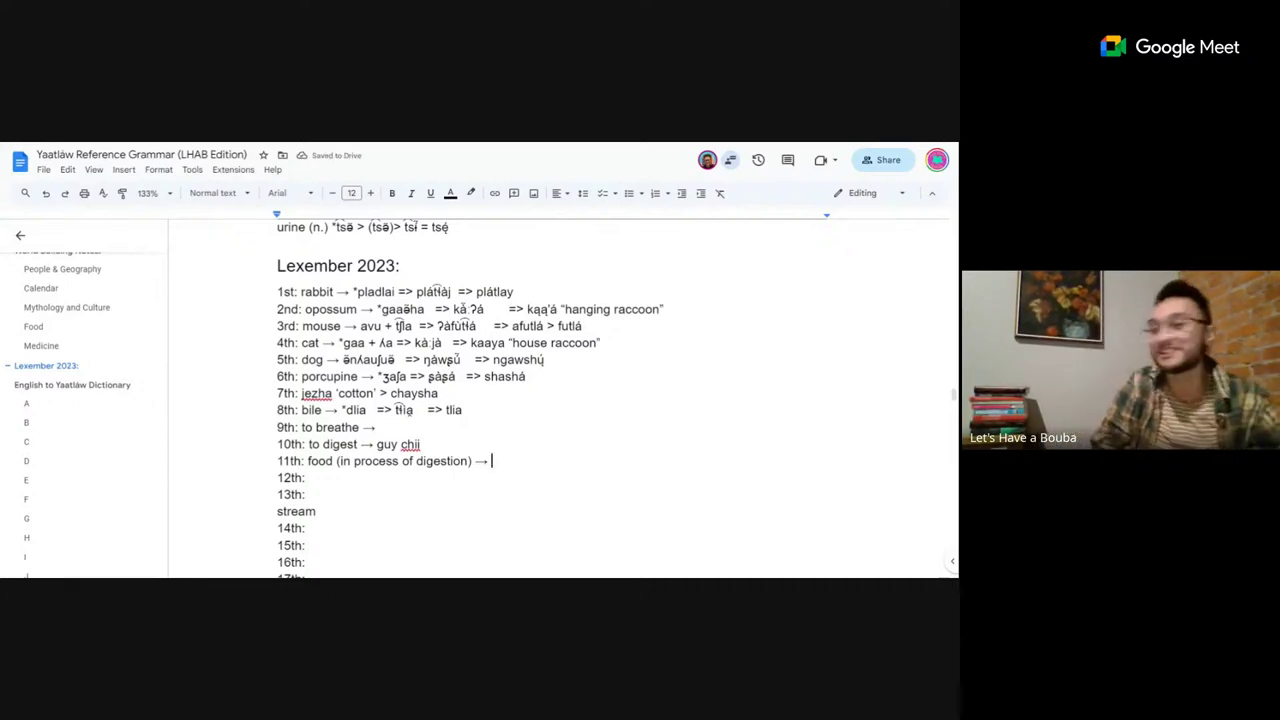
text(ngaa)
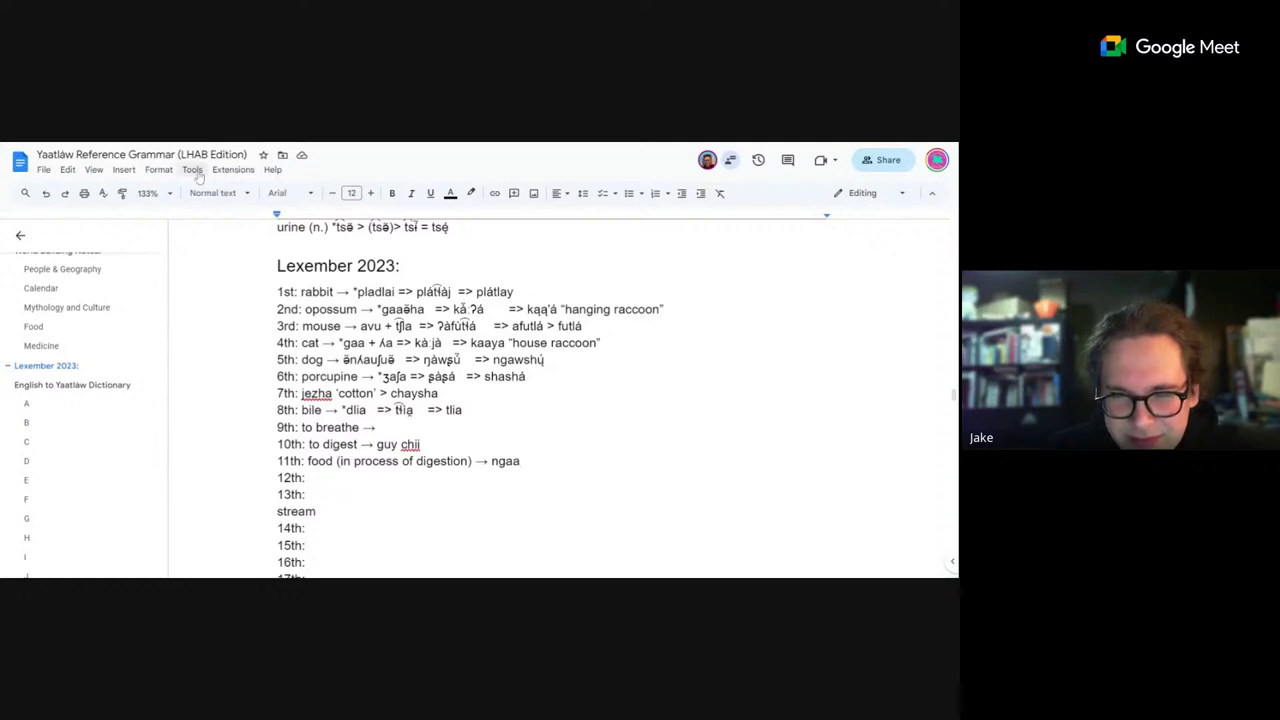
Search the document for "huu", step through all the matches and close the search.
key(ctrl+f)
text(huu)
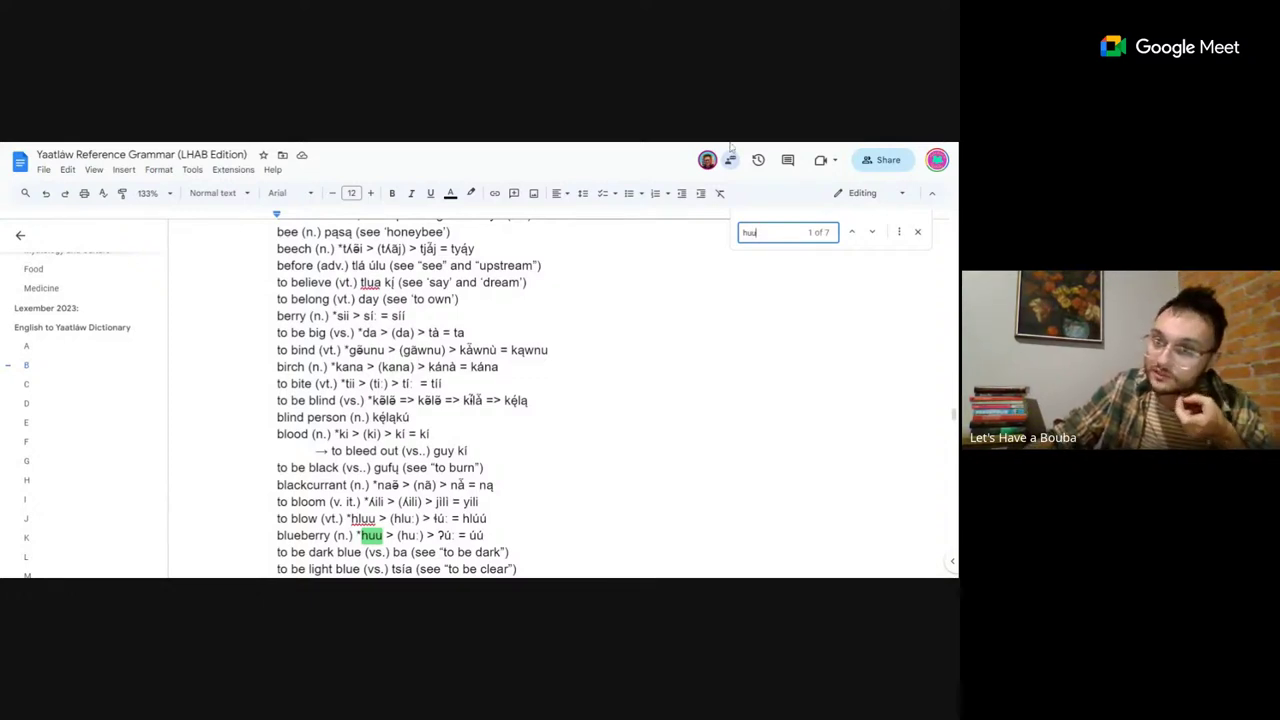
click(872, 232)
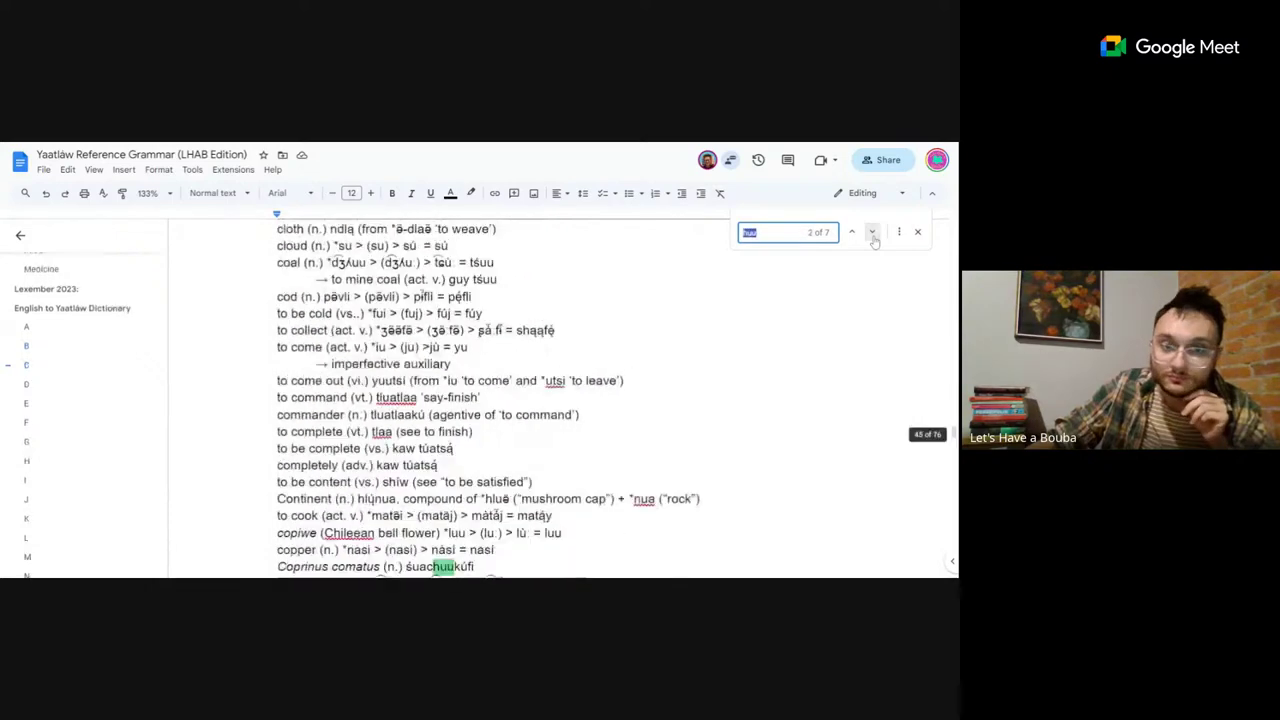
click(872, 232)
click(872, 232)
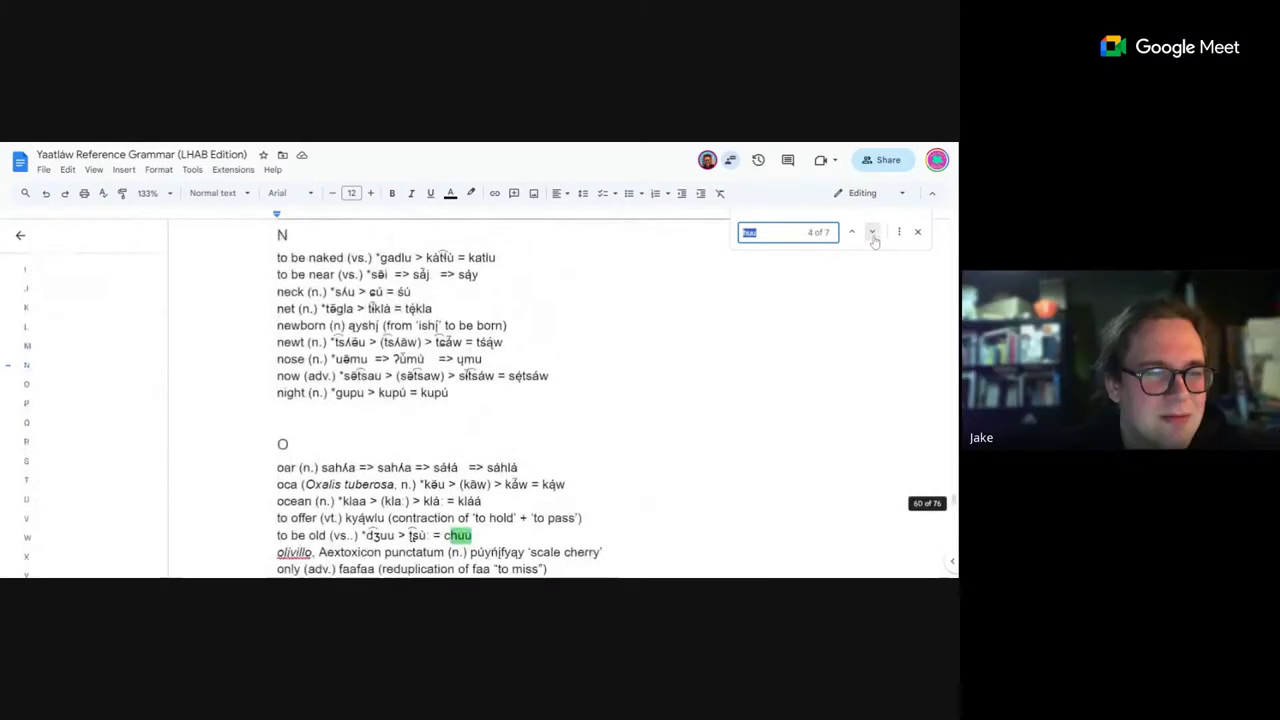
click(872, 232)
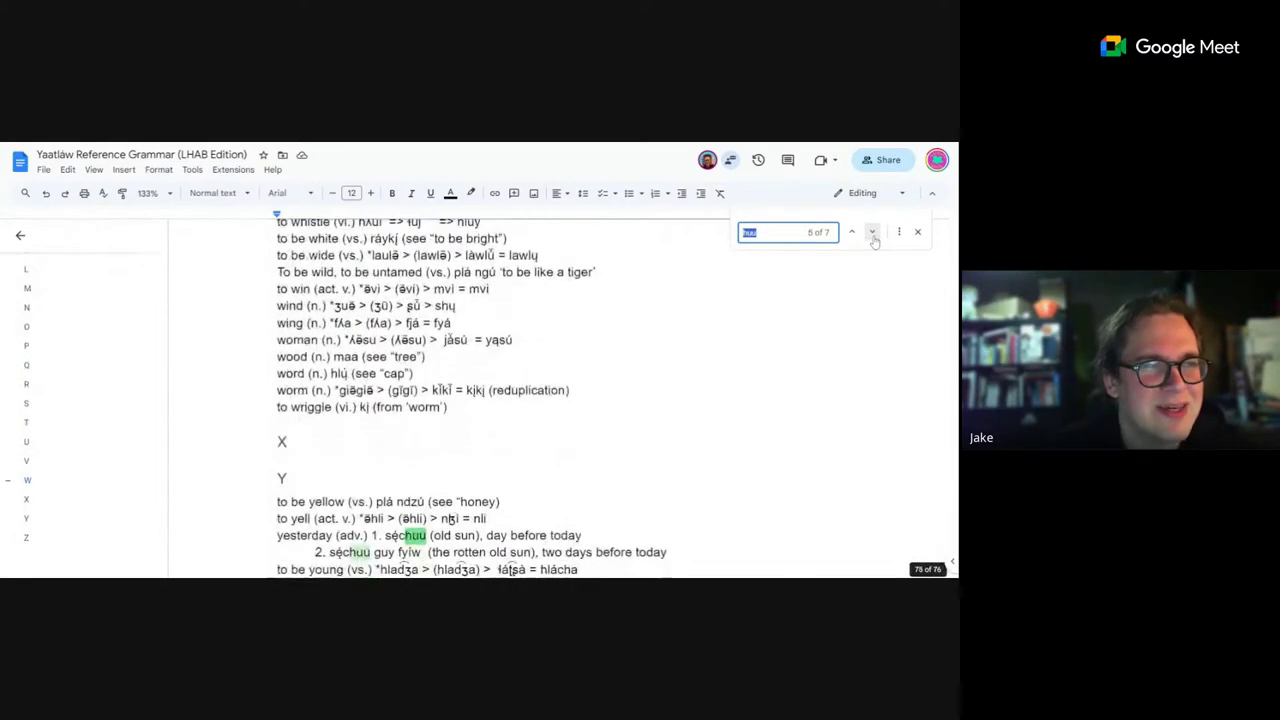
click(872, 232)
click(873, 232)
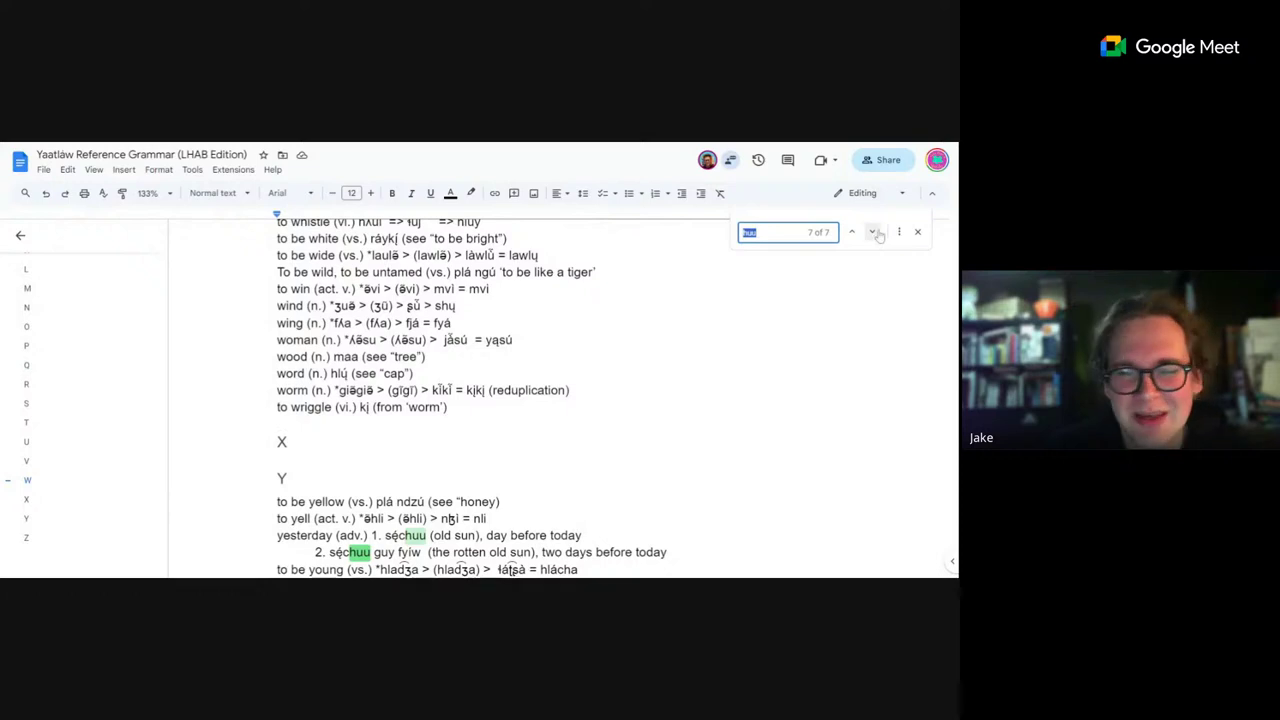
click(874, 232)
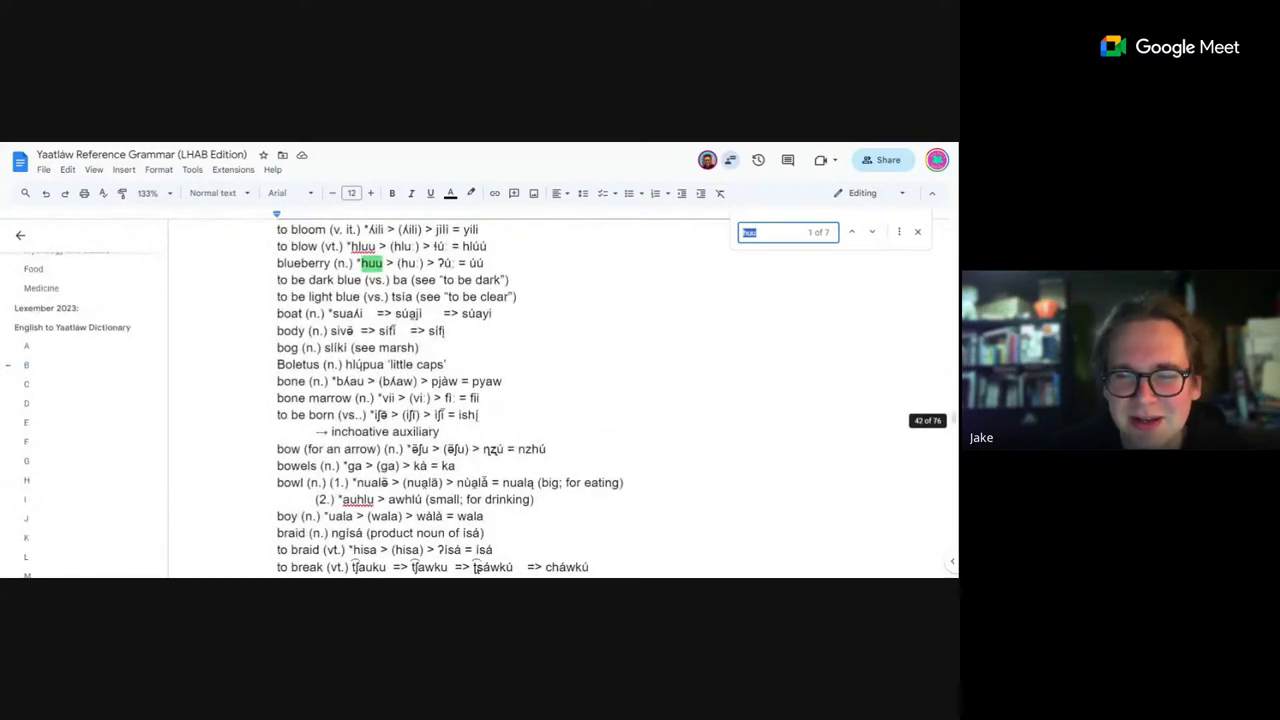
scroll(500, 400, up, 3)
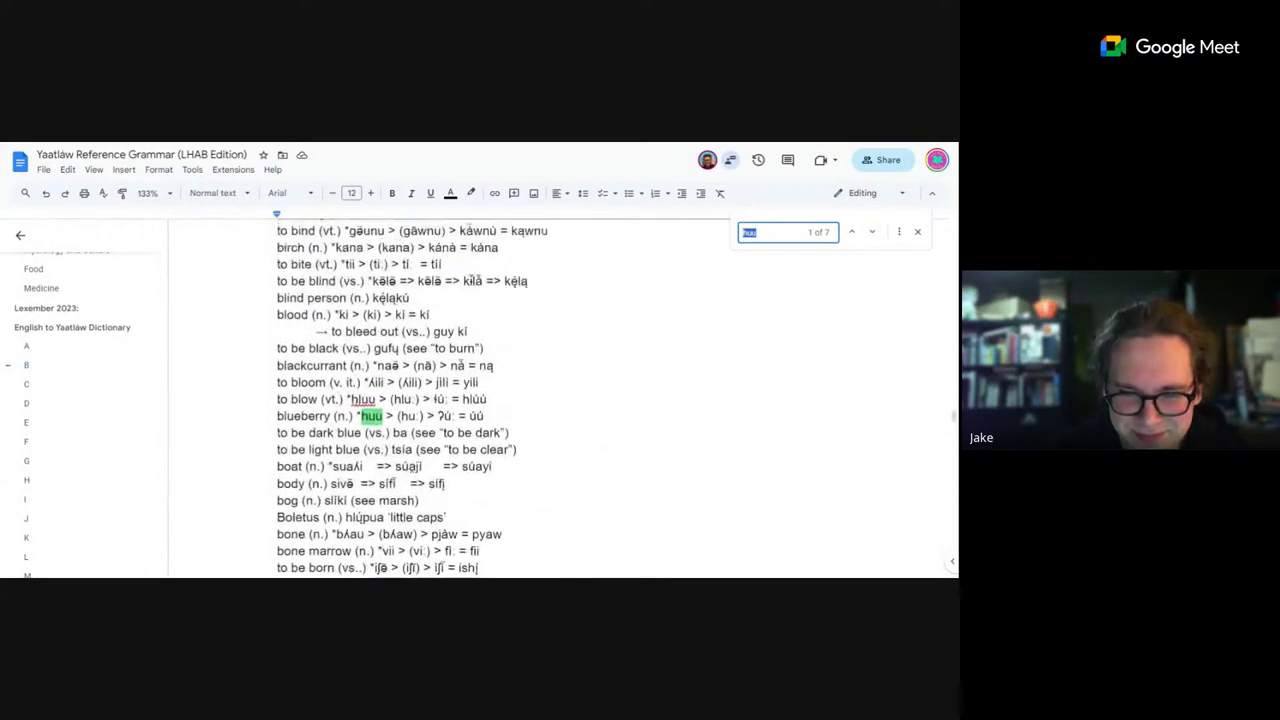
scroll(860, 246, up, 1)
click(902, 252)
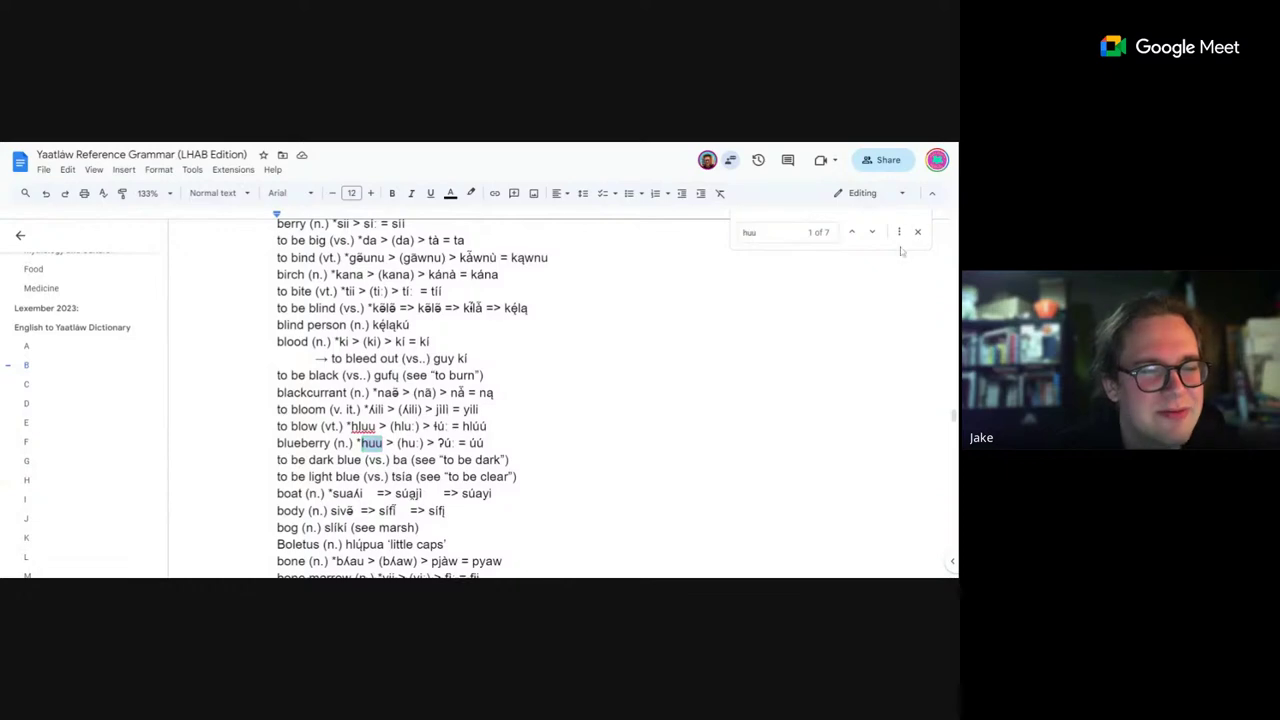
click(917, 232)
Look through the A and B sections of the English to Yaatláw dictionary for existing roots.
scroll(500, 400, up, 4)
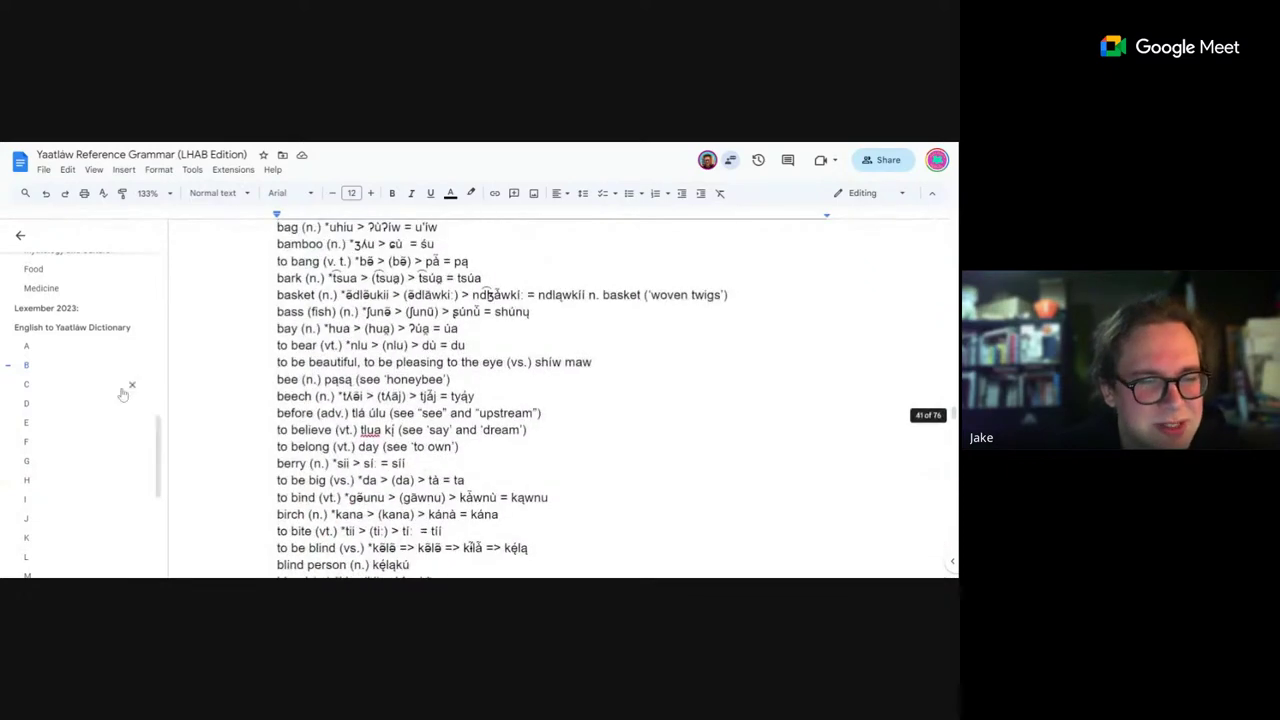
scroll(500, 400, up, 6)
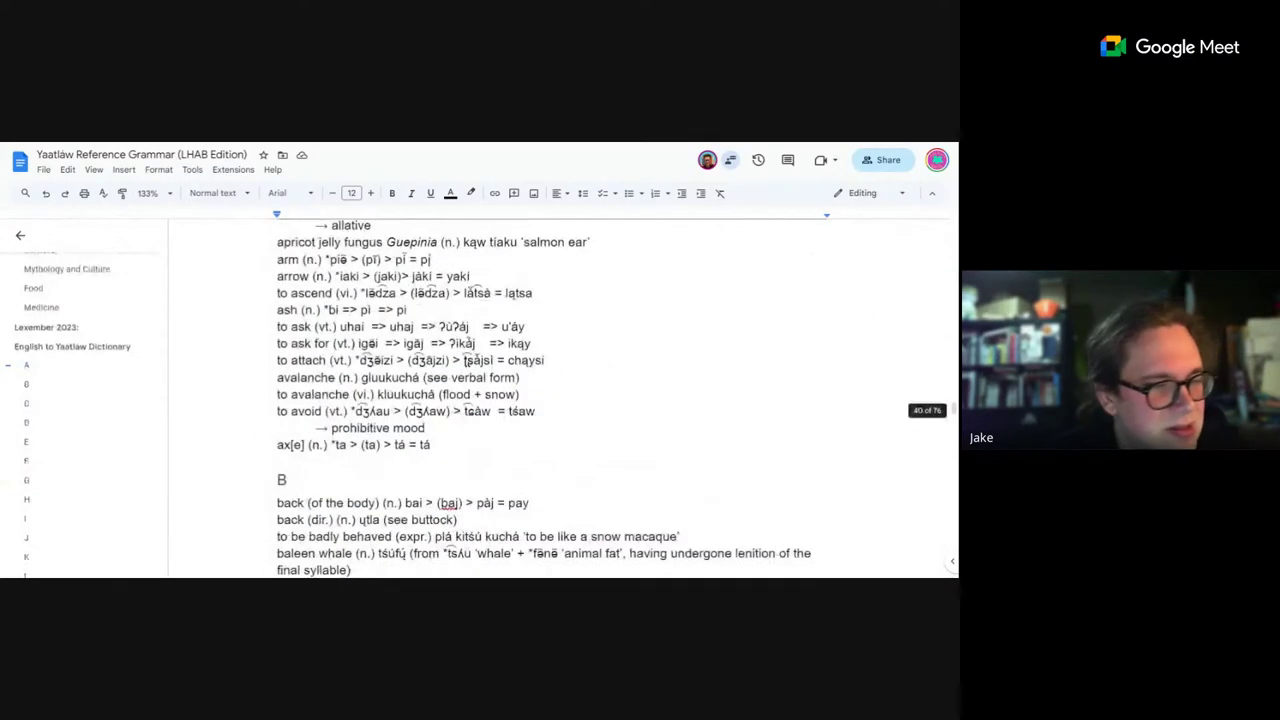
scroll(612, 400, up, 10)
scroll(612, 400, down, 6)
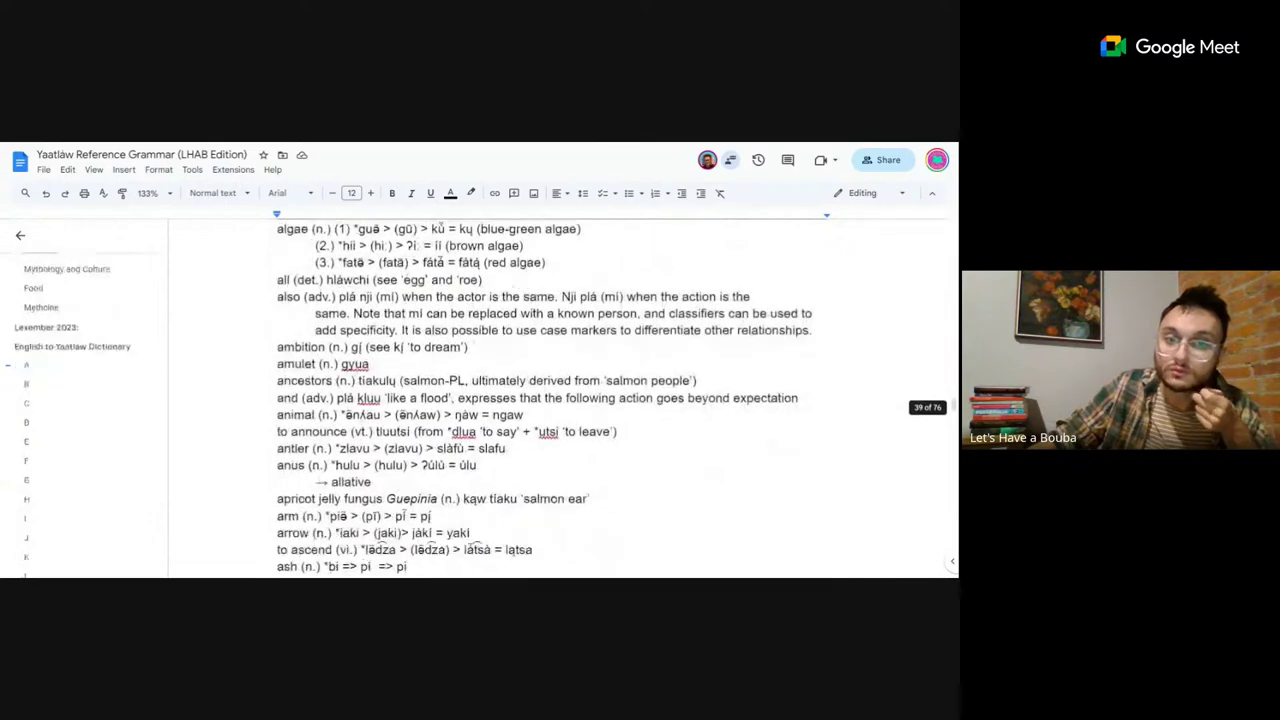
scroll(560, 400, down, 20)
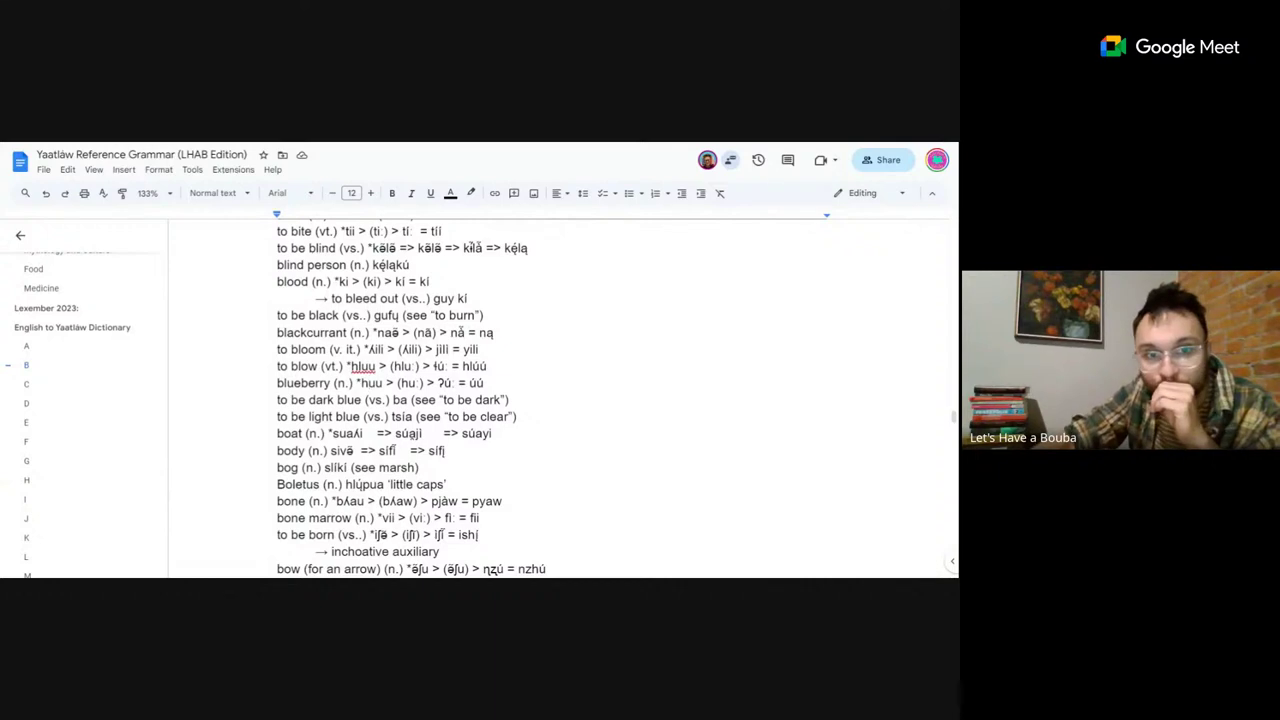
Examine the "to blow" and "blueberry" entries in the B section, dismissing the text width tip.
scroll(366, 383, up, 2)
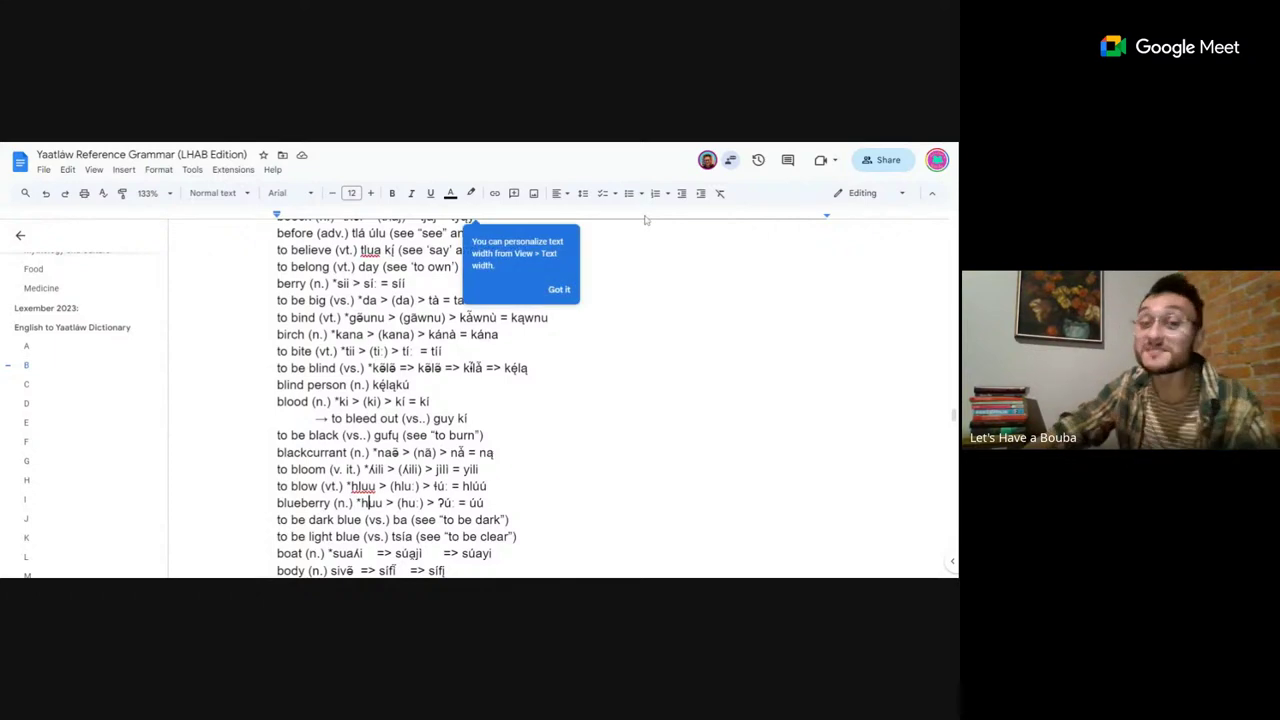
click(559, 290)
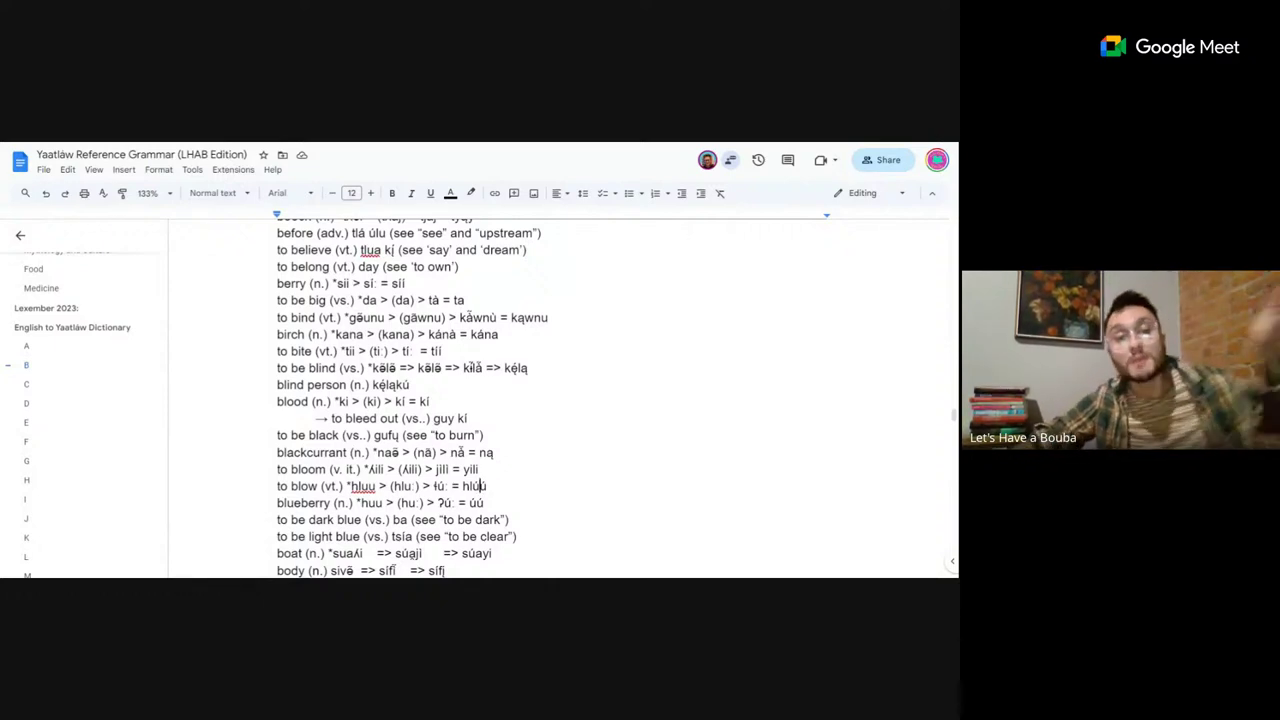
scroll(412, 398, down, 2)
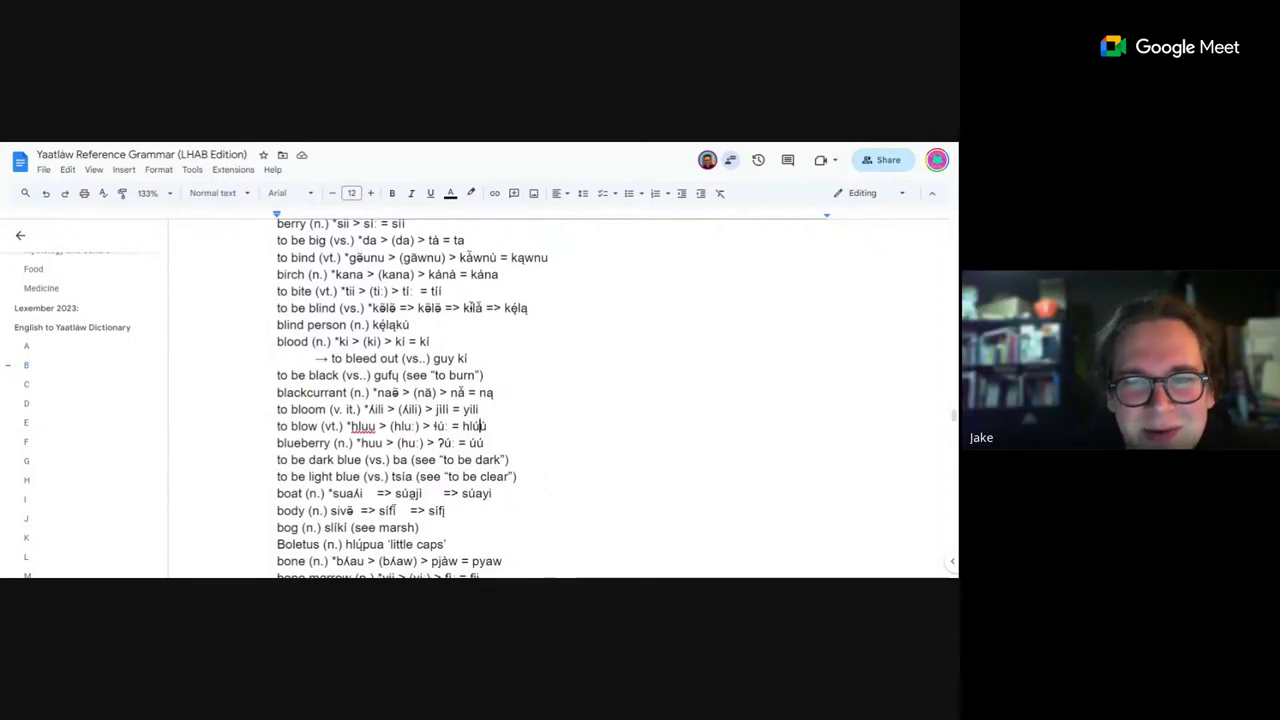
click(288, 426)
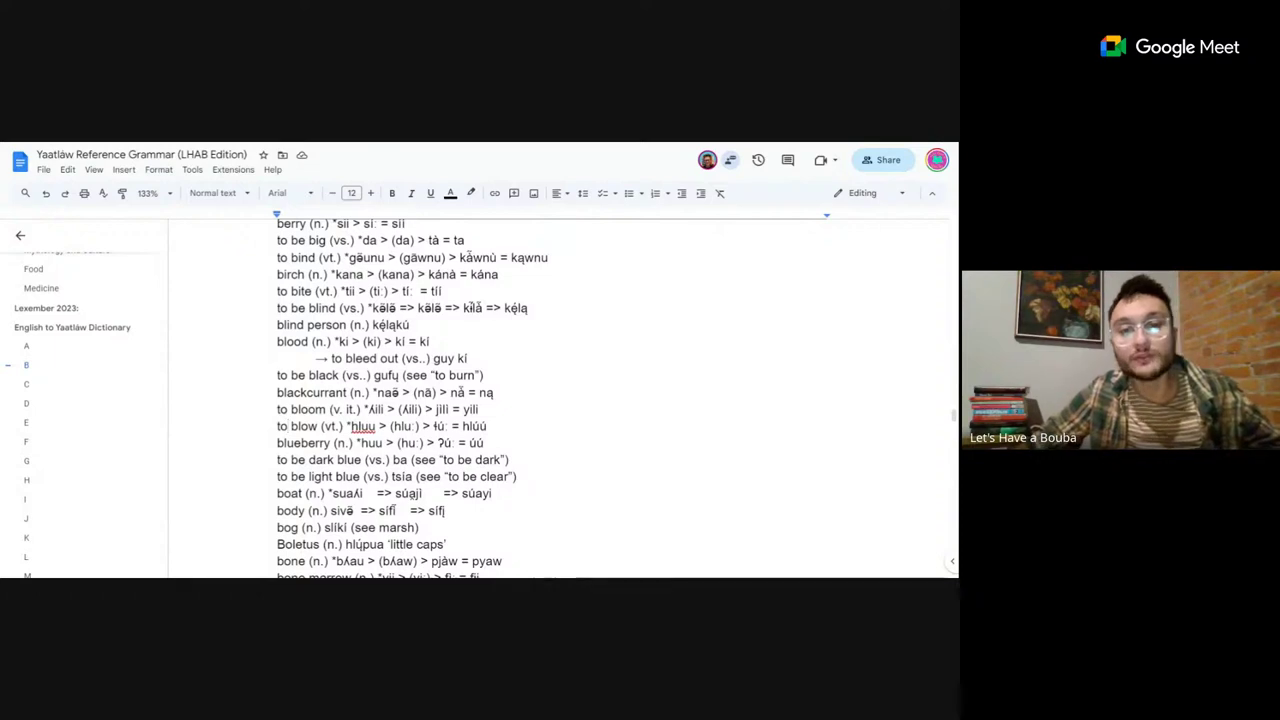
click(470, 426)
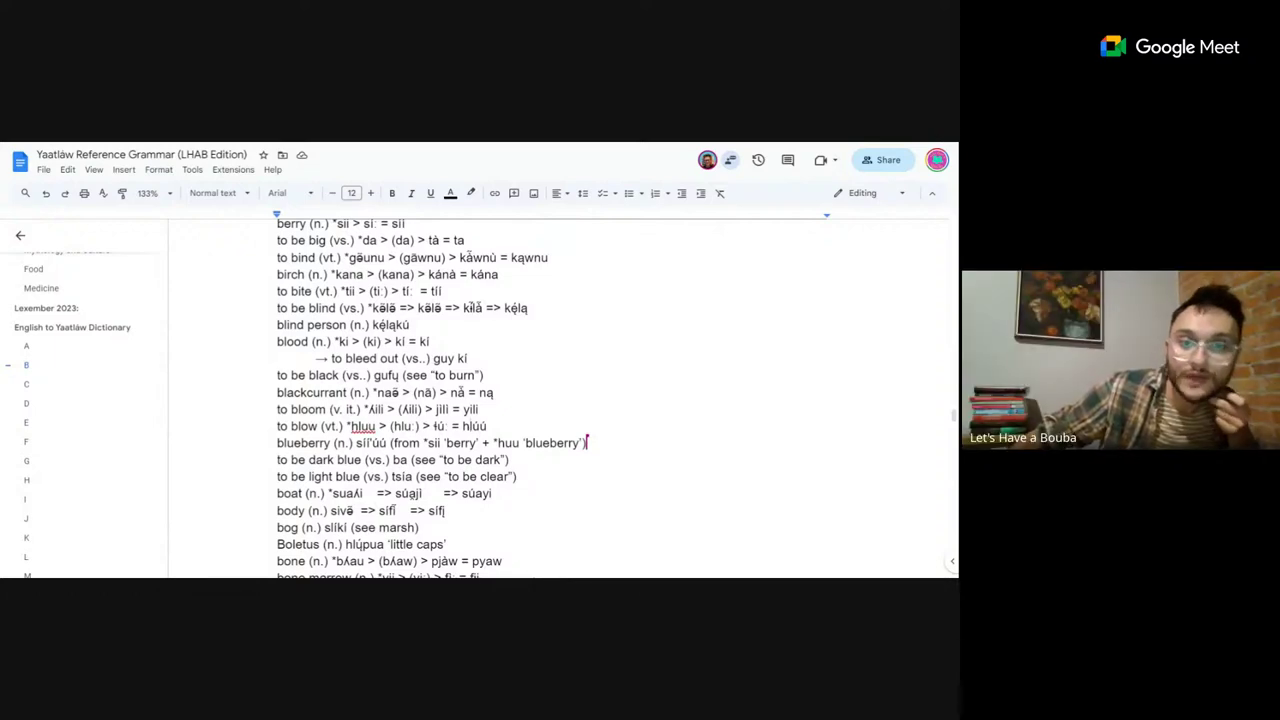
Return to the Lexember 2023 list and add "guy" to the 9th entry, "to breathe".
scroll(62, 396, up, 1)
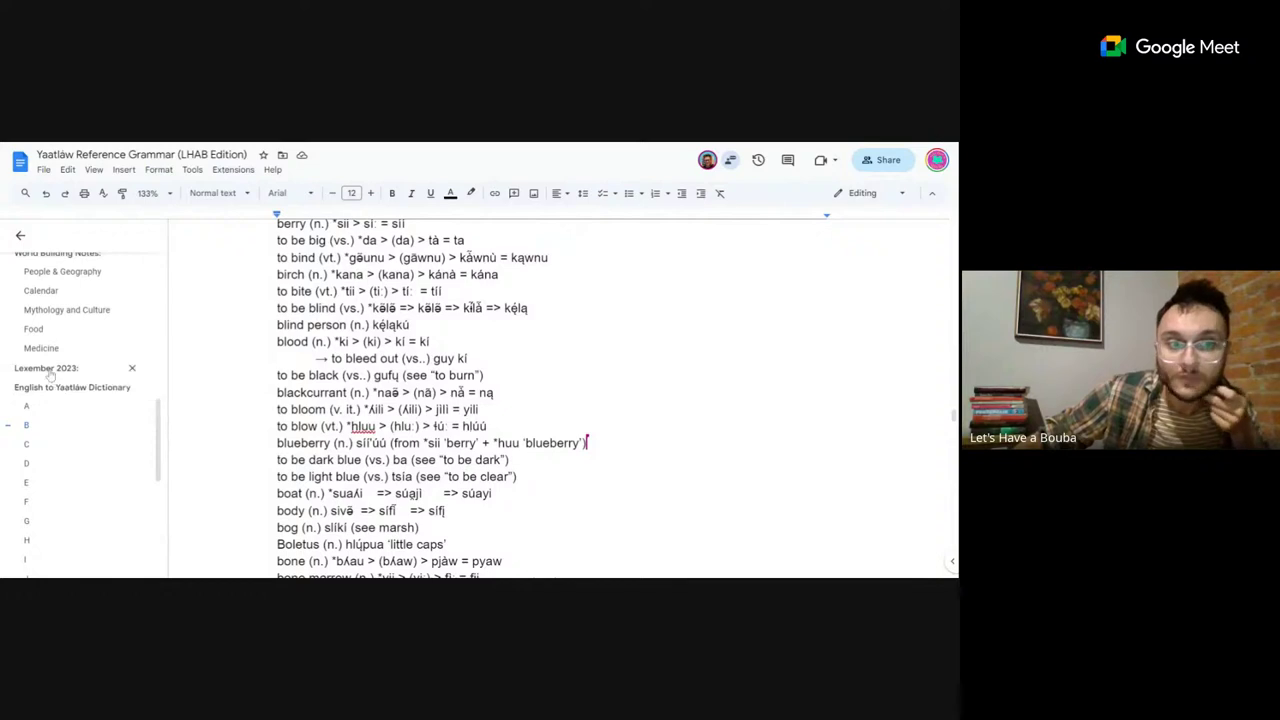
click(46, 368)
key(Down)
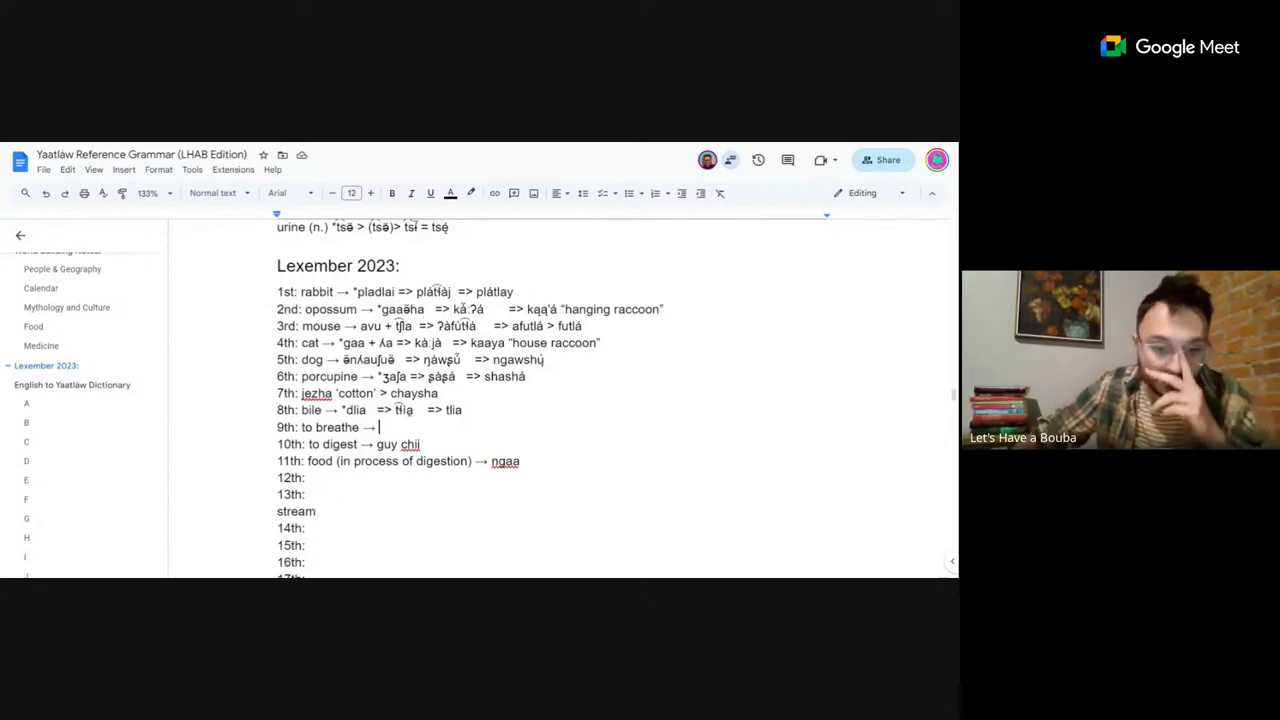
text(guy)
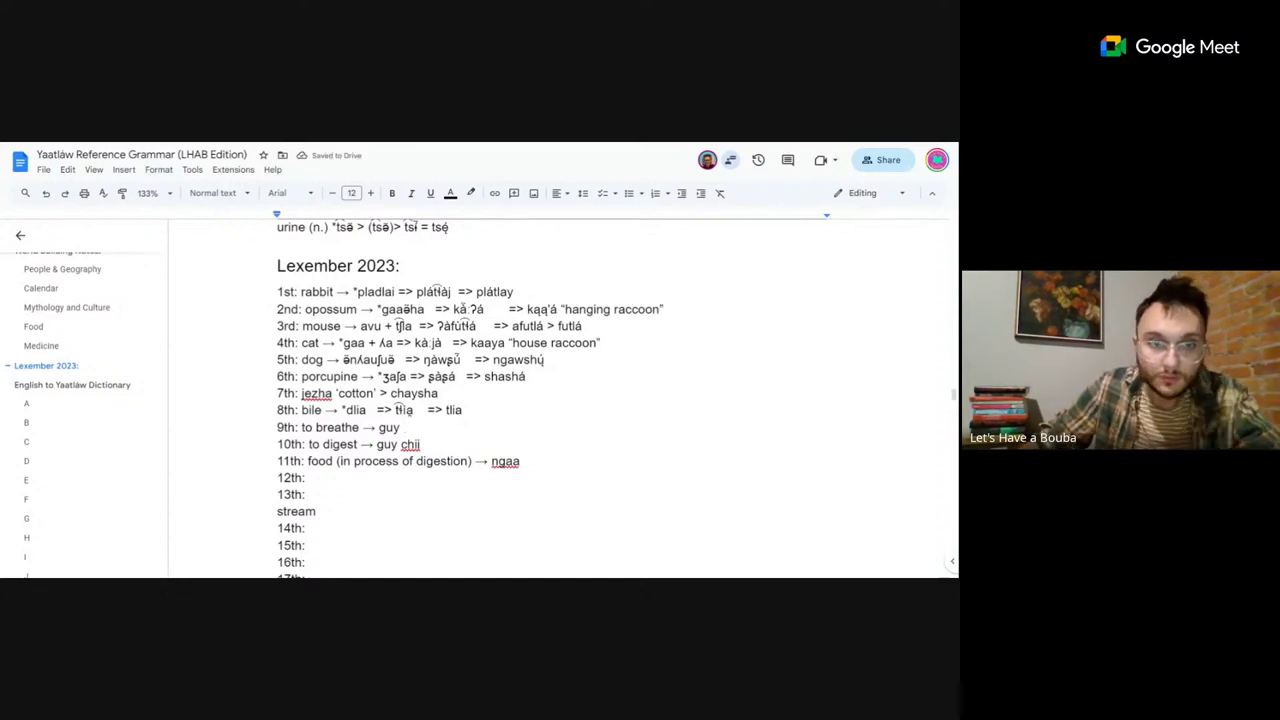
Take the accented ú from the "anus" entry in the A section and complete the 9th Lexember entry as "guy úú".
scroll(560, 400, up, 5)
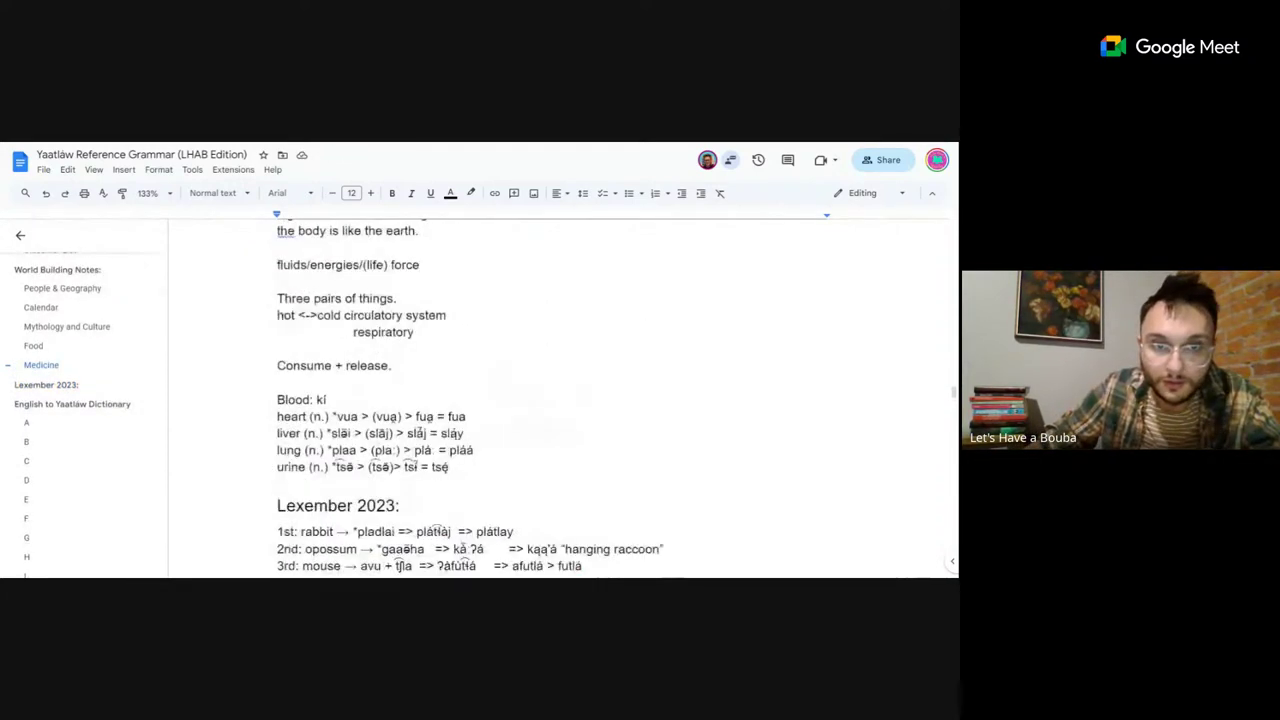
scroll(560, 400, up, 2)
scroll(560, 400, down, 6)
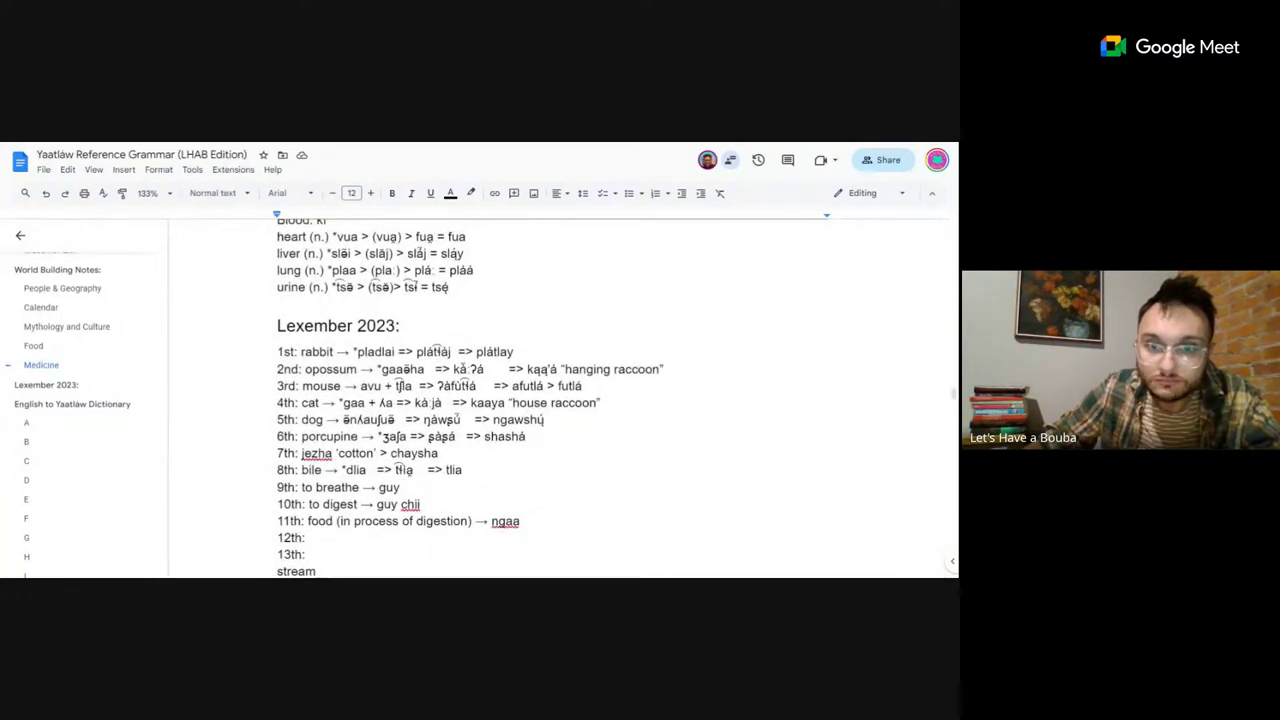
scroll(560, 400, down, 12)
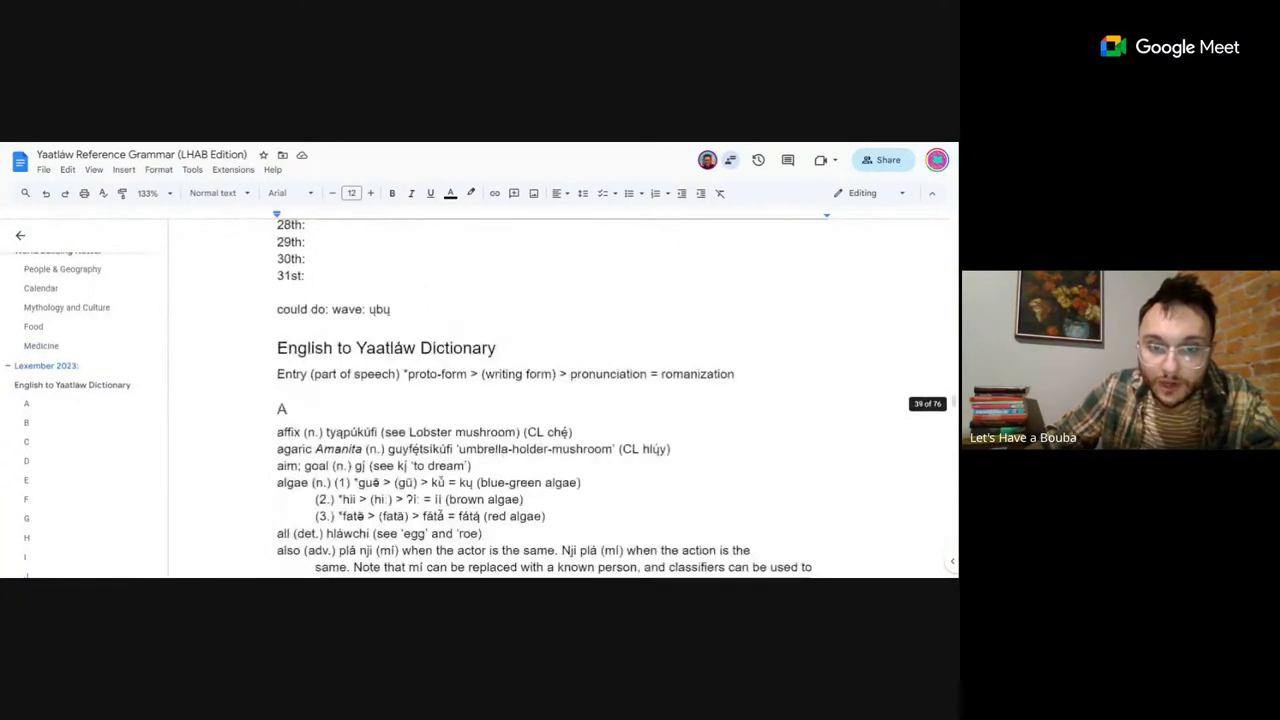
scroll(560, 400, down, 5)
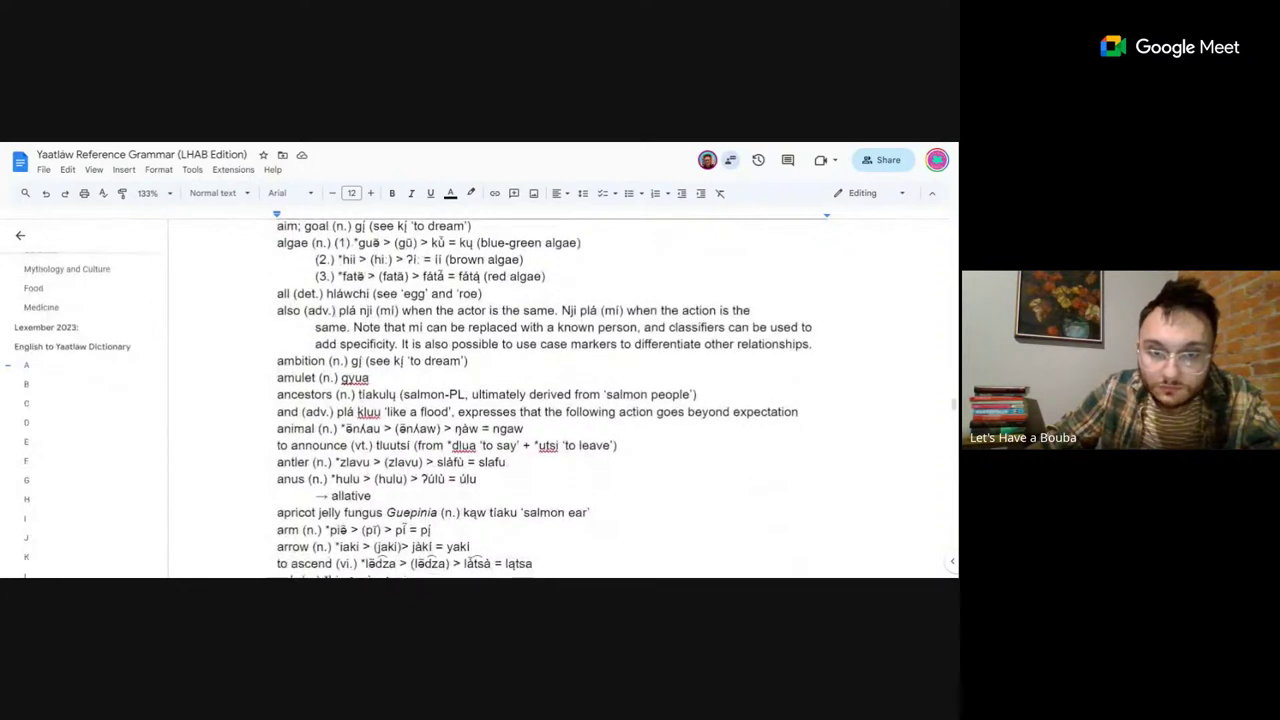
click(461, 479)
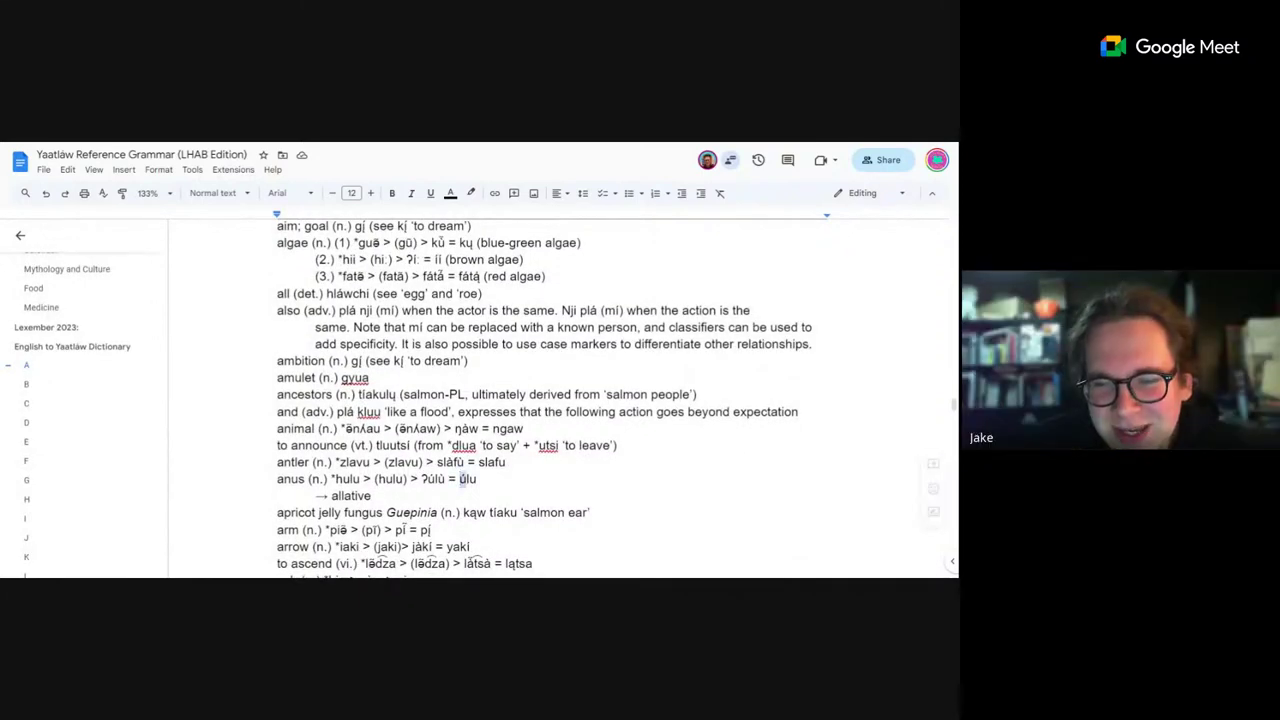
scroll(560, 400, up, 12)
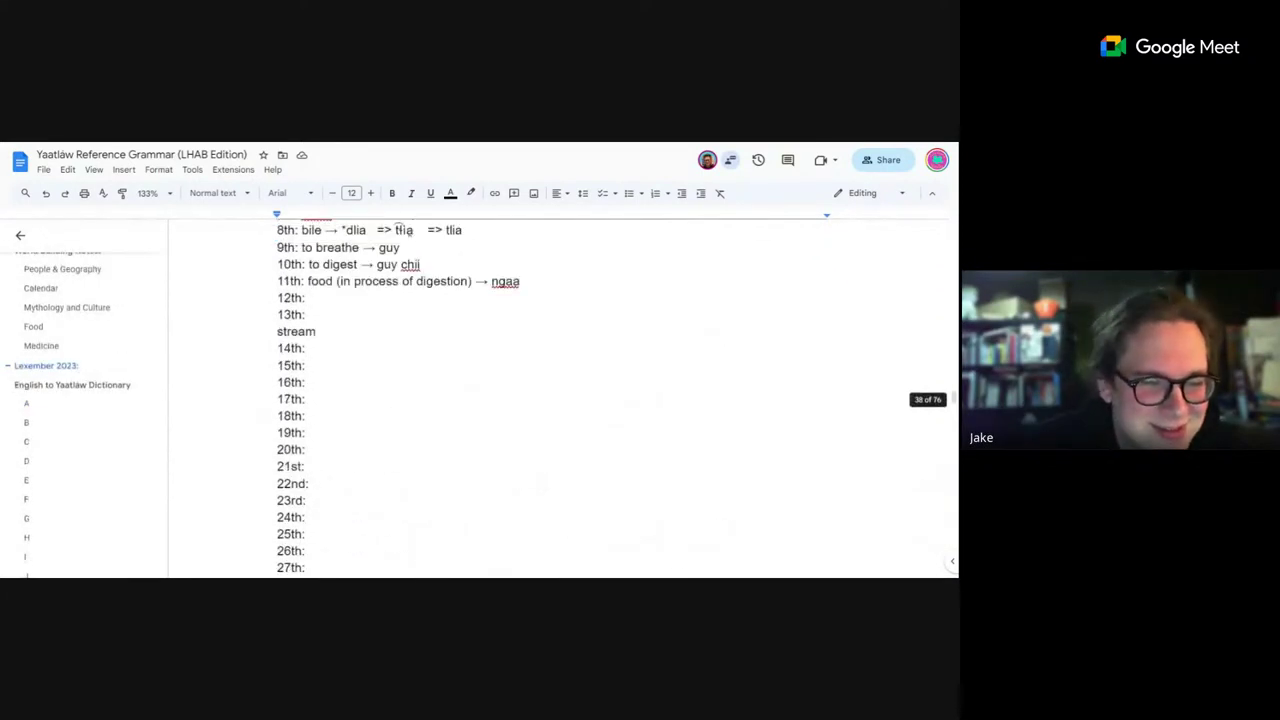
click(403, 247)
text(úú)
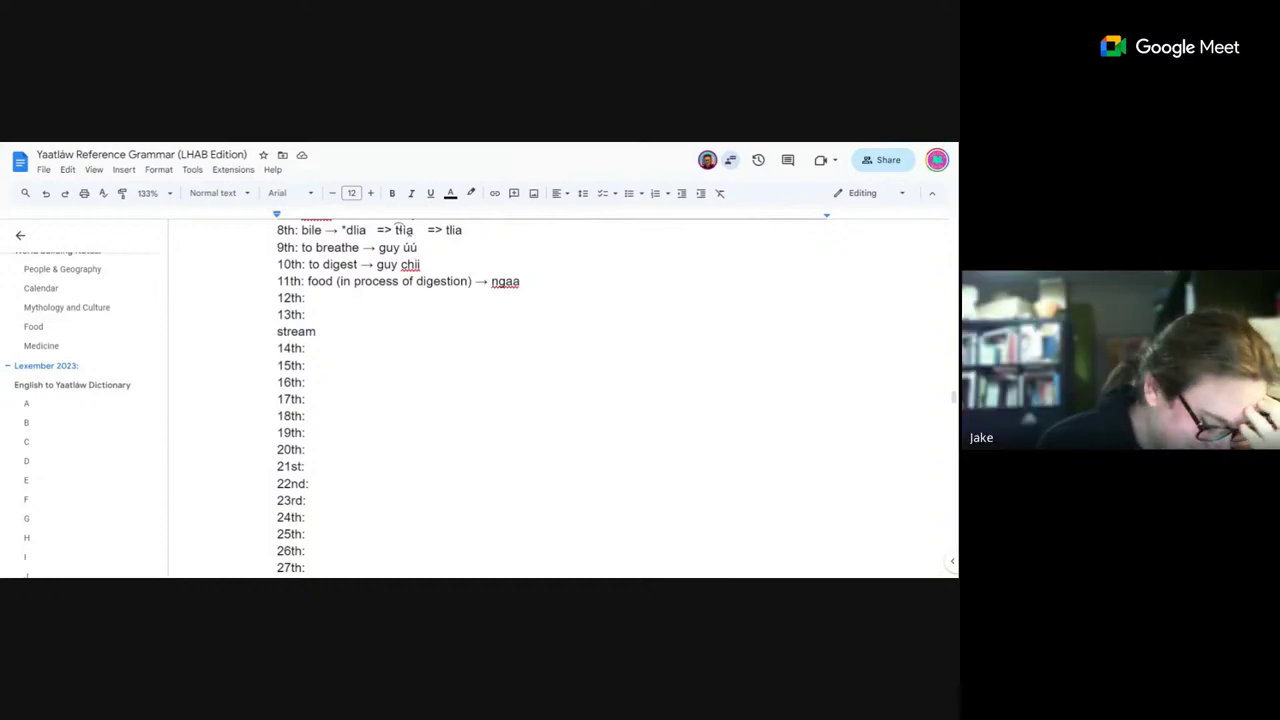
scroll(560, 400, up, 3)
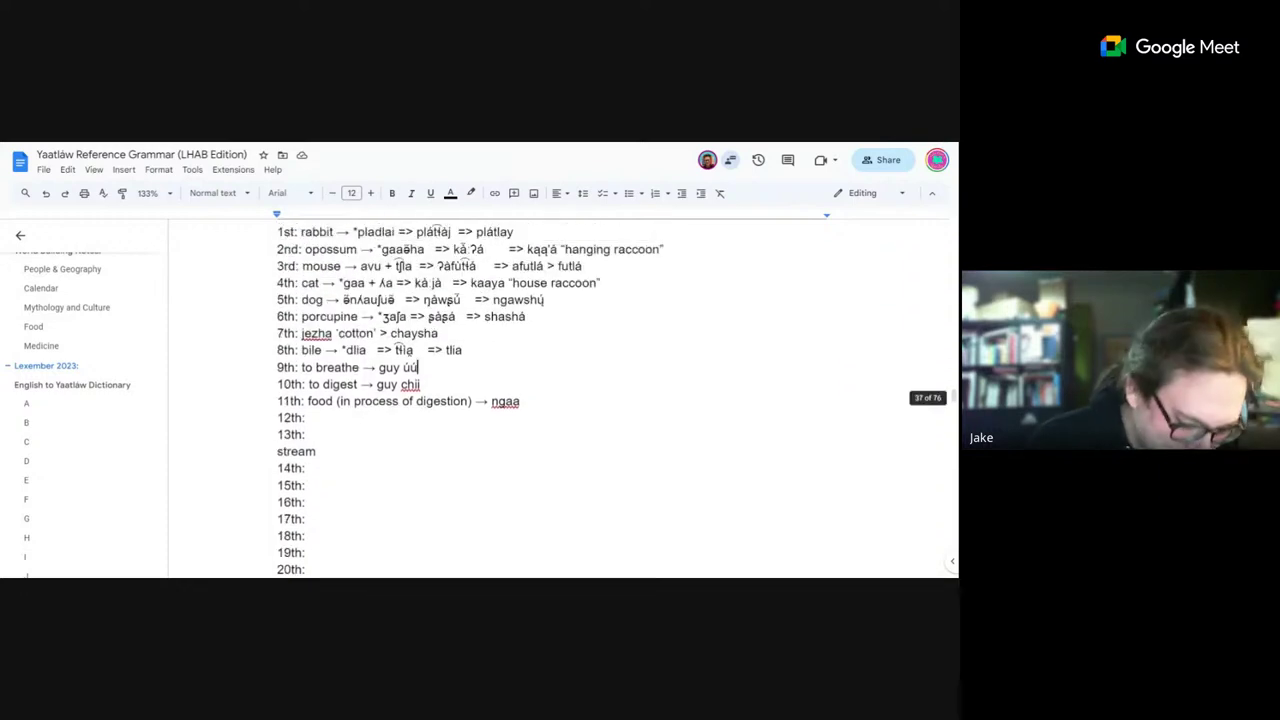
scroll(470, 400, up, 3)
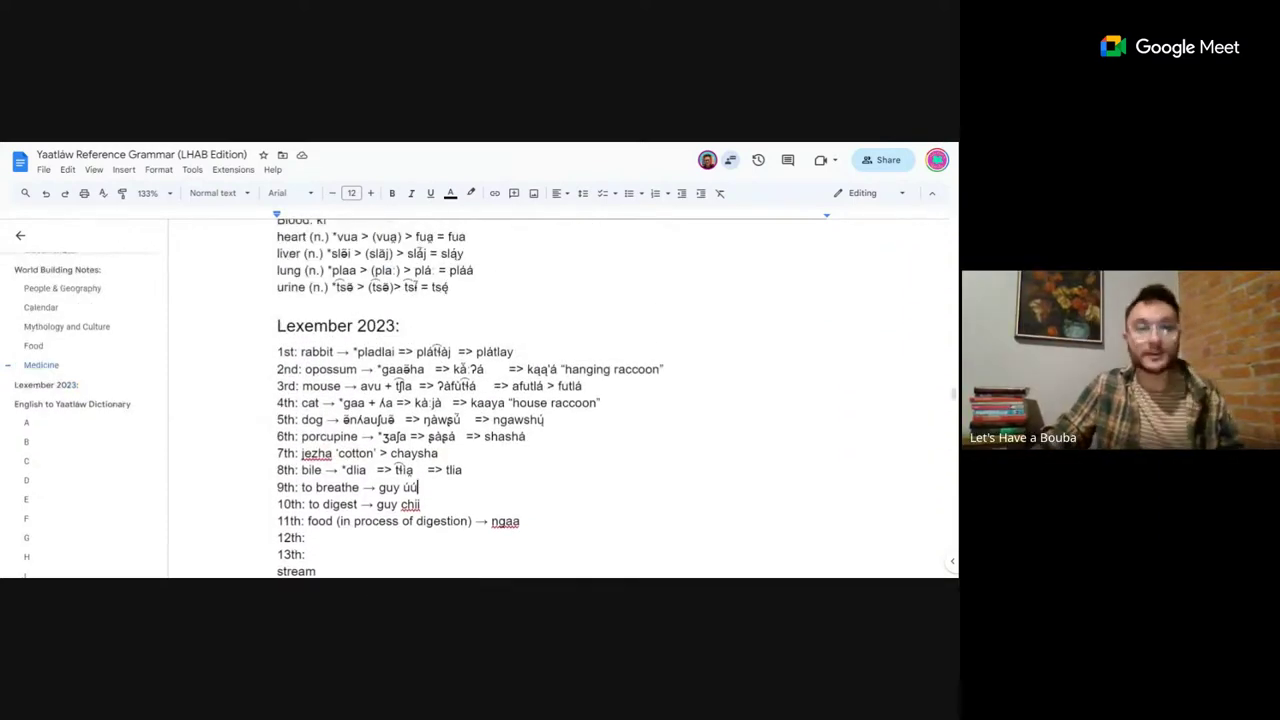
scroll(560, 400, down, 1)
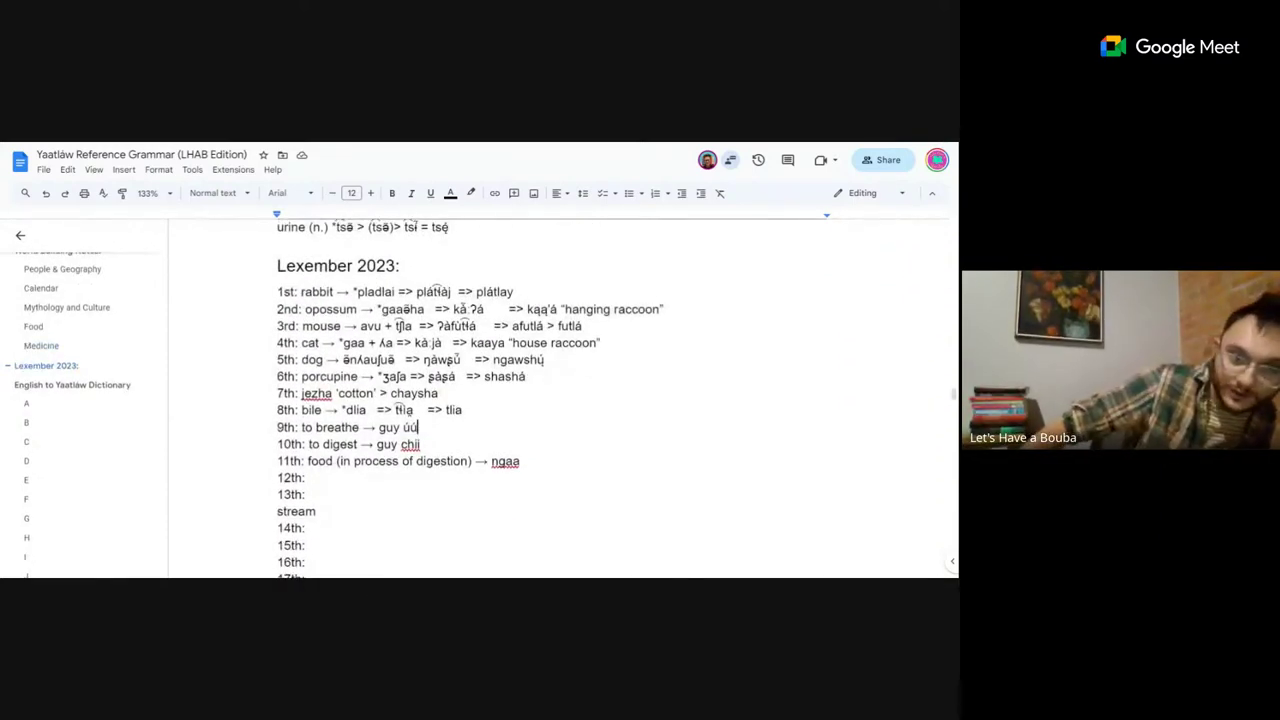
scroll(560, 400, down, 1)
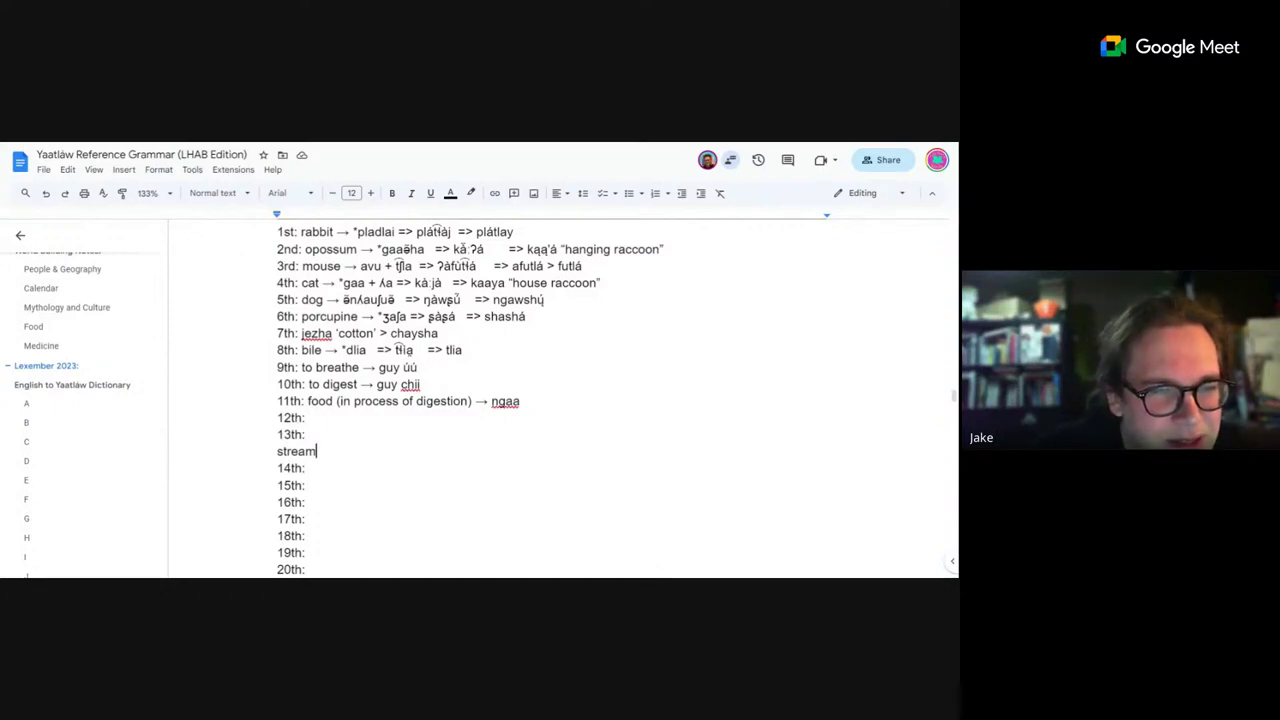
click(404, 368)
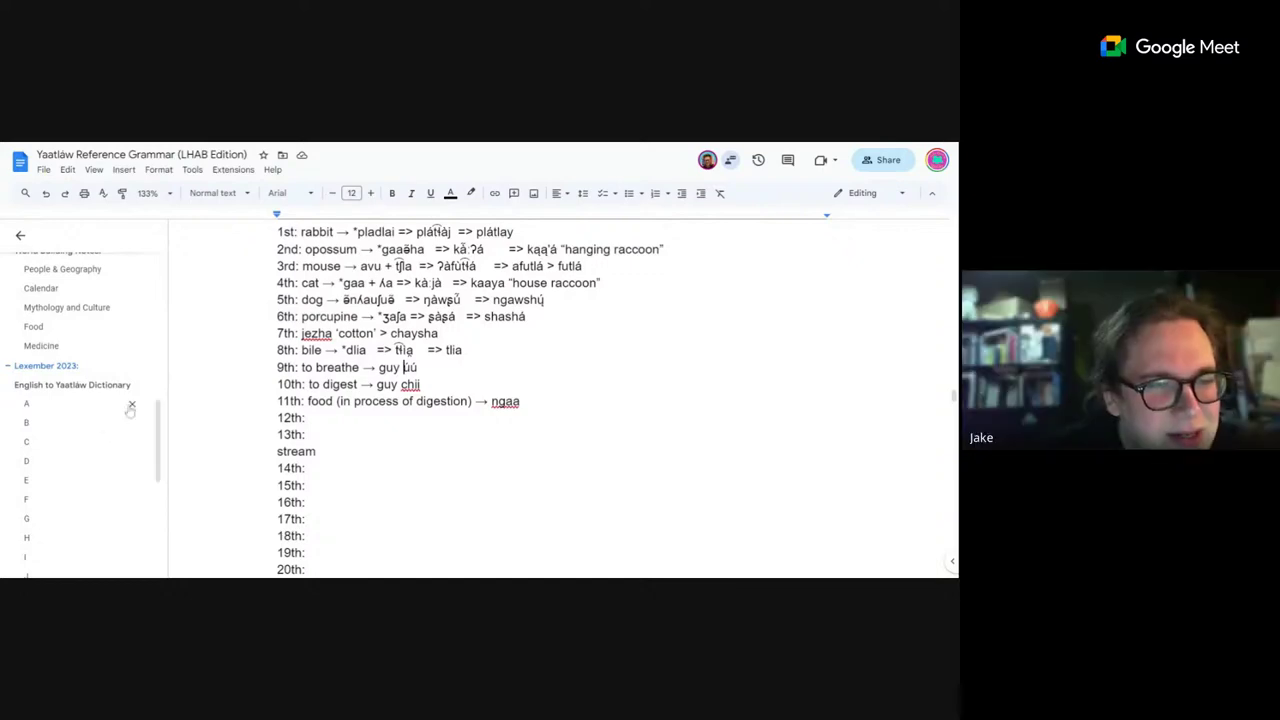
Look through the dictionary's B section, checking the entries from "back" through "blueberry" and on to "bruise".
click(83, 430)
scroll(500, 400, down, 5)
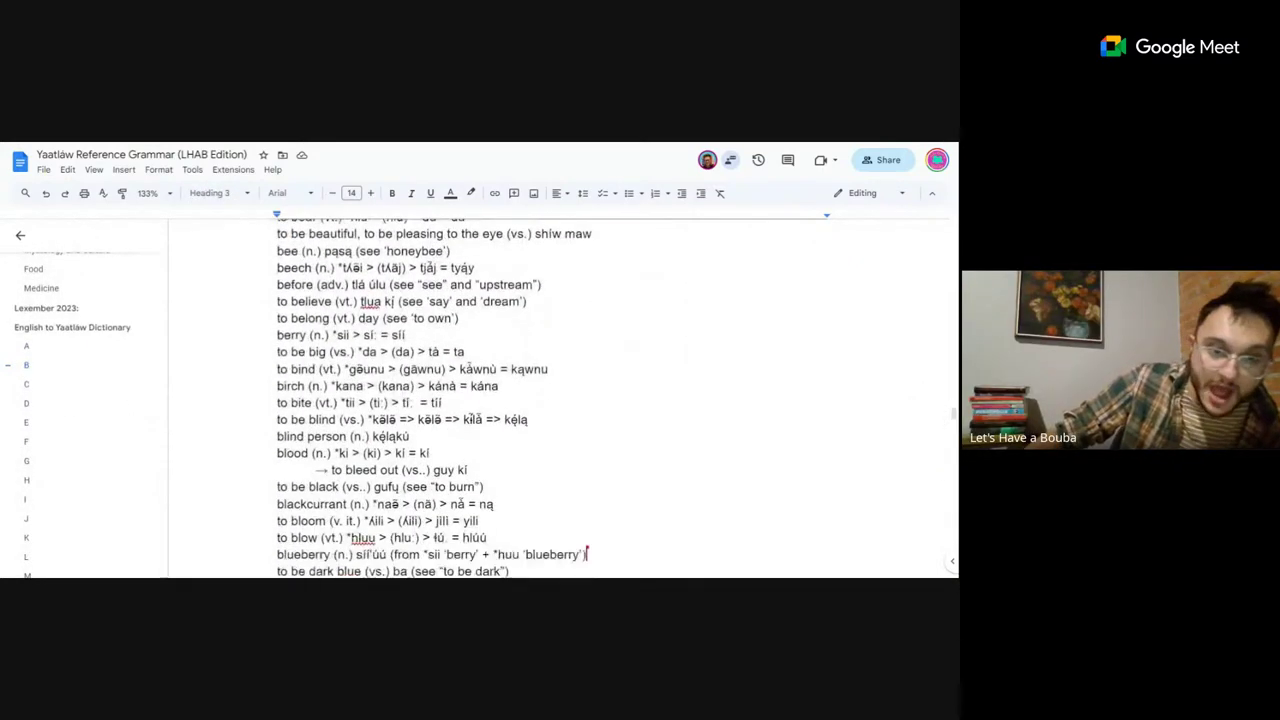
scroll(600, 400, down, 2)
scroll(600, 400, up, 1)
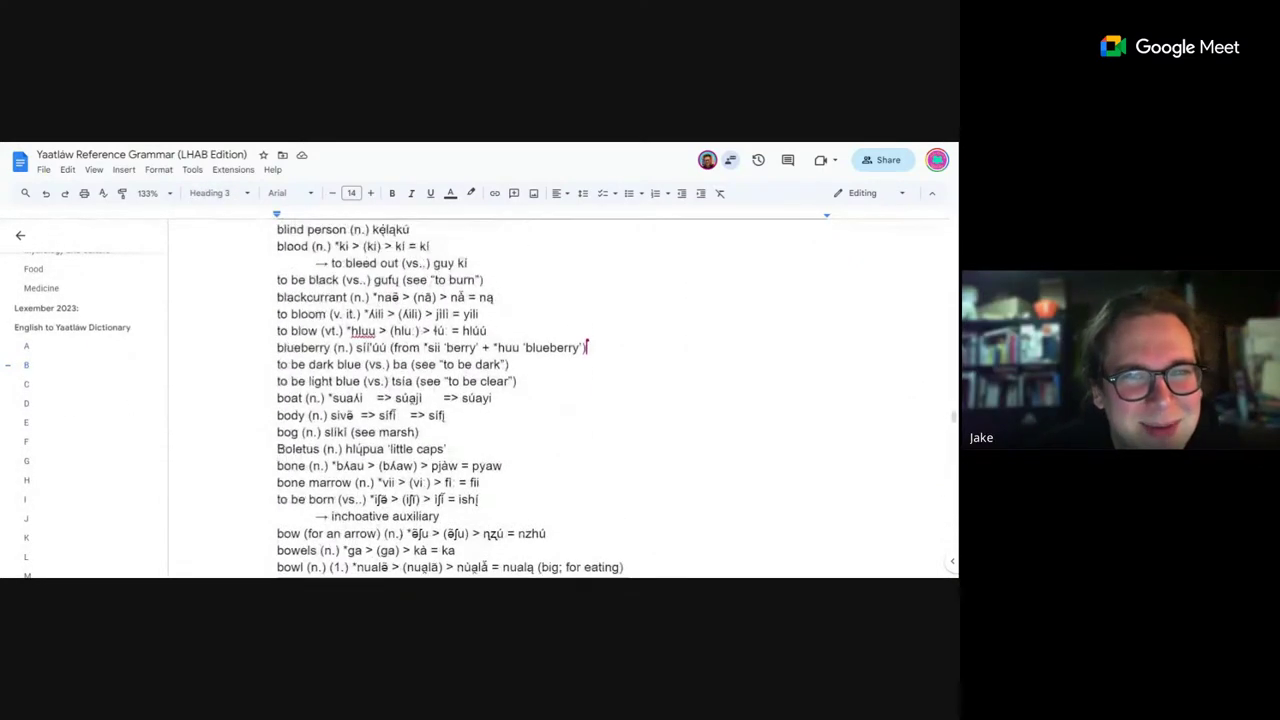
scroll(450, 400, down, 2)
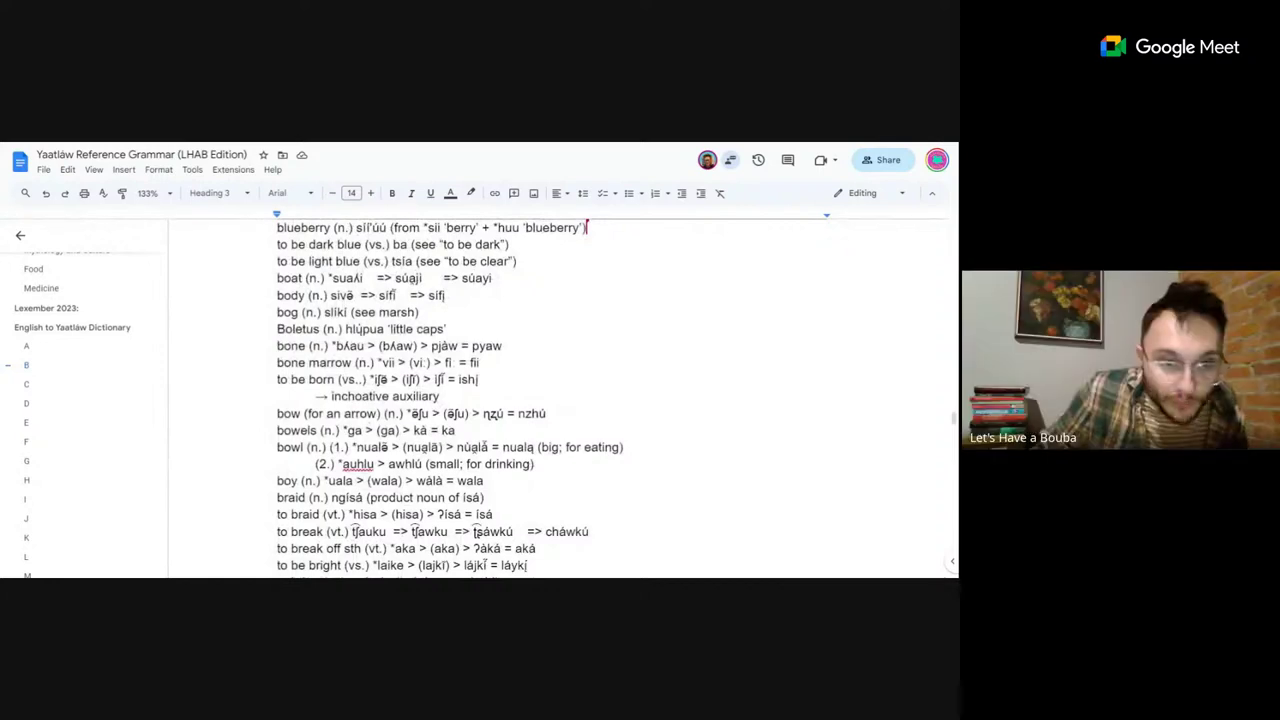
scroll(430, 400, down, 1)
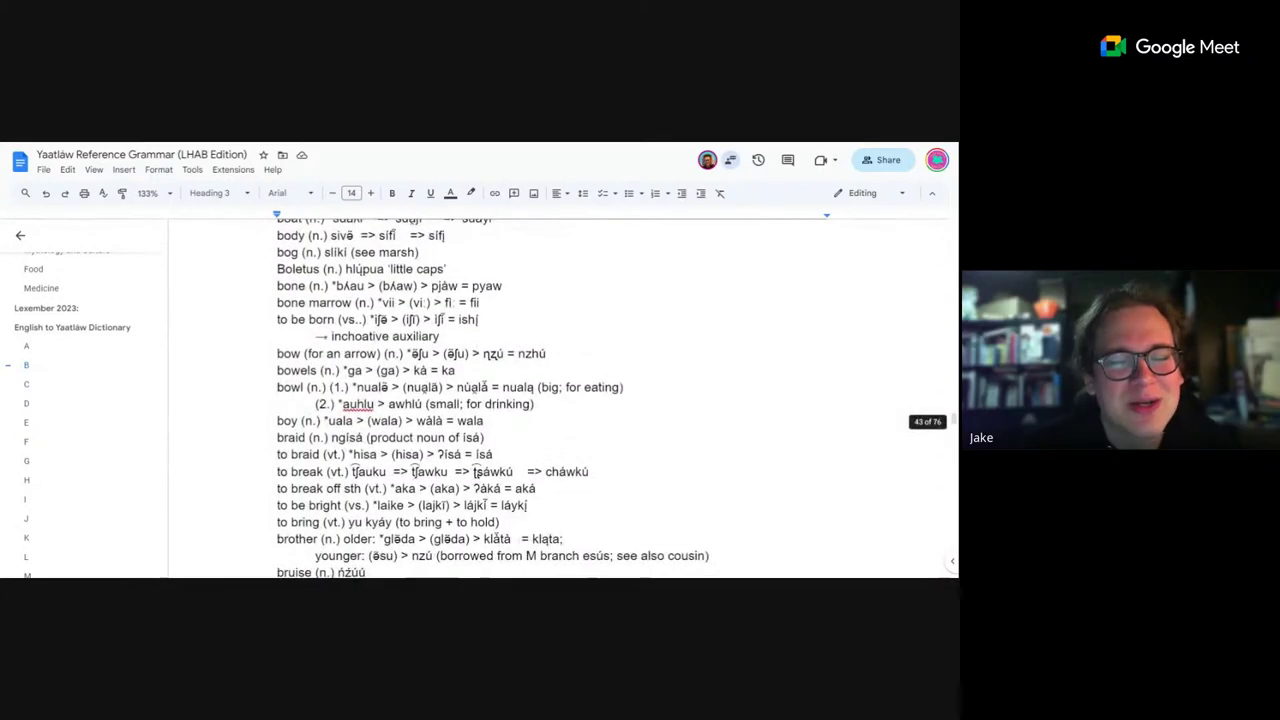
scroll(430, 400, up, 2)
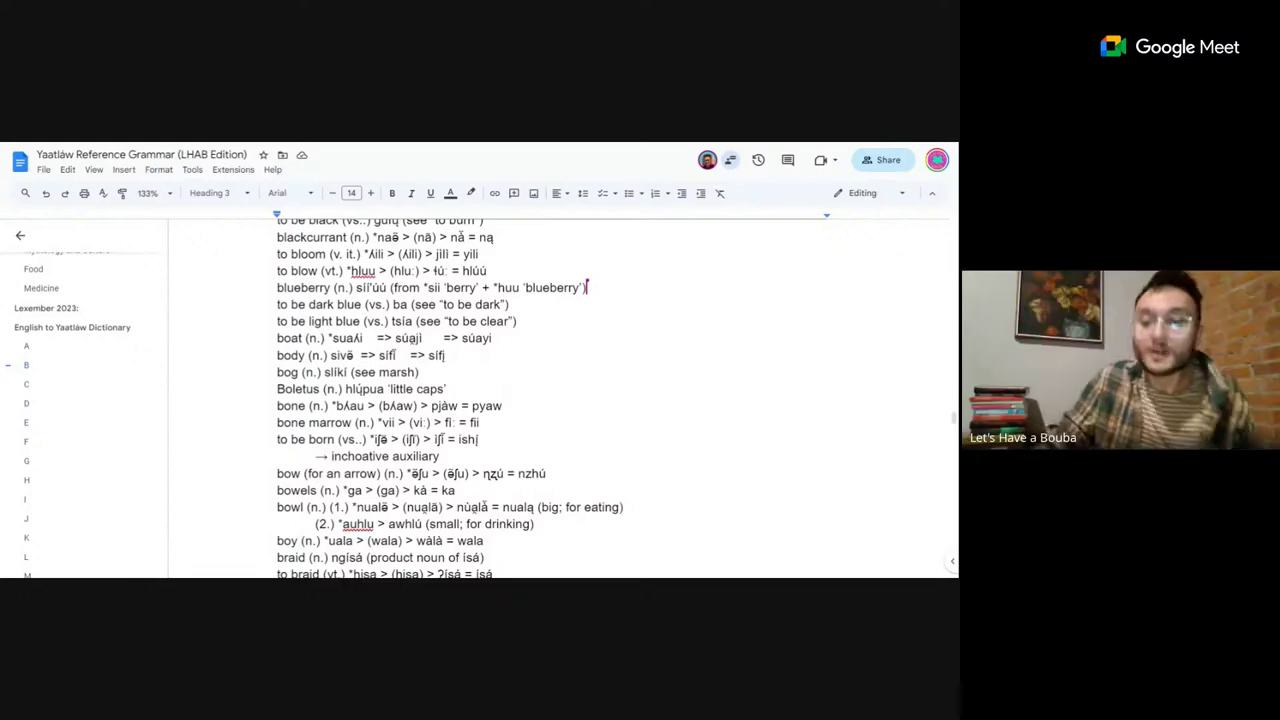
click(26, 365)
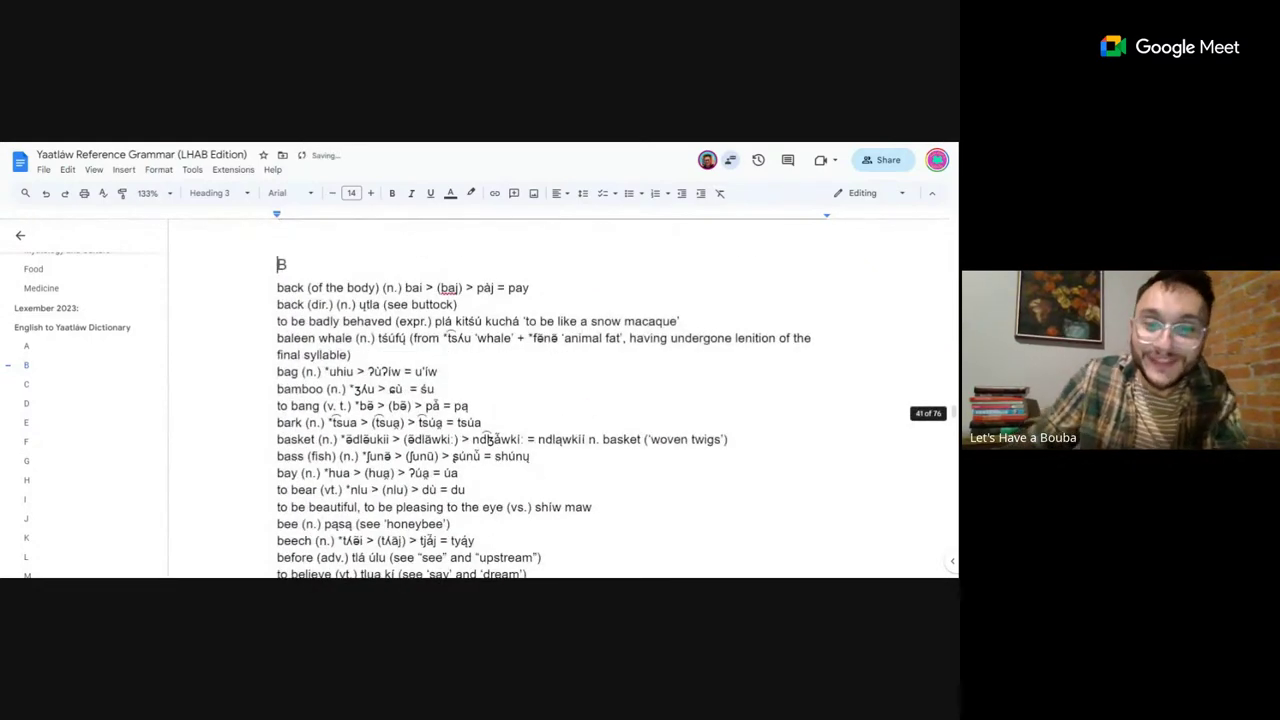
scroll(488, 438, down, 6)
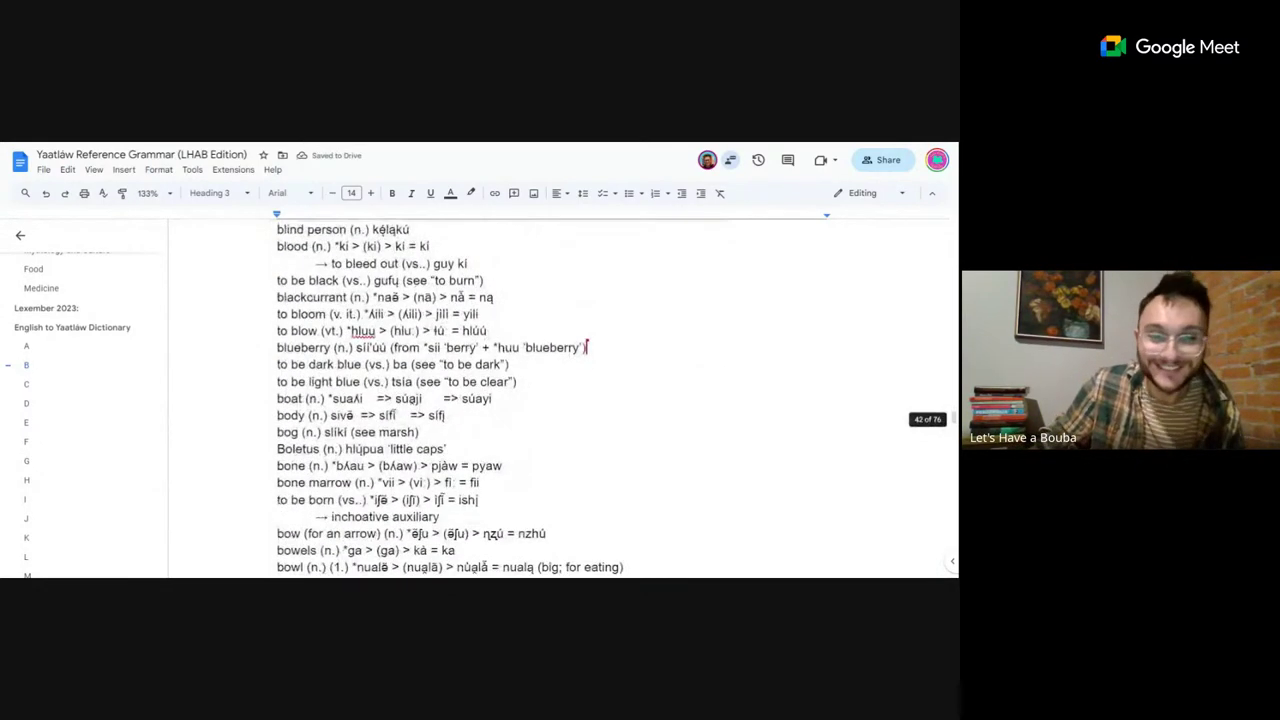
scroll(538, 400, up, 1)
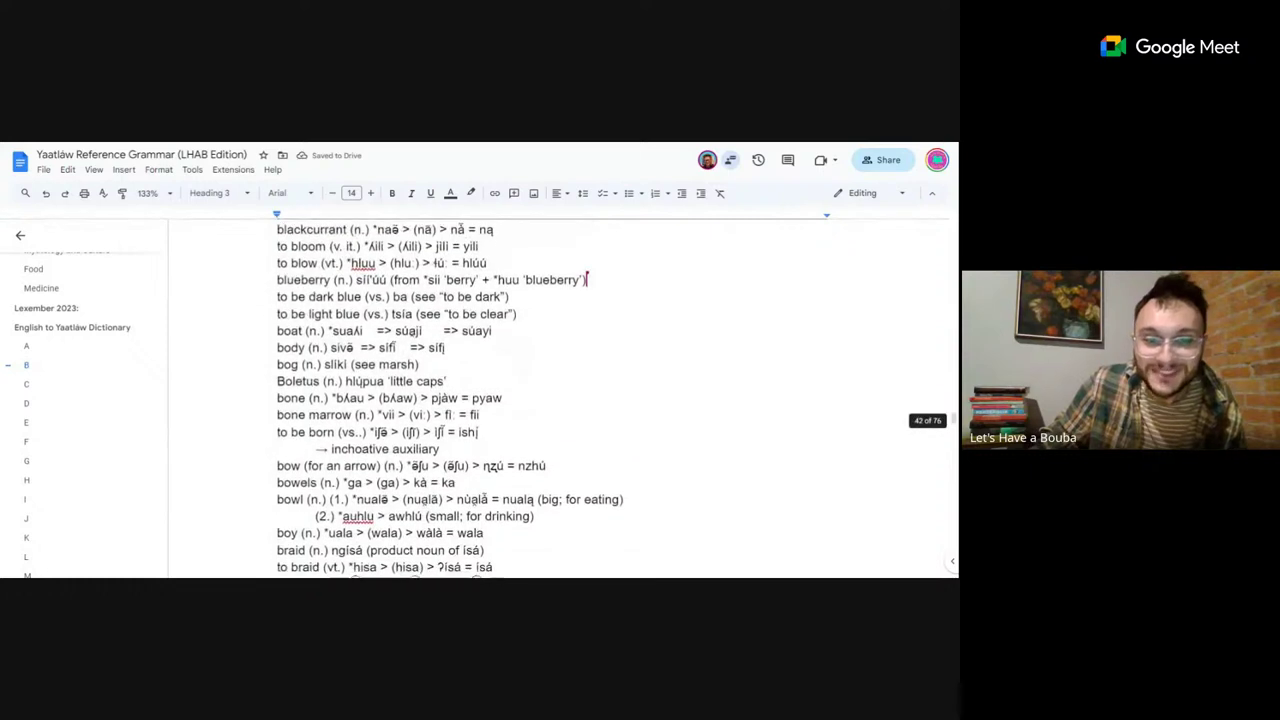
scroll(538, 400, down, 1)
scroll(488, 400, down, 2)
Return to the Lexember 2023 list and write "to make a mistake →" in the 12th entry.
click(46, 308)
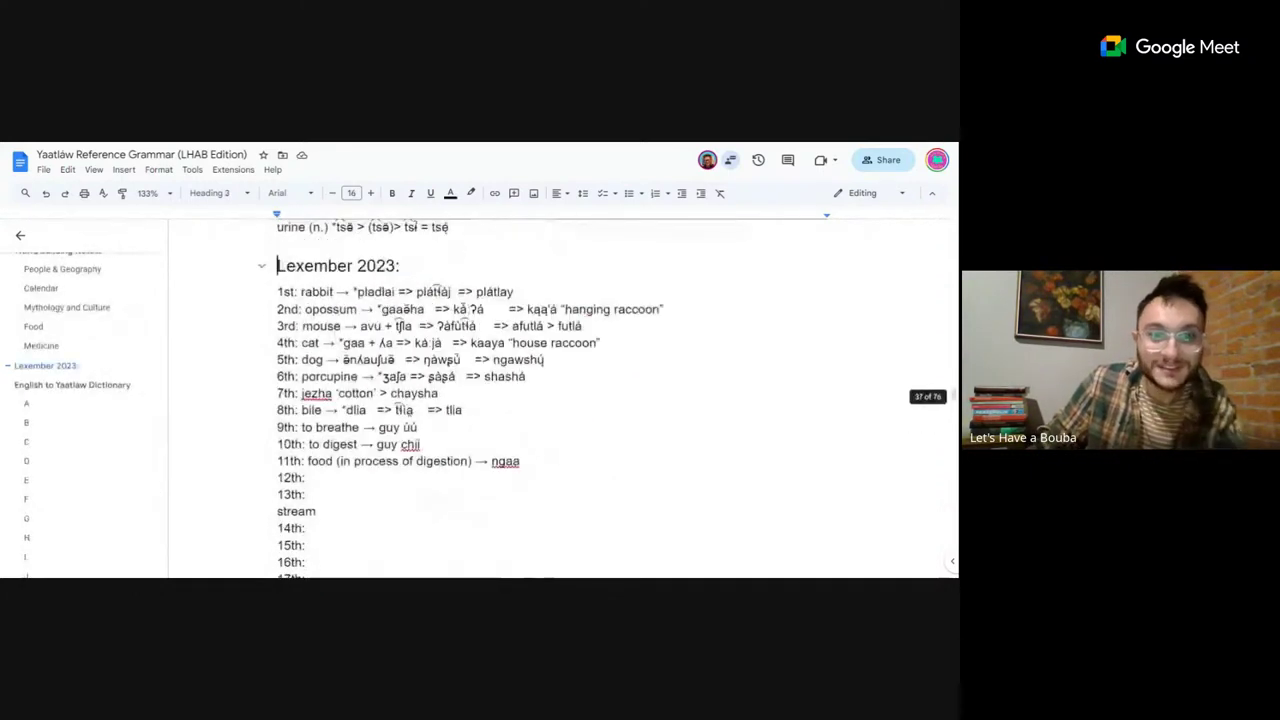
click(418, 427)
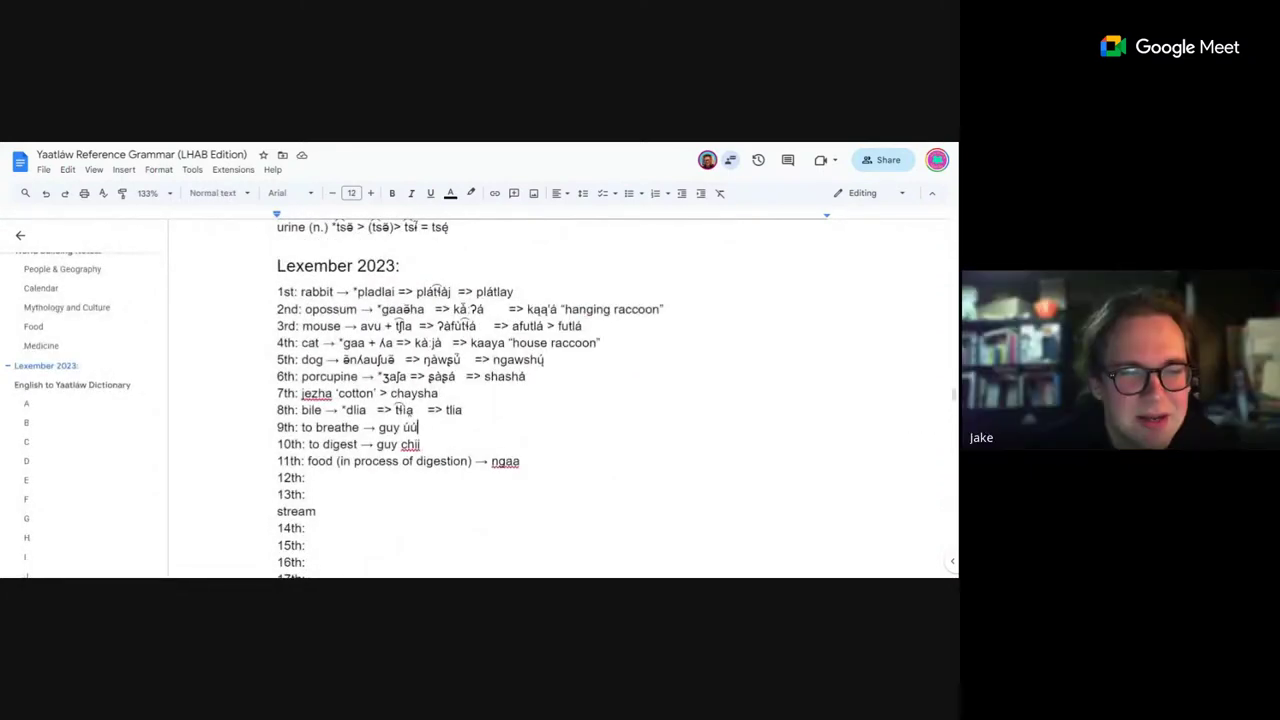
click(306, 477)
text(to make )
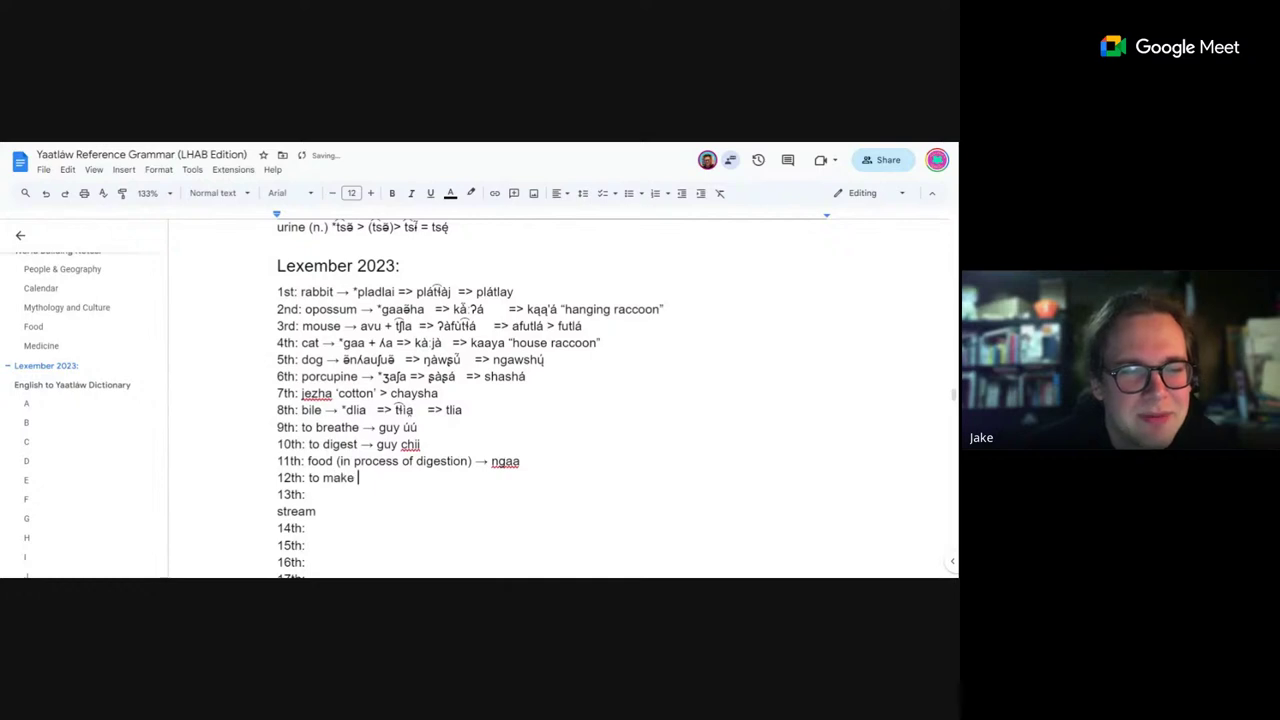
text(a mistake)
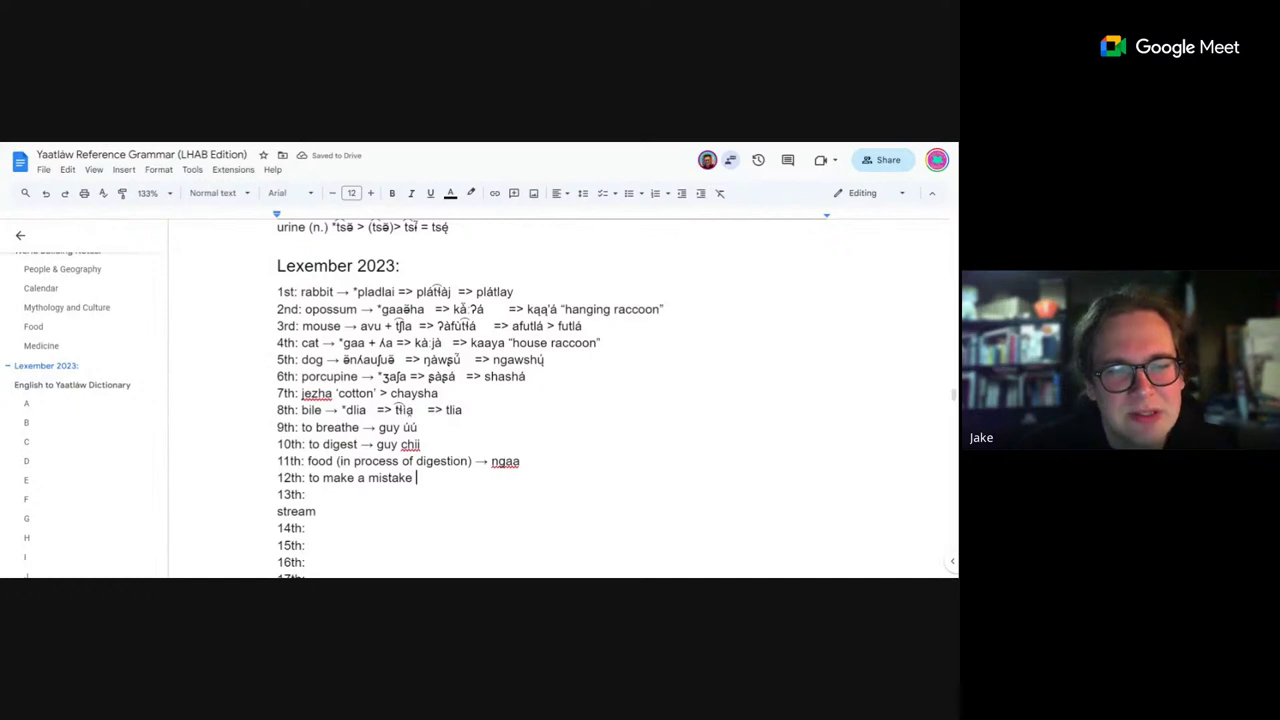
text( -)
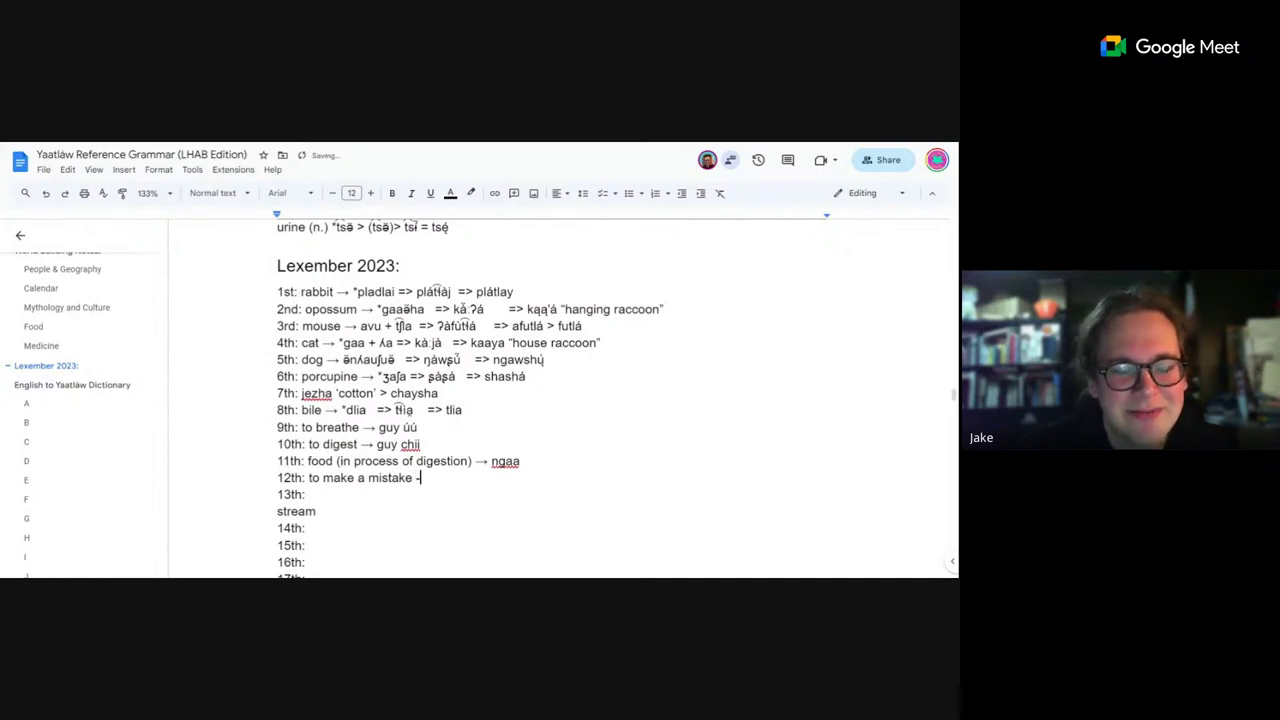
text(>)
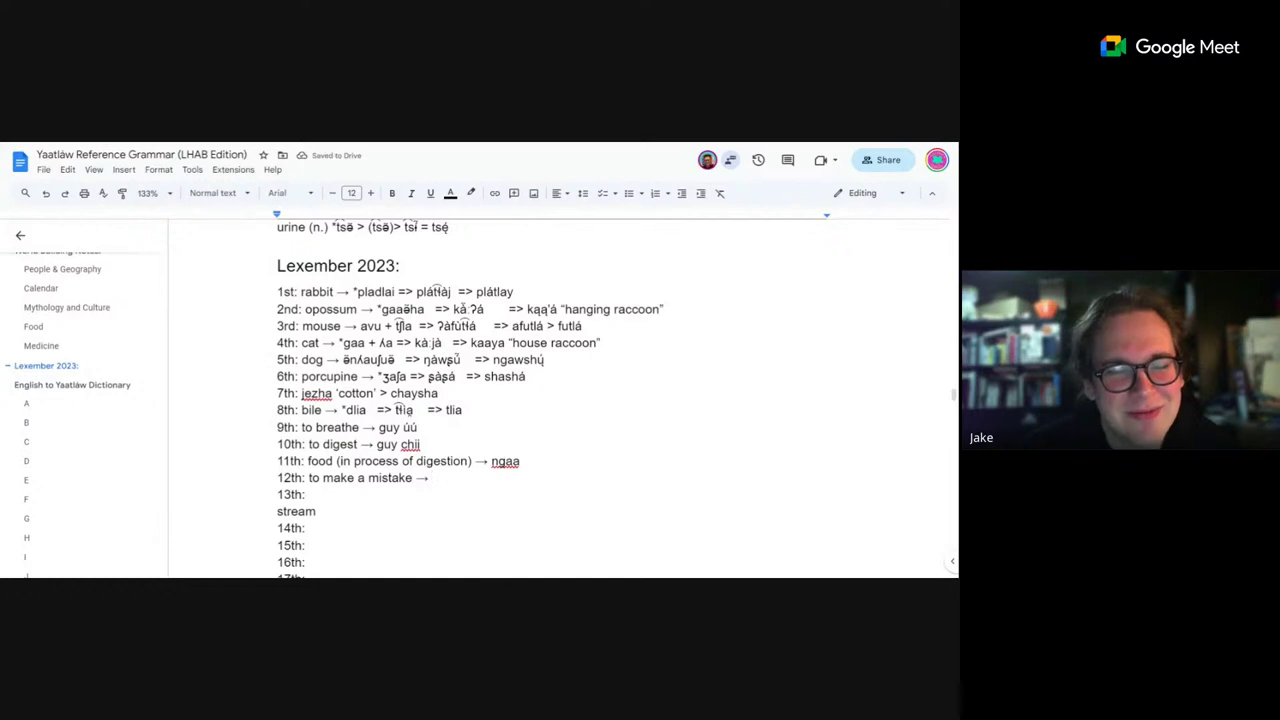
Cut the text "to make a mistake →" out of the 12th Lexember entry for reuse.
key(shift+Left)
key(shift+Left)
key(shift+Left)
key(shift+Left)
key(shift+Left)
key(shift+Left)
key(shift+Left)
key(shift+Left)
key(shift+Left)
key(shift+Left)
key(shift+Left)
key(shift+Left)
key(shift+Left)
key(shift+Left)
key(shift+Left)
key(shift+Left)
key(shift+Left)
key(shift+Left)
key(shift+Left)
key(shift+Left)
key(ctrl+c)
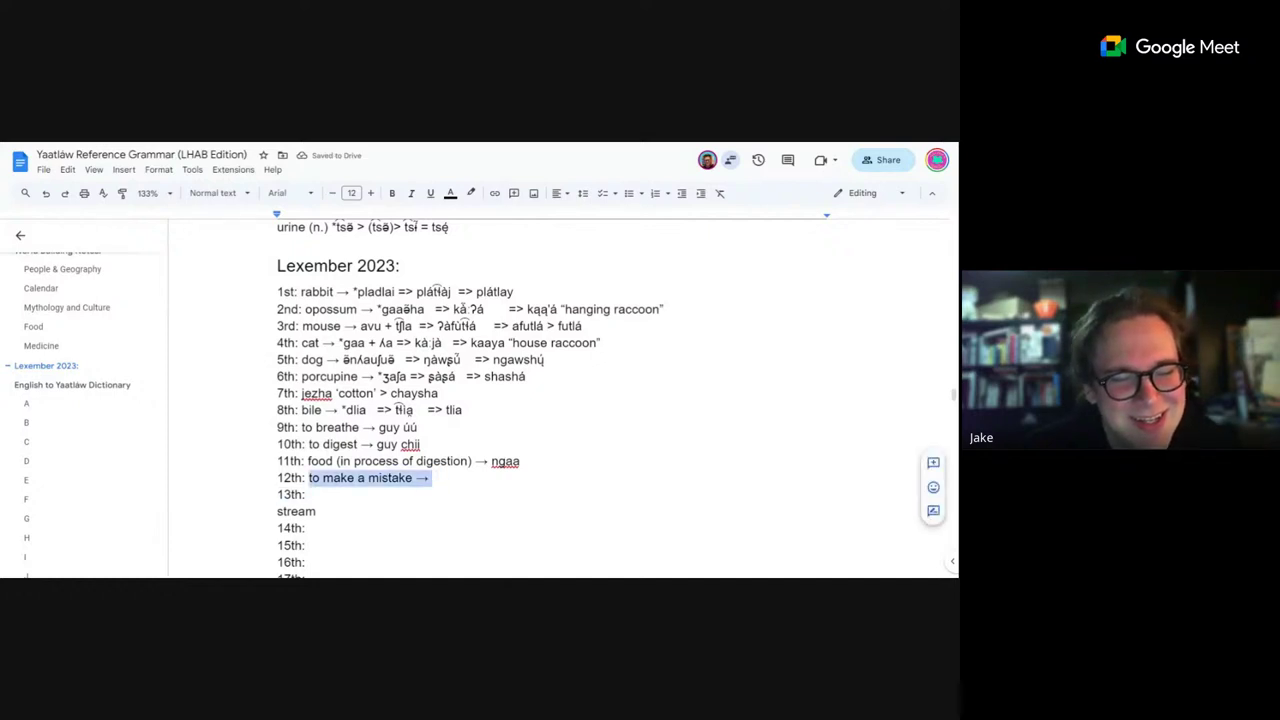
key(BackSpace)
Replace "to breathe" in the 9th entry with the cut "to make a mistake", keeping a single arrow before "guy úú".
key(Up)
key(Up)
key(Up)
key(shift+Left)
key(shift+Left)
key(shift+Left)
key(shift+Left)
key(shift+Left)
key(shift+Left)
key(shift+Left)
key(shift+Left)
key(shift+Left)
key(shift+Left)
key(shift+Left)
key(shift+Left)
key(shift+Left)
key(shift+Left)
key(shift+Left)
key(shift+Left)
key(shift+Left)
key(shift+Left)
key(shift+Left)
key(shift+Left)
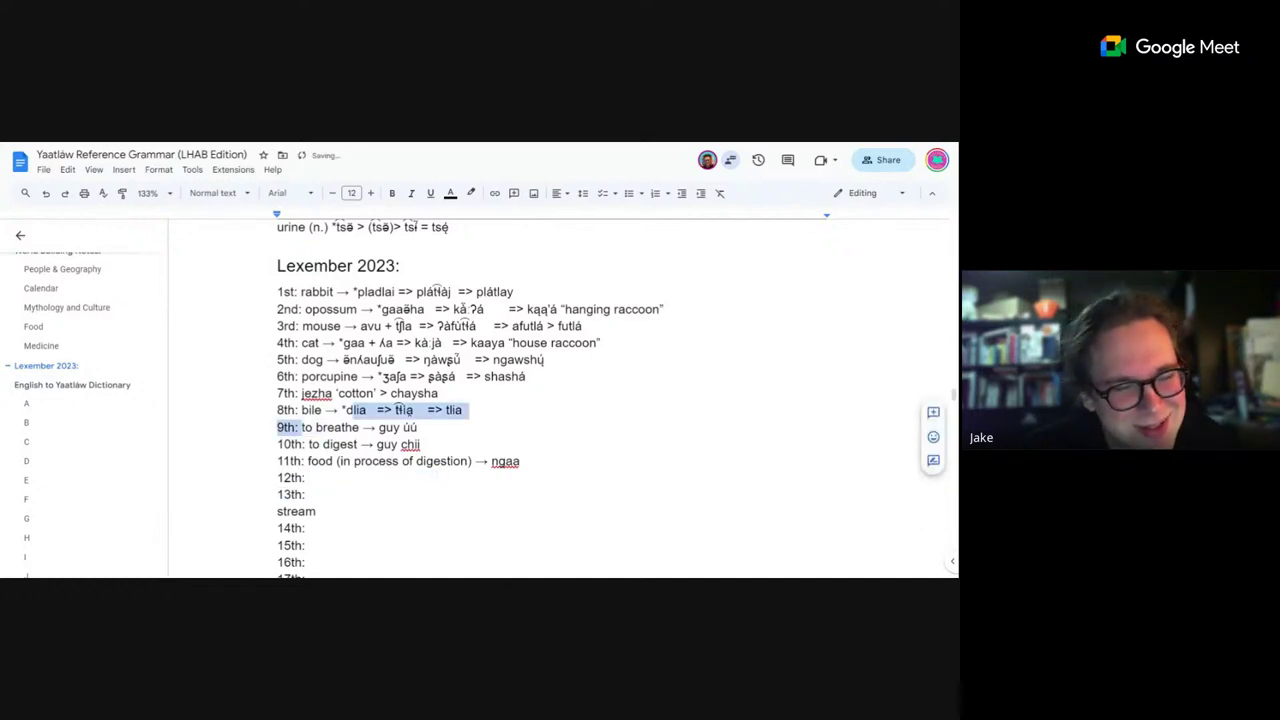
key(Right)
key(ctrl+shift+Right)
key(ctrl+shift+Right)
key(ctrl+v)
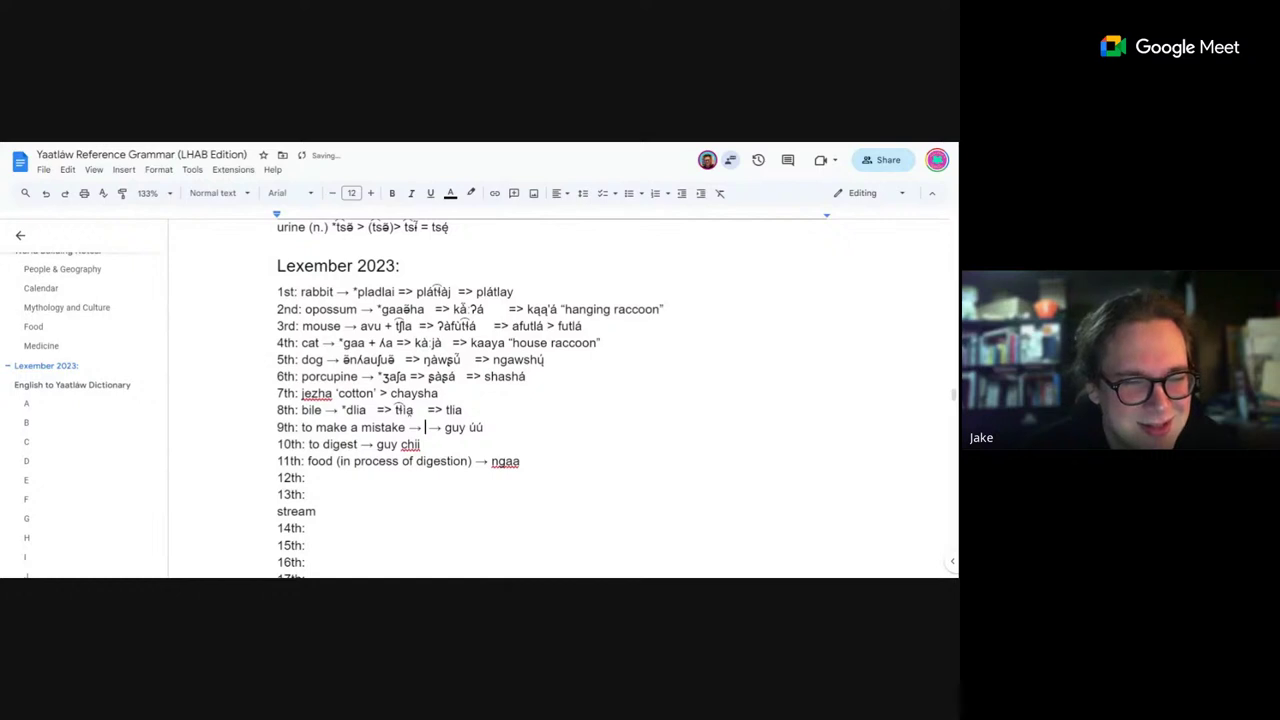
key(BackSpace)
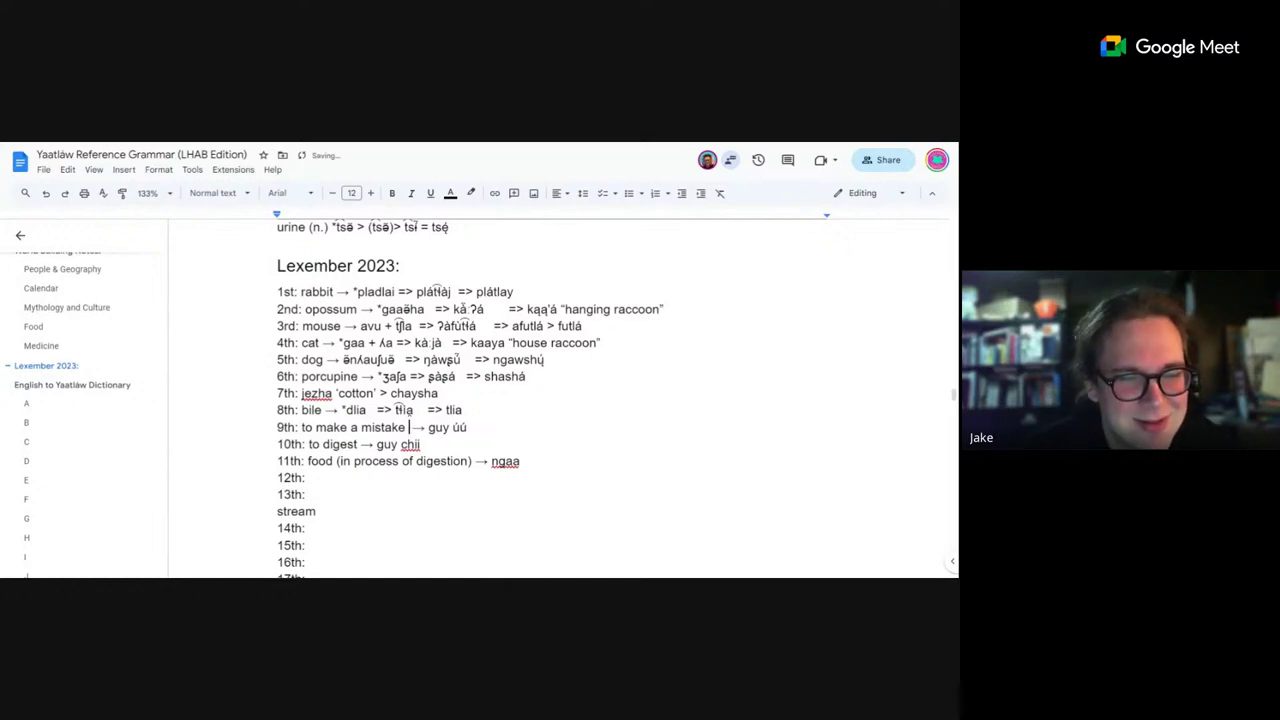
key(BackSpace)
Start the 12th Lexember entry with "breath → *".
click(309, 477)
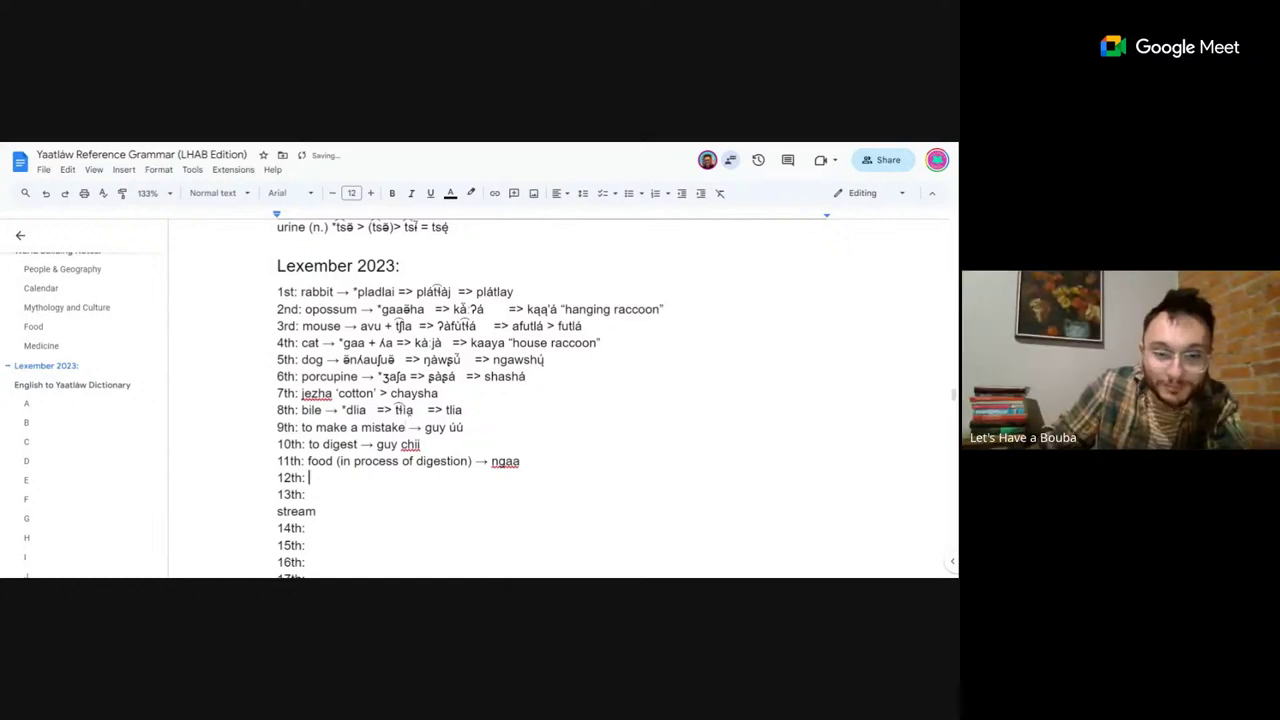
text(breate)
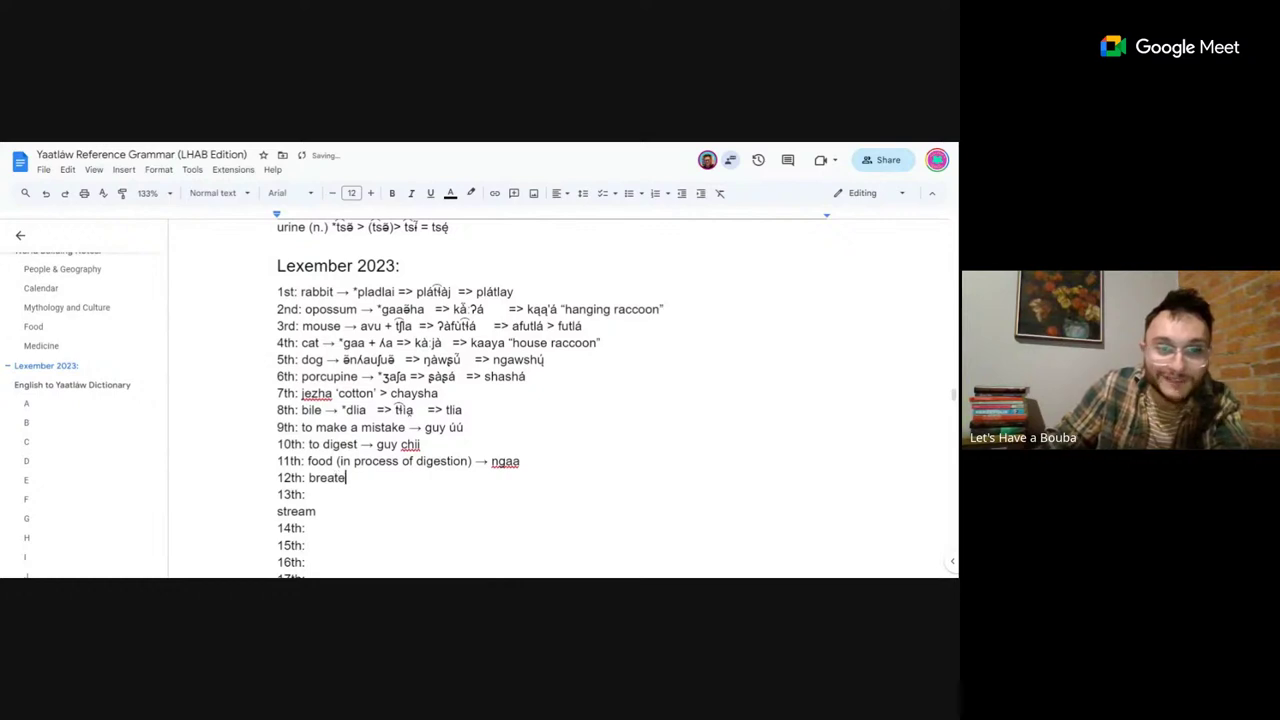
key(BackSpace)
text(he -> *)
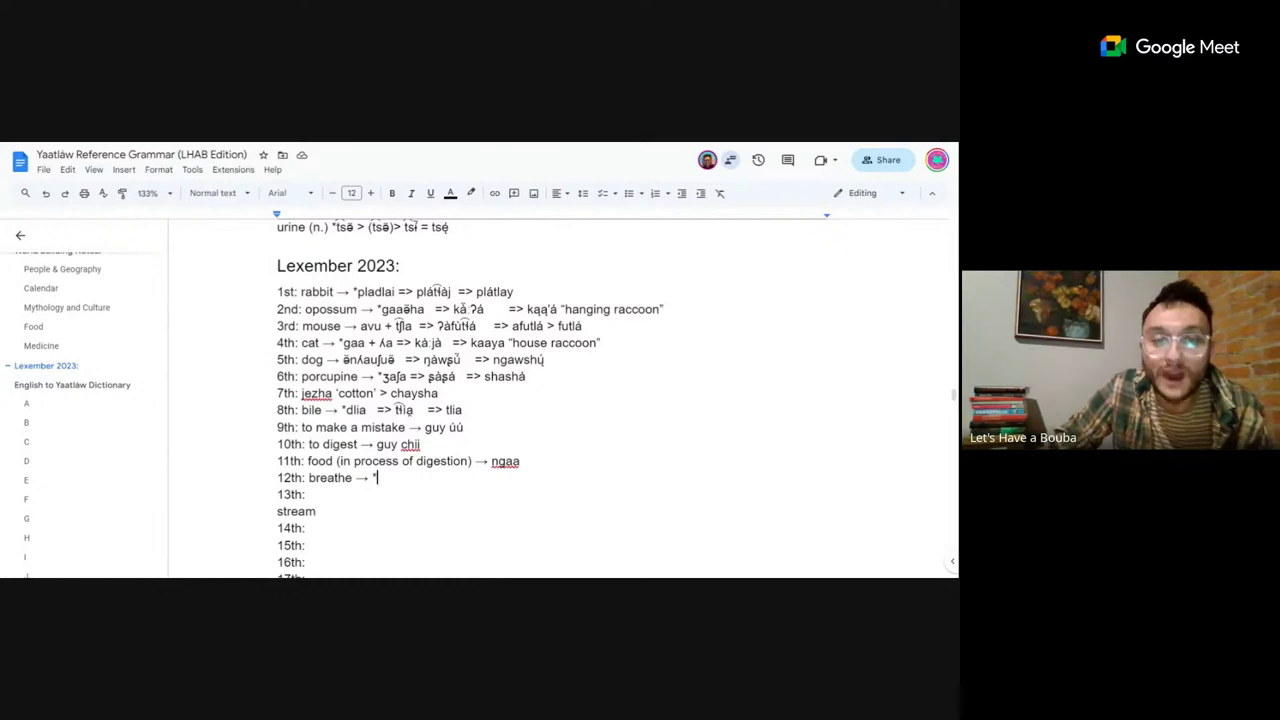
click(346, 477)
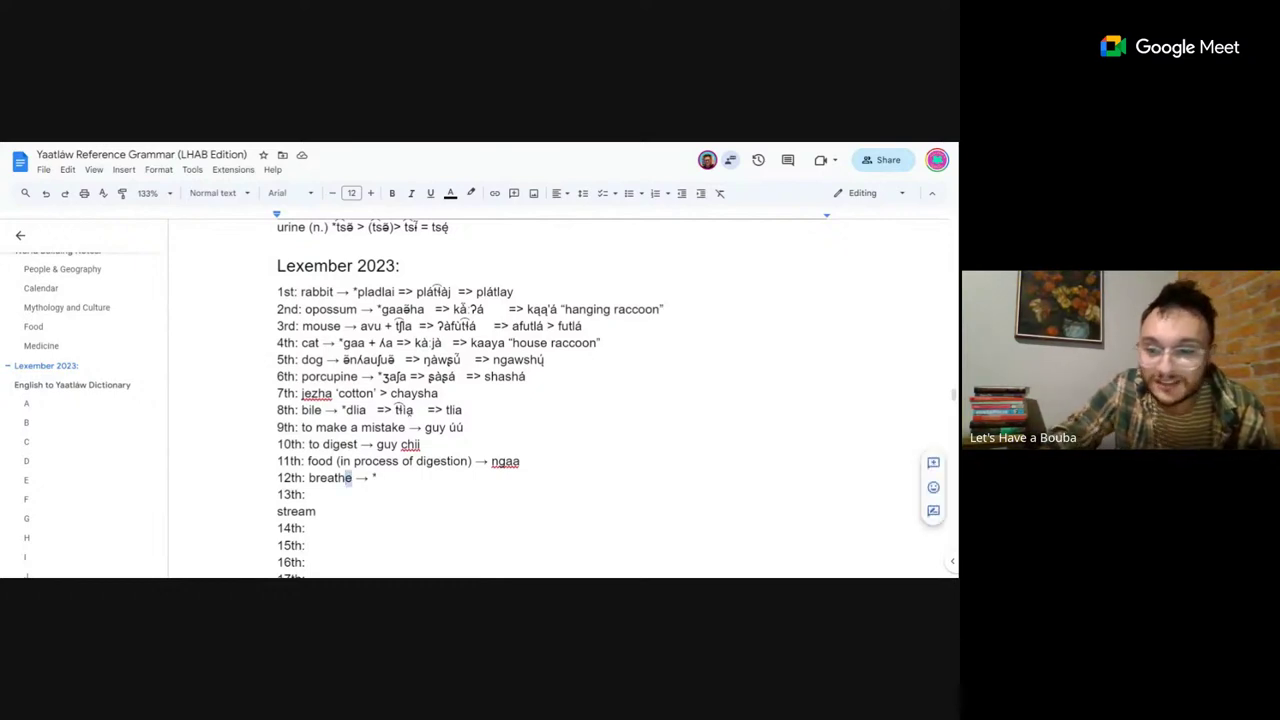
key(Delete)
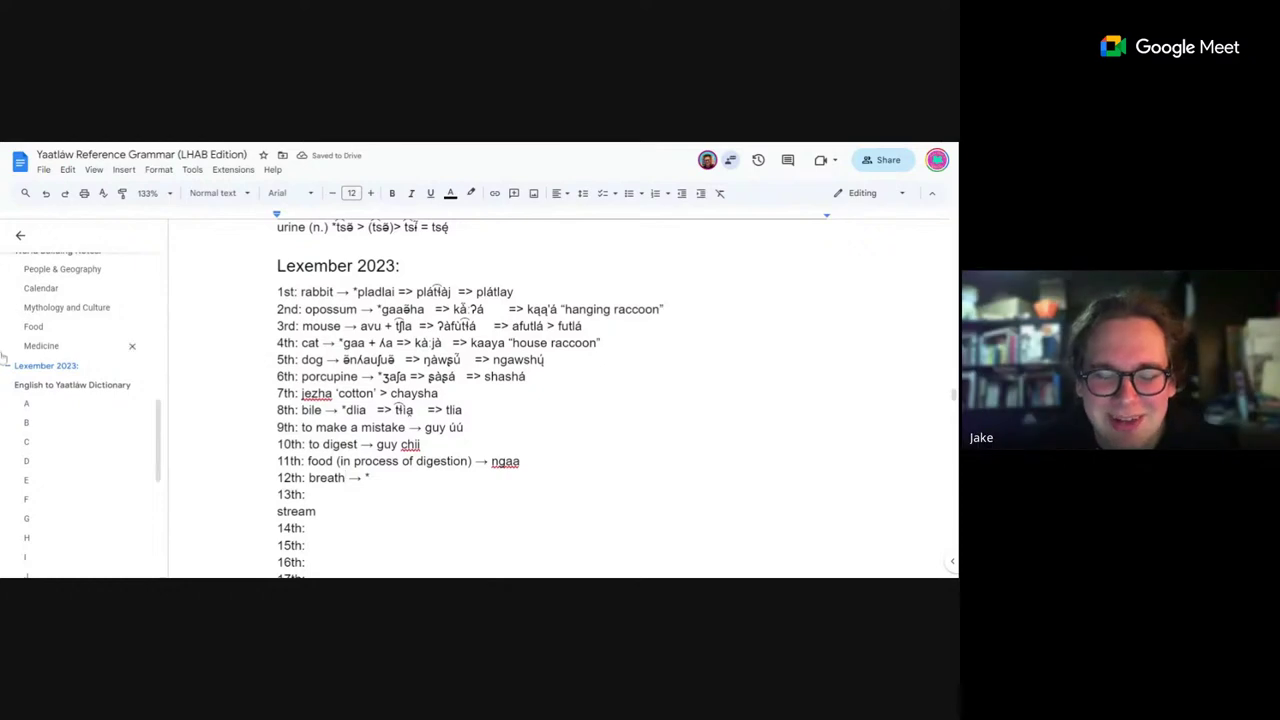
Check the proto-Yaatláw phoneme tables in the Phonology section and the dictionary's B entries around "to blow" and "blueberry".
scroll(27, 348, up, 2)
scroll(27, 348, up, 5)
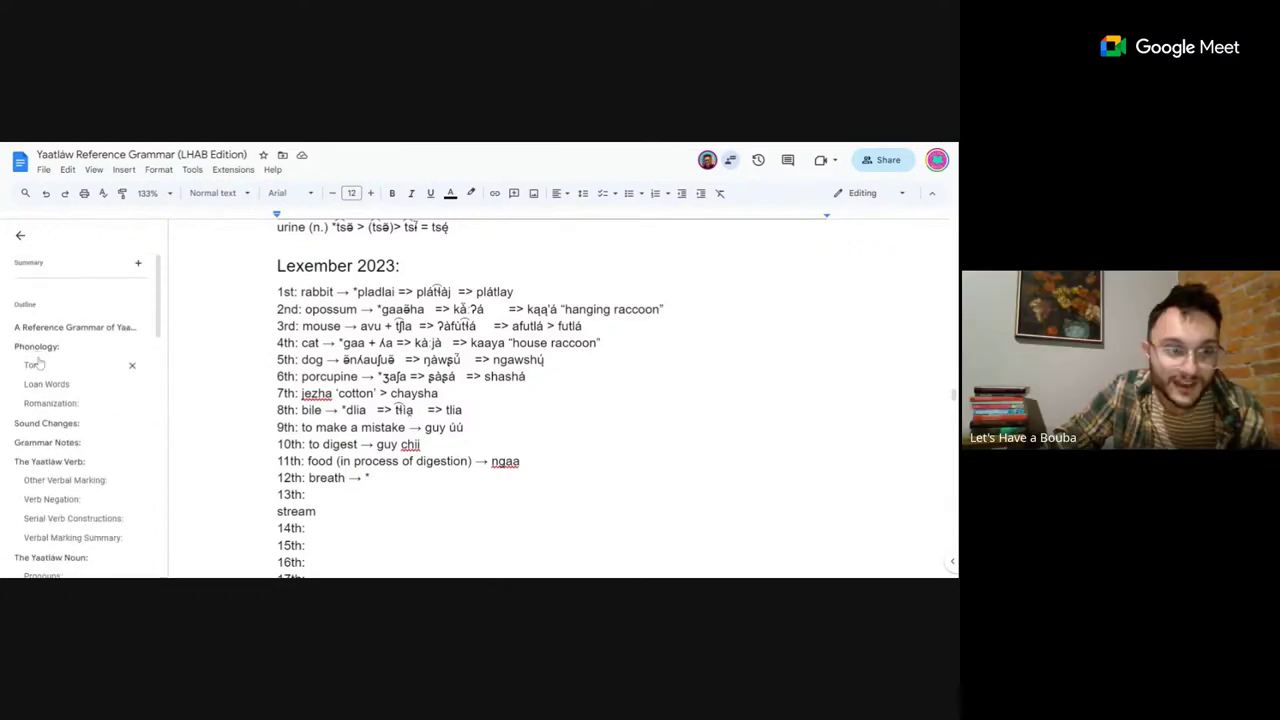
click(37, 347)
scroll(600, 400, down, 1)
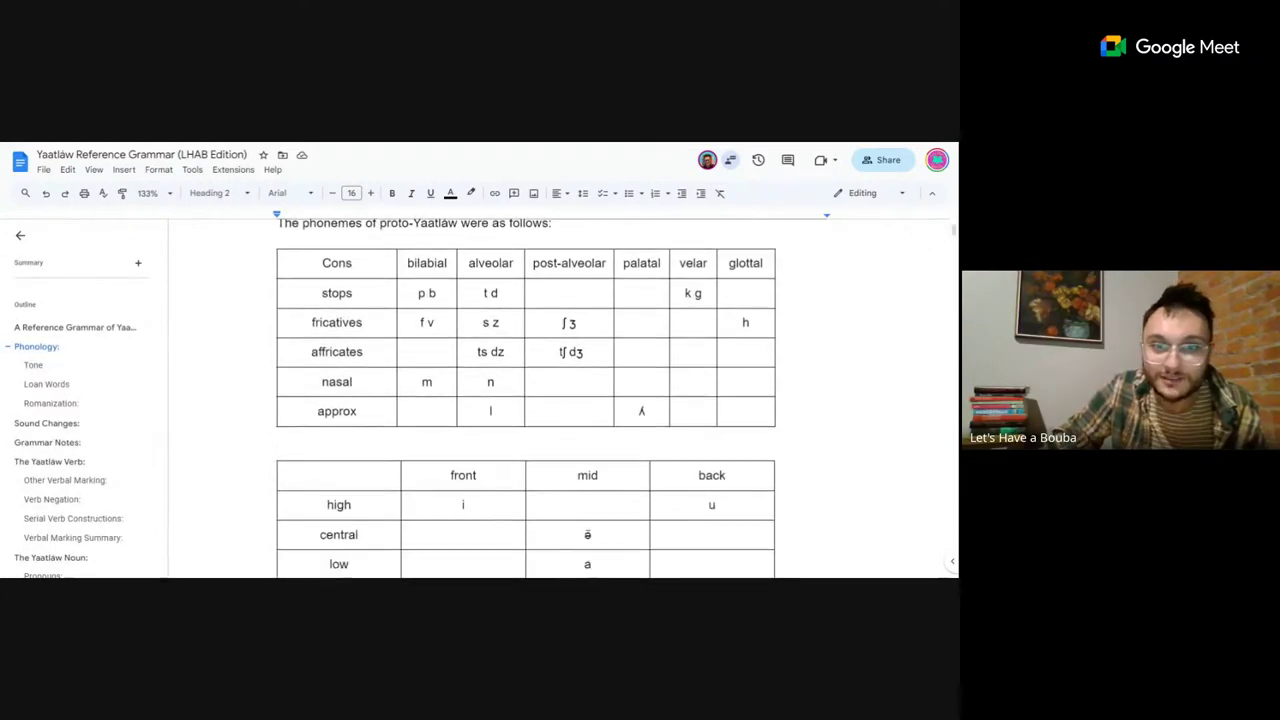
scroll(526, 398, down, 1)
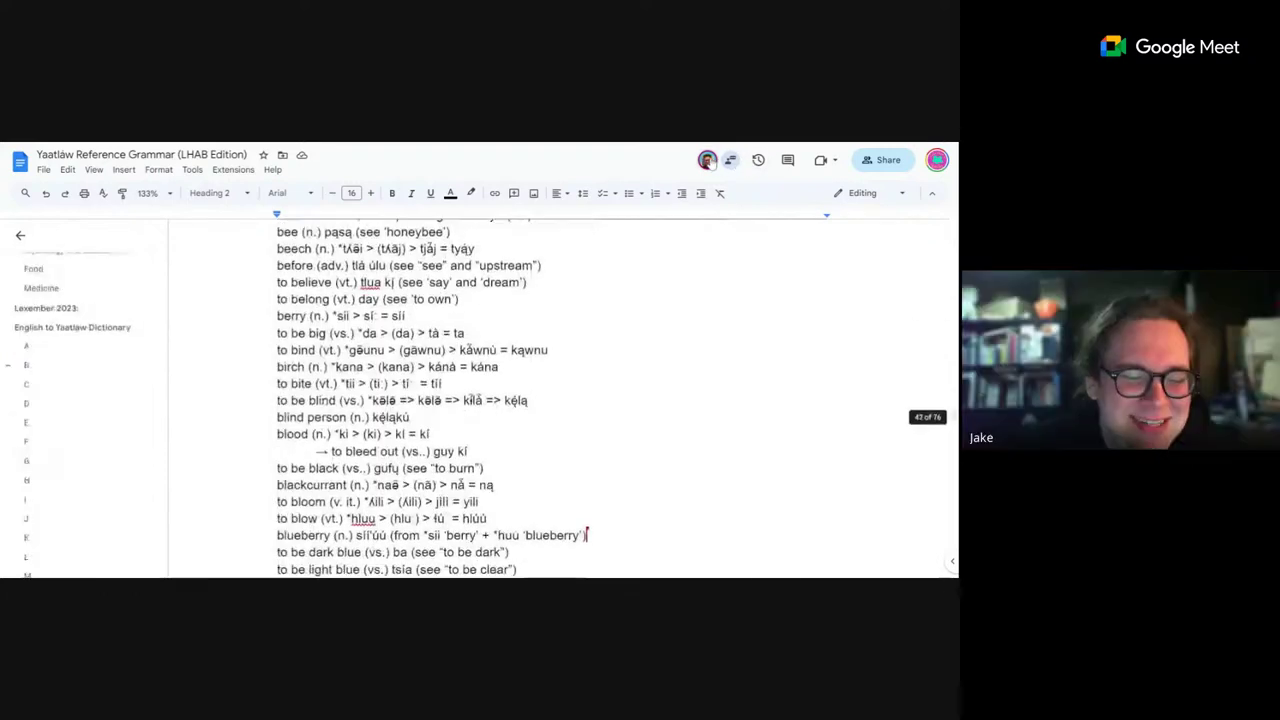
scroll(430, 400, down, 3)
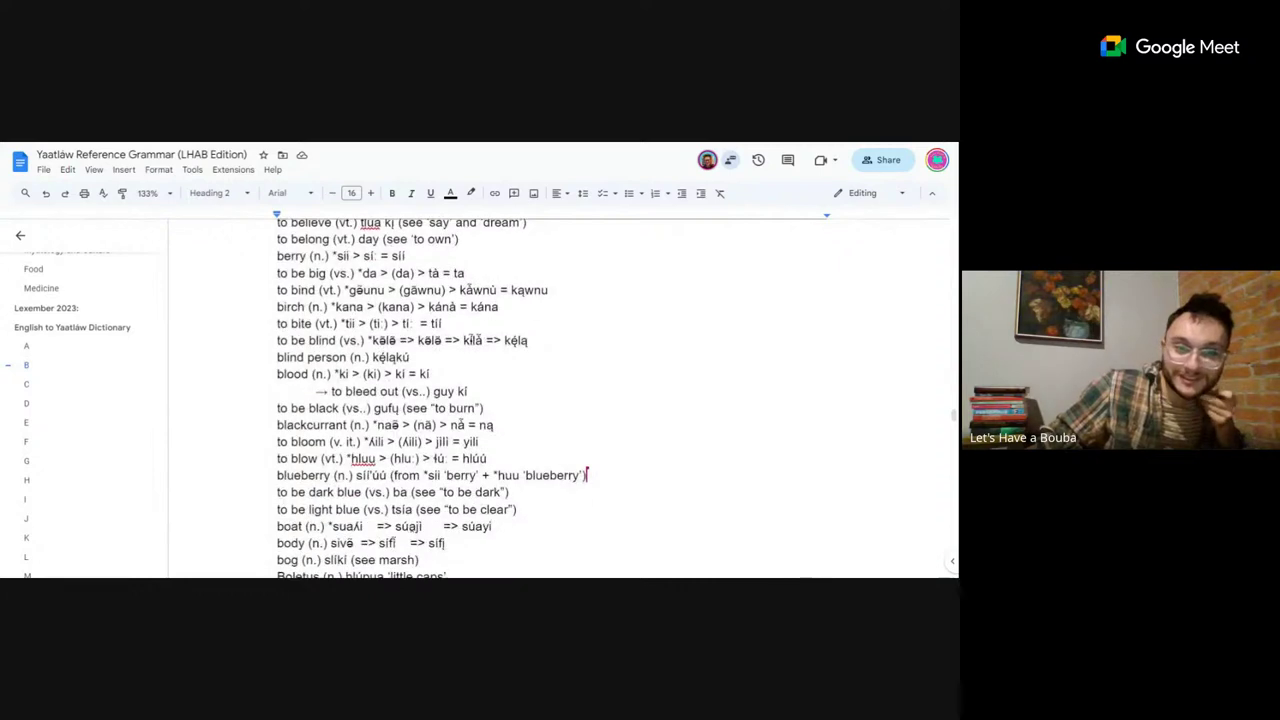
Go back to the Phonology section and compare the proto-Yaatláw consonants, vowels and syllable structure with the modern phonemes.
click(44, 309)
scroll(55, 320, up, 5)
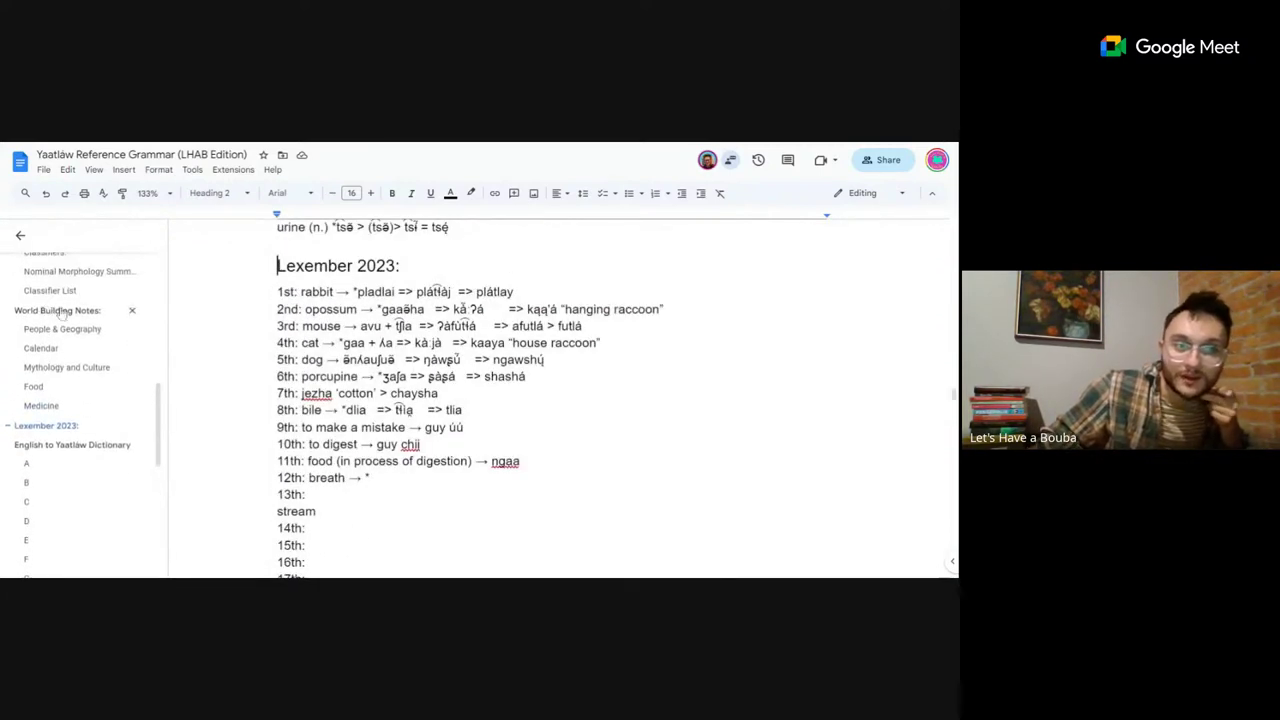
scroll(60, 314, up, 5)
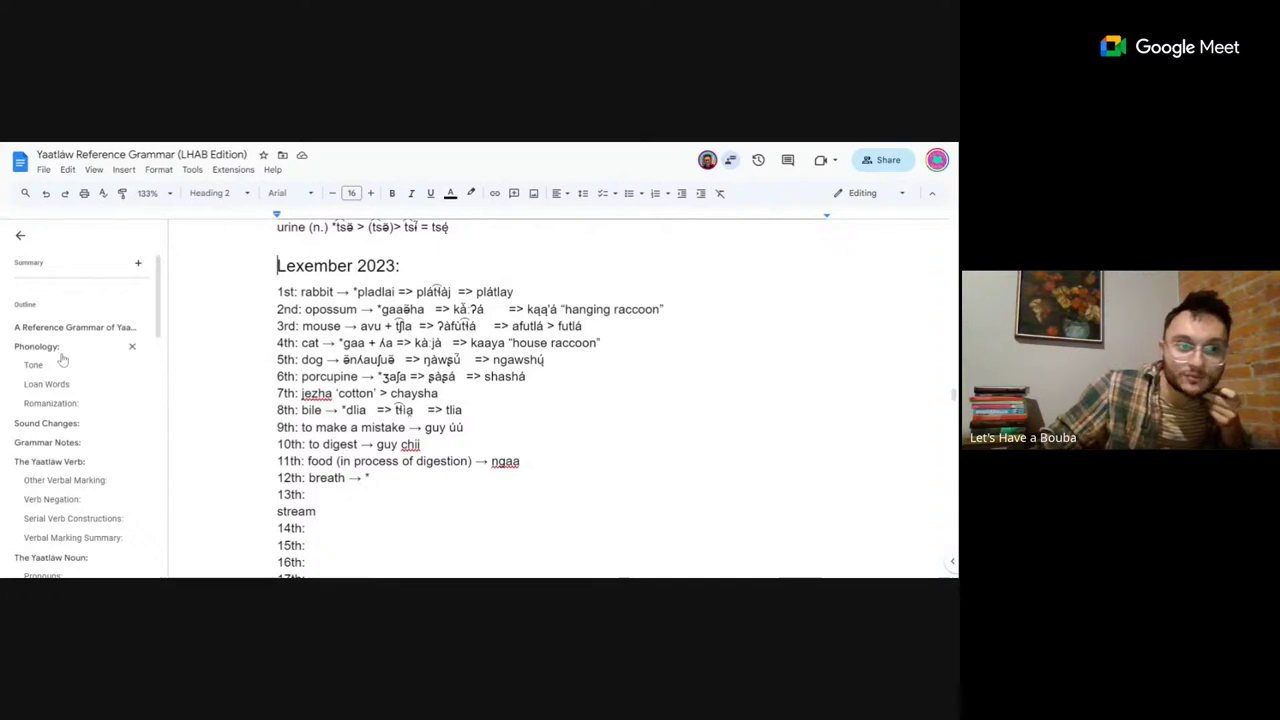
scroll(60, 360, down, 10)
click(60, 360)
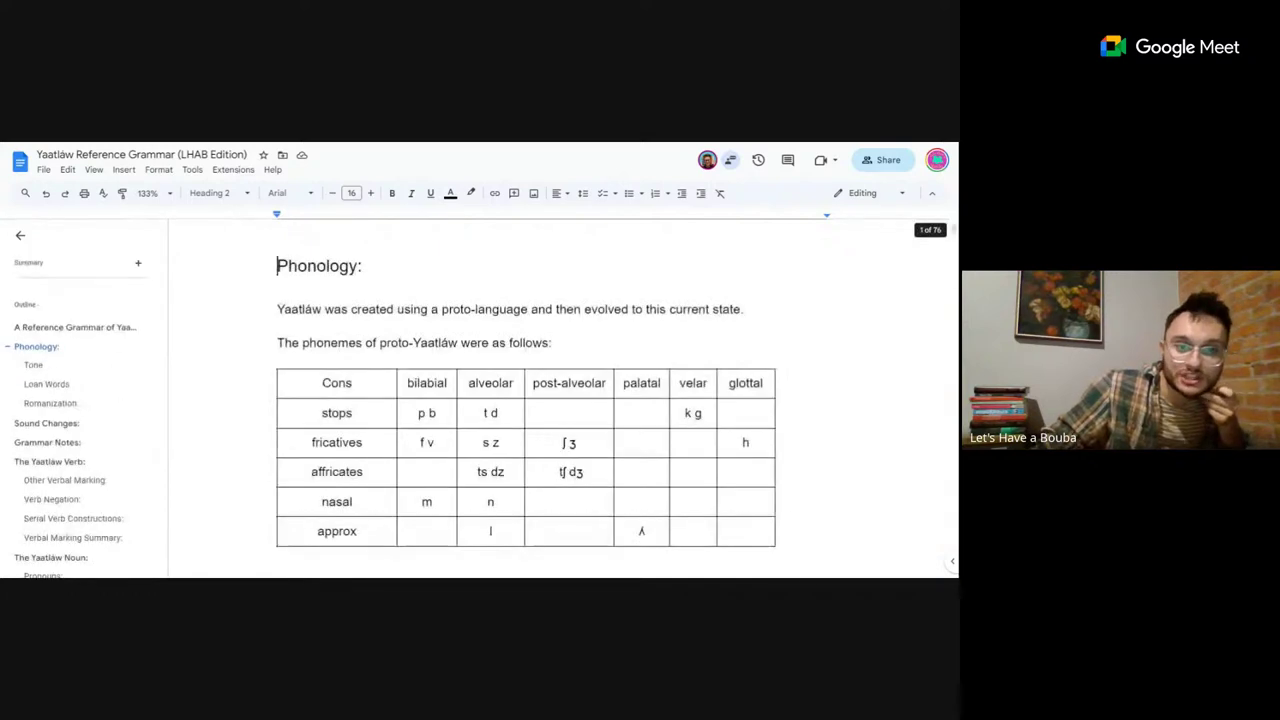
scroll(560, 400, down, 5)
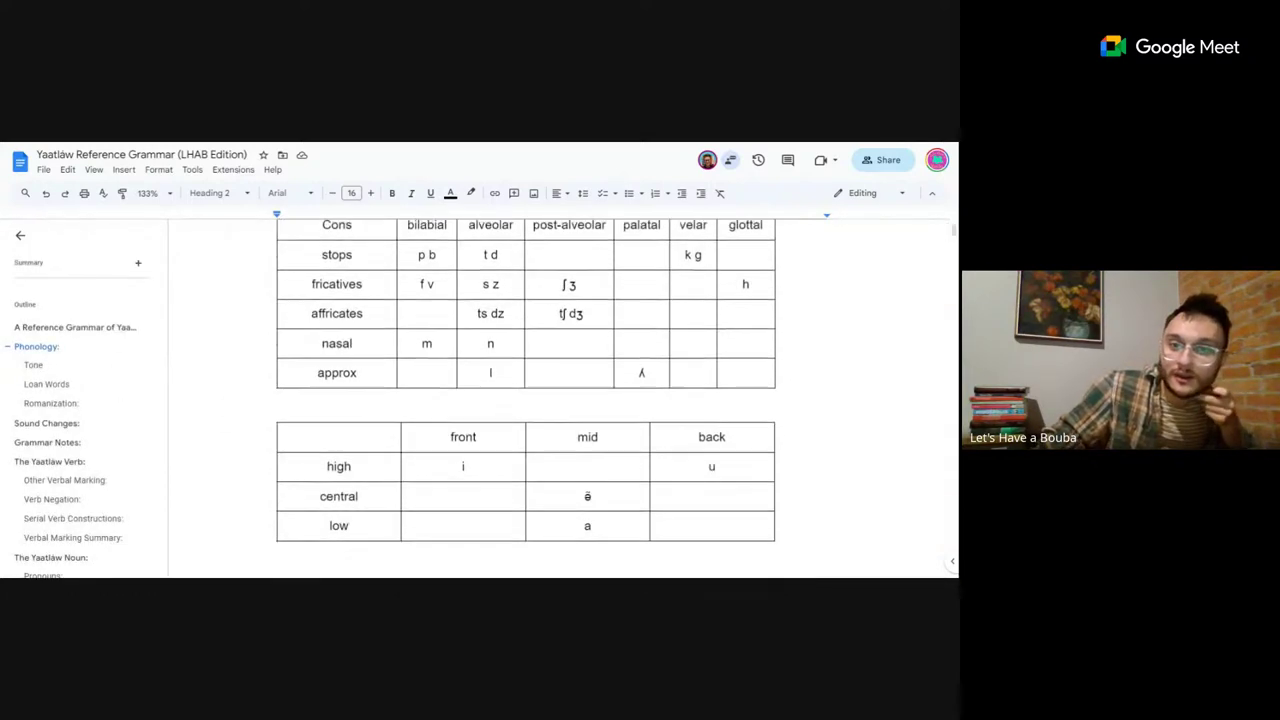
scroll(560, 400, up, 3)
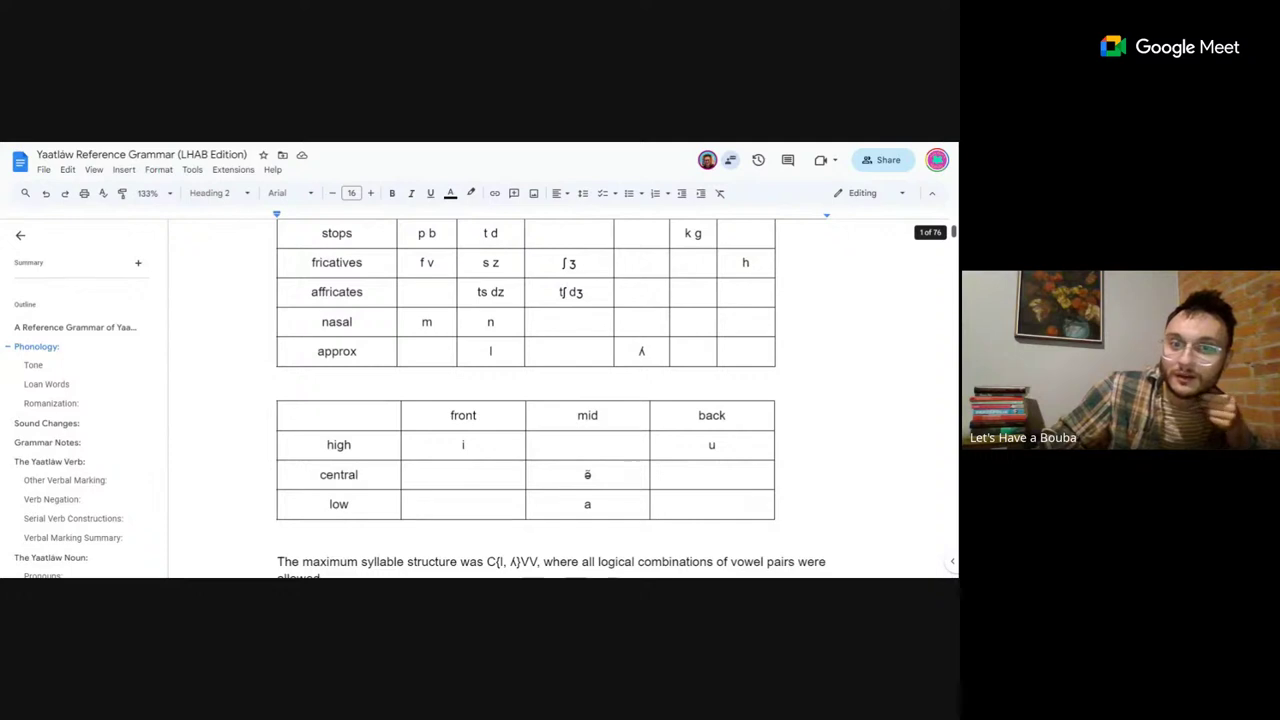
scroll(560, 400, up, 1)
scroll(560, 400, down, 5)
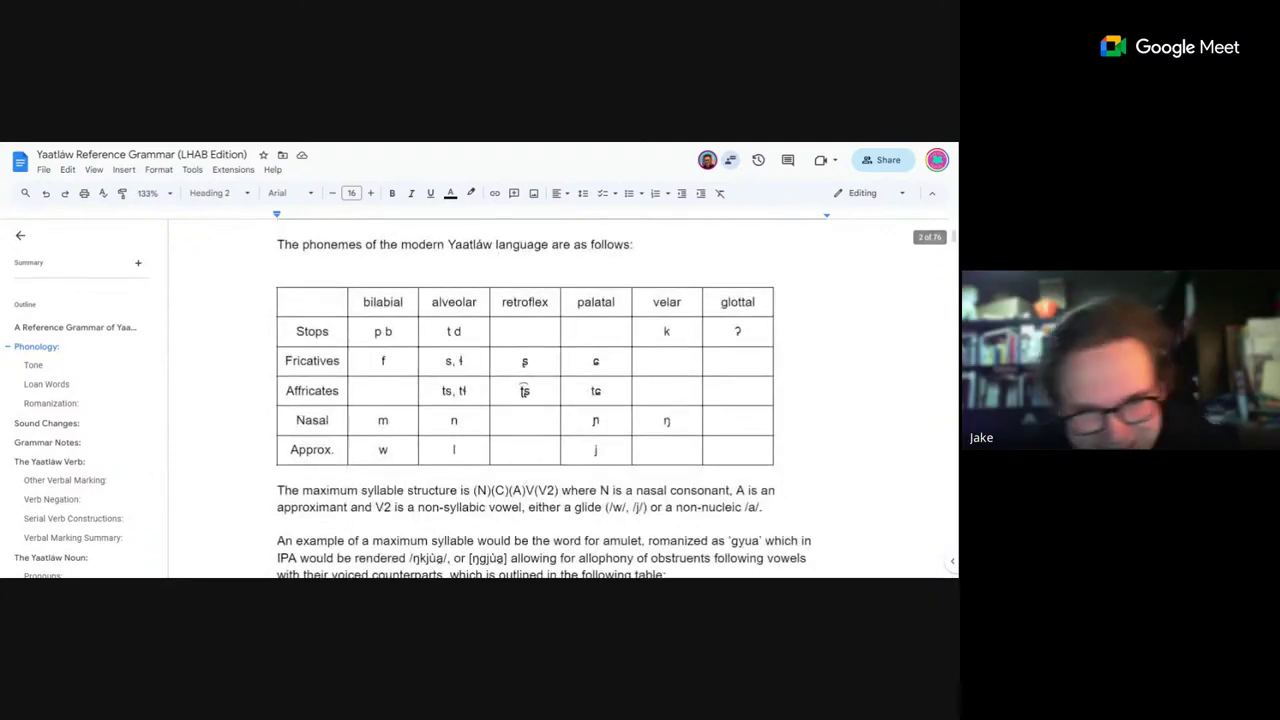
scroll(544, 400, up, 3)
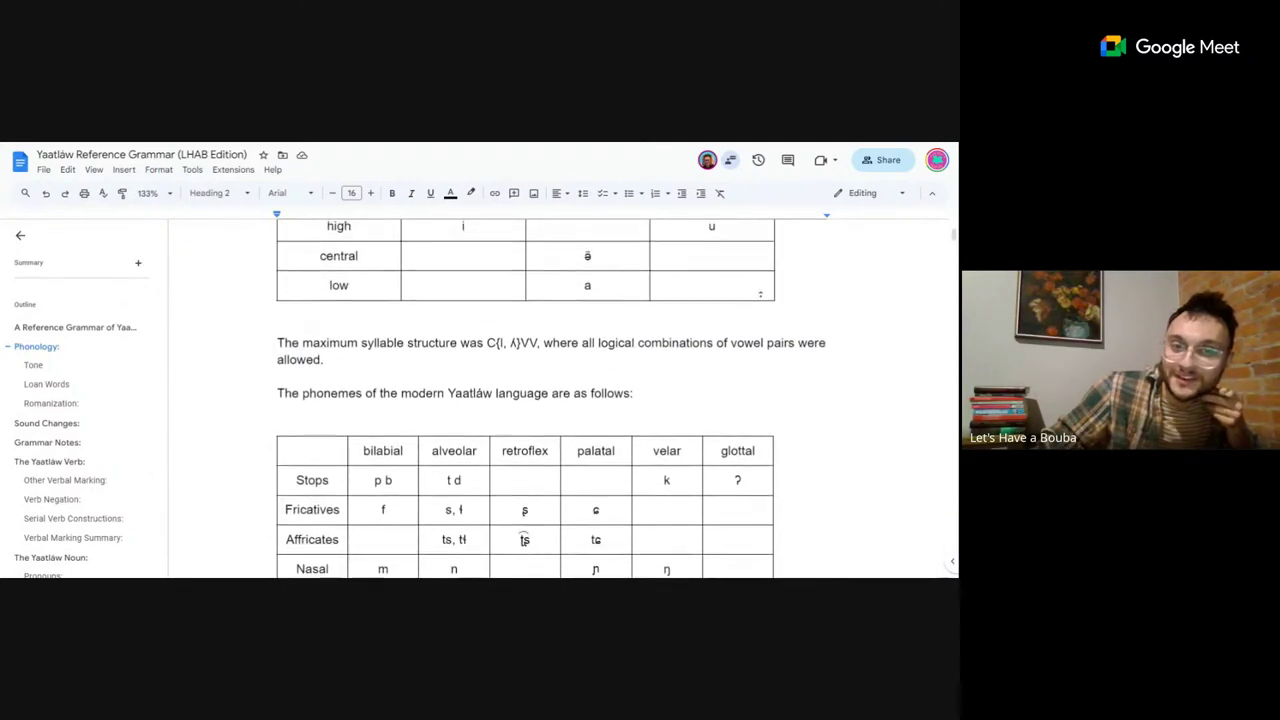
scroll(544, 400, up, 6)
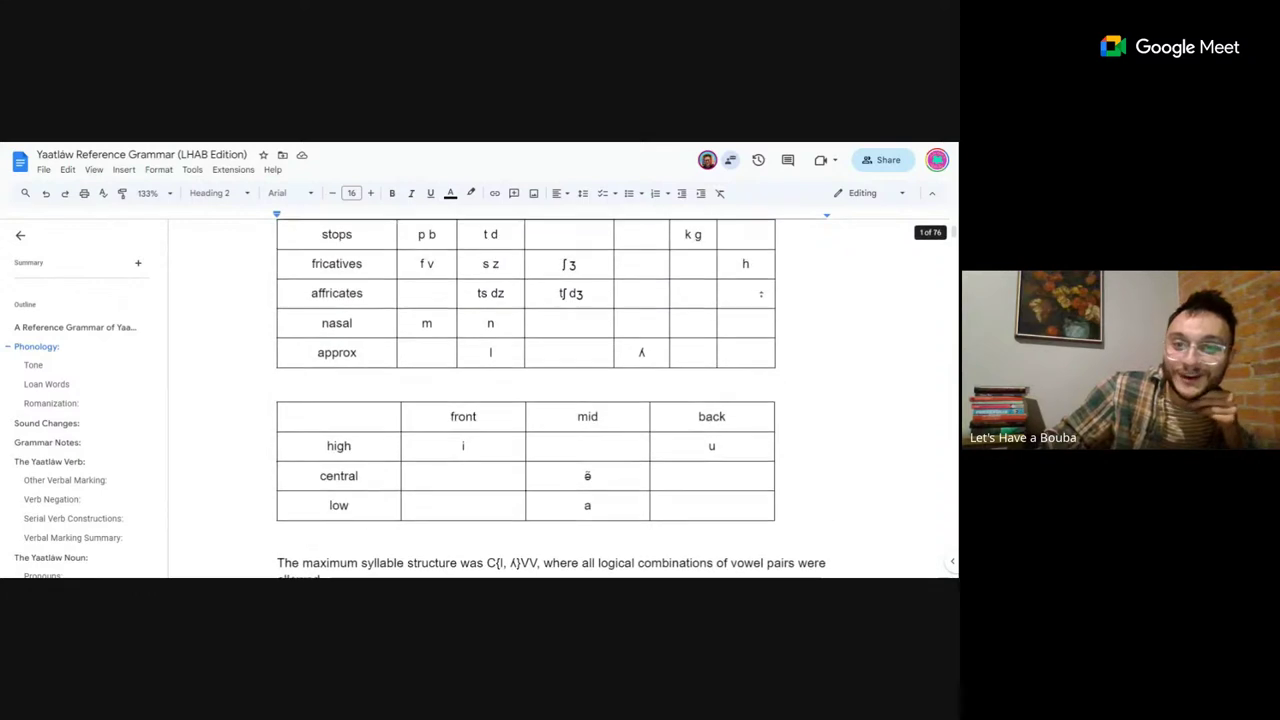
scroll(544, 400, up, 1)
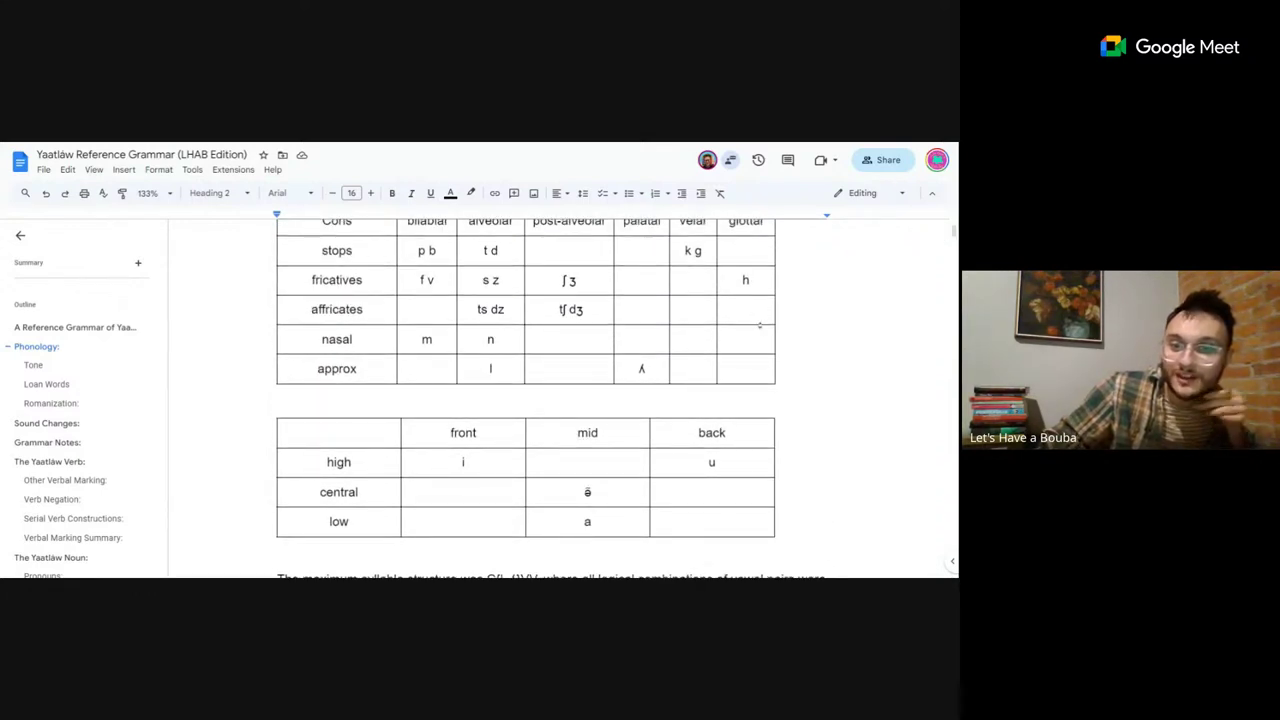
scroll(760, 325, down, 1)
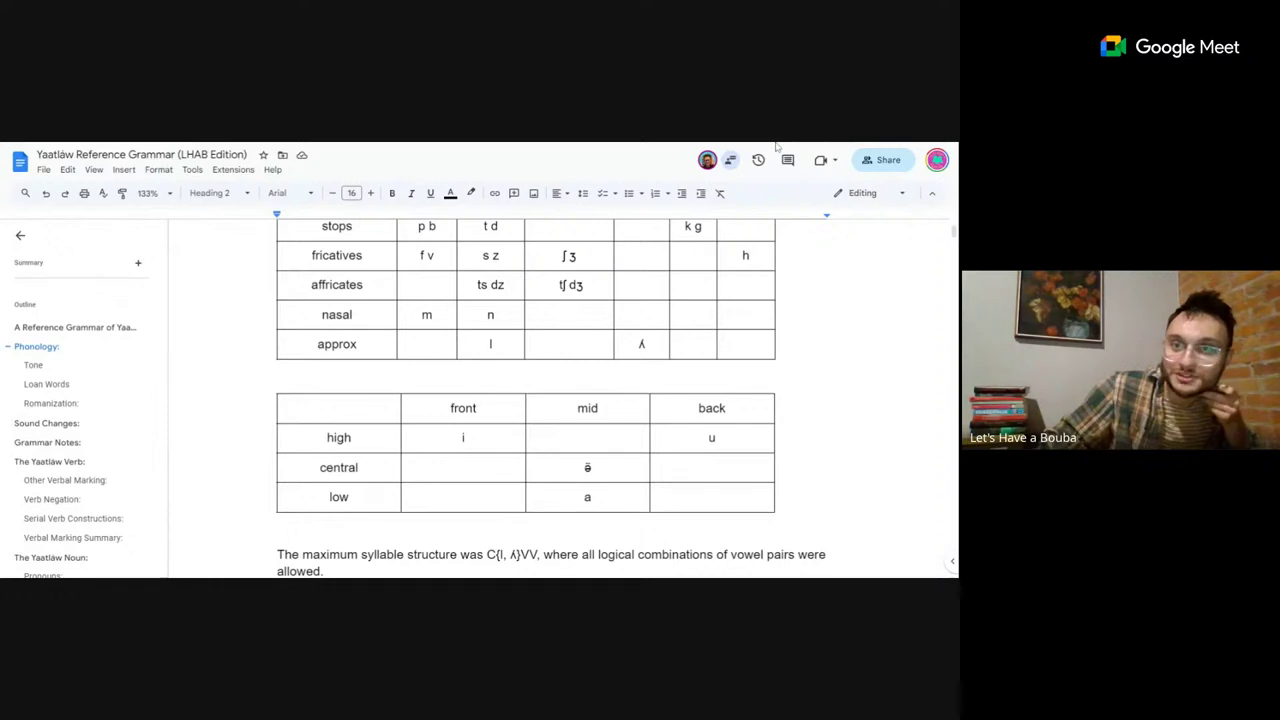
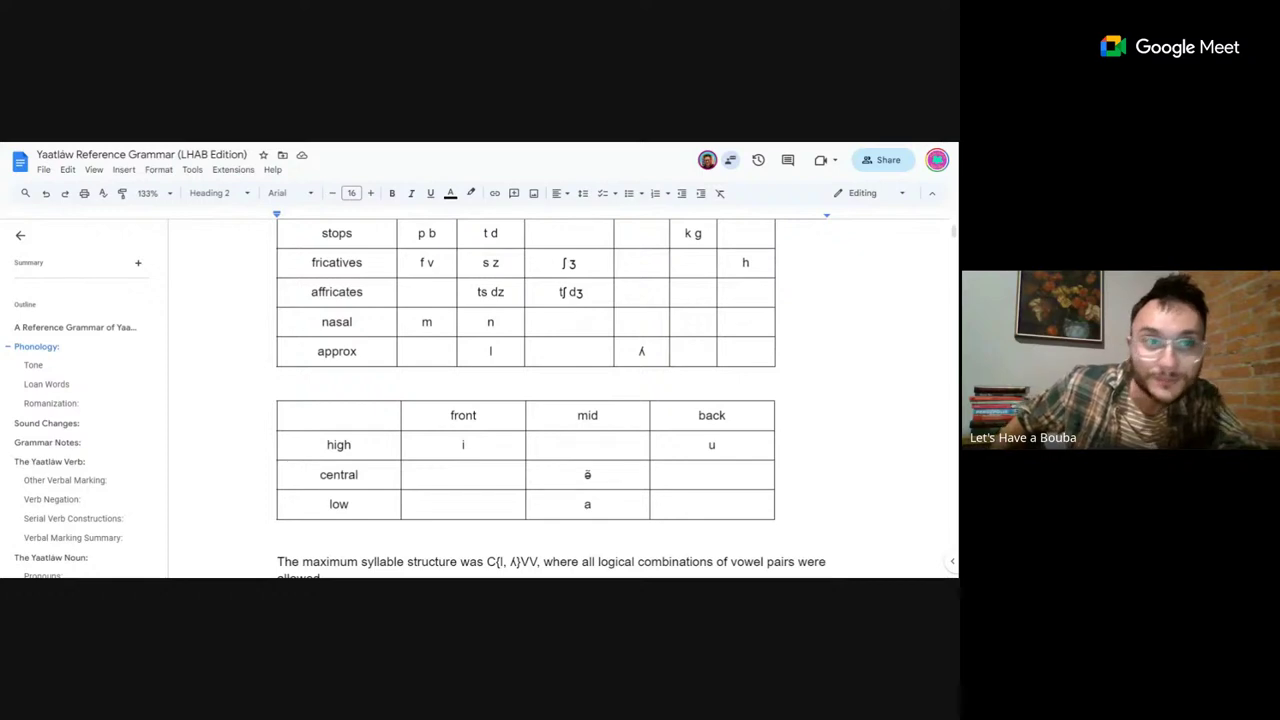
Return to the Lexember 2023 list and complete the 12th entry, "breath", with "*hashu => ʔáʂú => áshú".
scroll(86, 451, down, 8)
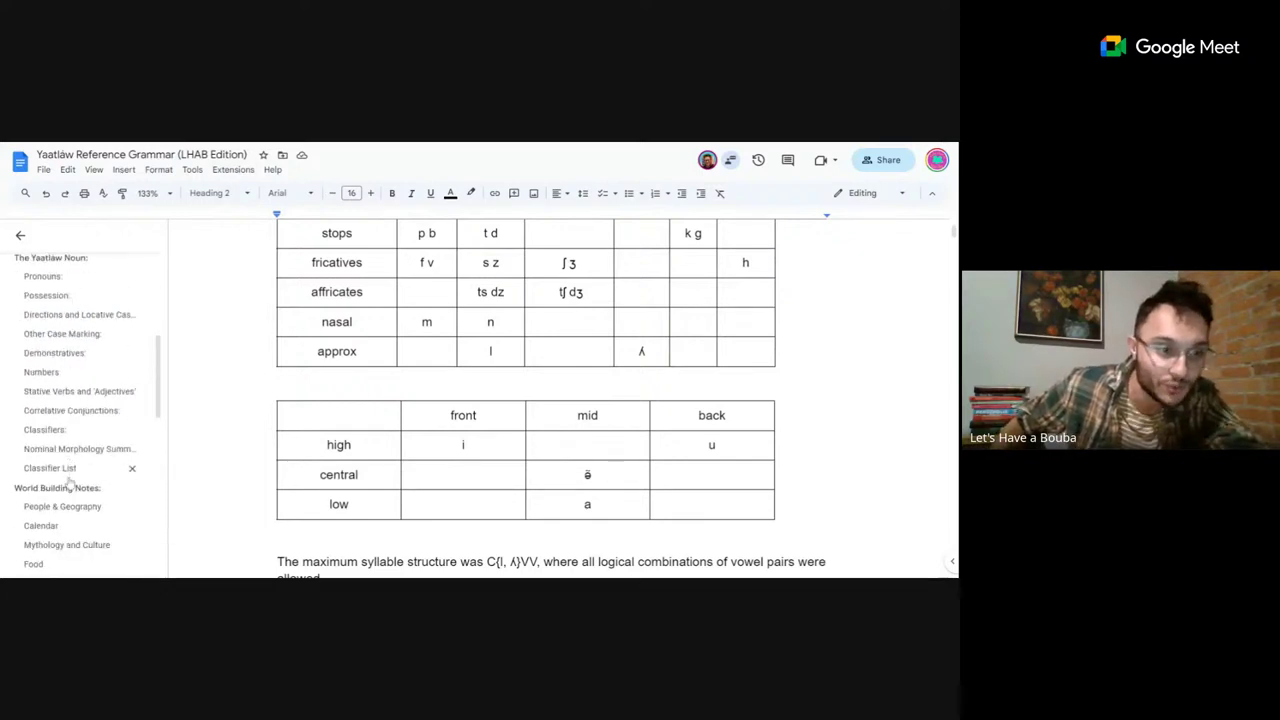
scroll(68, 483, down, 3)
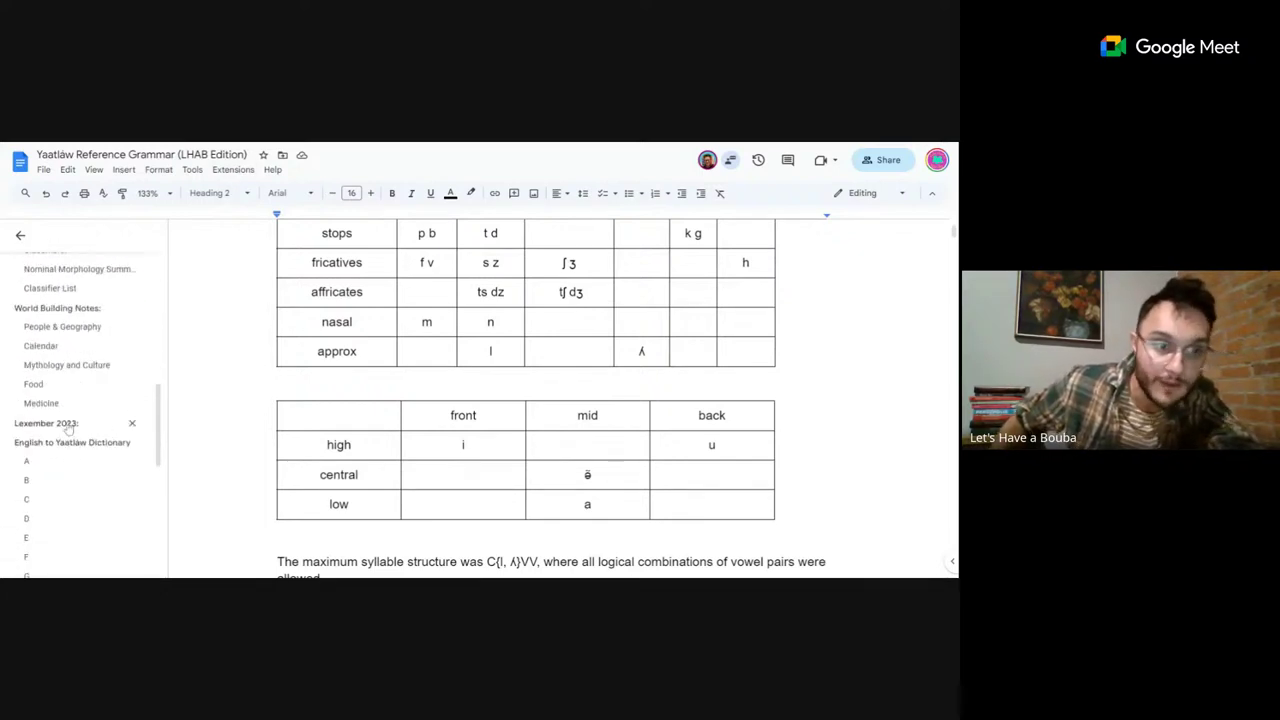
click(69, 423)
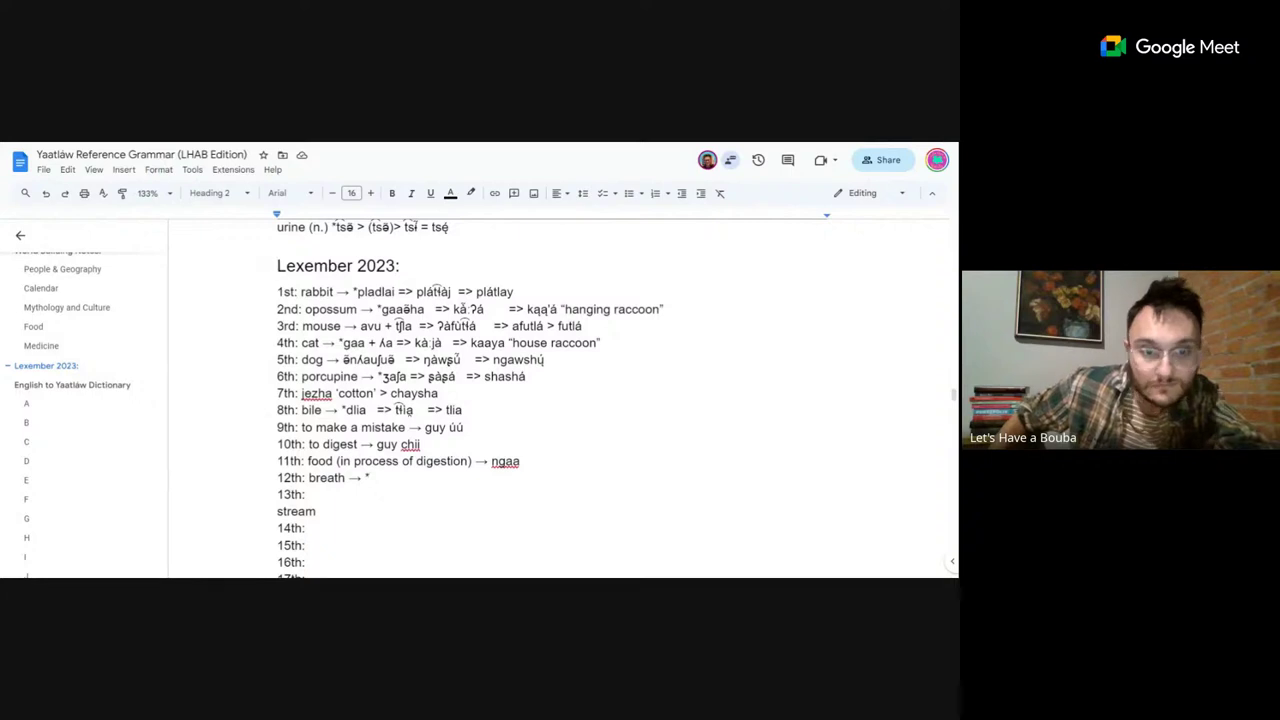
click(370, 478)
text(hashu)
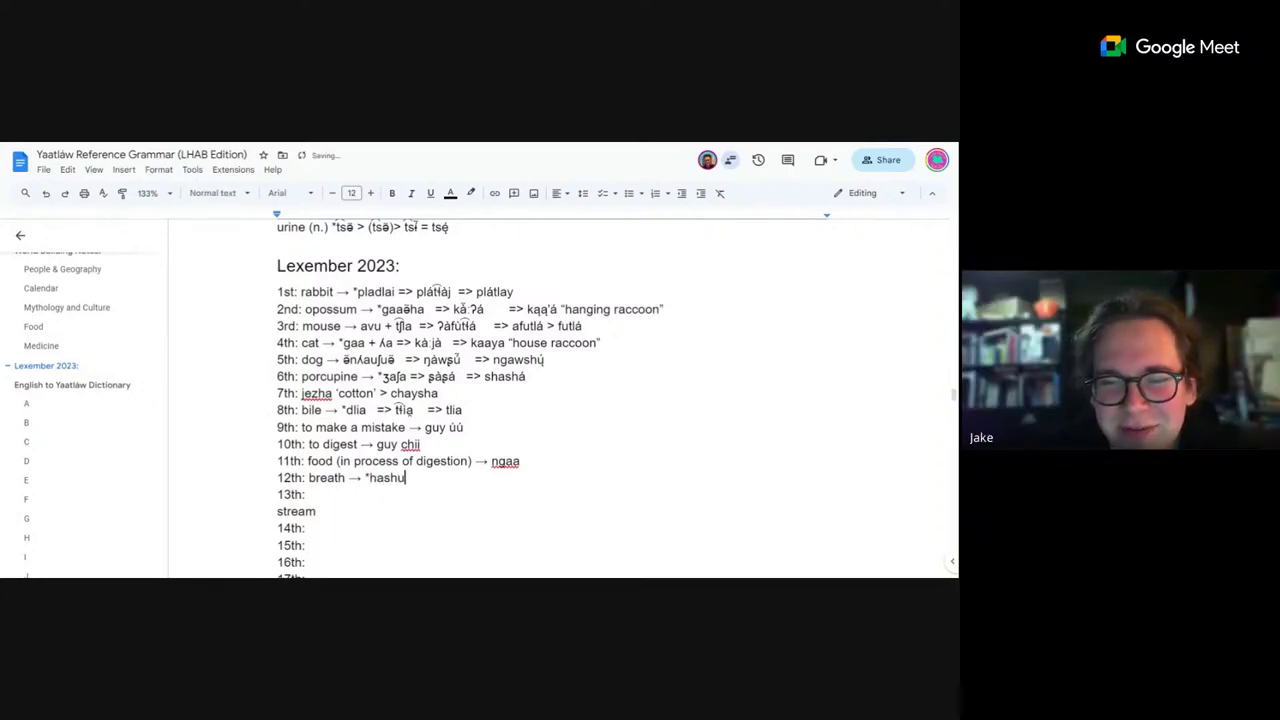
text( =>)
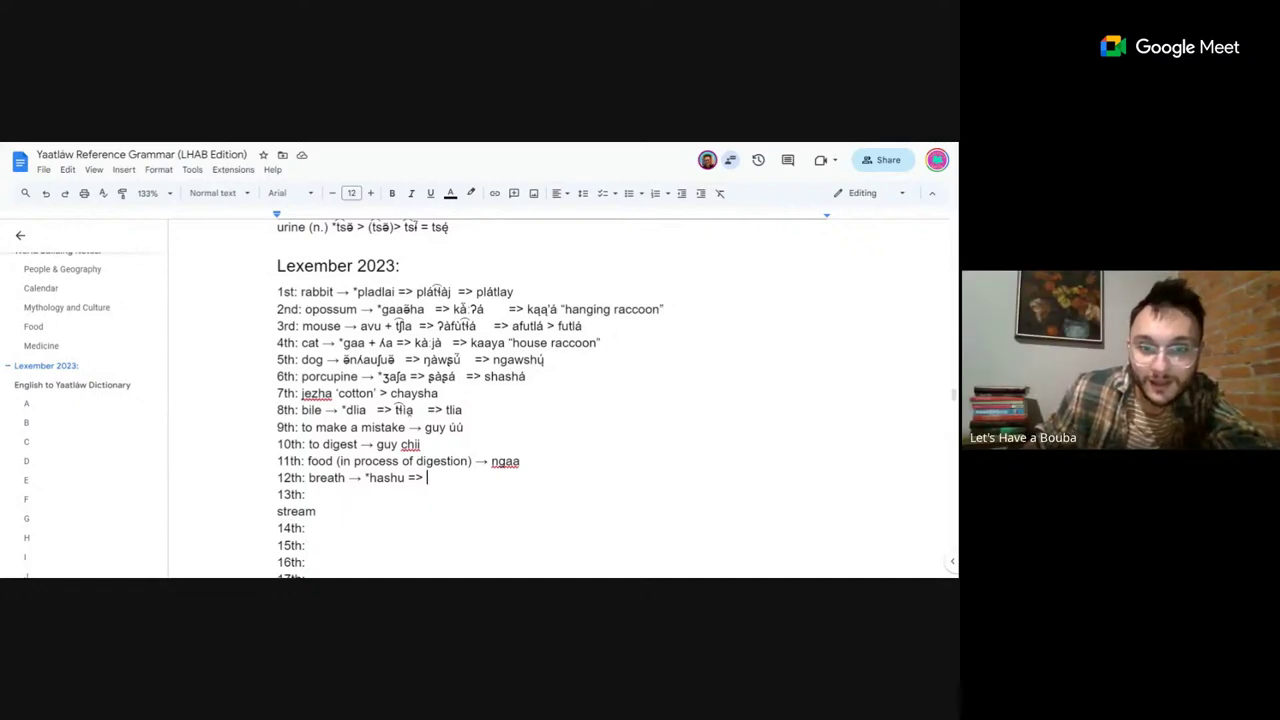
text(ʔaśú   => áshú)
click(405, 478)
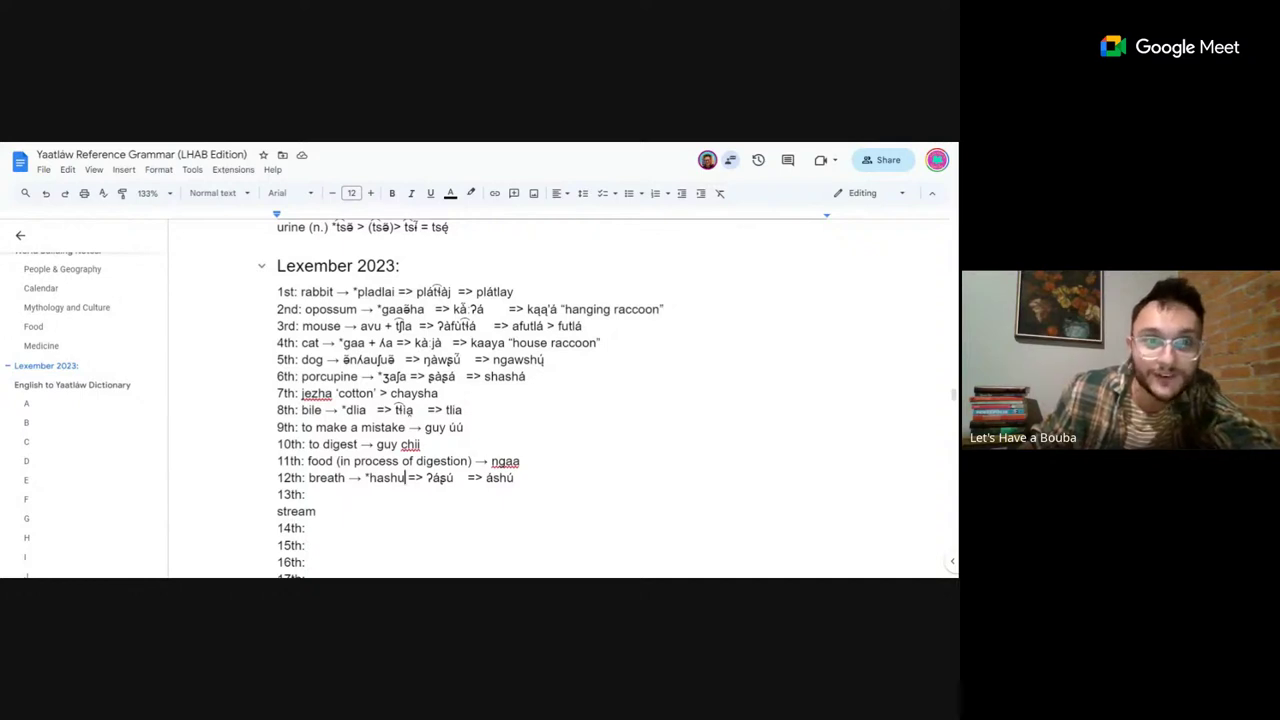
Fill in the 13th Lexember entry as "to choke → *matai => màtáj => matáy".
text(to ch)
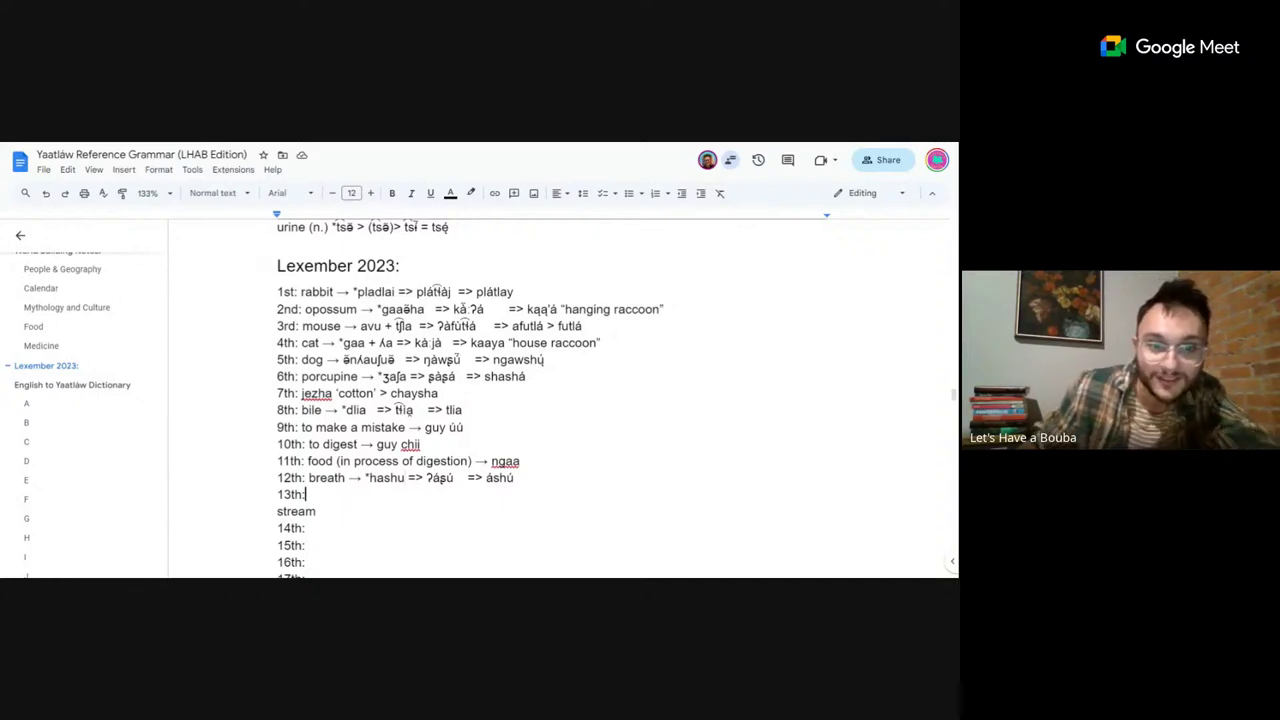
text(oke)
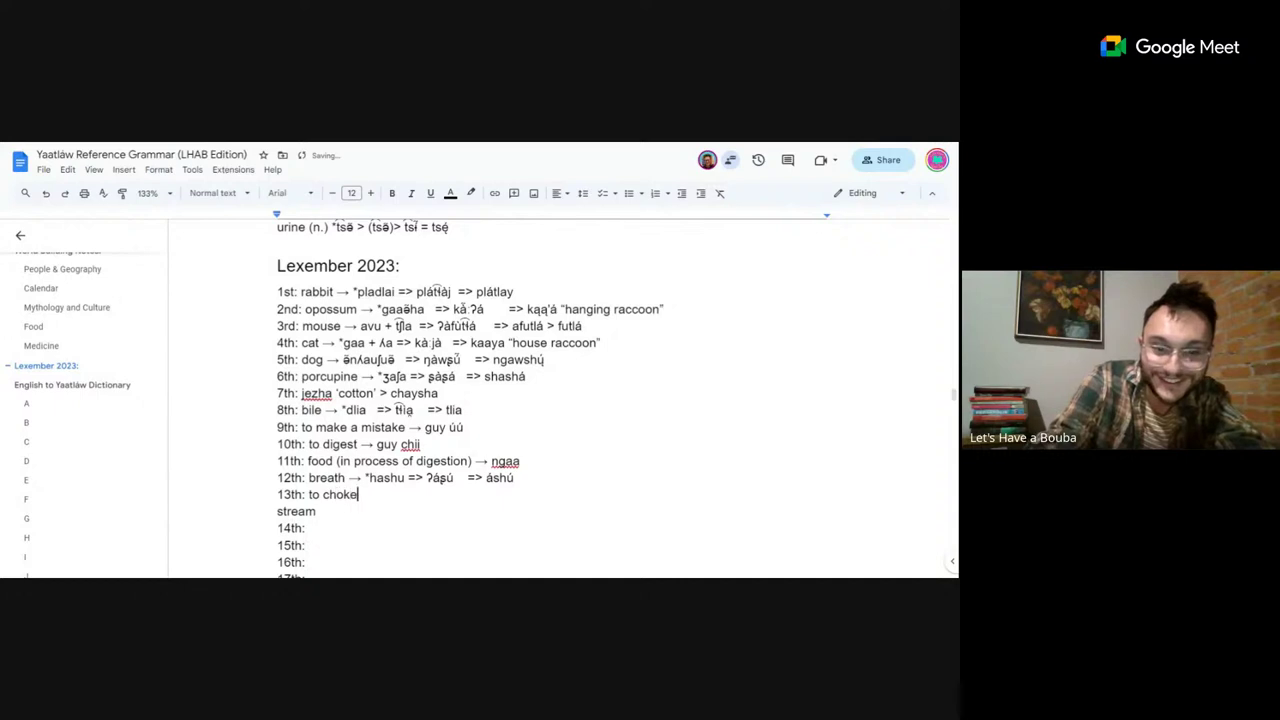
text( -> => mátáj  => matáy)
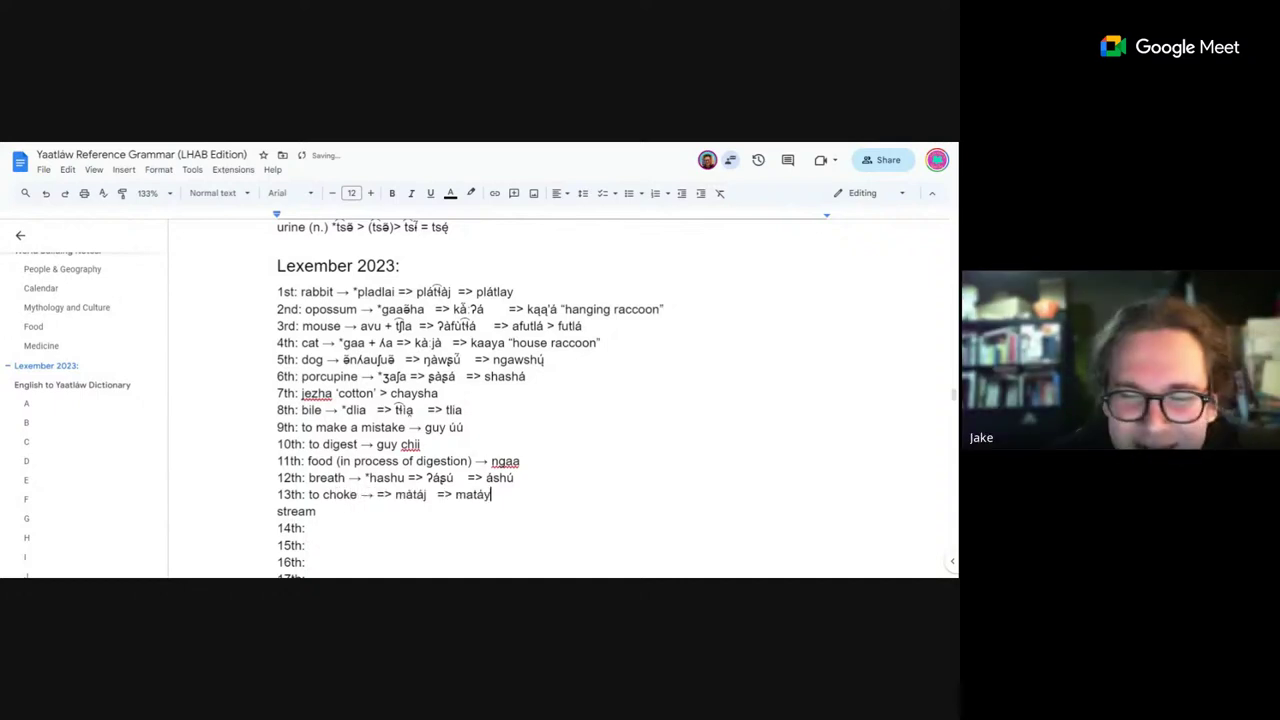
click(377, 494)
text(*ma)
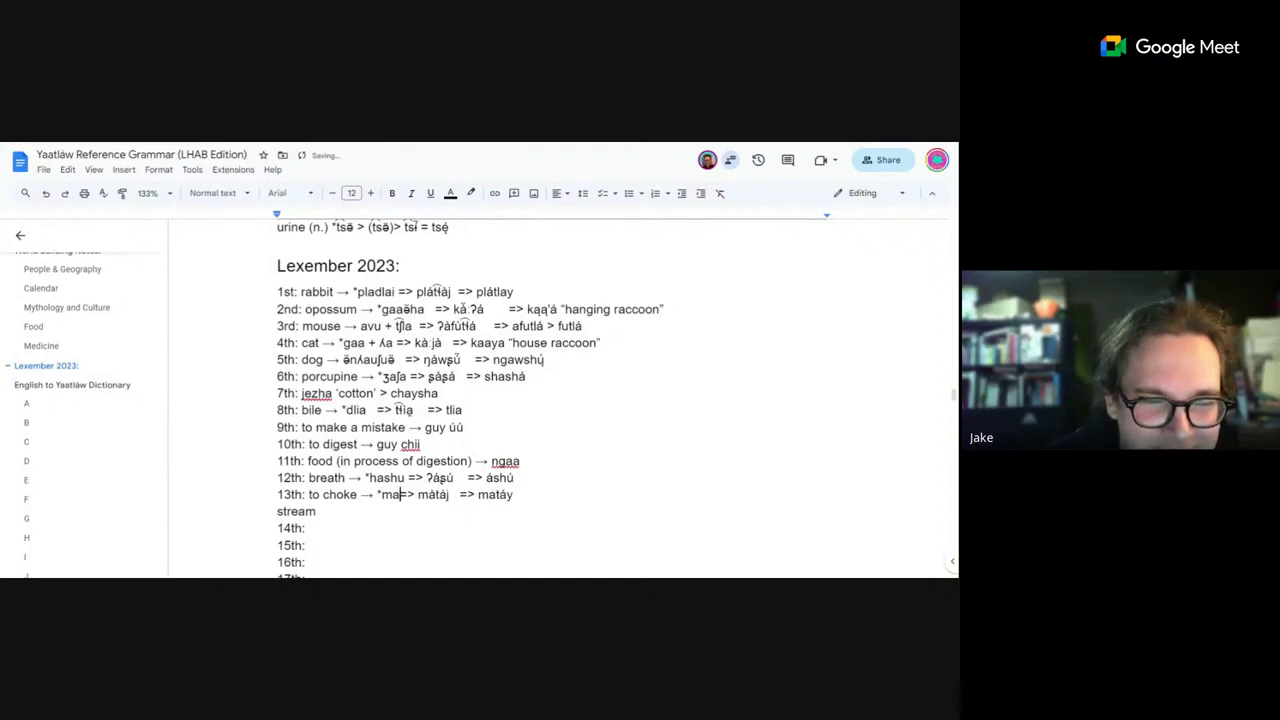
text(tai)
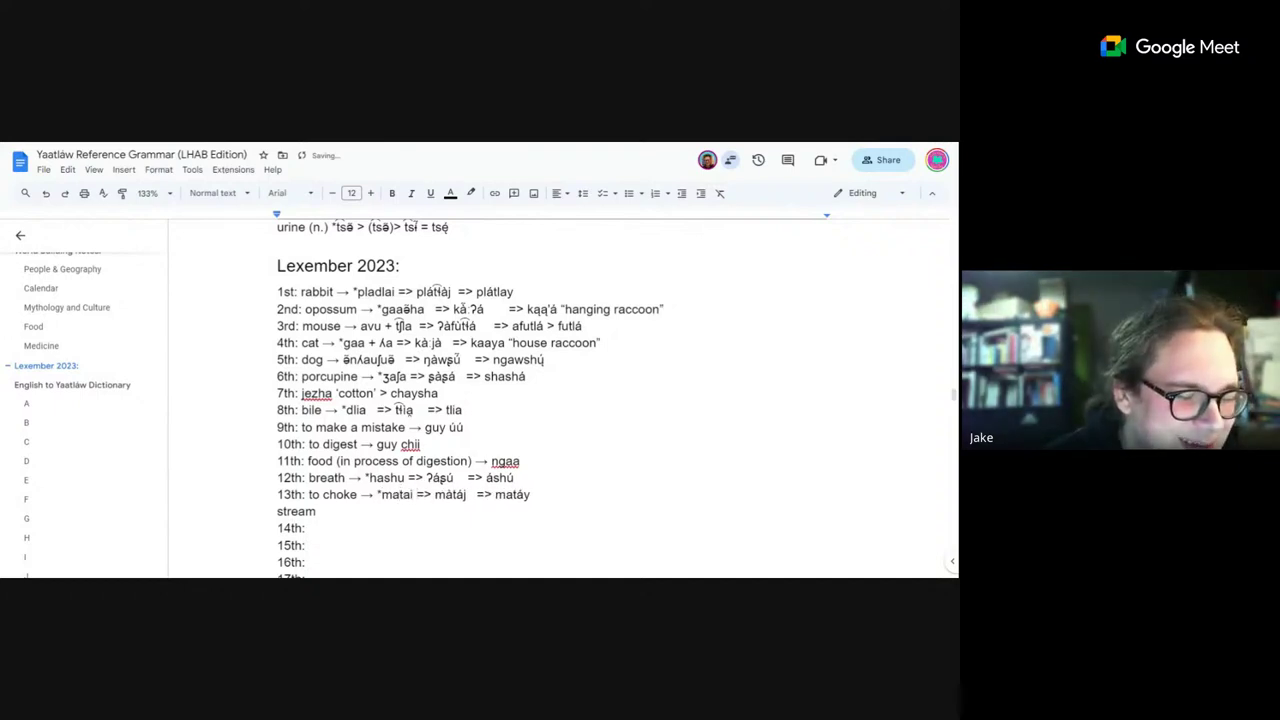
Remove the stray "stream" line between the 13th and 14th entries of the Lexember 2023 list.
click(316, 511)
key(BackSpace)
key(BackSpace)
key(BackSpace)
key(BackSpace)
key(BackSpace)
key(BackSpace)
key(BackSpace)
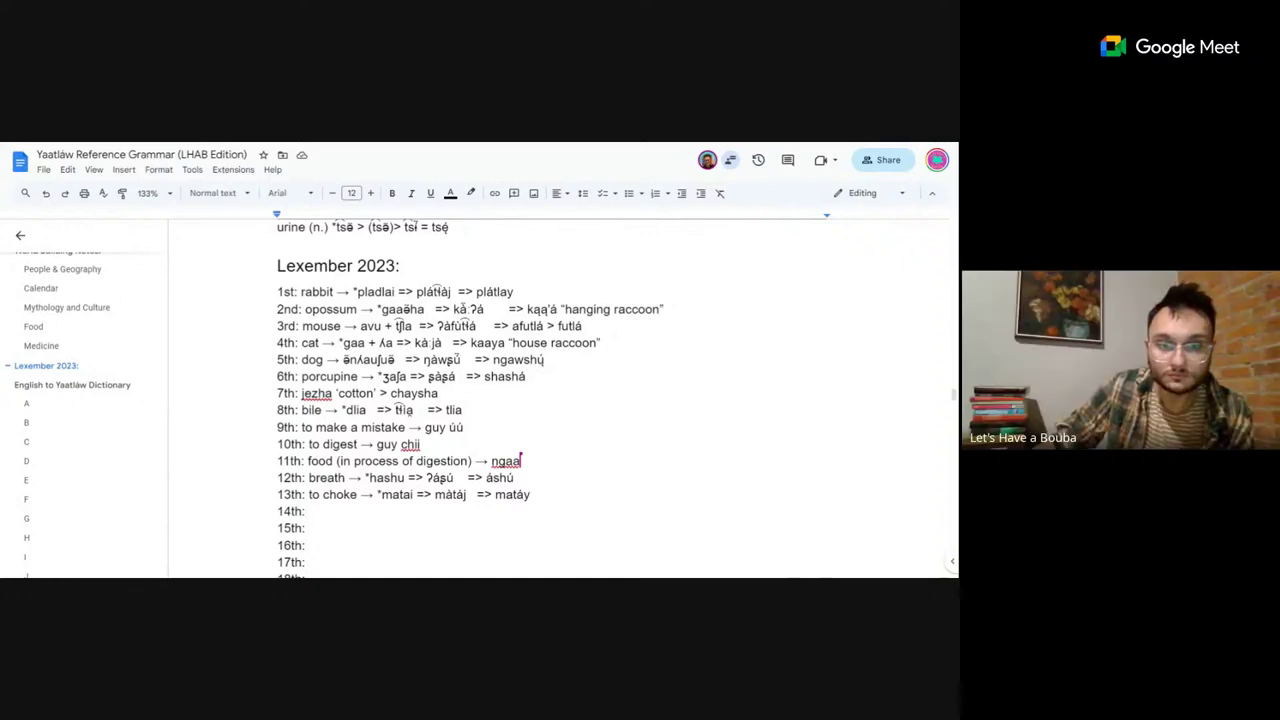
Review the filled-in Lexember 2023 entries and compare them with the first A entries of the English to Yaatláw Dictionary.
drag(438, 393, 277, 291)
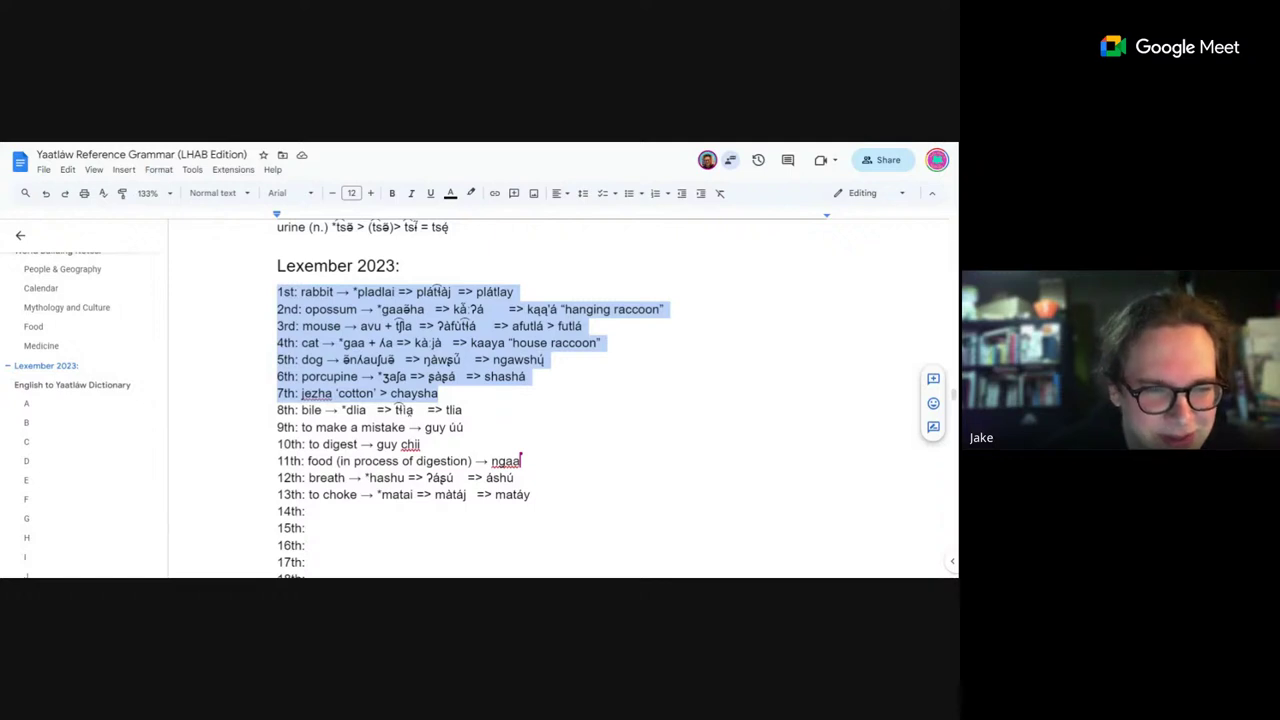
click(439, 393)
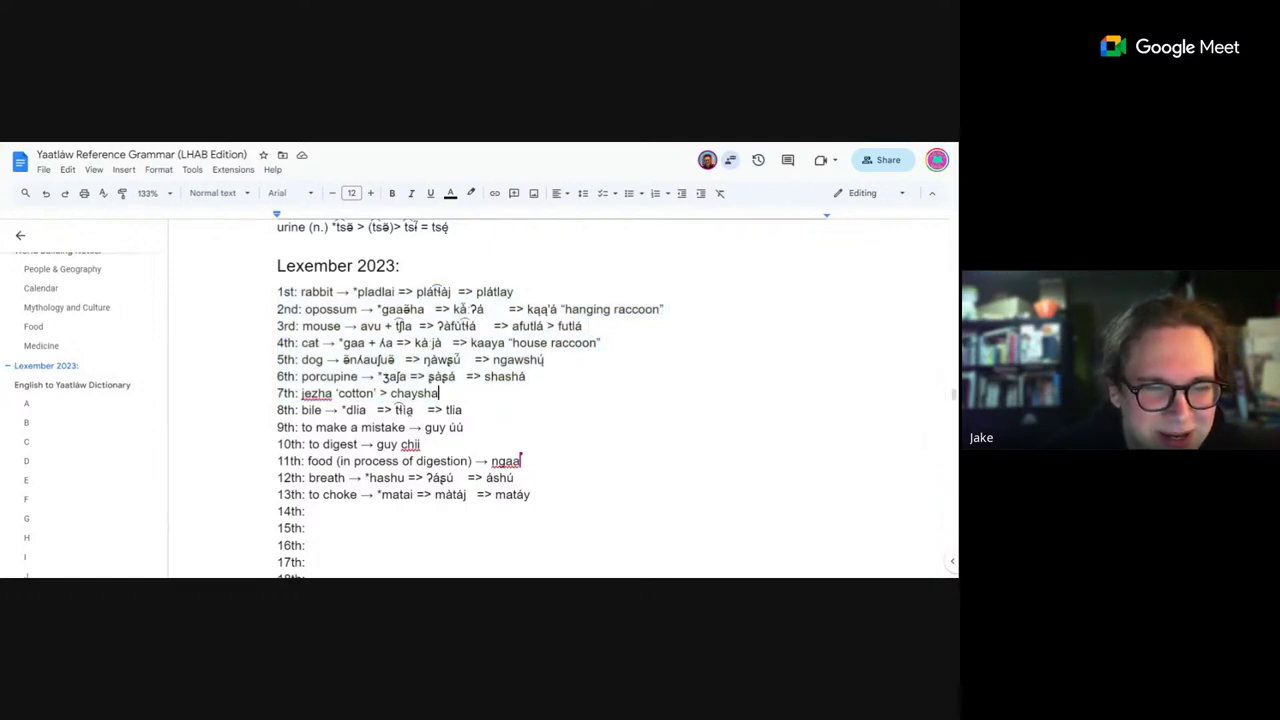
scroll(470, 400, down, 3)
scroll(470, 400, up, 1)
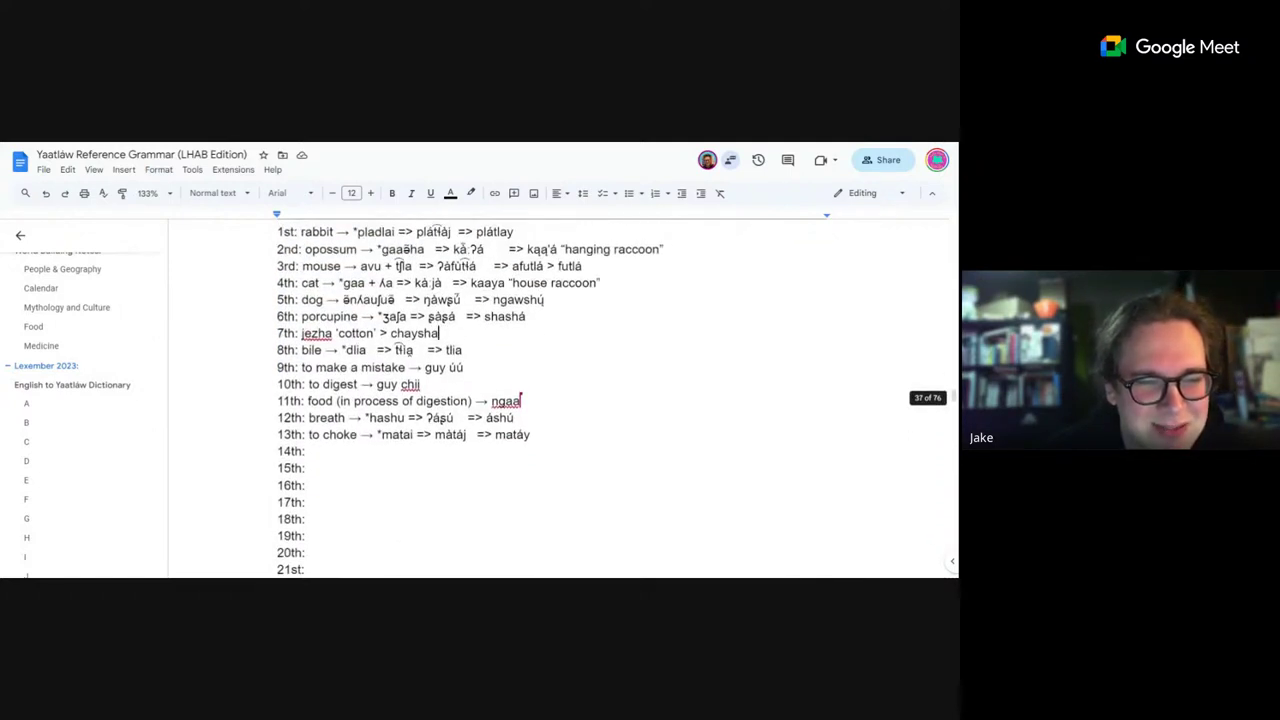
click(48, 405)
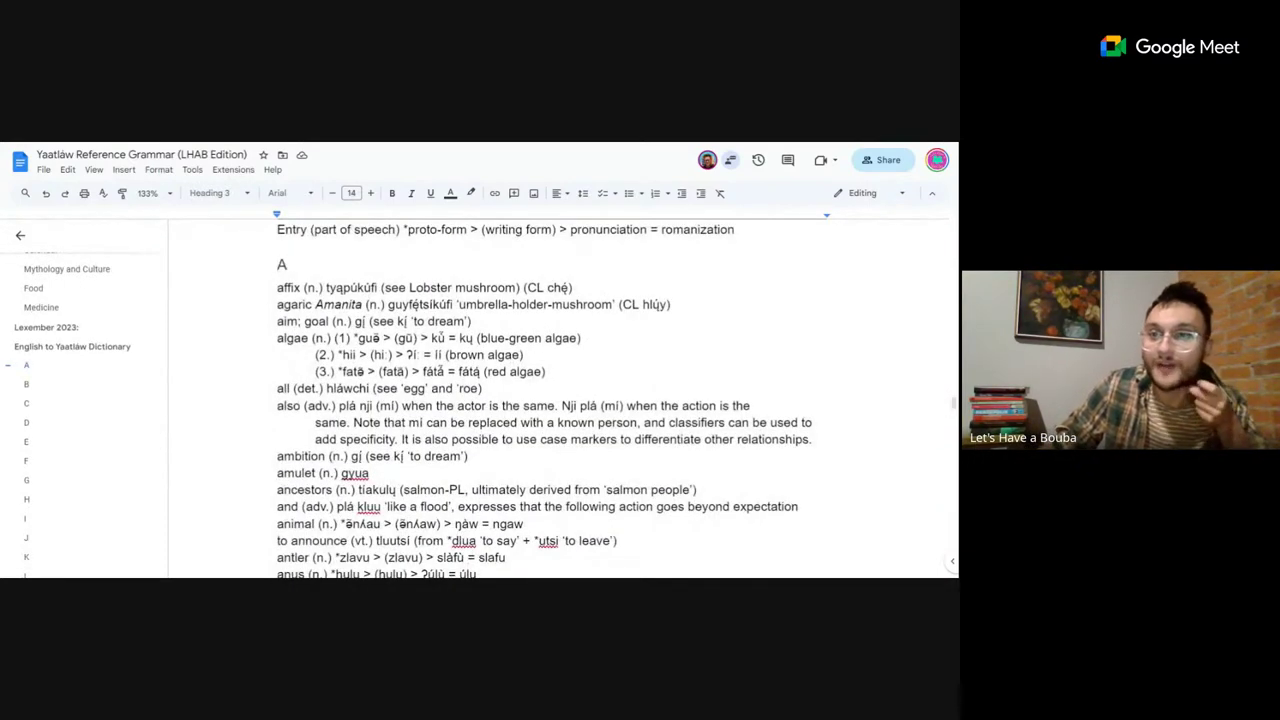
click(560, 288)
scroll(470, 400, up, 2)
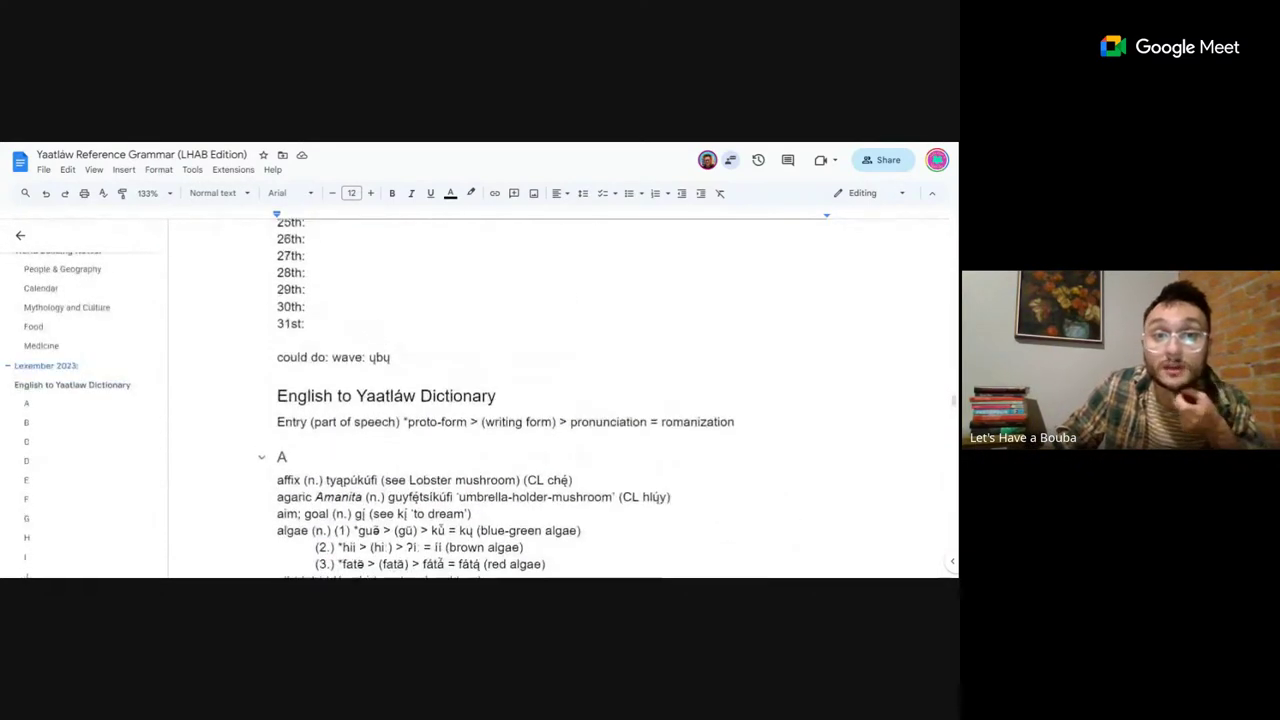
scroll(560, 400, up, 6)
scroll(560, 400, down, 2)
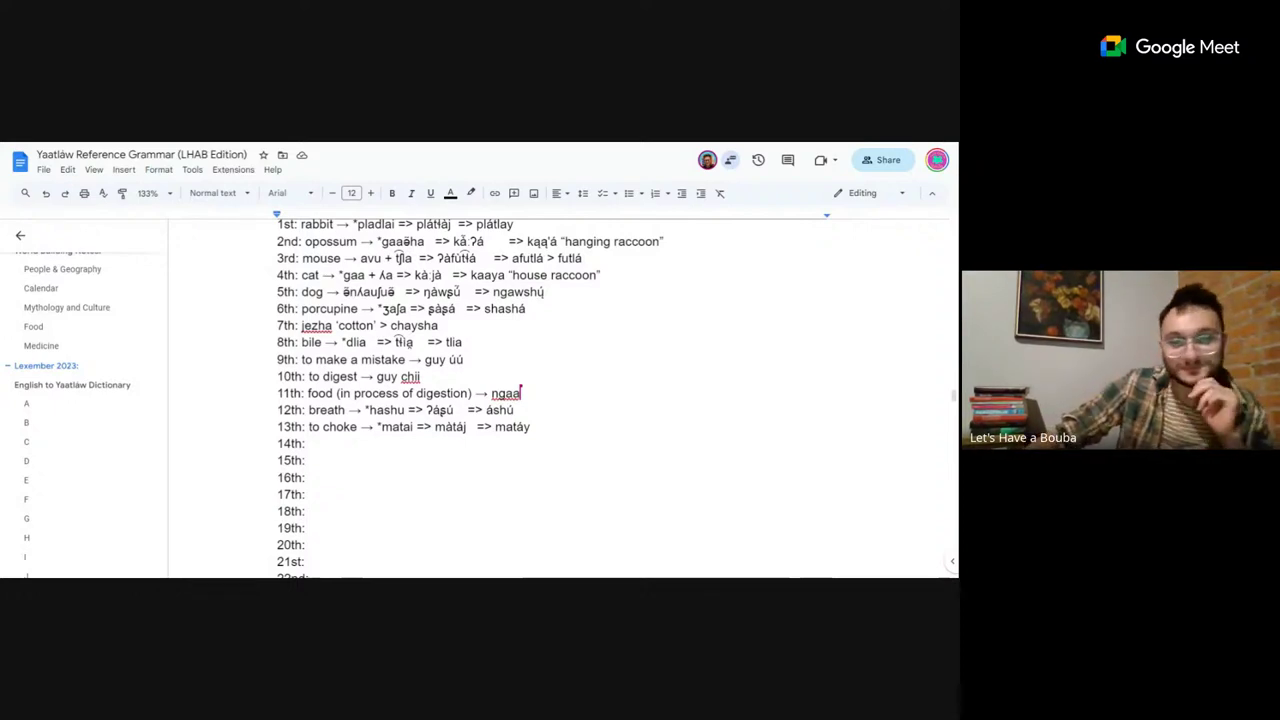
Check the "algae" entry in the dictionary's A section and look up the classifier for plants shorter than a human in the Classifier List.
click(61, 407)
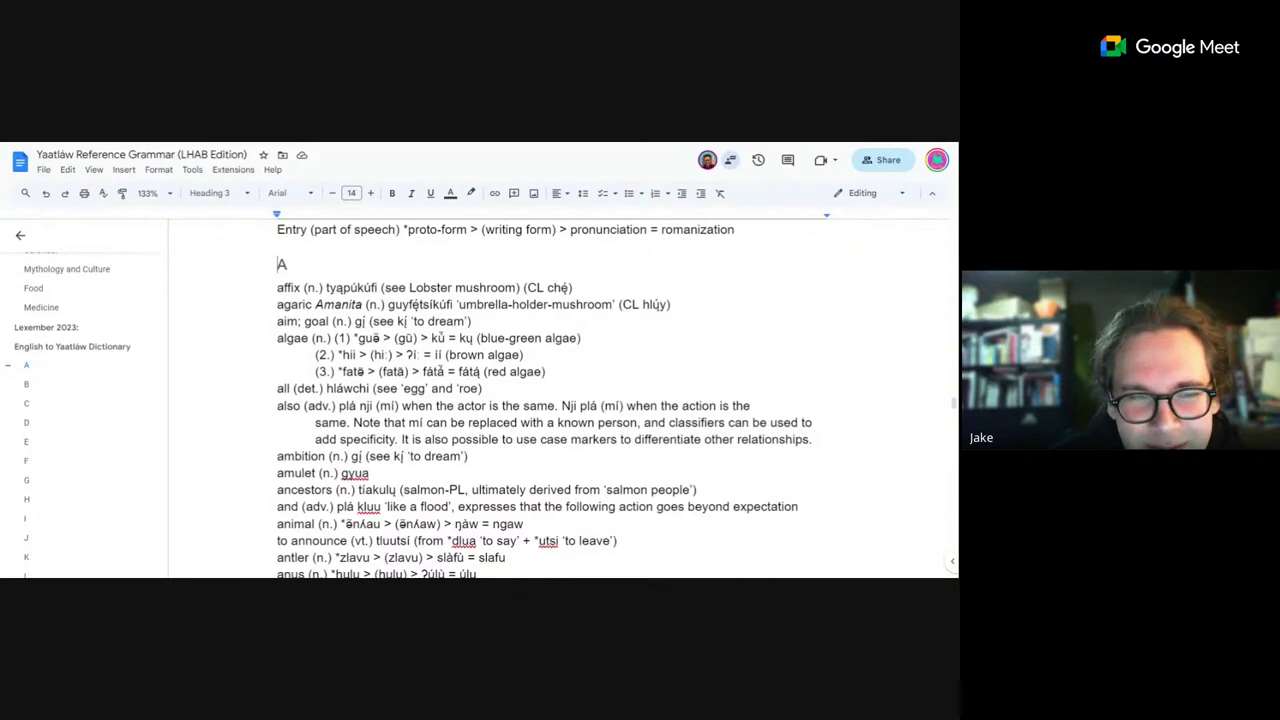
click(366, 321)
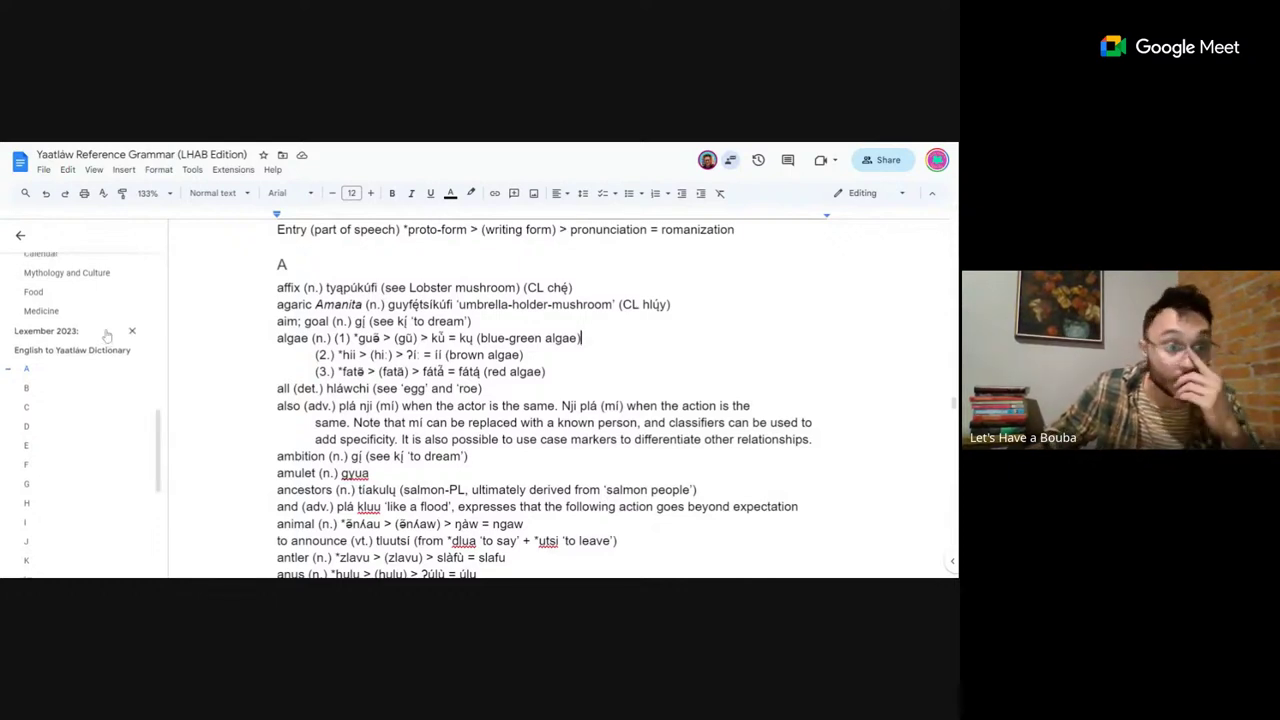
scroll(78, 373, up, 3)
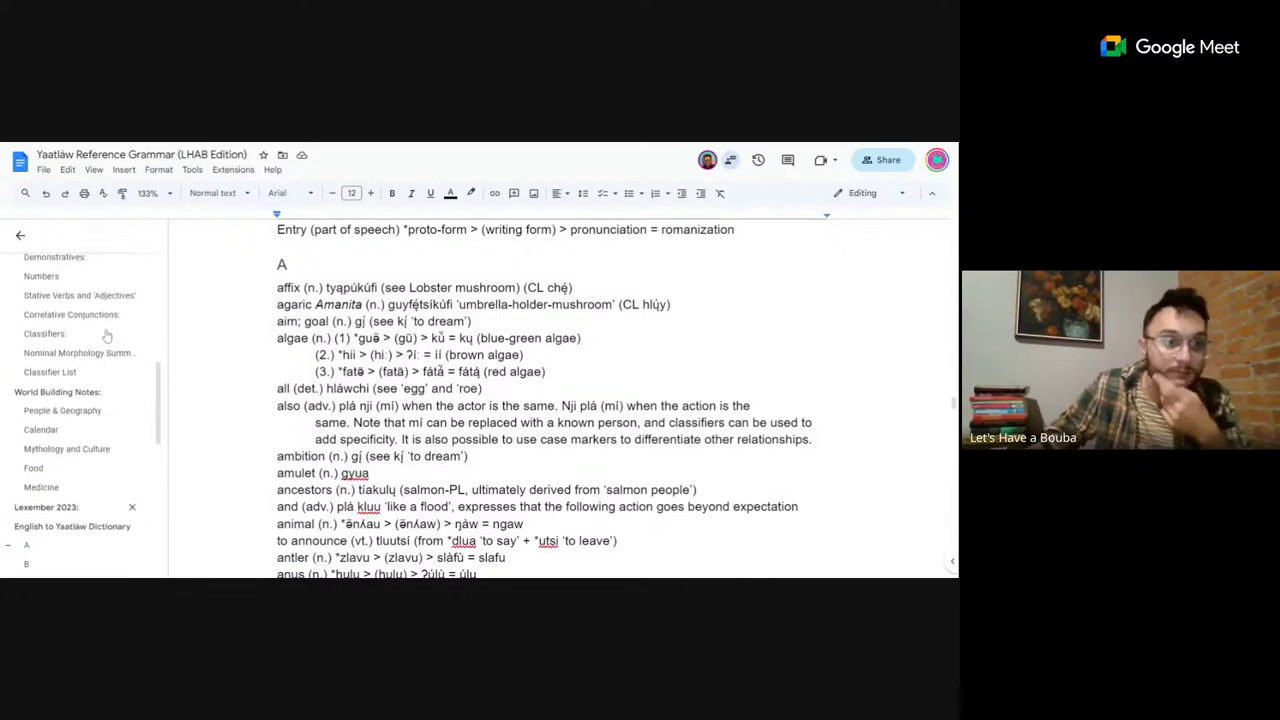
click(50, 371)
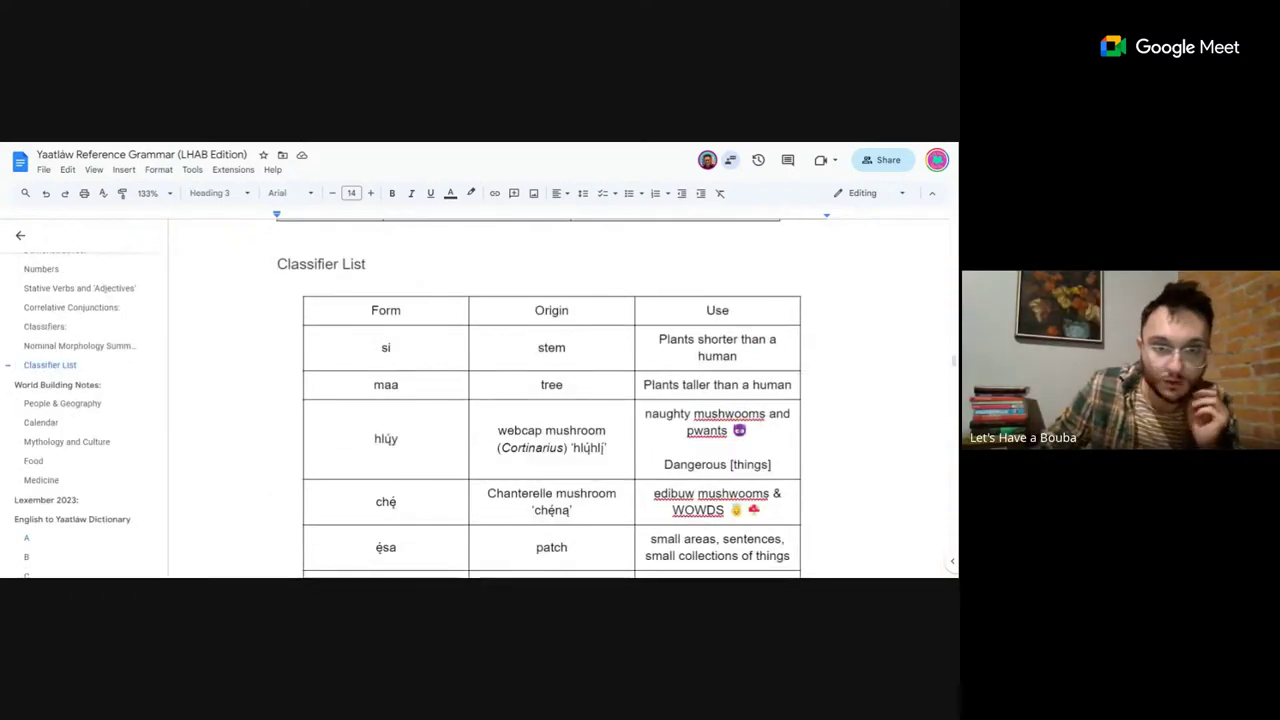
scroll(539, 398, down, 1)
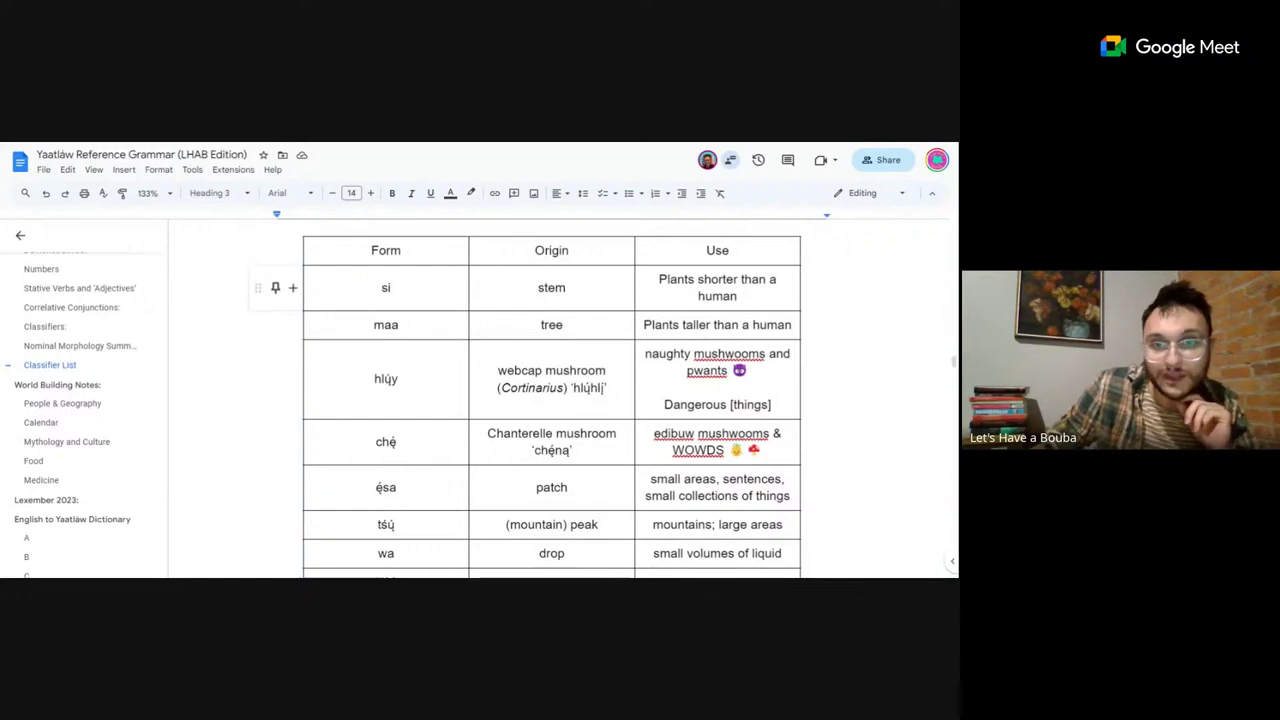
click(386, 287)
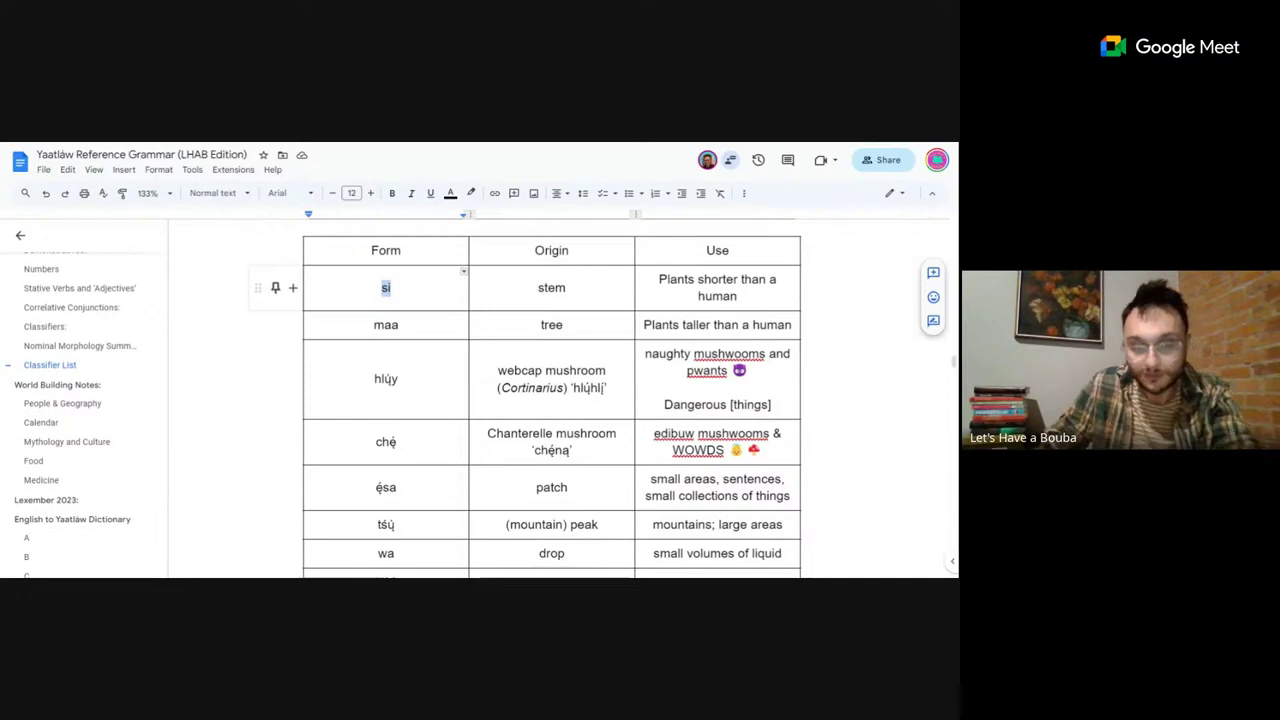
Add "(CL si)" to the blue-green and brown algae senses in the dictionary, and start "(CL" after red algae.
click(54, 548)
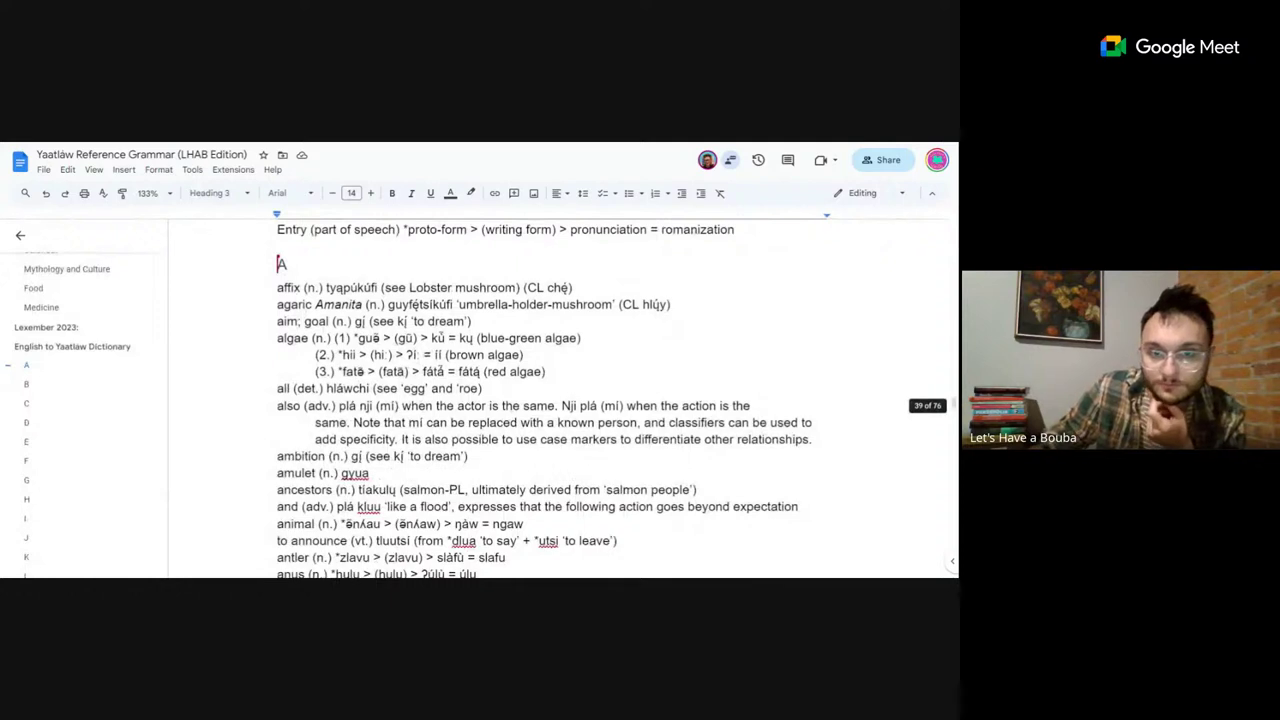
click(581, 338)
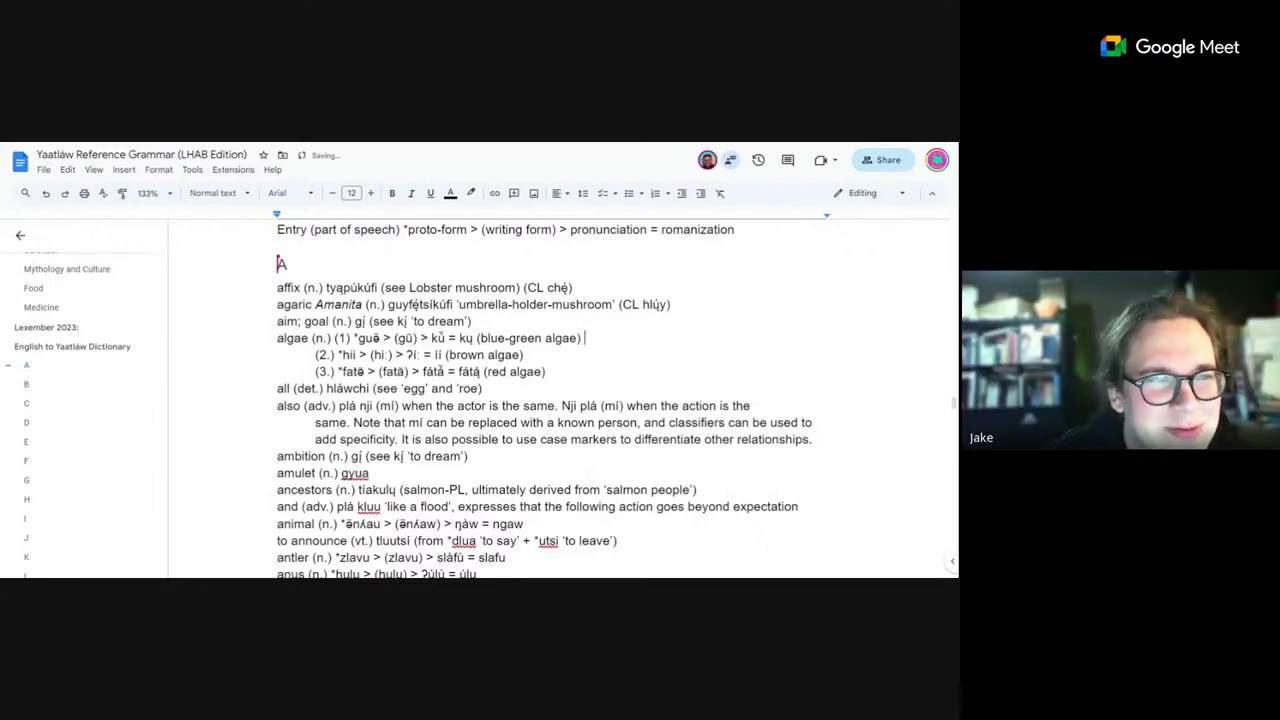
text((C)
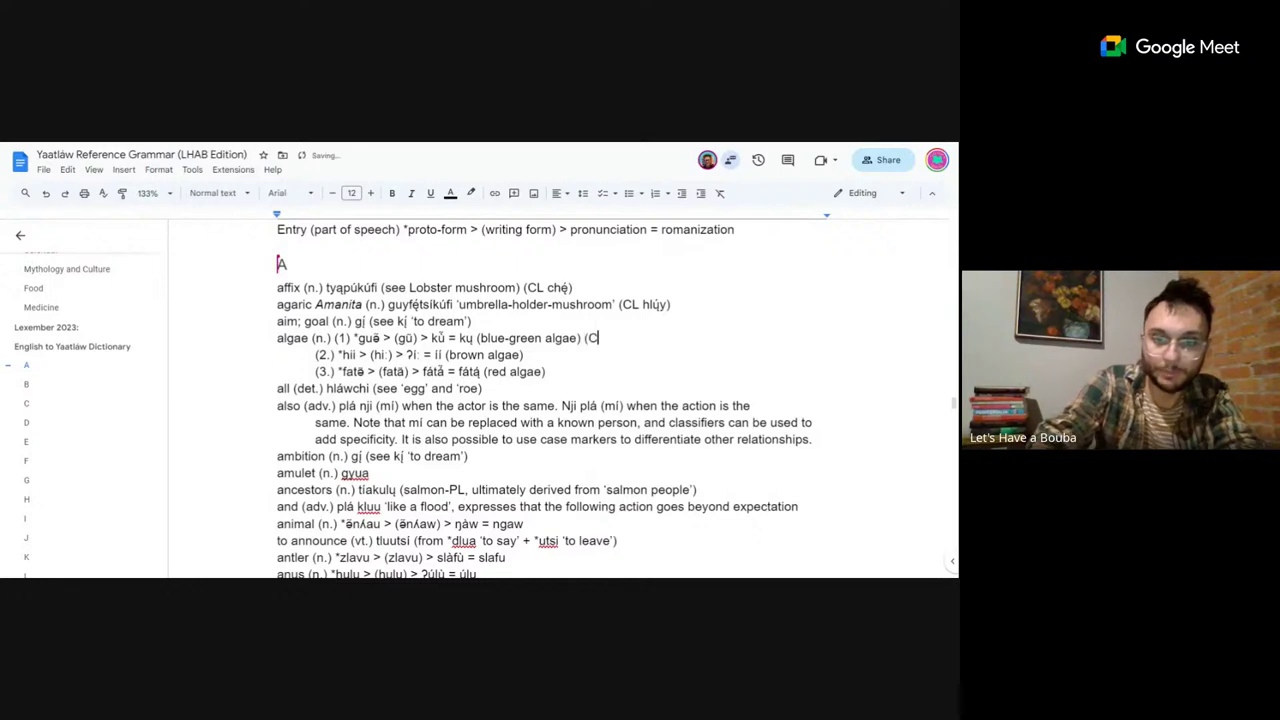
text(L si)
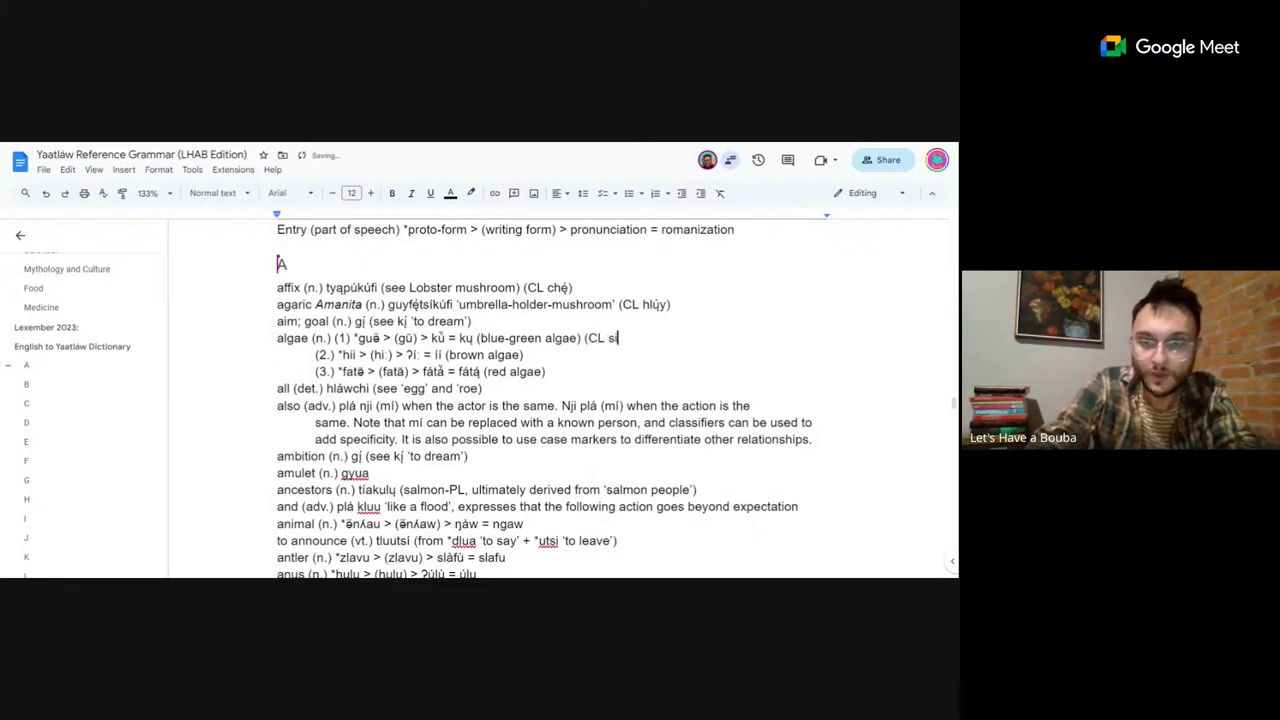
text())
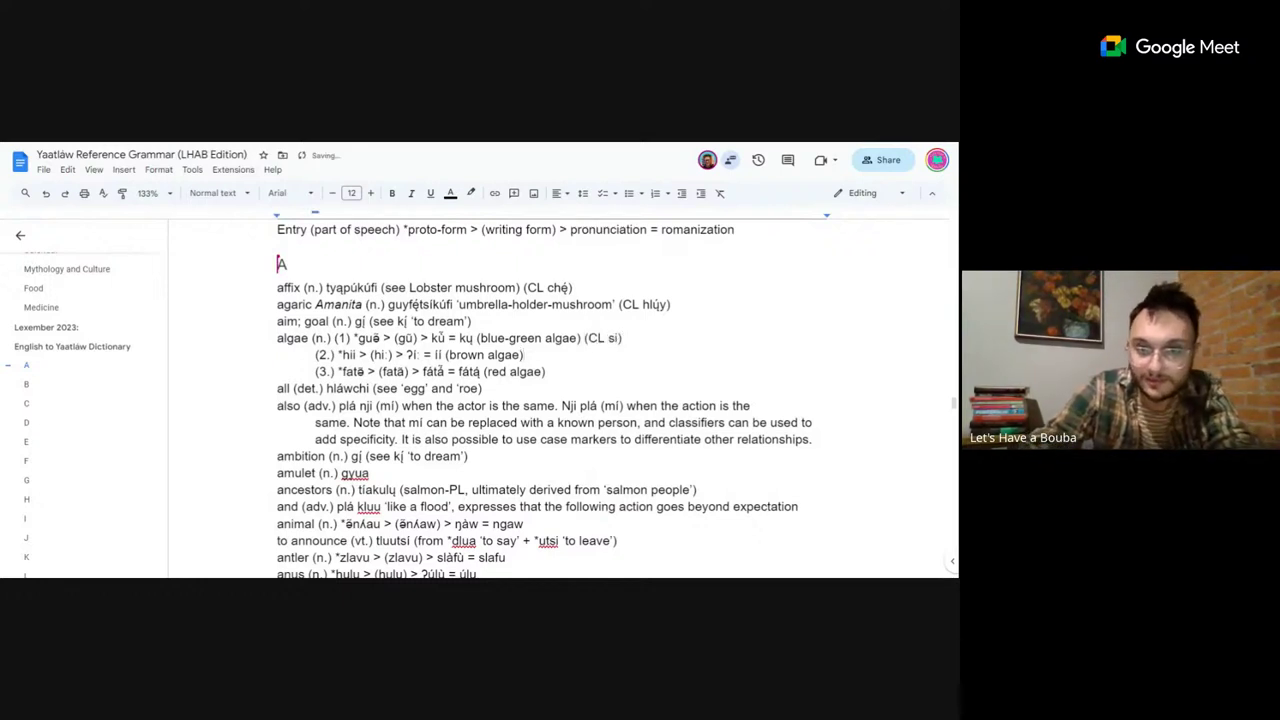
text(()
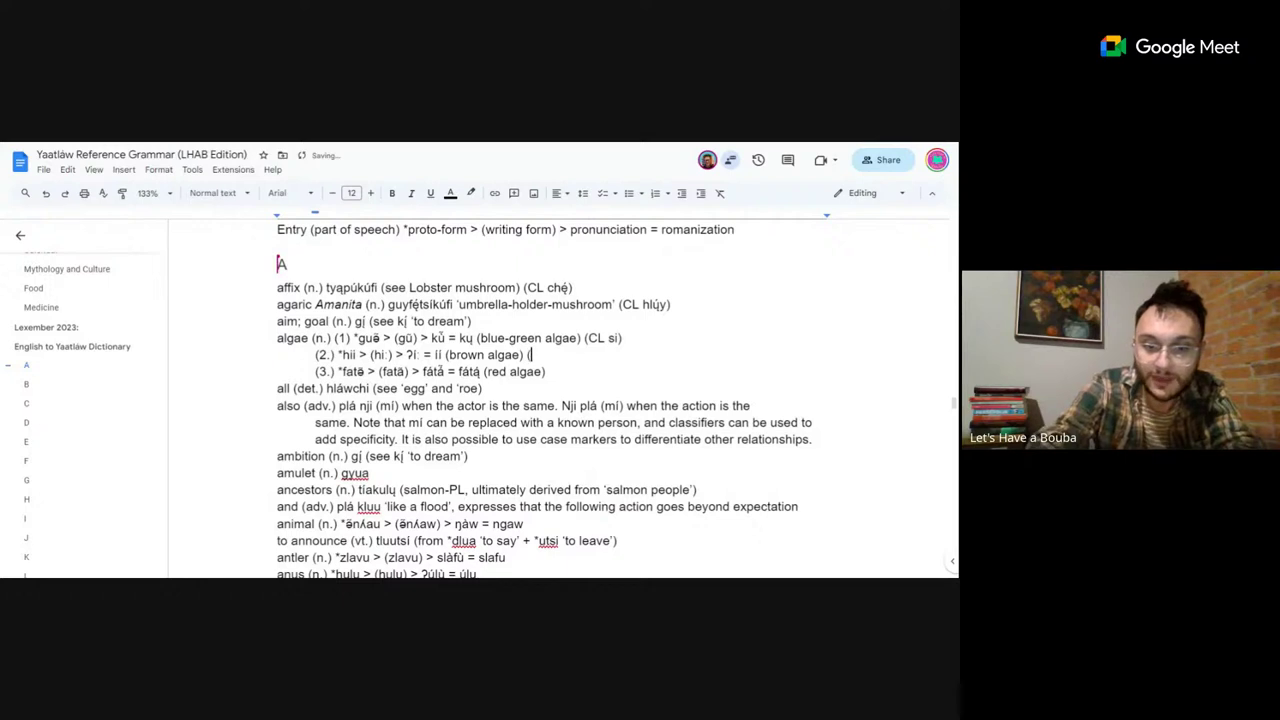
text(CL si))
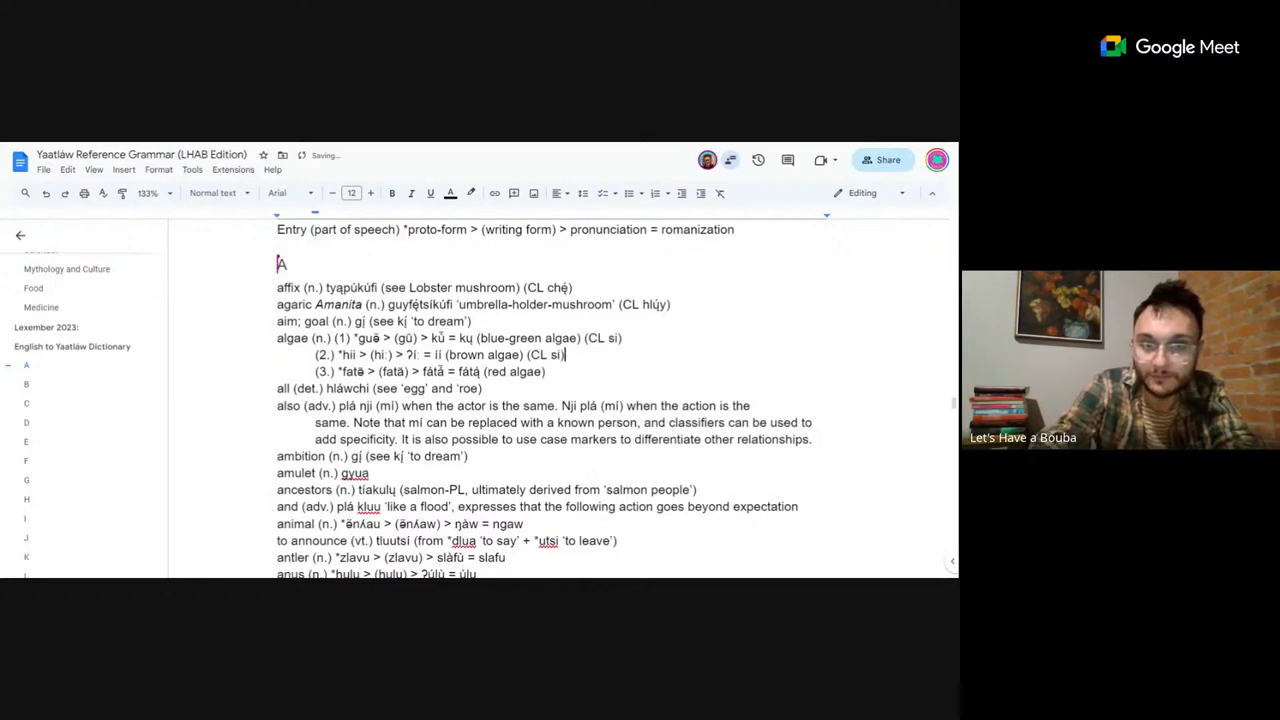
click(546, 371)
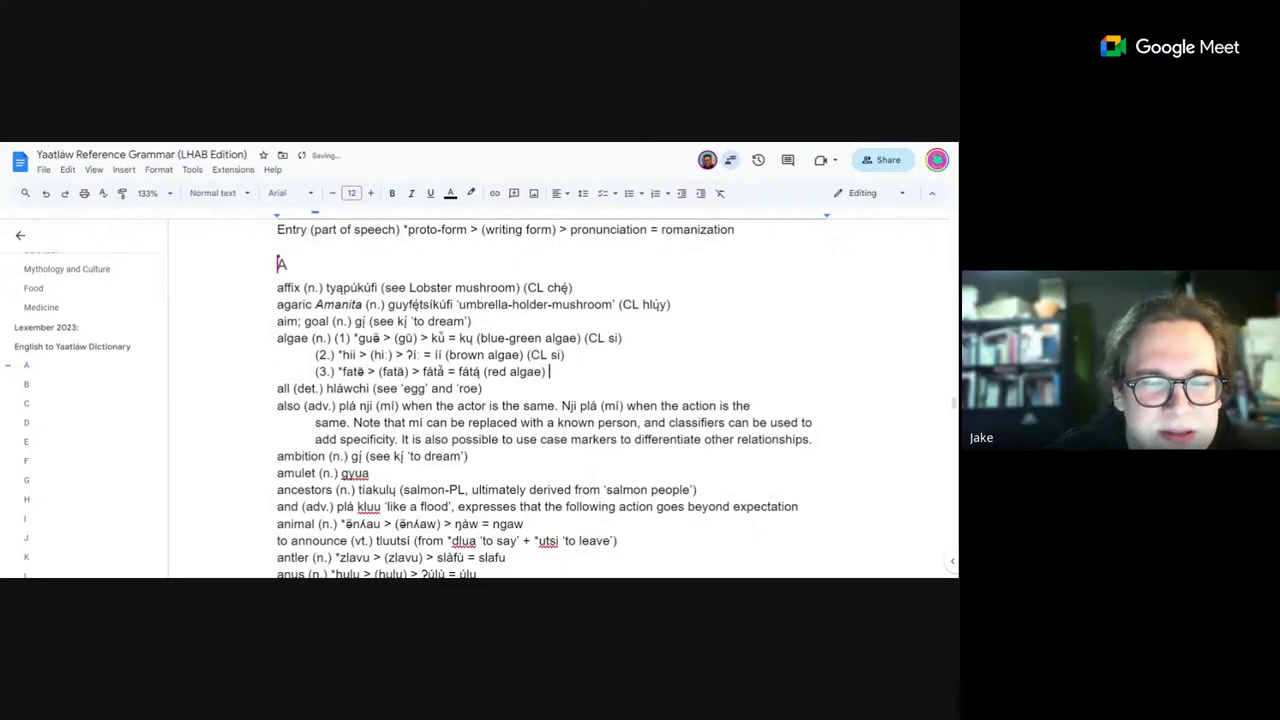
text((CL)
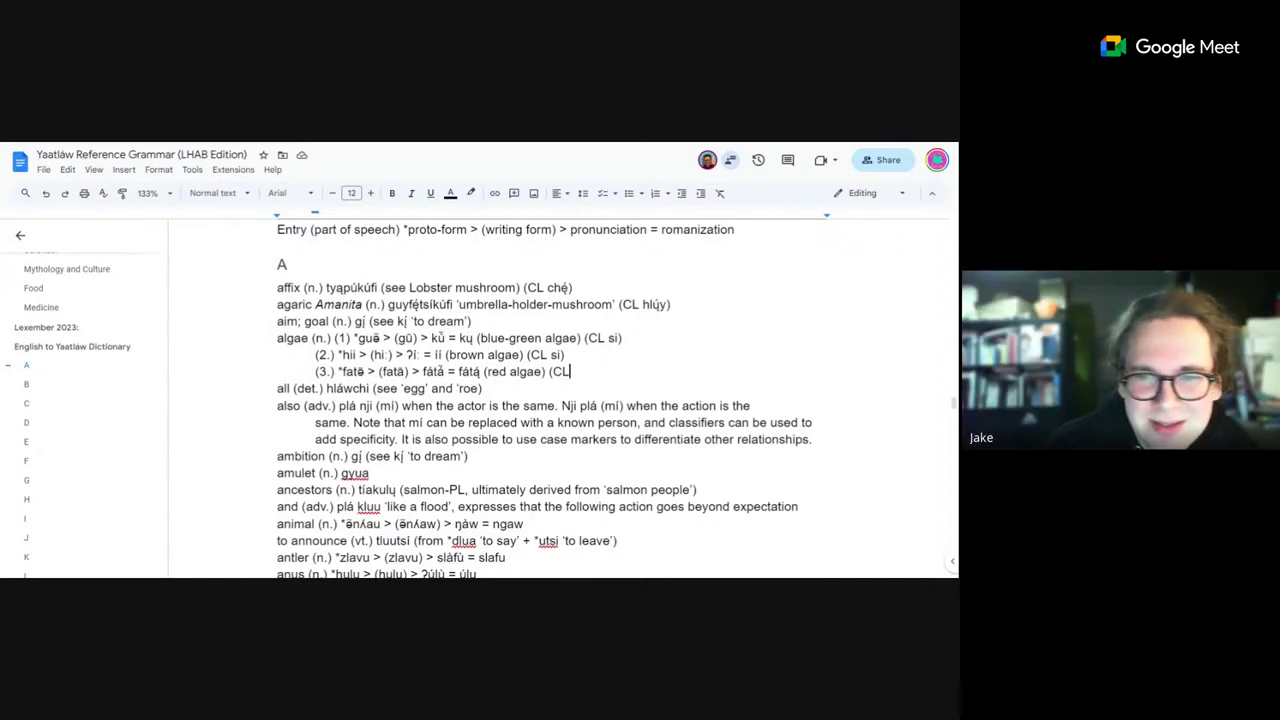
Find the "patch" entry in the dictionary's P section and select its romanized form "ę́sa".
scroll(544, 400, up, 1)
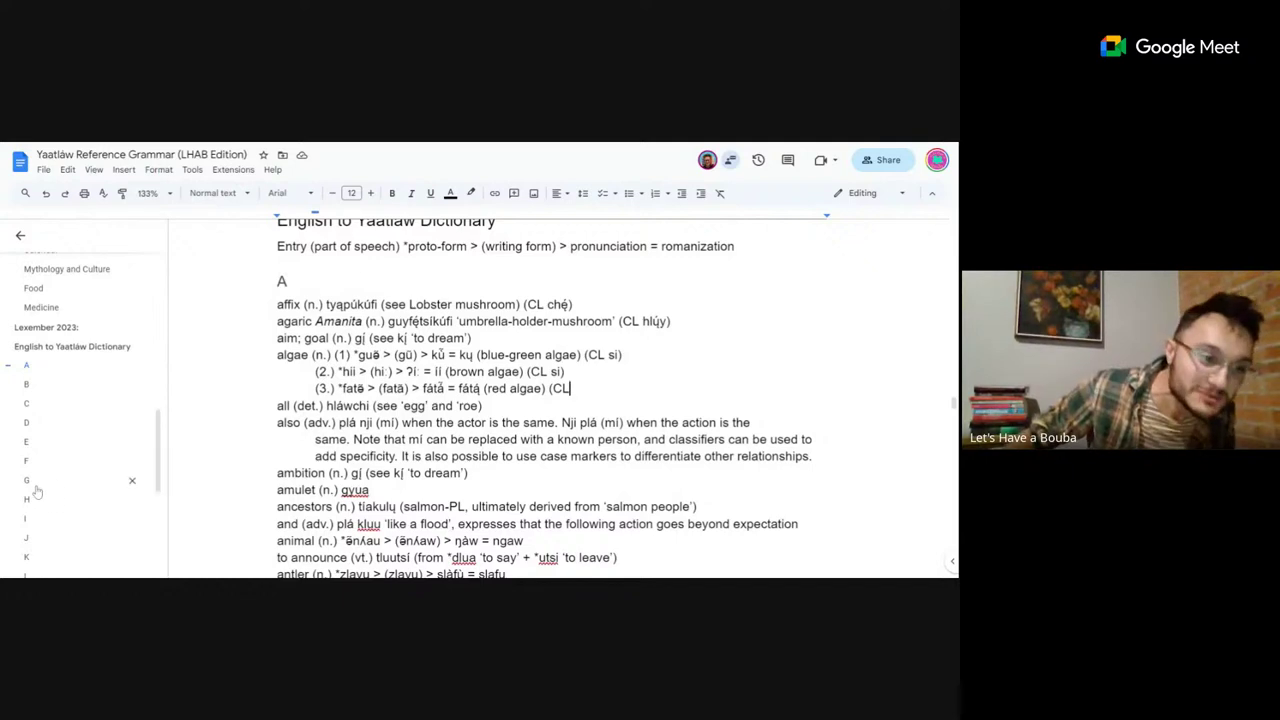
scroll(44, 481, down, 2)
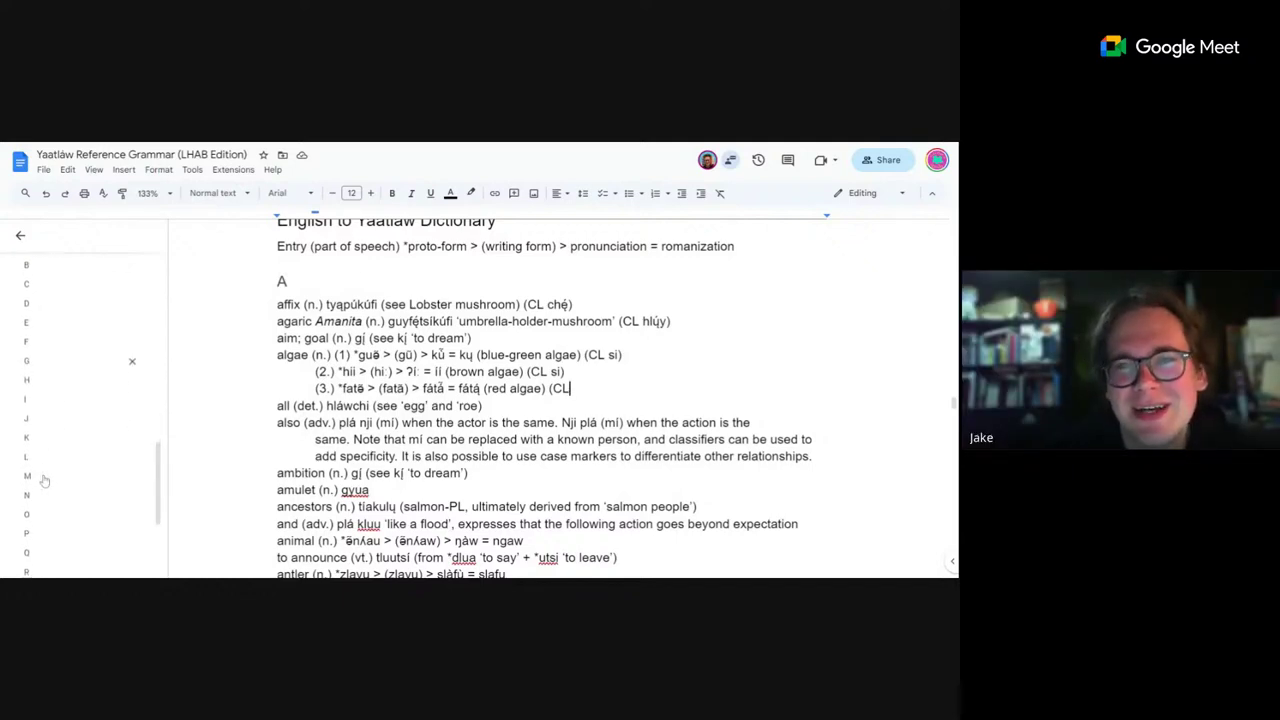
click(40, 536)
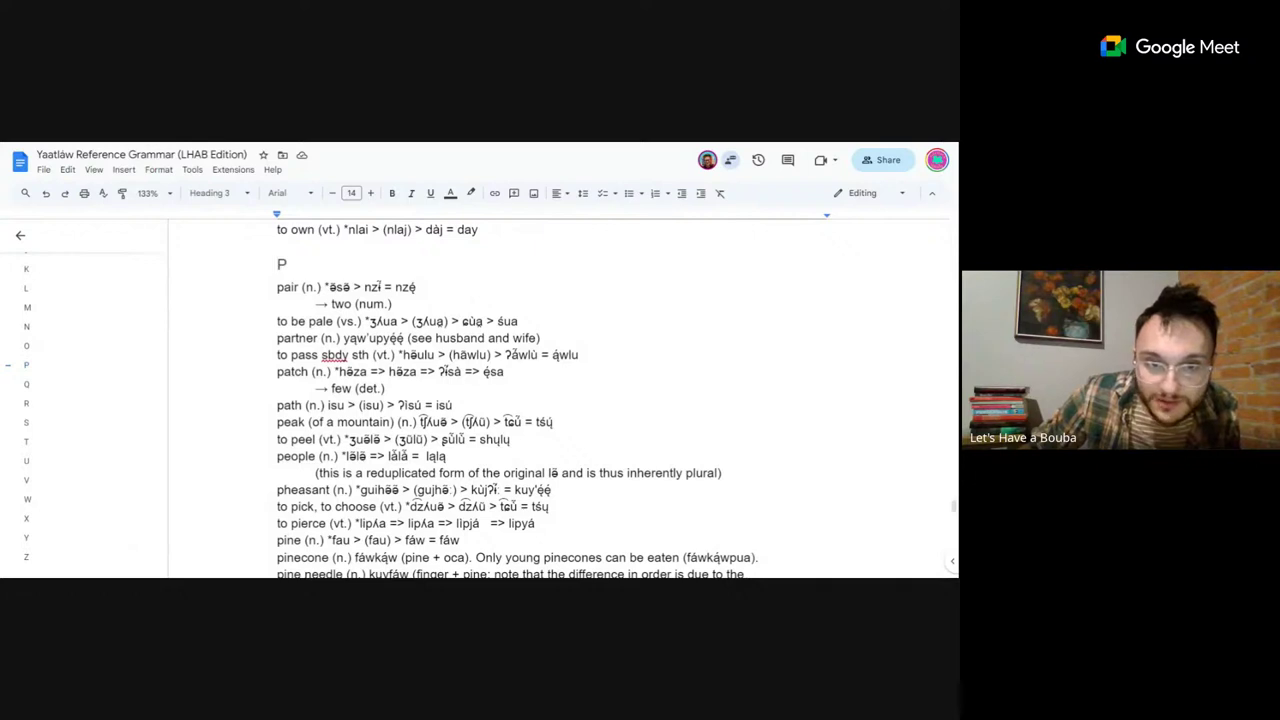
drag(483, 371, 504, 371)
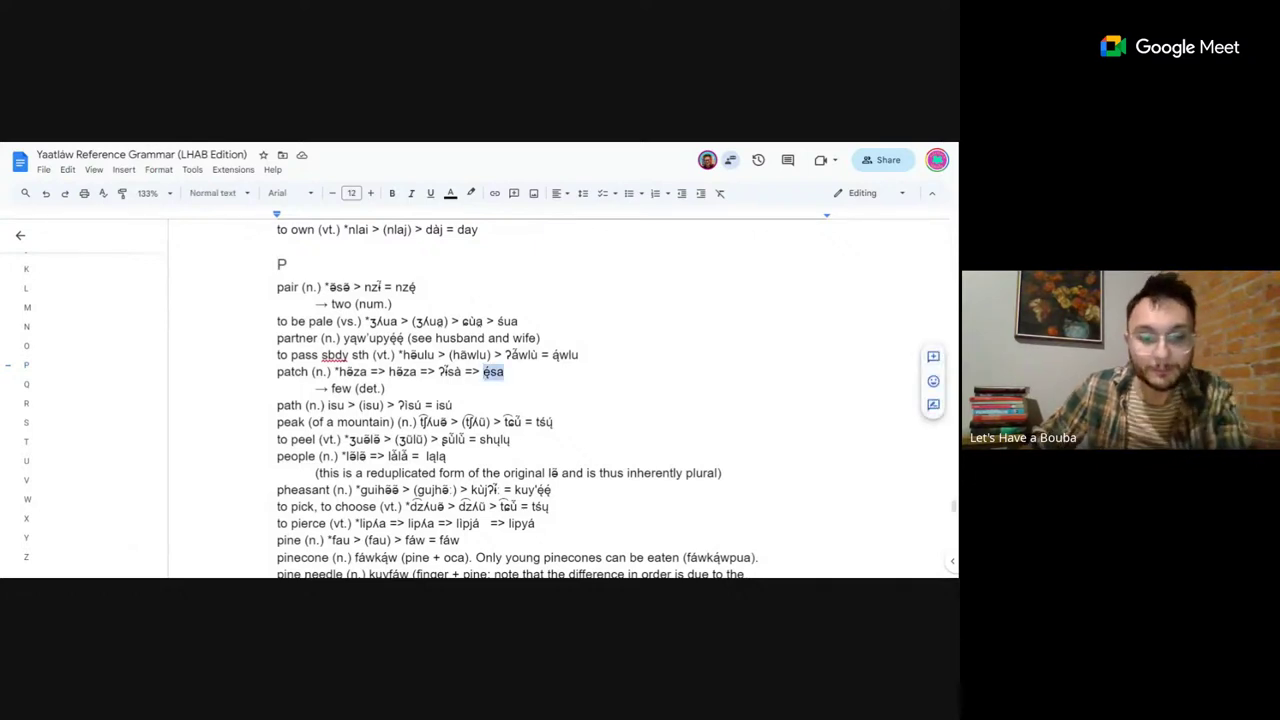
scroll(69, 354, up, 5)
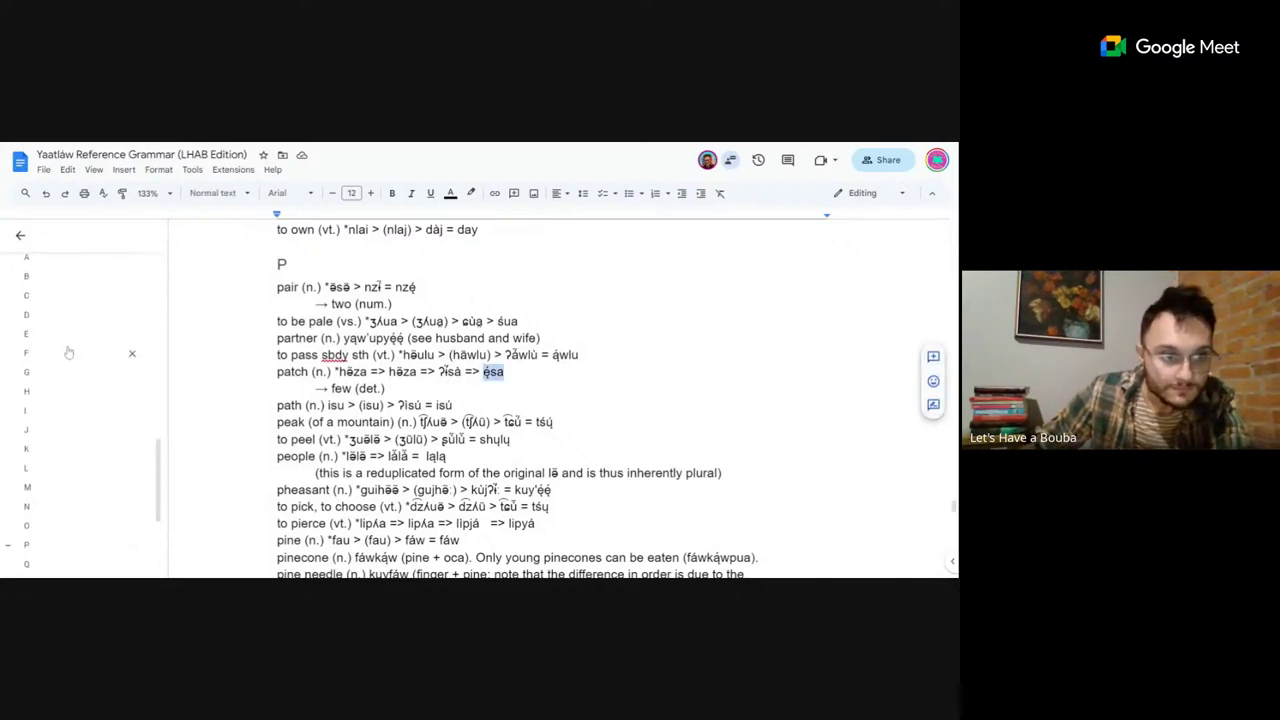
Set the classifier of the blue-green, brown and red algae senses to "(CL ę́sa)" in the dictionary's A section.
click(56, 438)
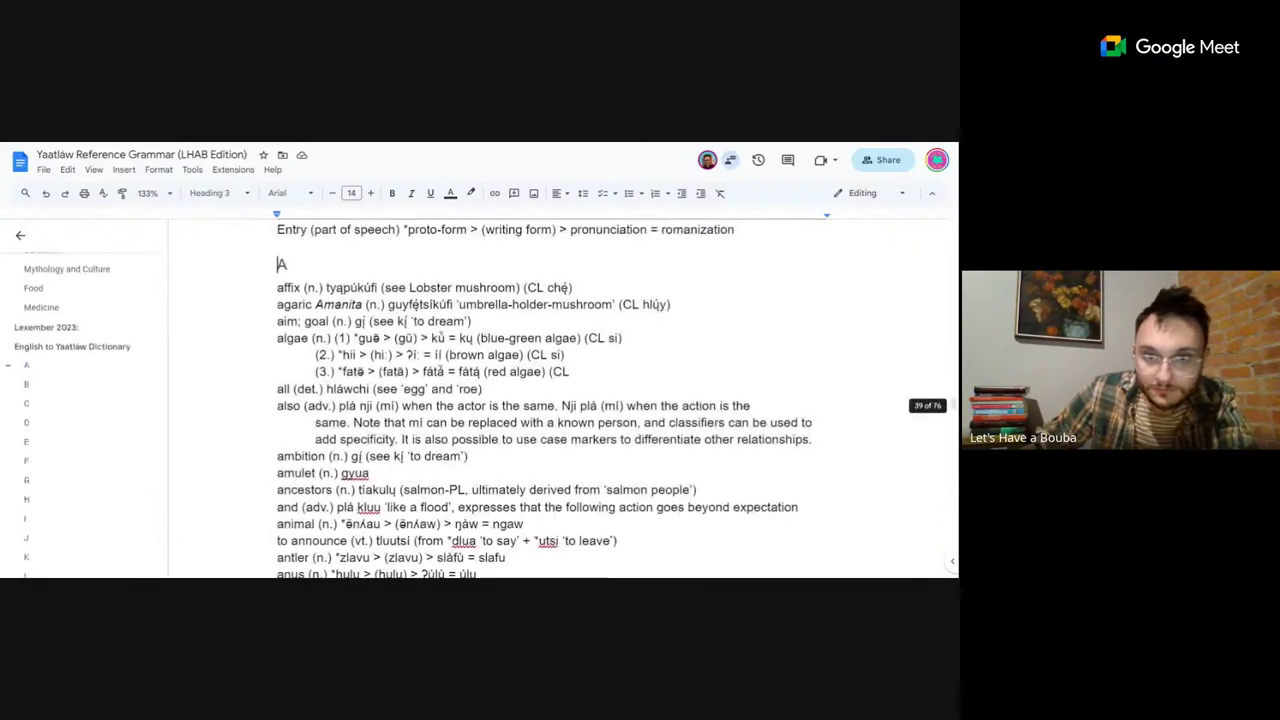
drag(607, 338, 618, 338)
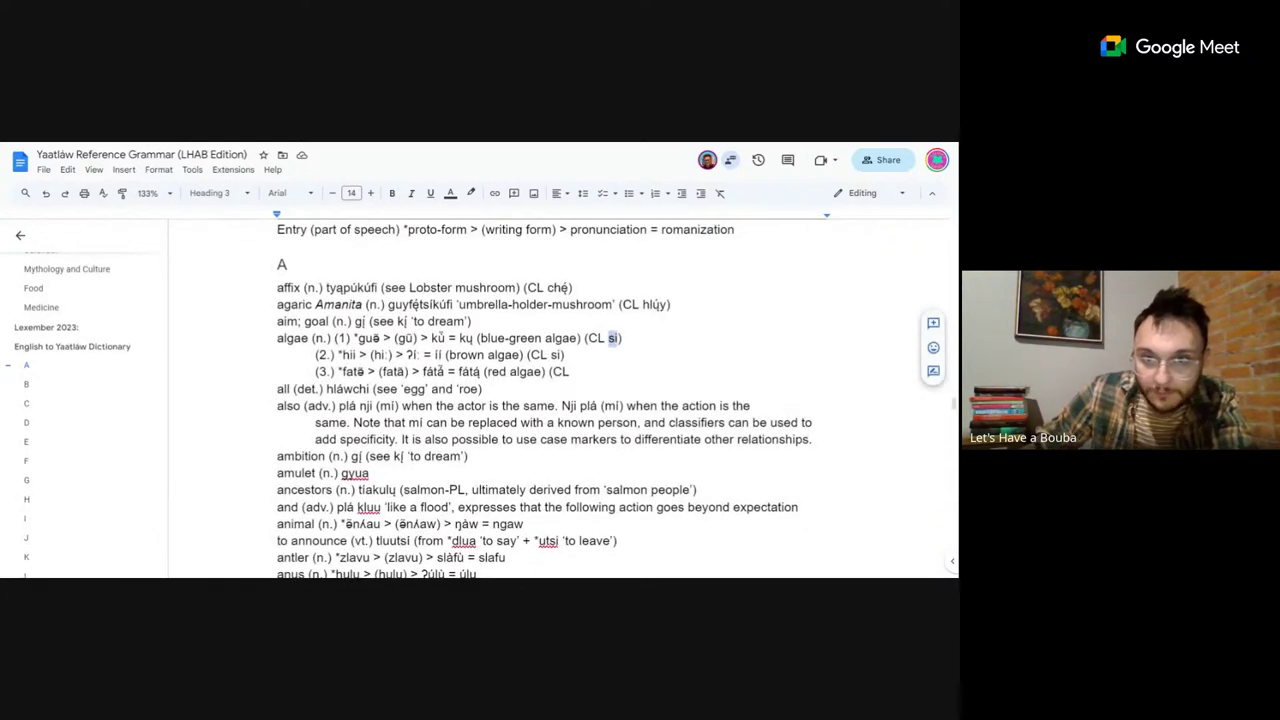
text(ǫsa)
click(558, 355)
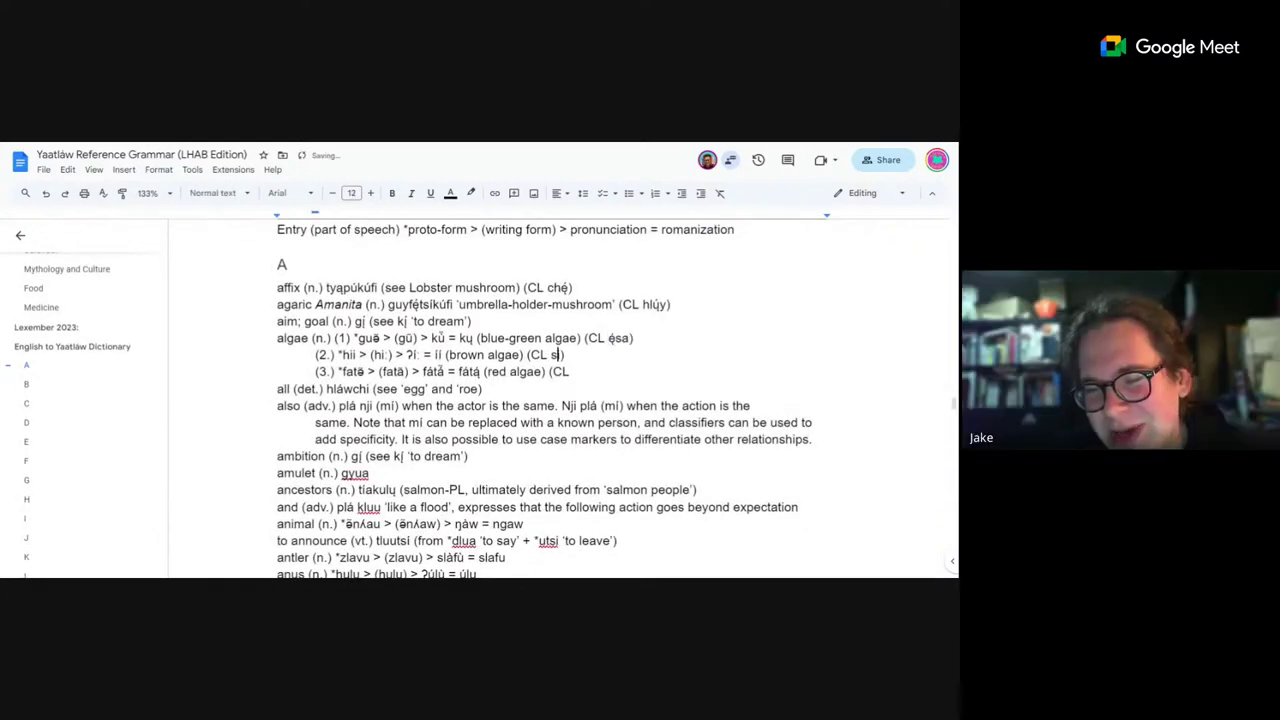
key(BackSpace)
key(BackSpace)
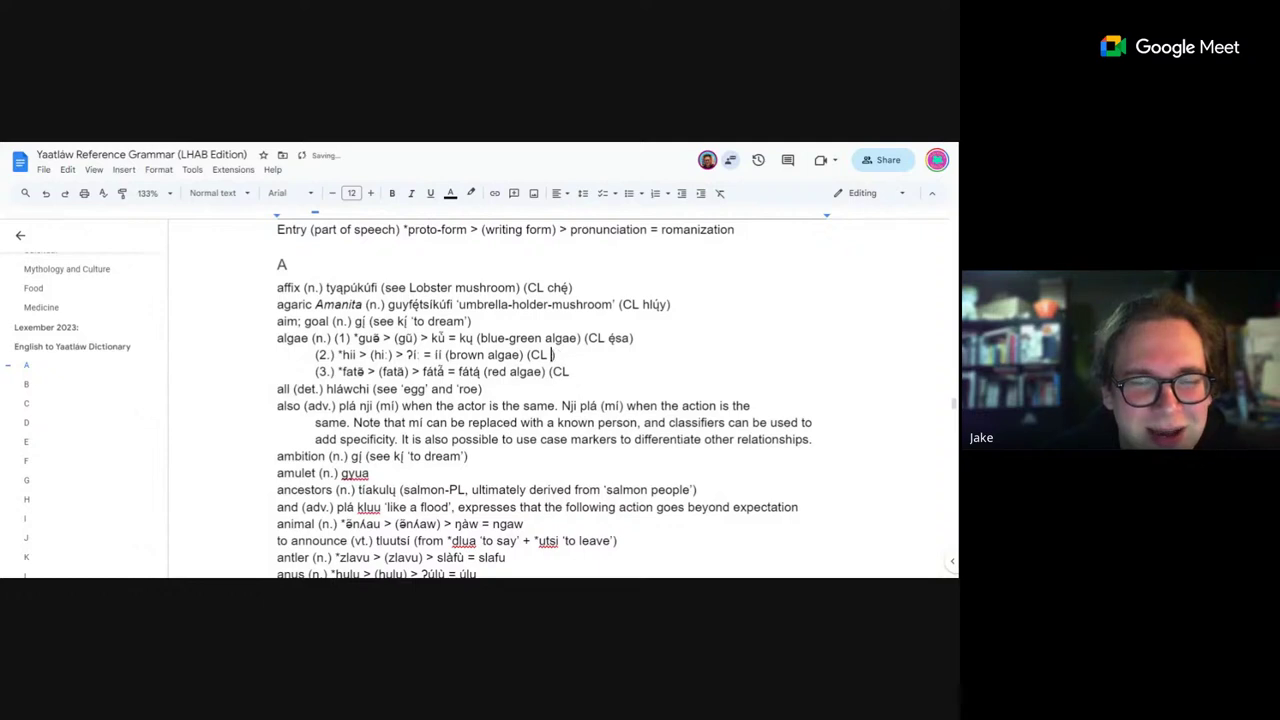
text(ǫsa)
click(570, 371)
text(ǫsa))
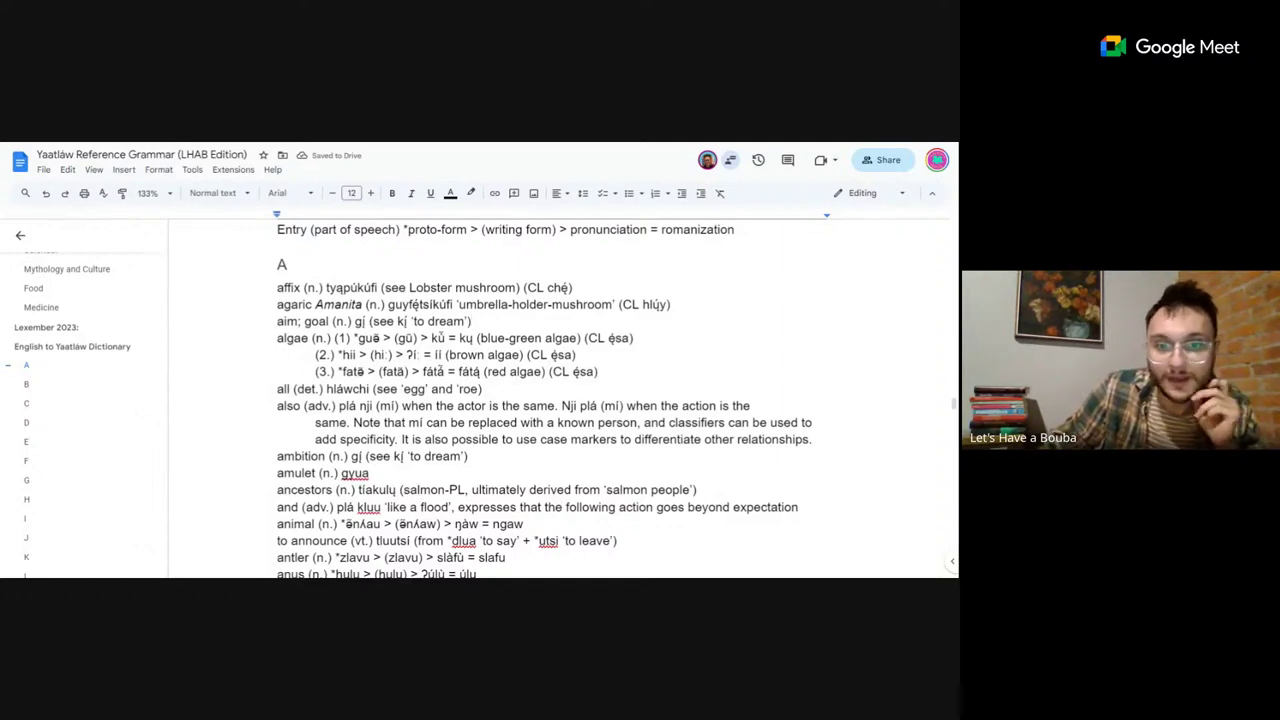
Find the classifier for methods and chosen ways in the Classifier List and select its form "isú".
click(468, 456)
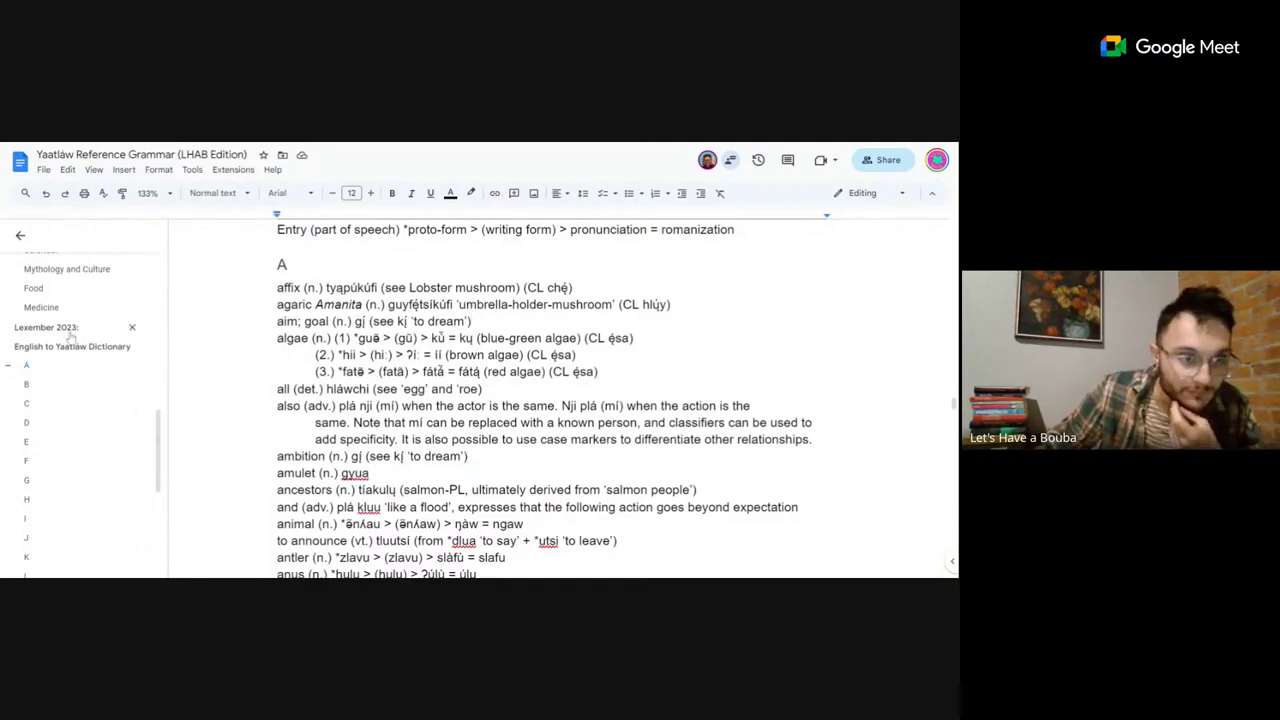
scroll(70, 338, up, 3)
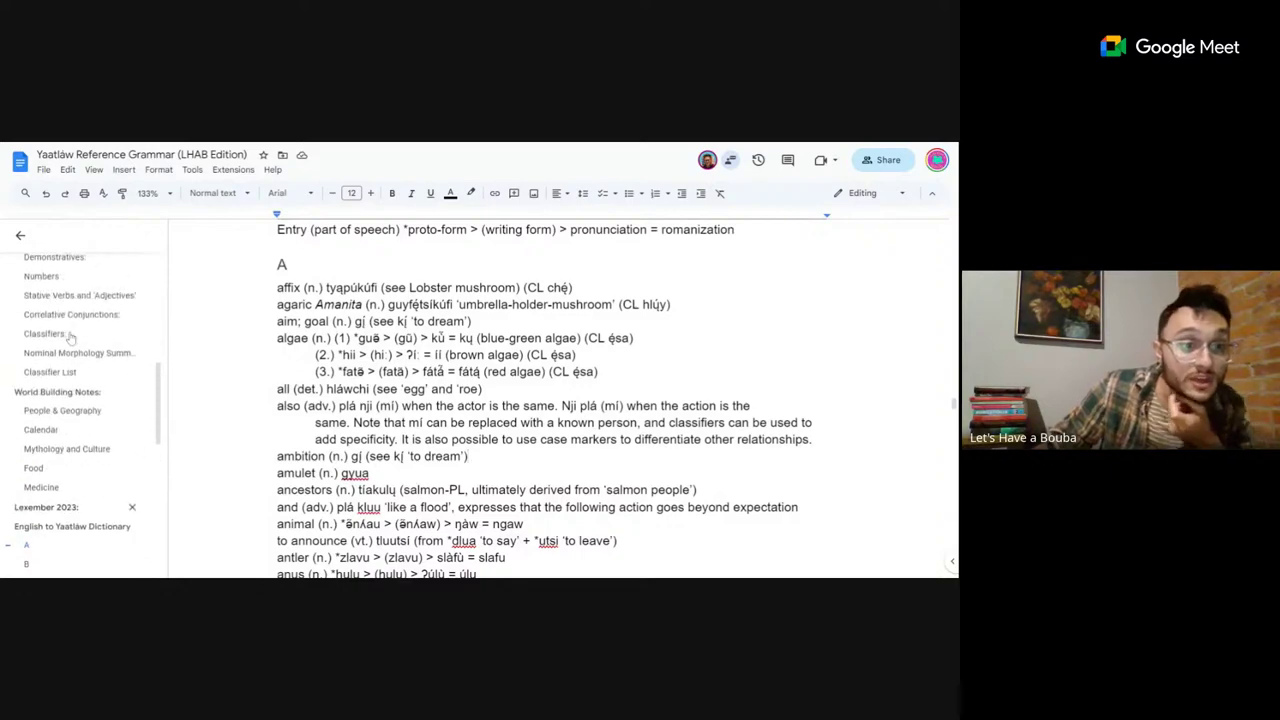
click(50, 371)
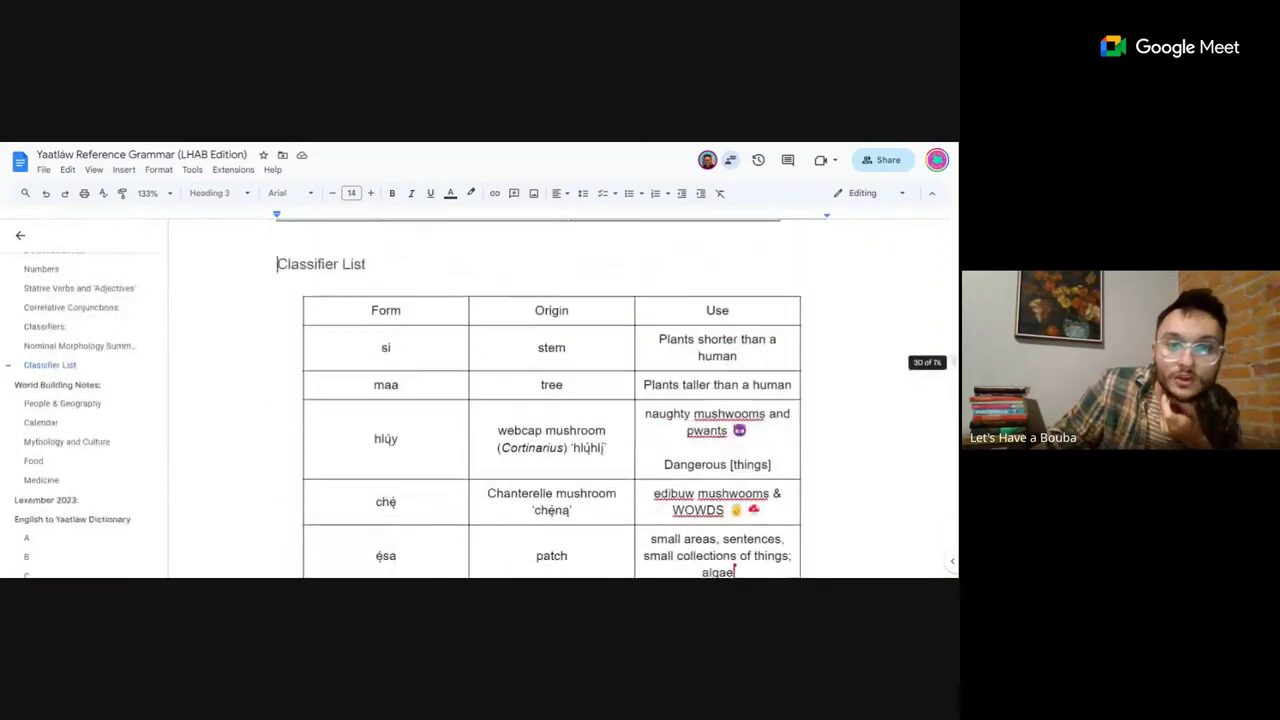
scroll(266, 391, down, 10)
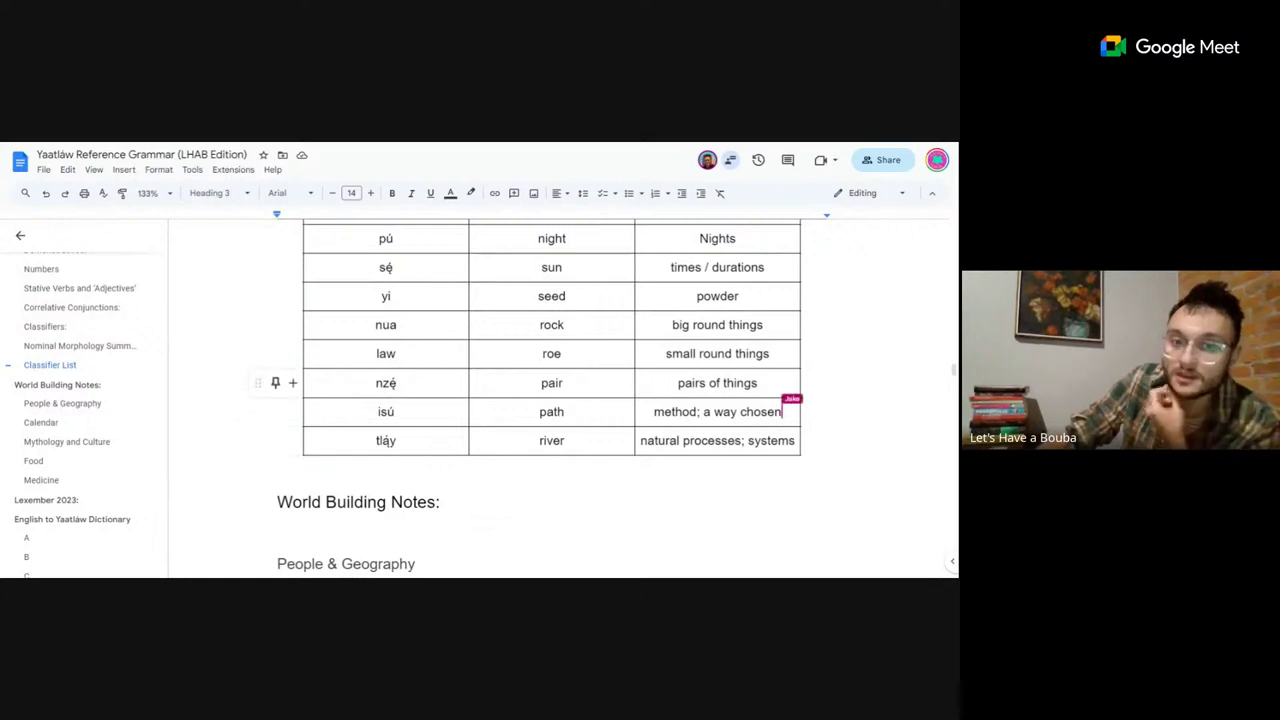
double_click(386, 411)
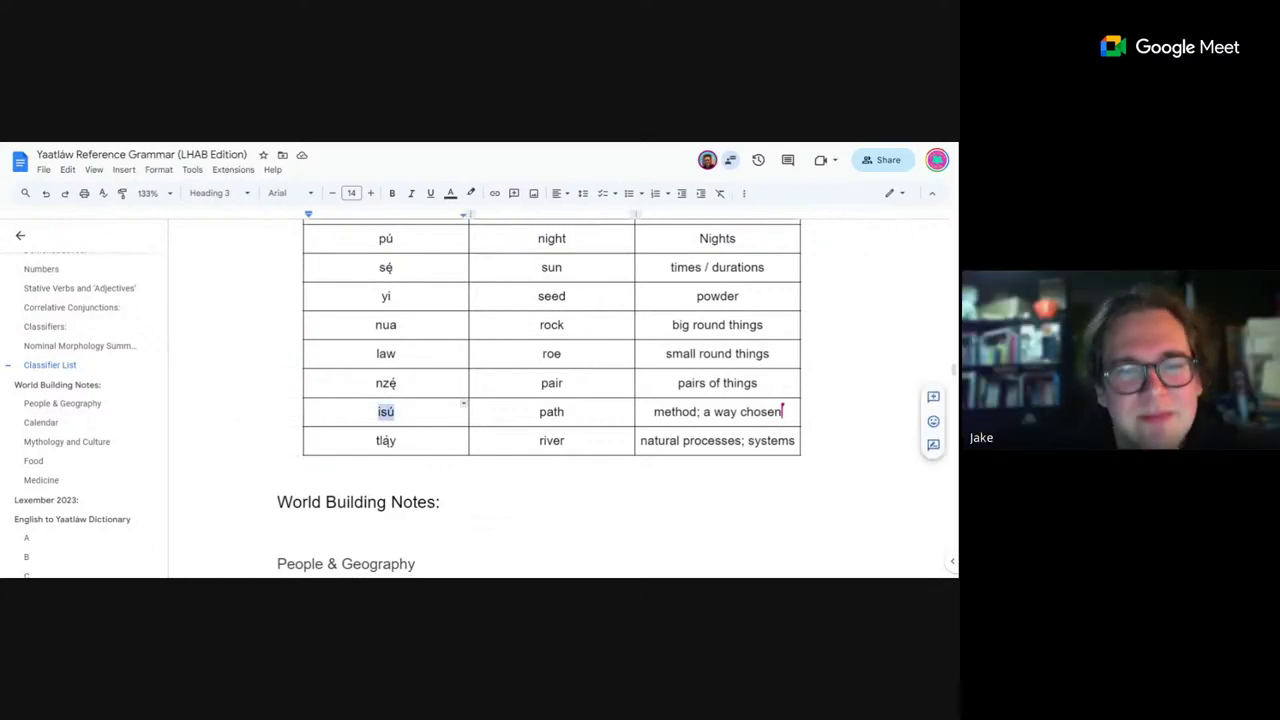
Add "(CL isú)" to the "aim; goal" and "ambition" entries in the dictionary's A section.
click(76, 519)
click(474, 383)
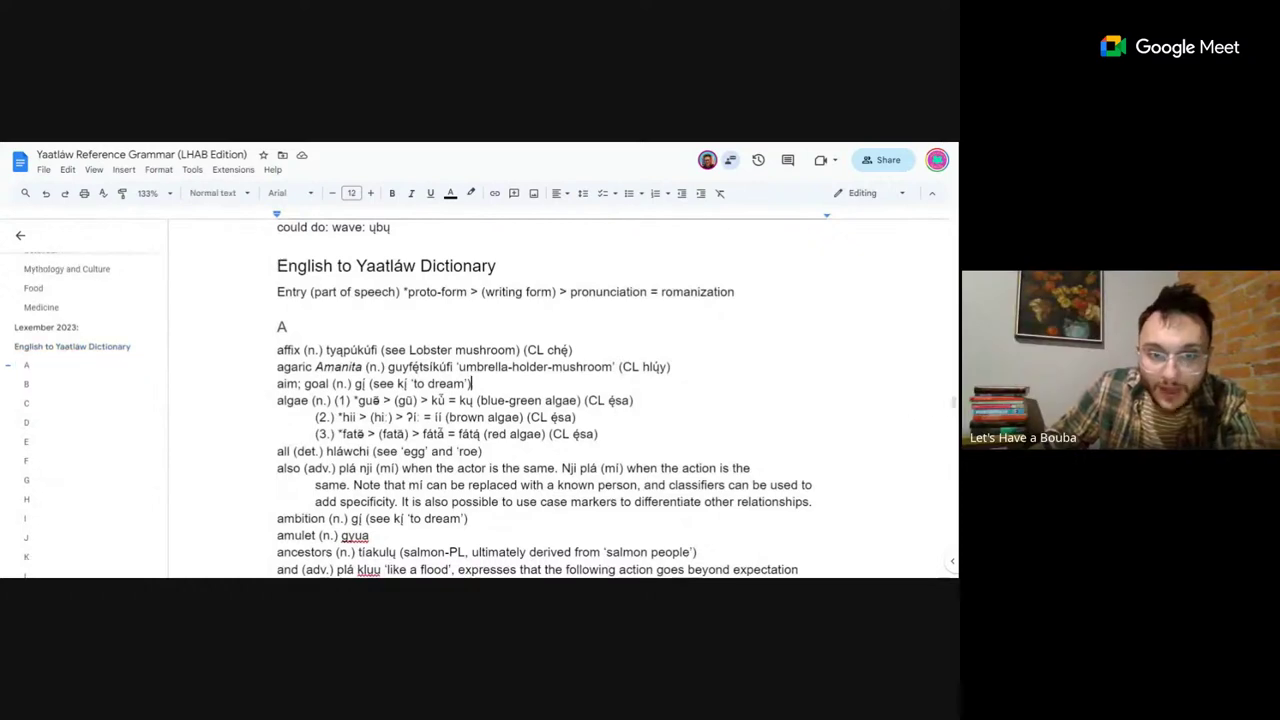
text((CL )
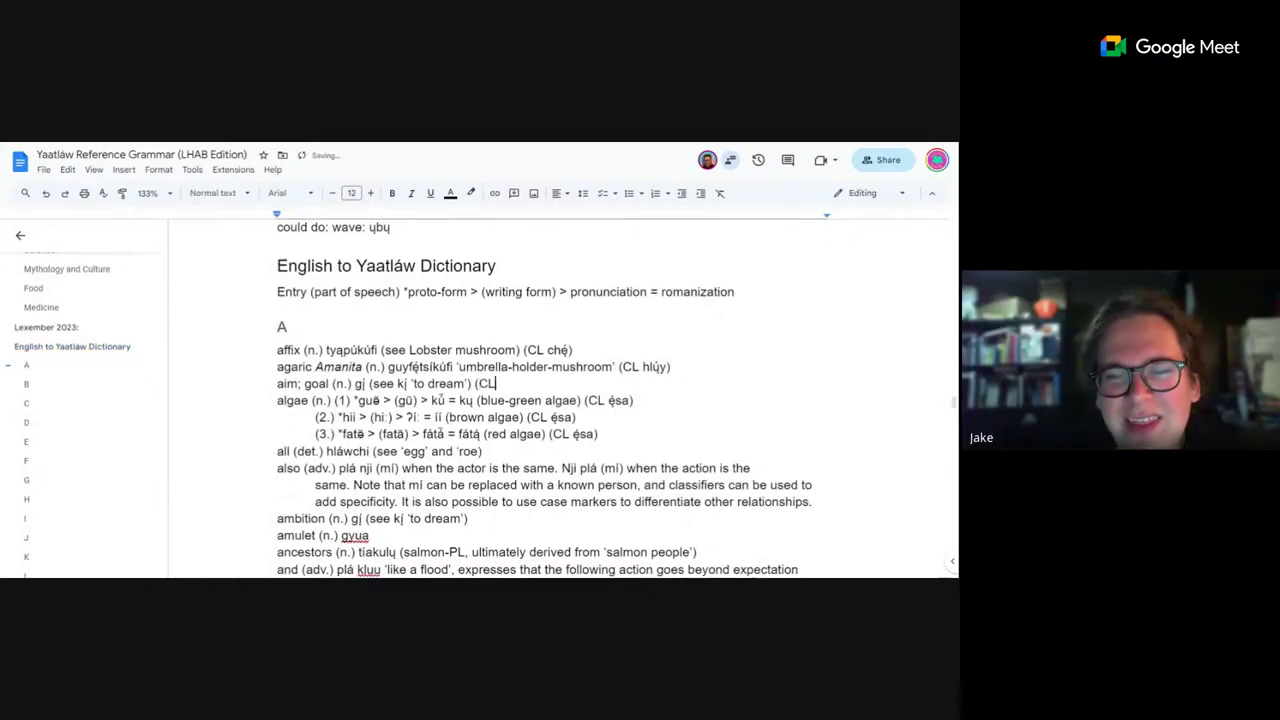
text(isú))
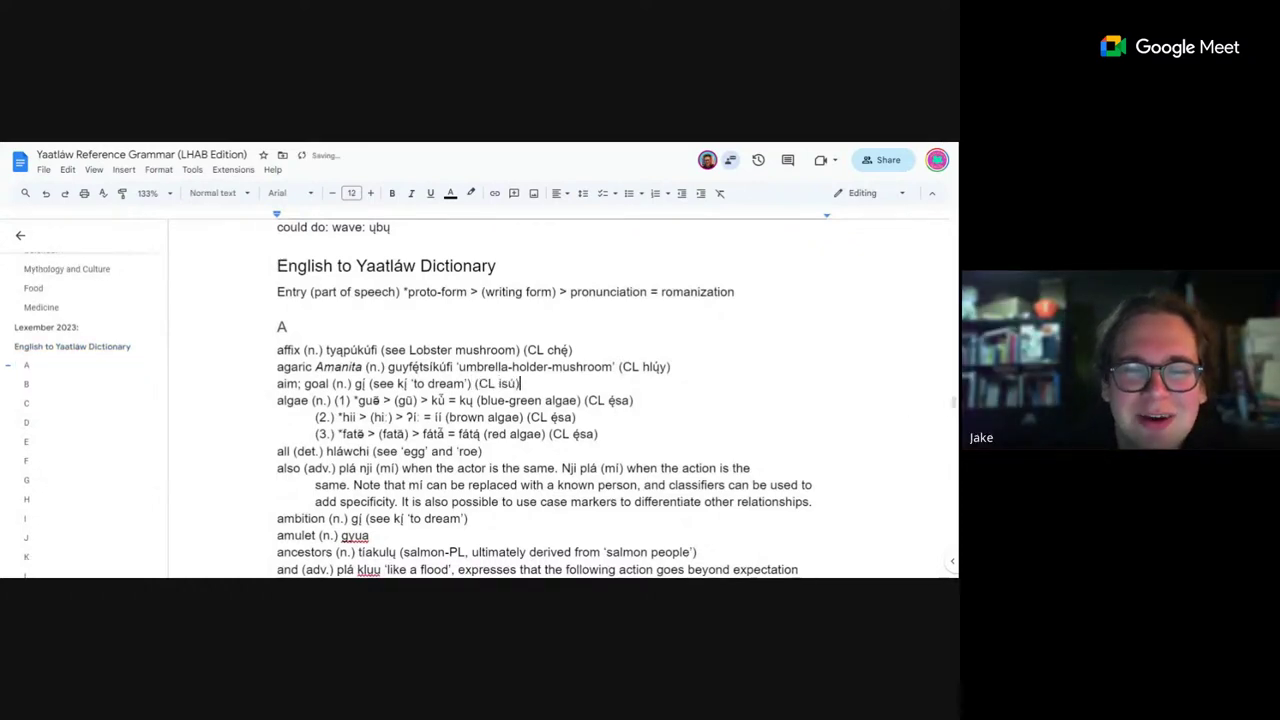
click(471, 518)
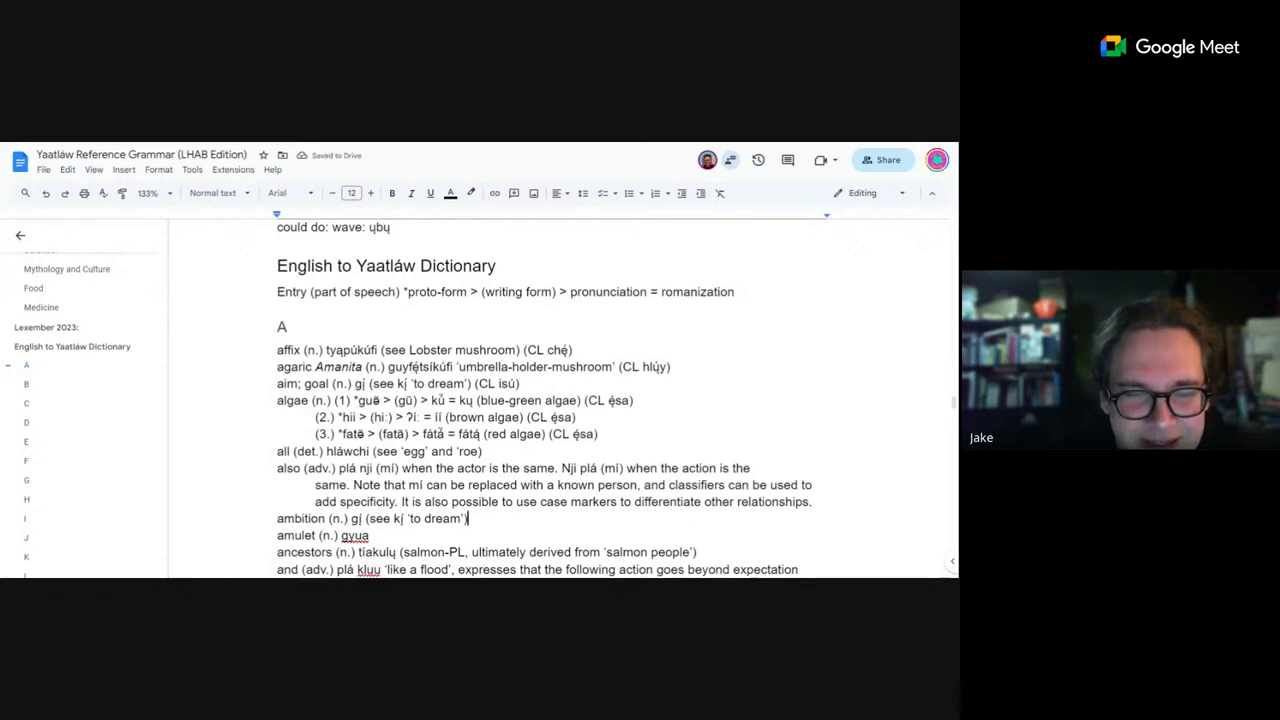
text((isú)
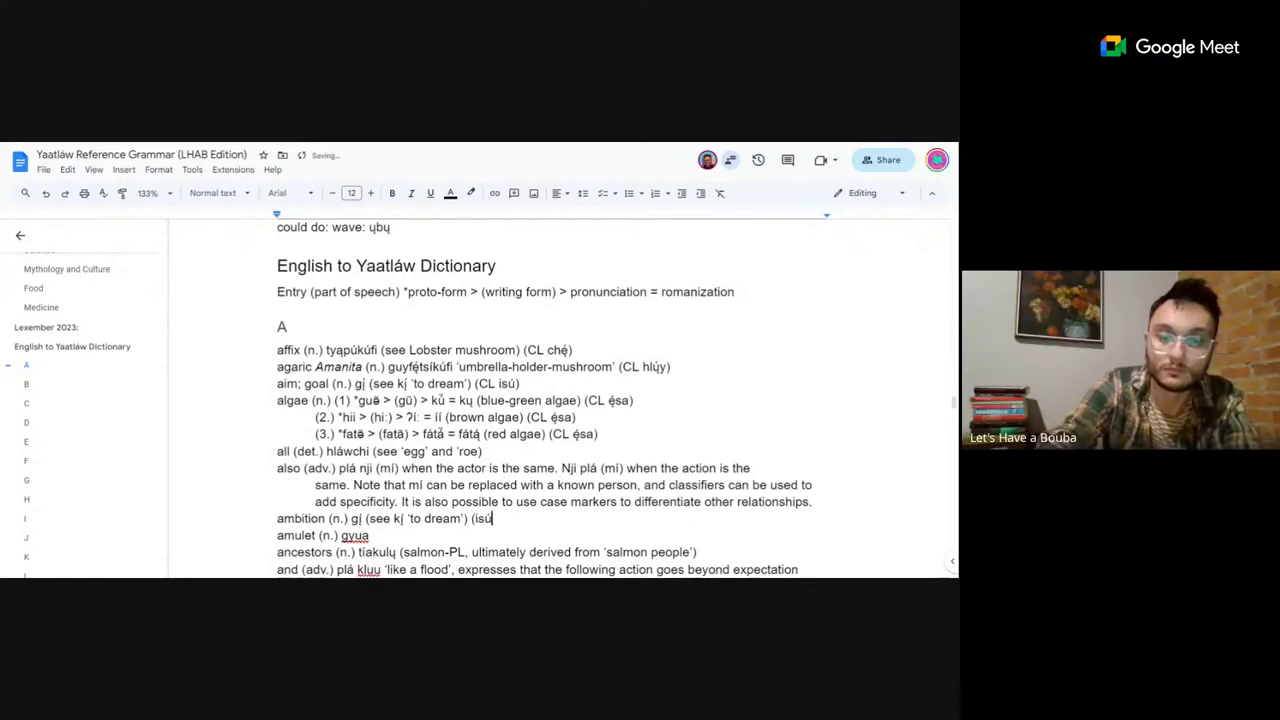
text(CL )
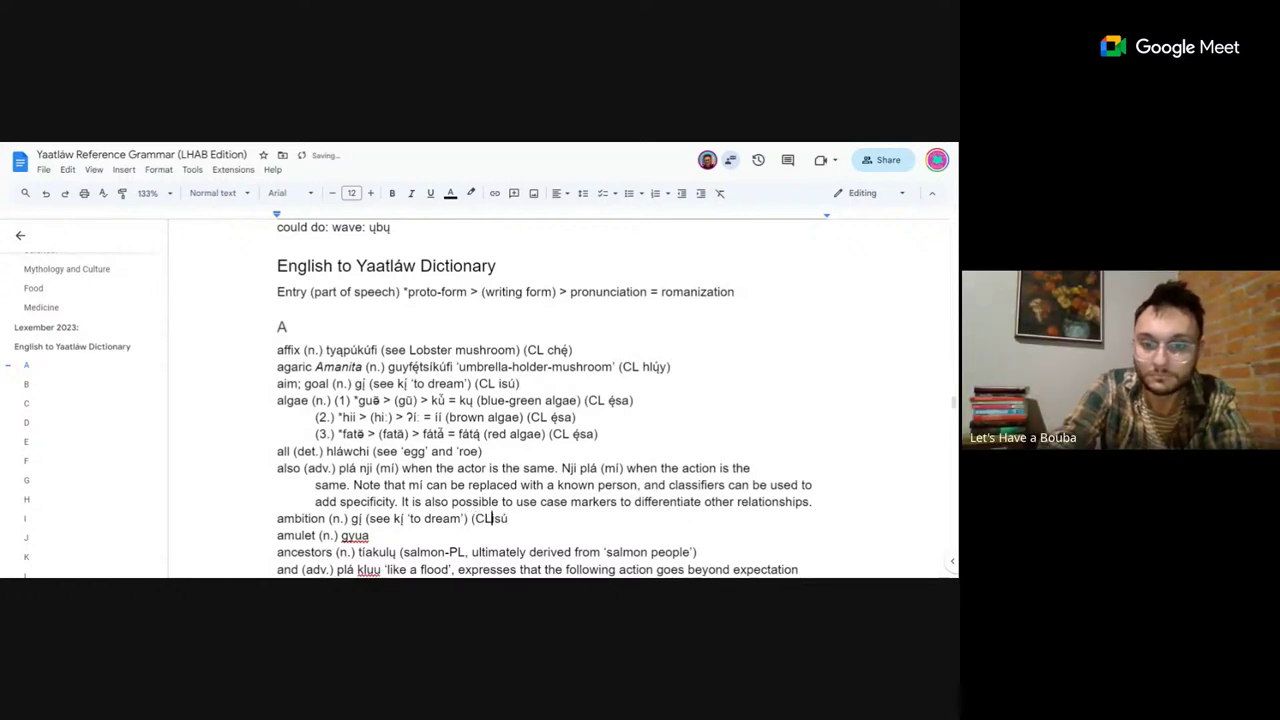
text())
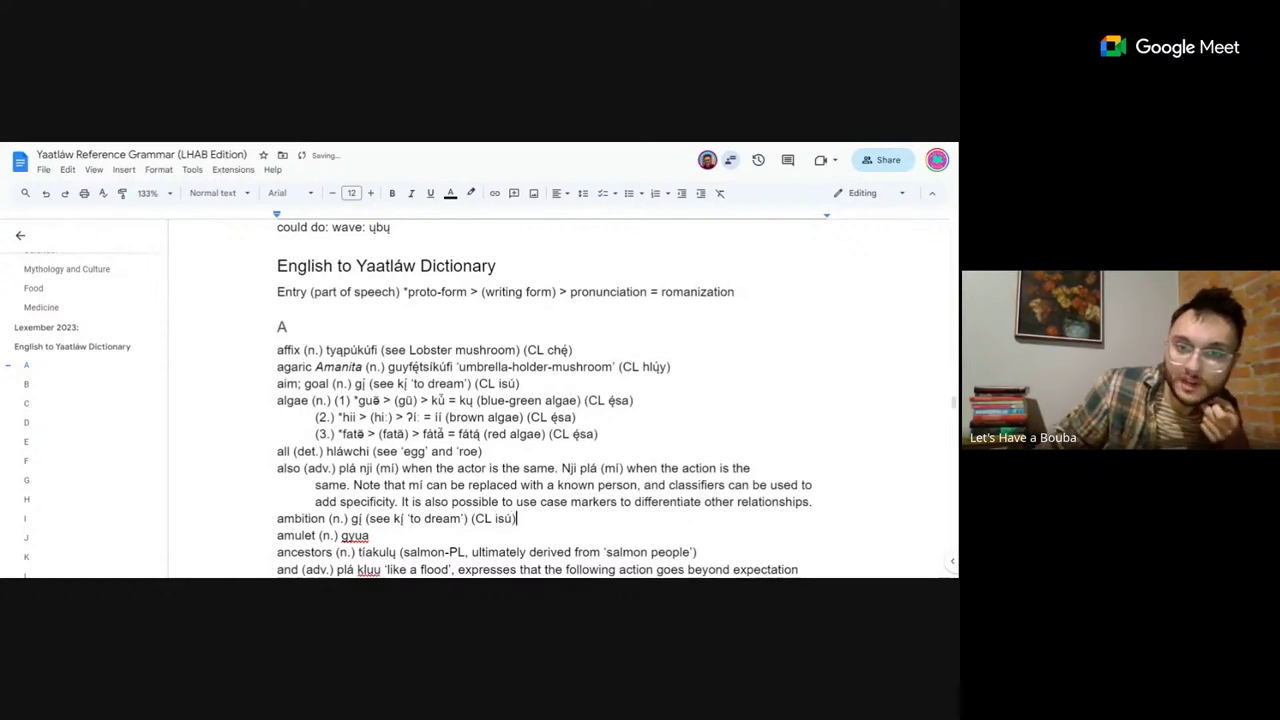
Add the tentative classifier "(CL law ?)" to the "amulet" entry in the dictionary's A section.
scroll(560, 400, down, 2)
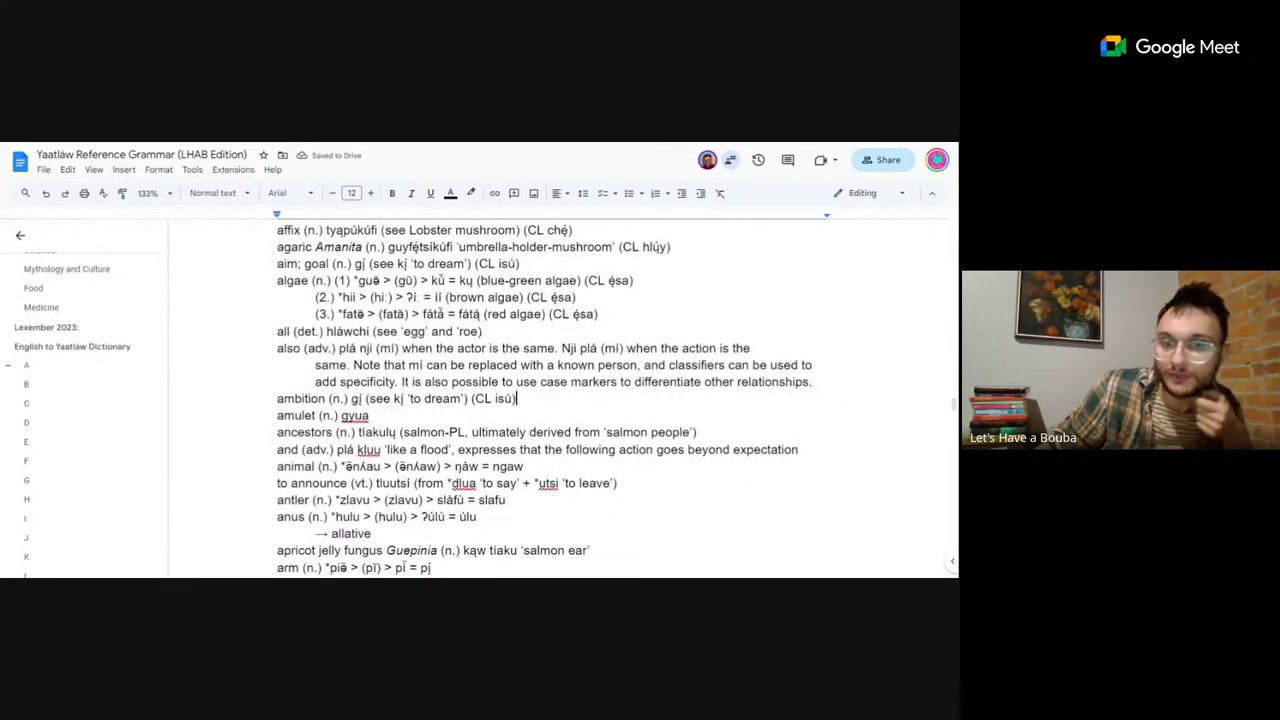
scroll(544, 398, down, 1)
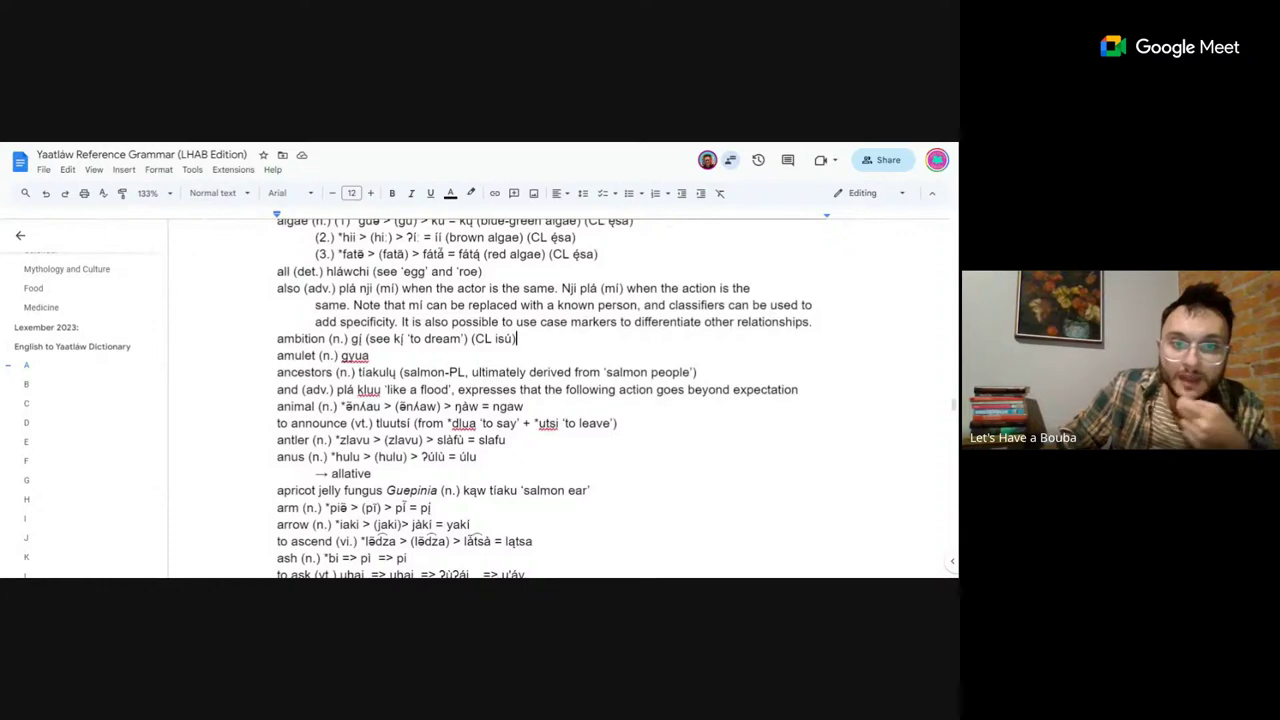
click(355, 355)
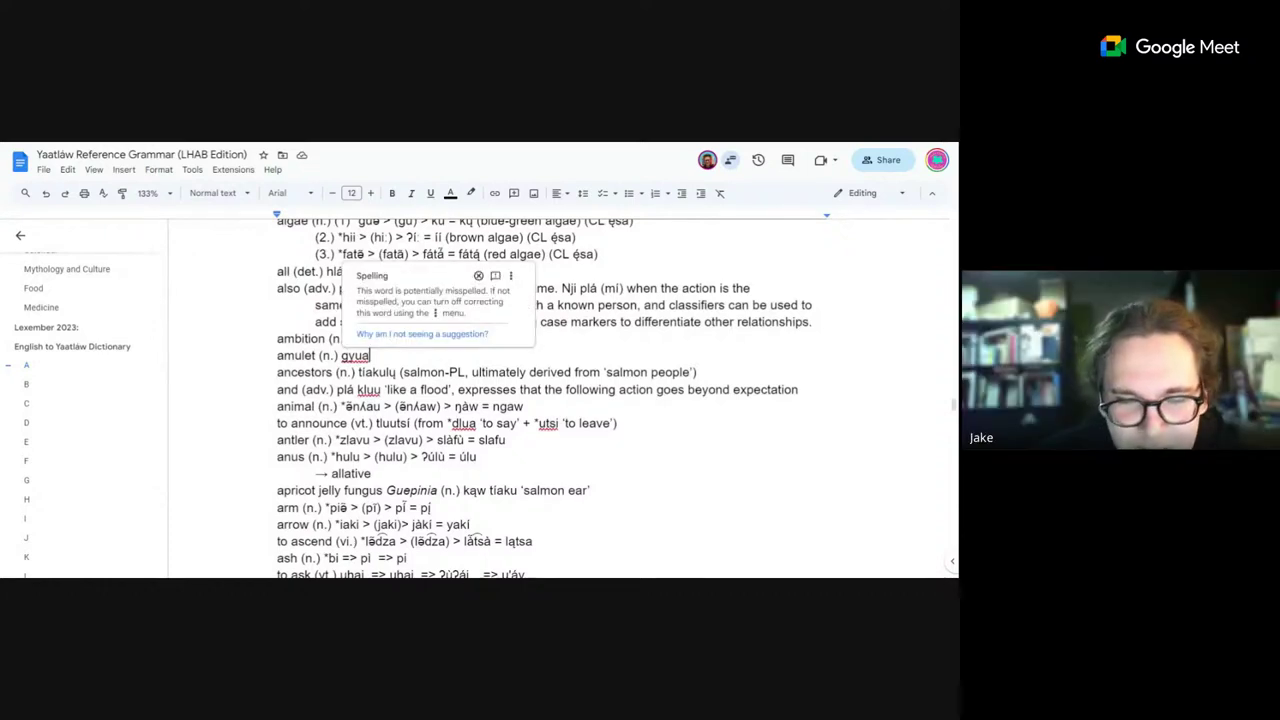
key(Escape)
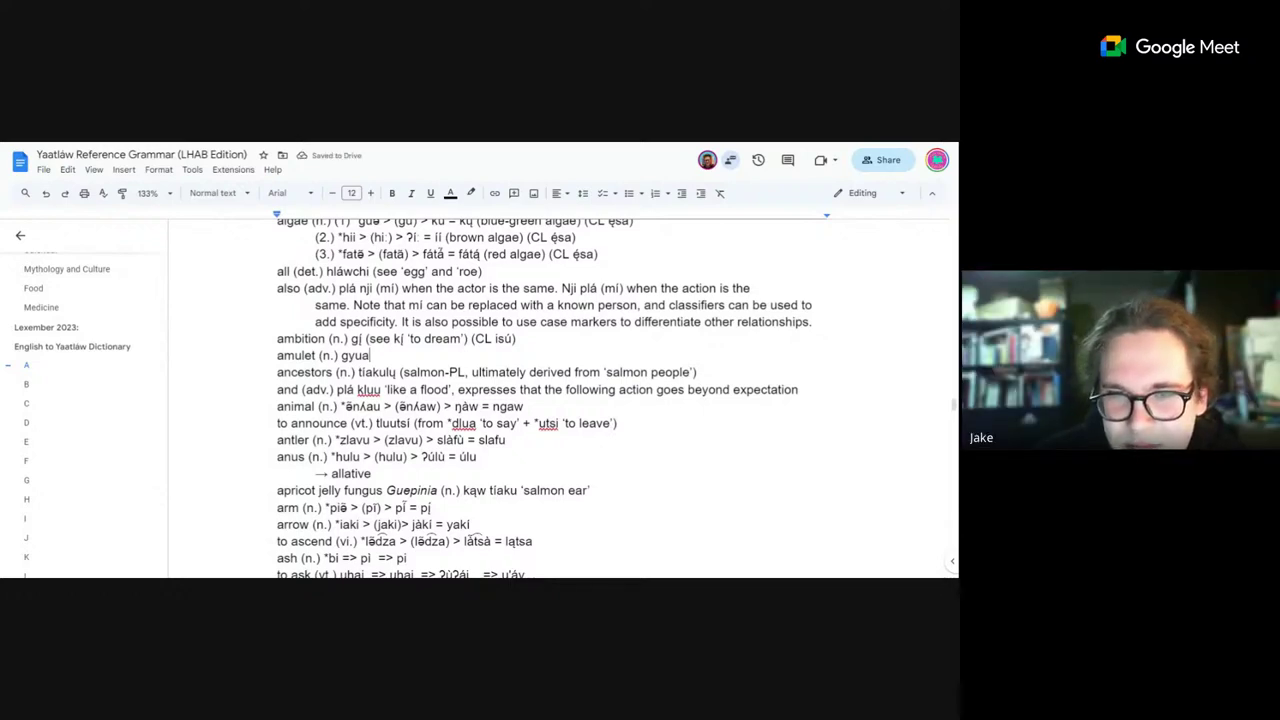
click(524, 406)
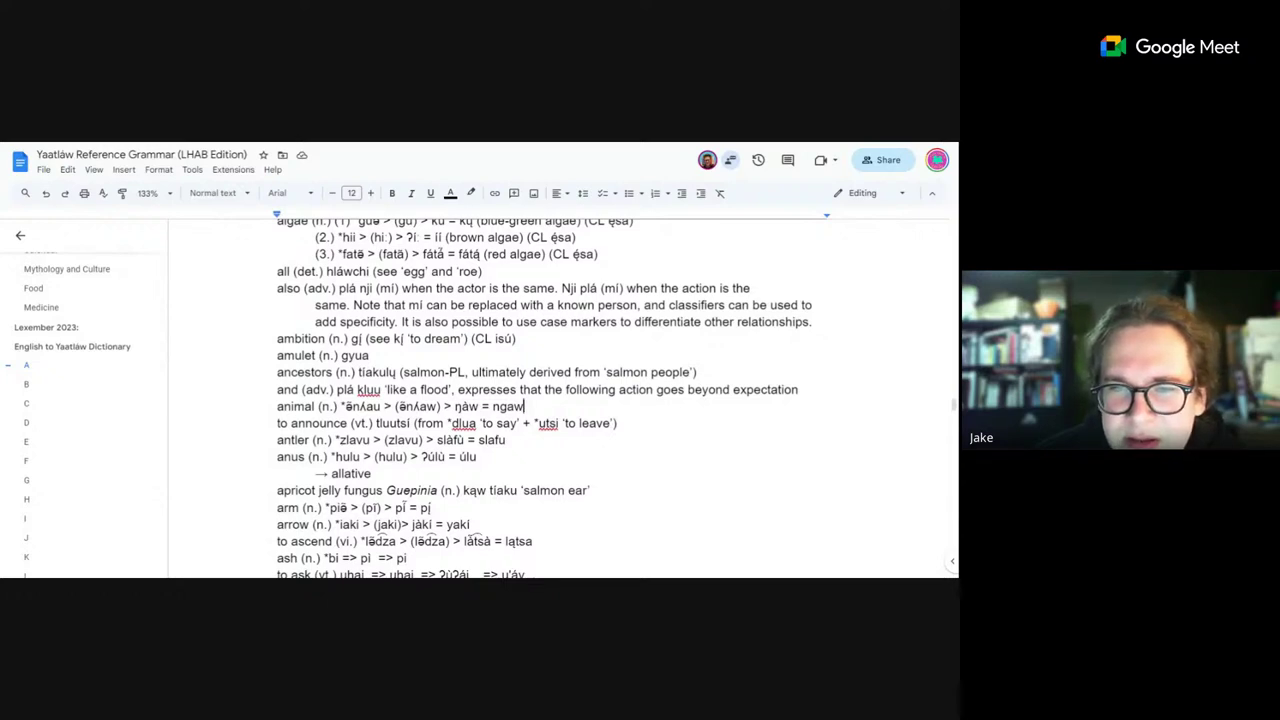
click(697, 372)
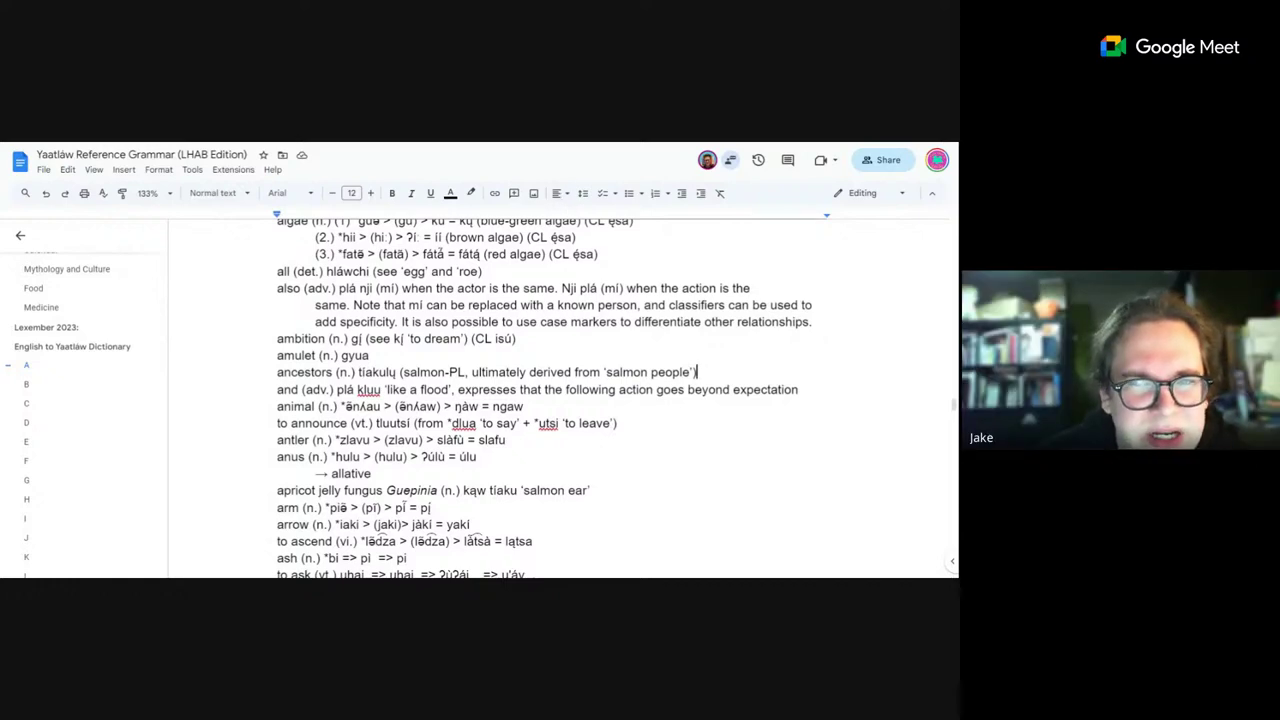
text((CL law)
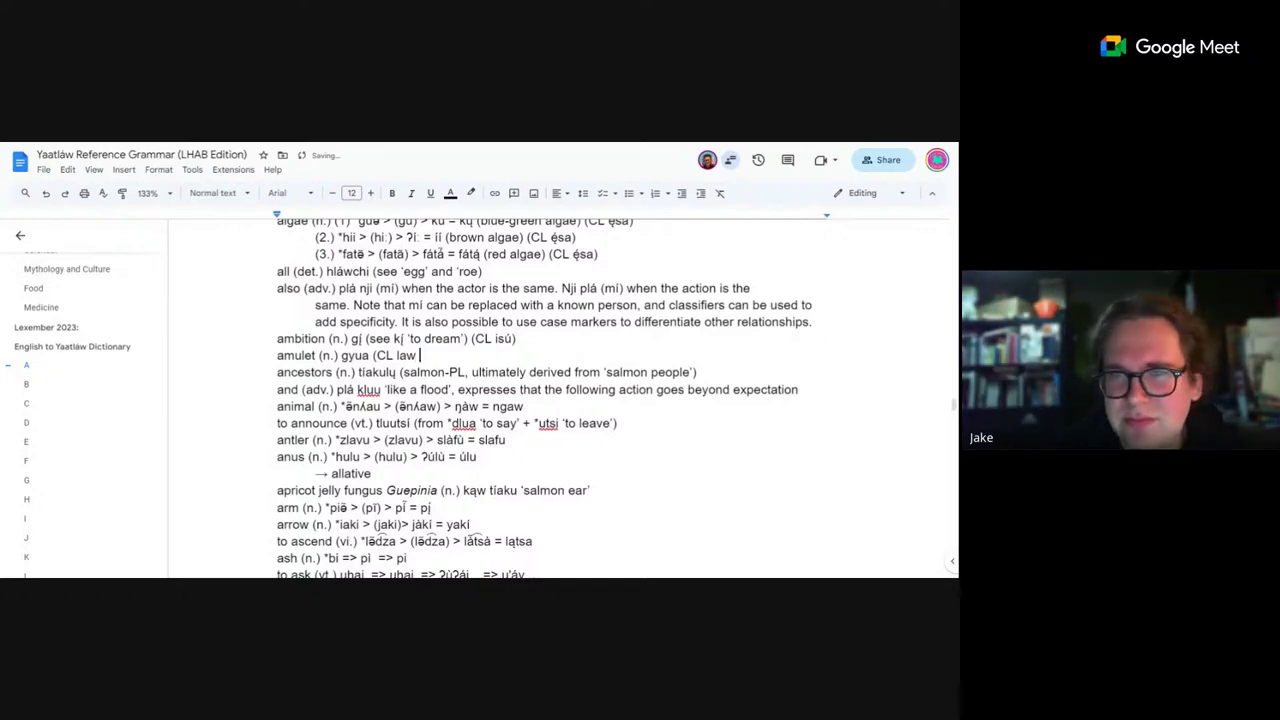
text( ?))
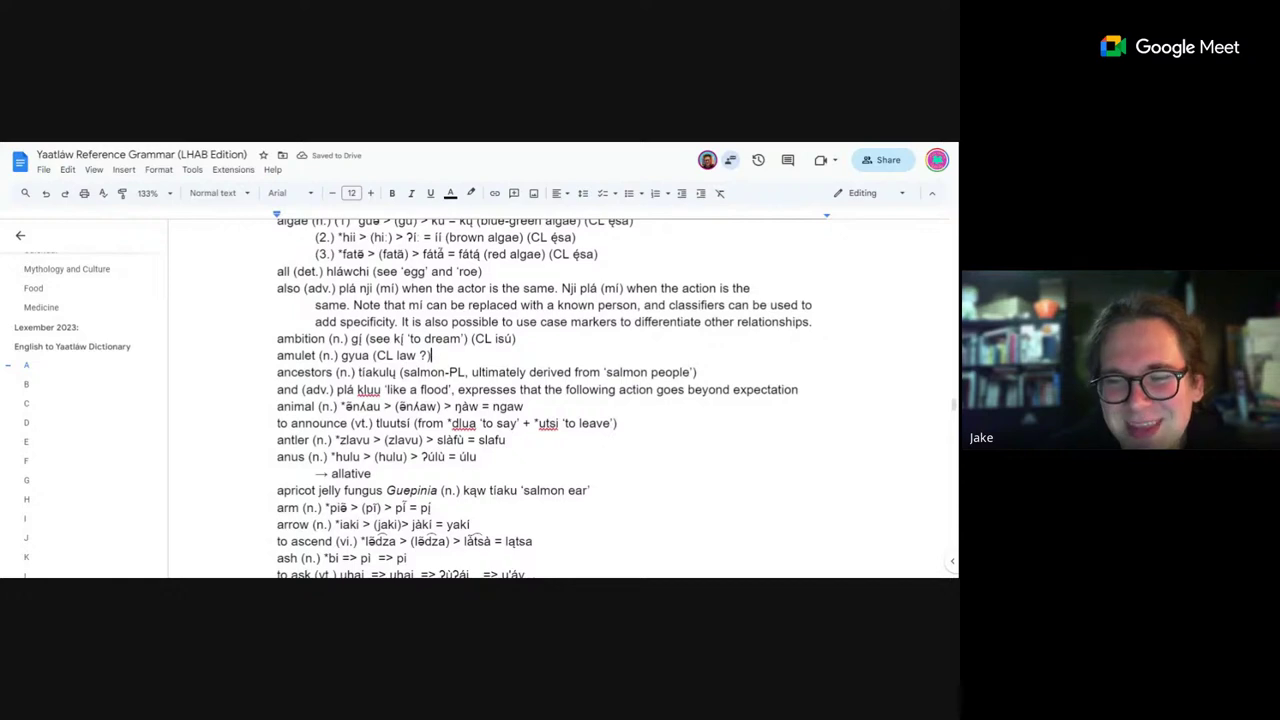
Review the animal classifiers in the Classifier List and select the form "ńźí" for mammals, frogs, toads and land reptiles.
scroll(544, 398, up, 1)
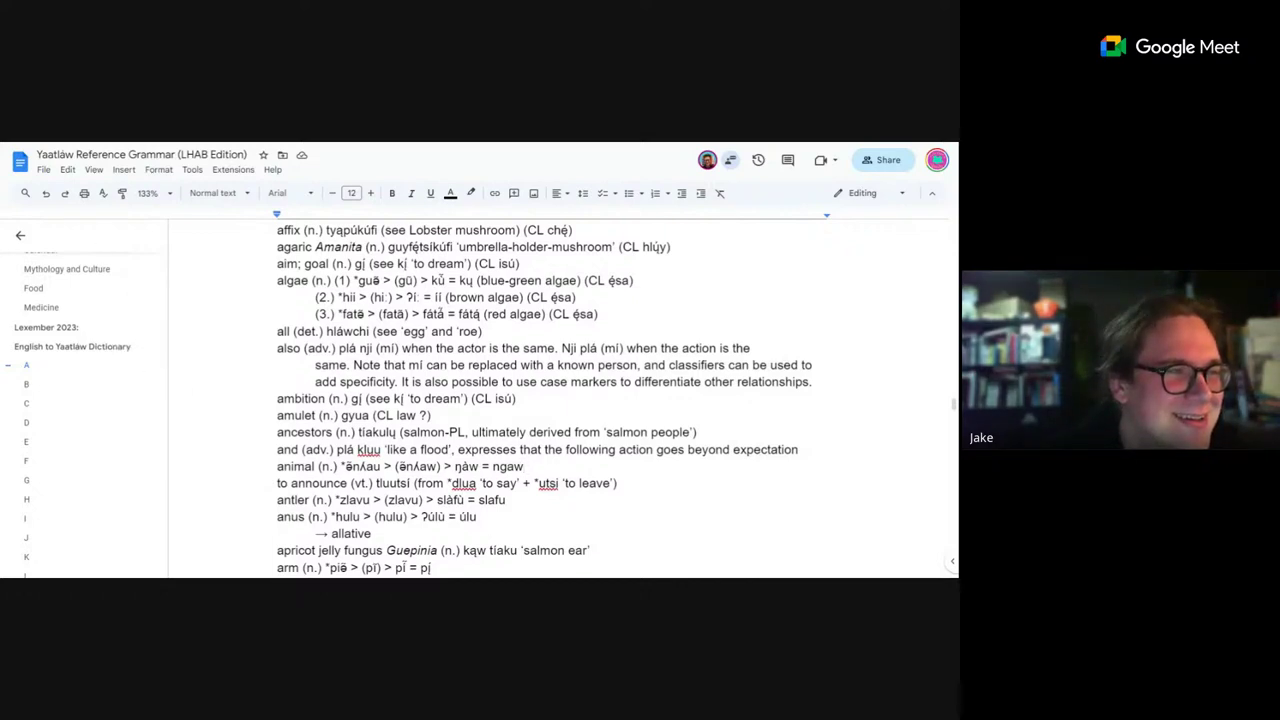
scroll(111, 416, up, 3)
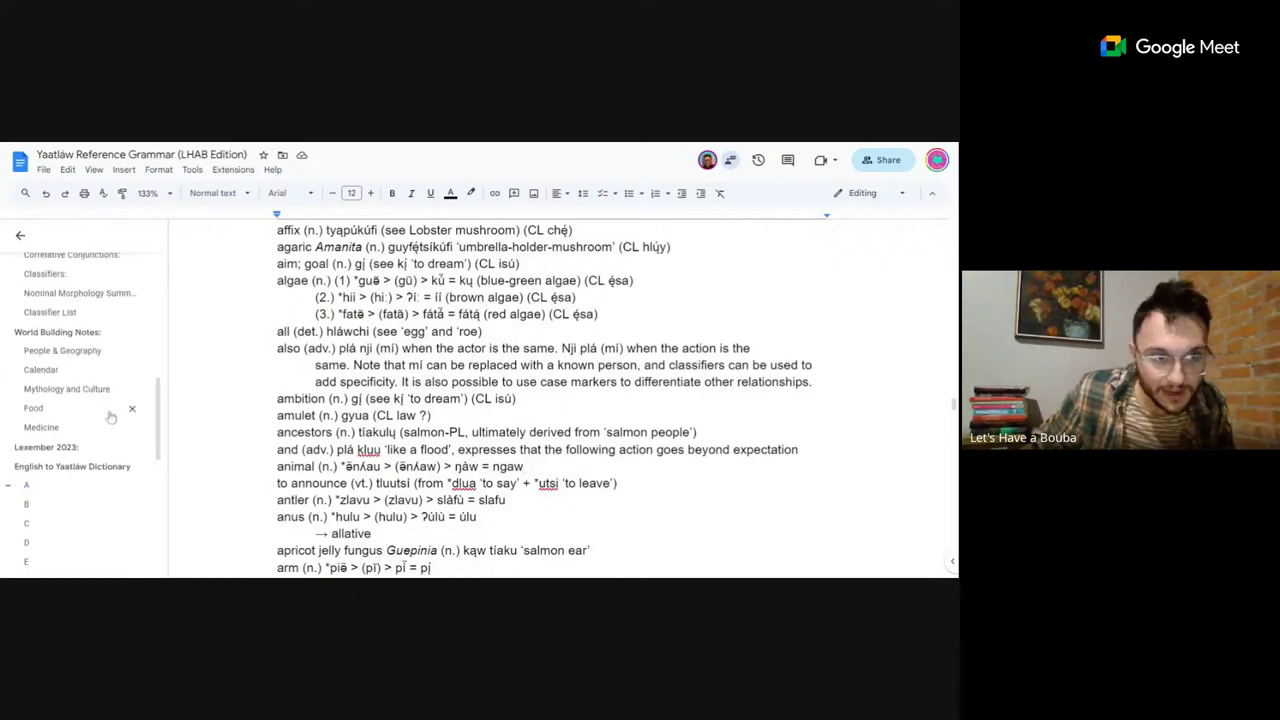
scroll(111, 416, up, 3)
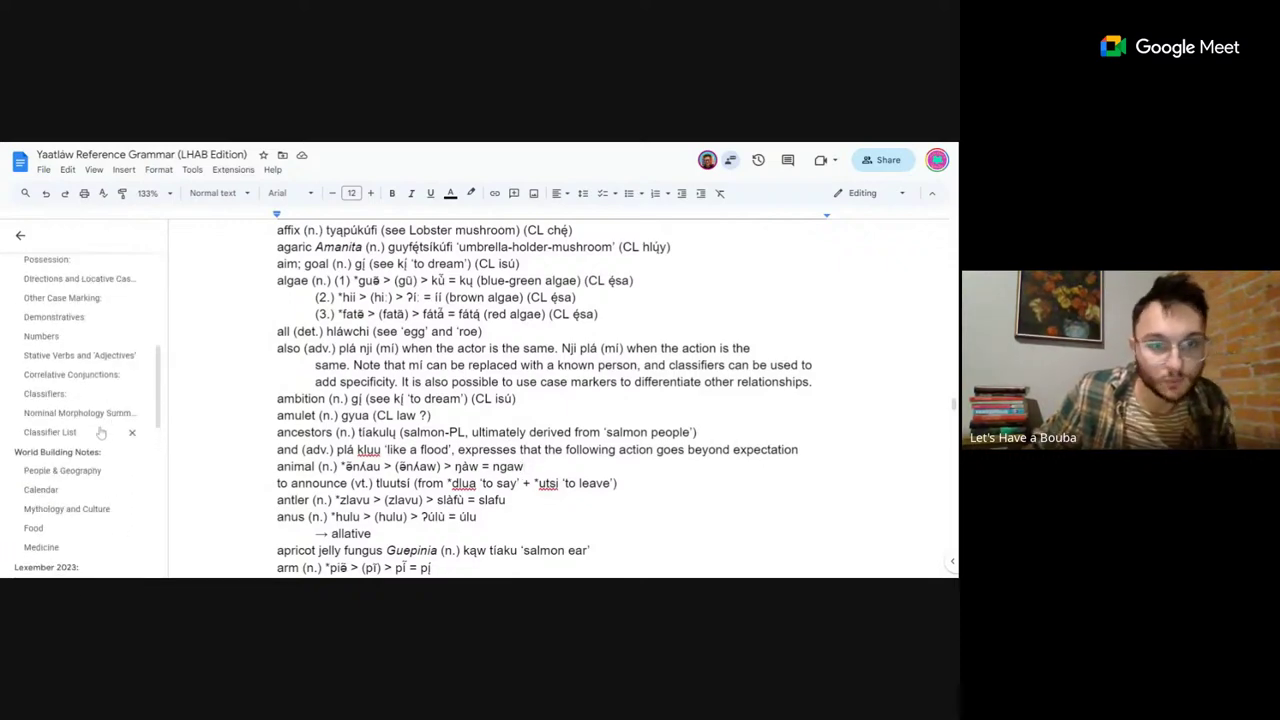
click(50, 432)
scroll(550, 400, down, 3)
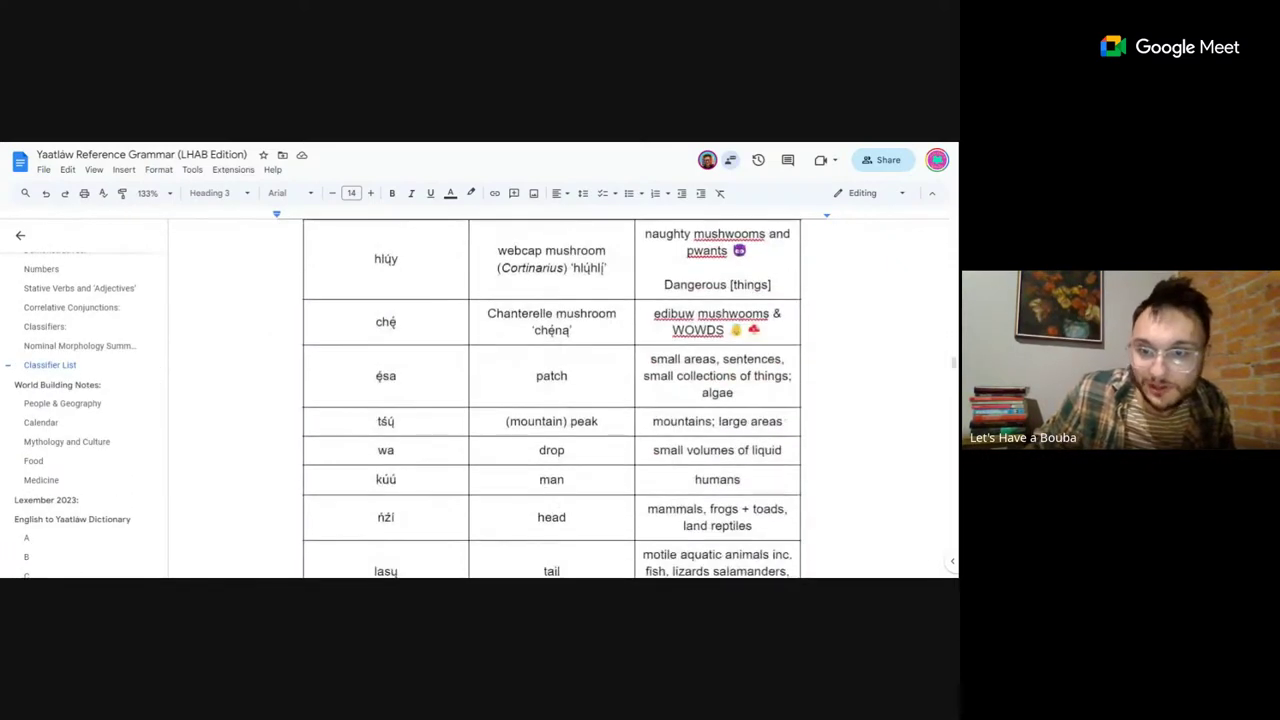
scroll(550, 400, down, 3)
scroll(550, 400, down, 1)
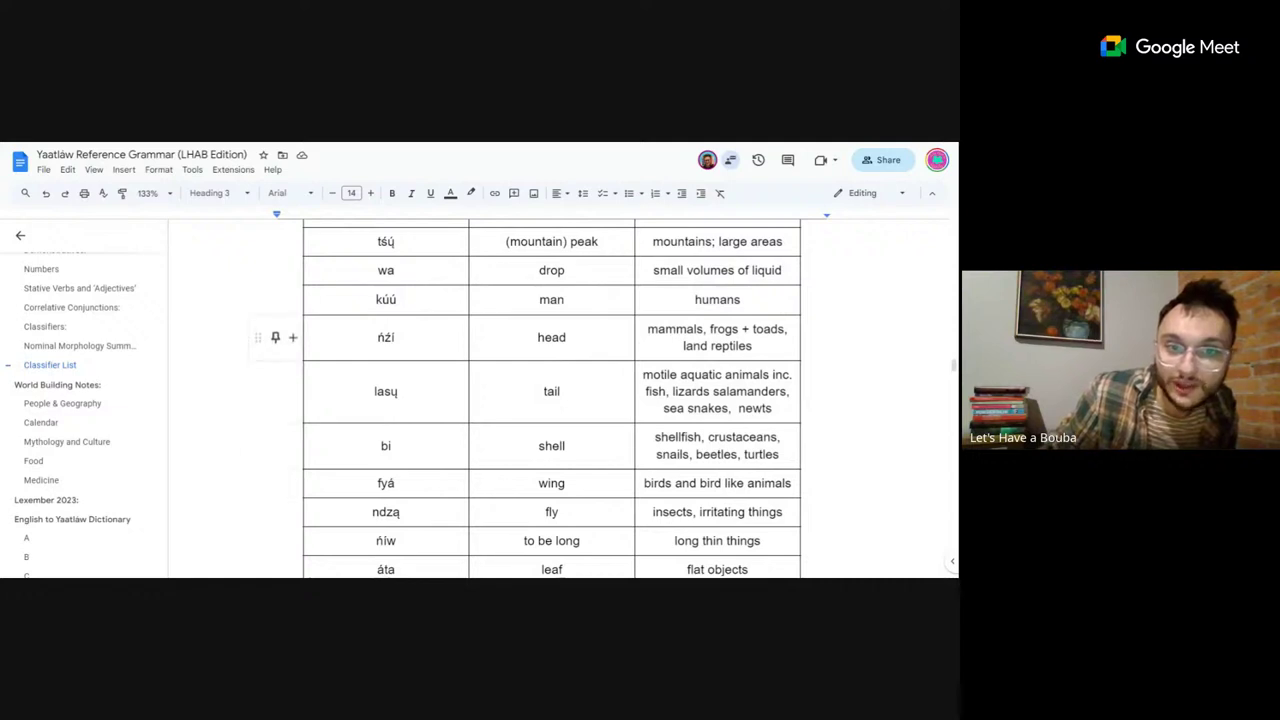
drag(386, 337, 386, 483)
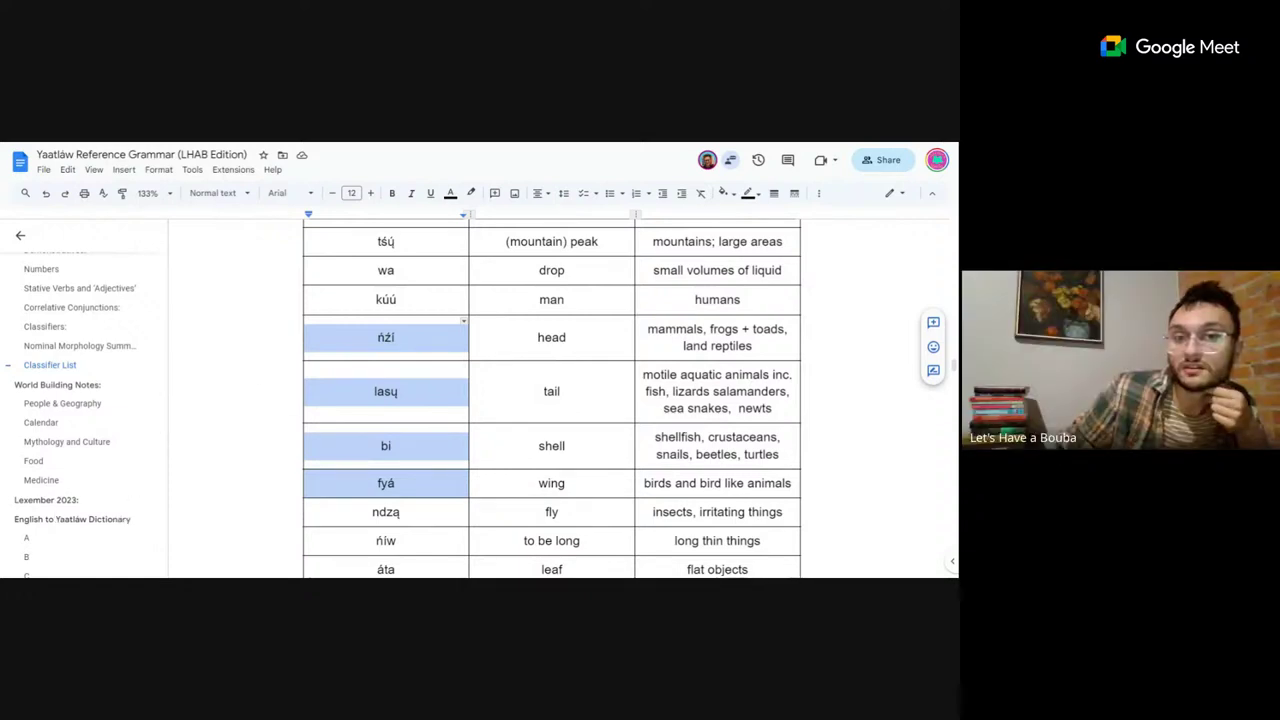
click(545, 391)
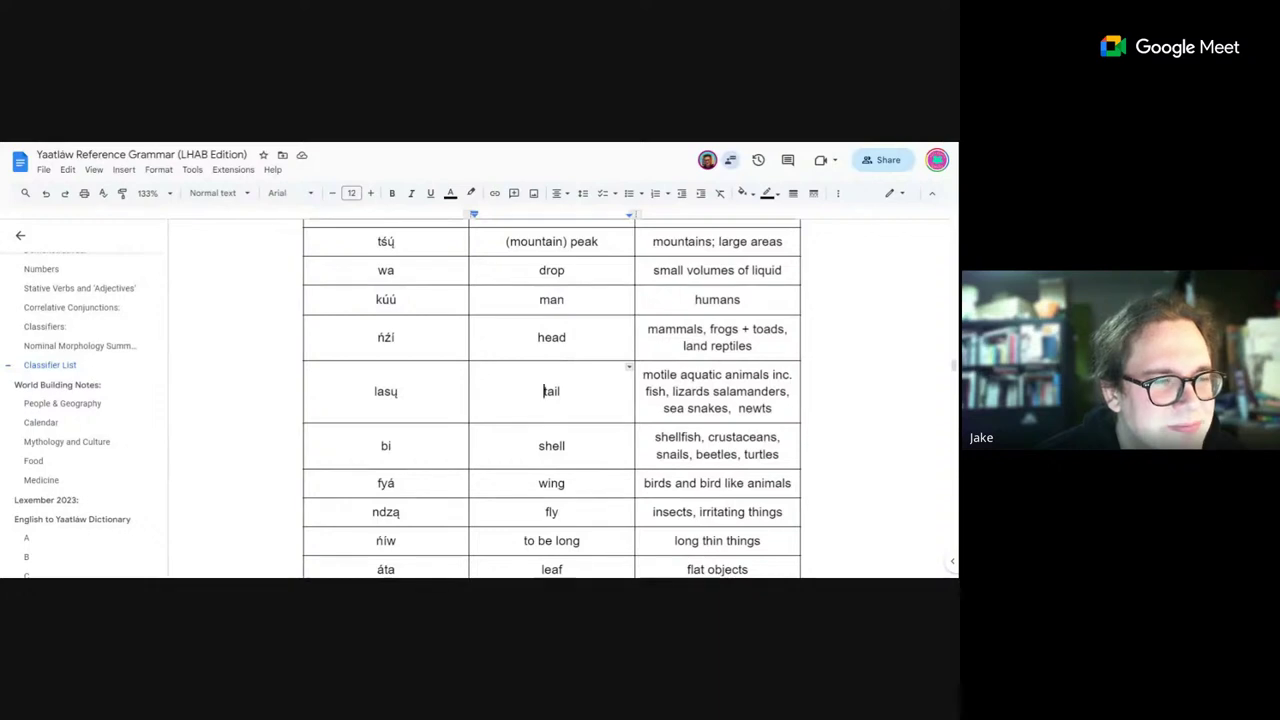
double_click(385, 337)
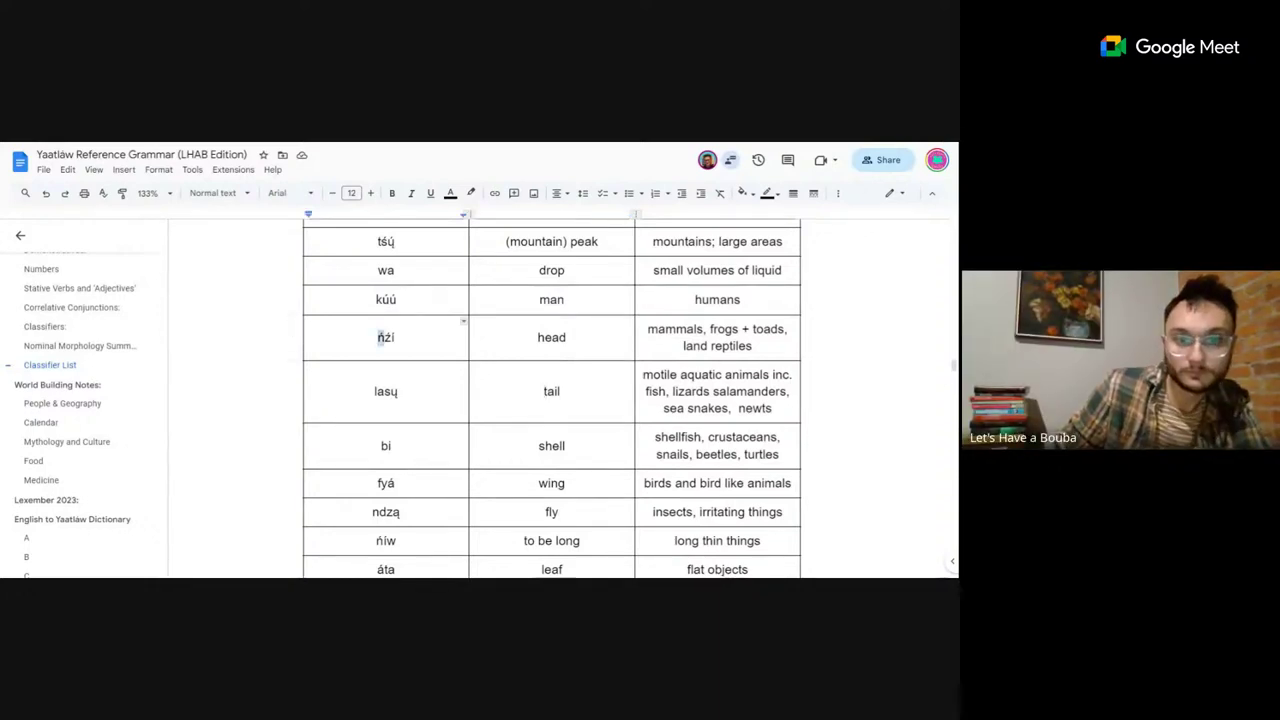
Add "(CL ńźí)" to the end of the "animal" entry in the dictionary's A section.
click(20, 520)
scroll(560, 400, down, 3)
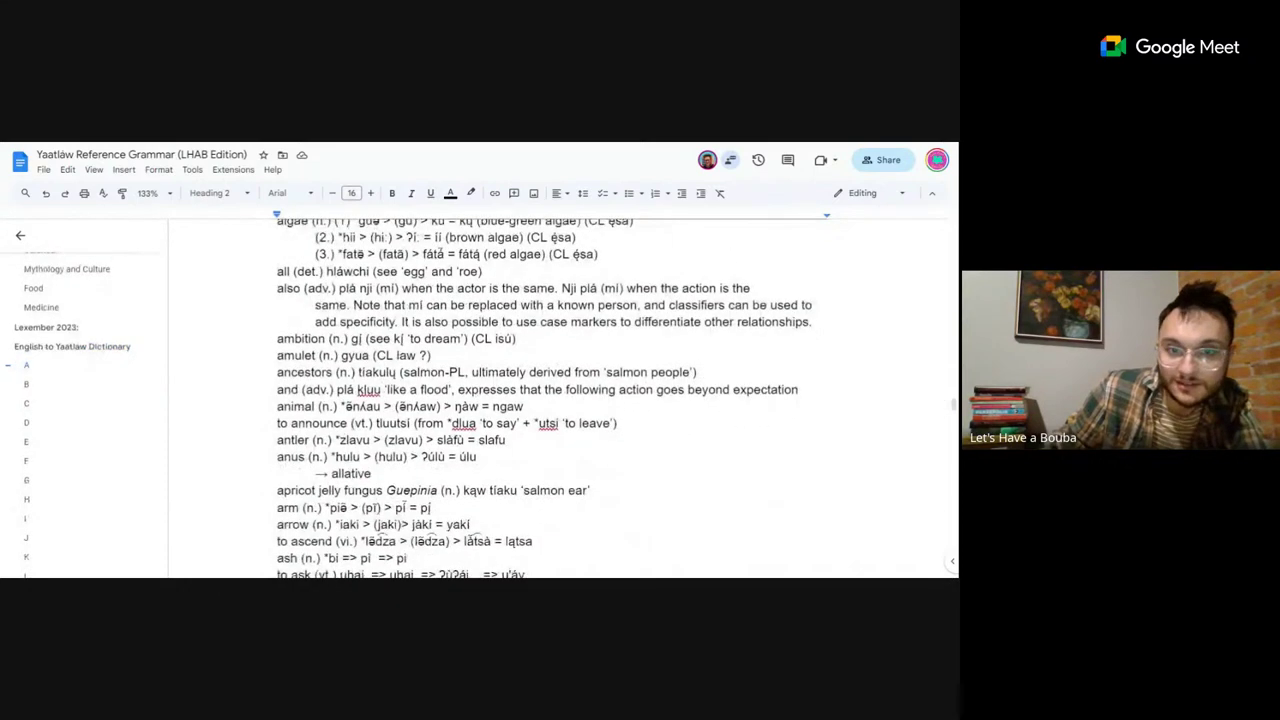
click(523, 406)
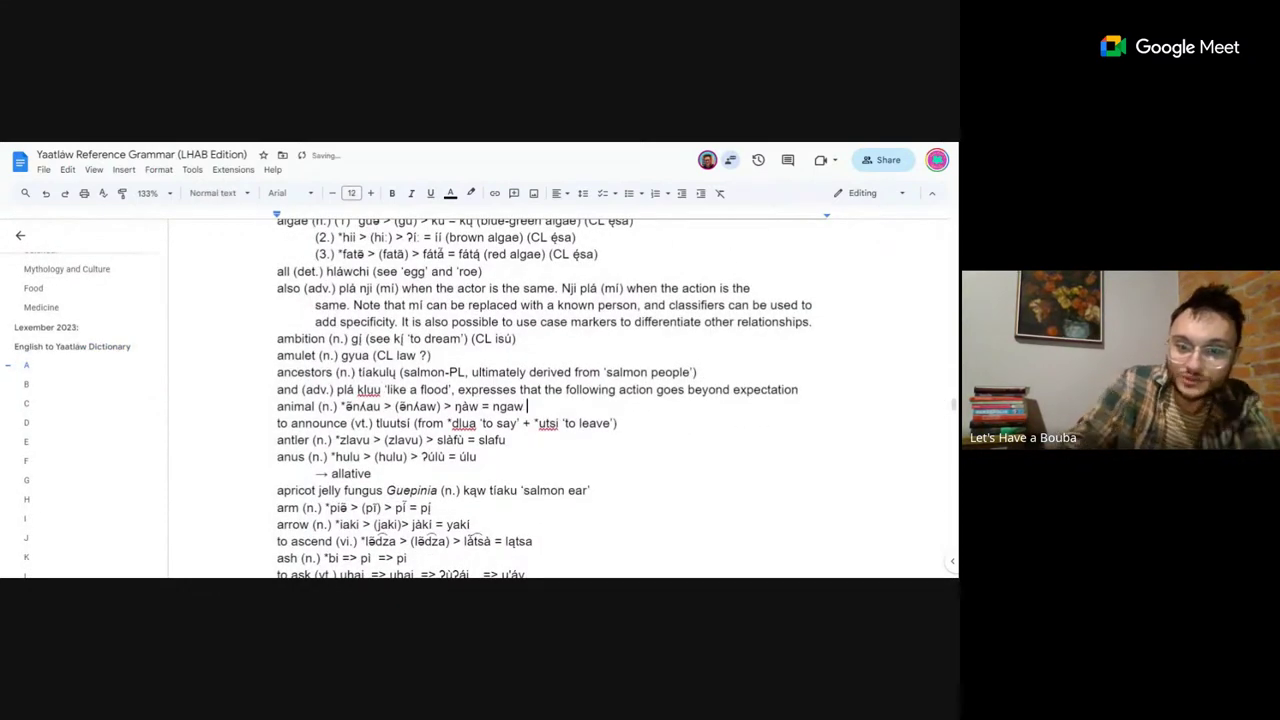
text((ńzí)
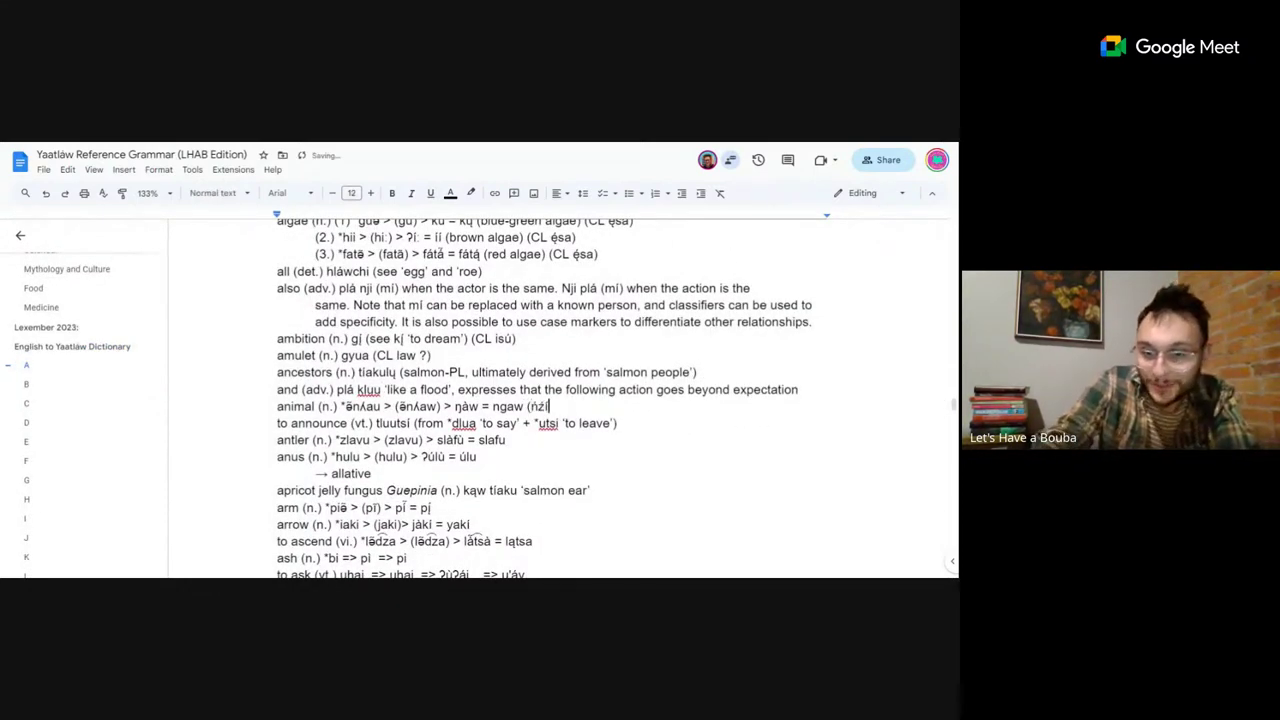
click(531, 406)
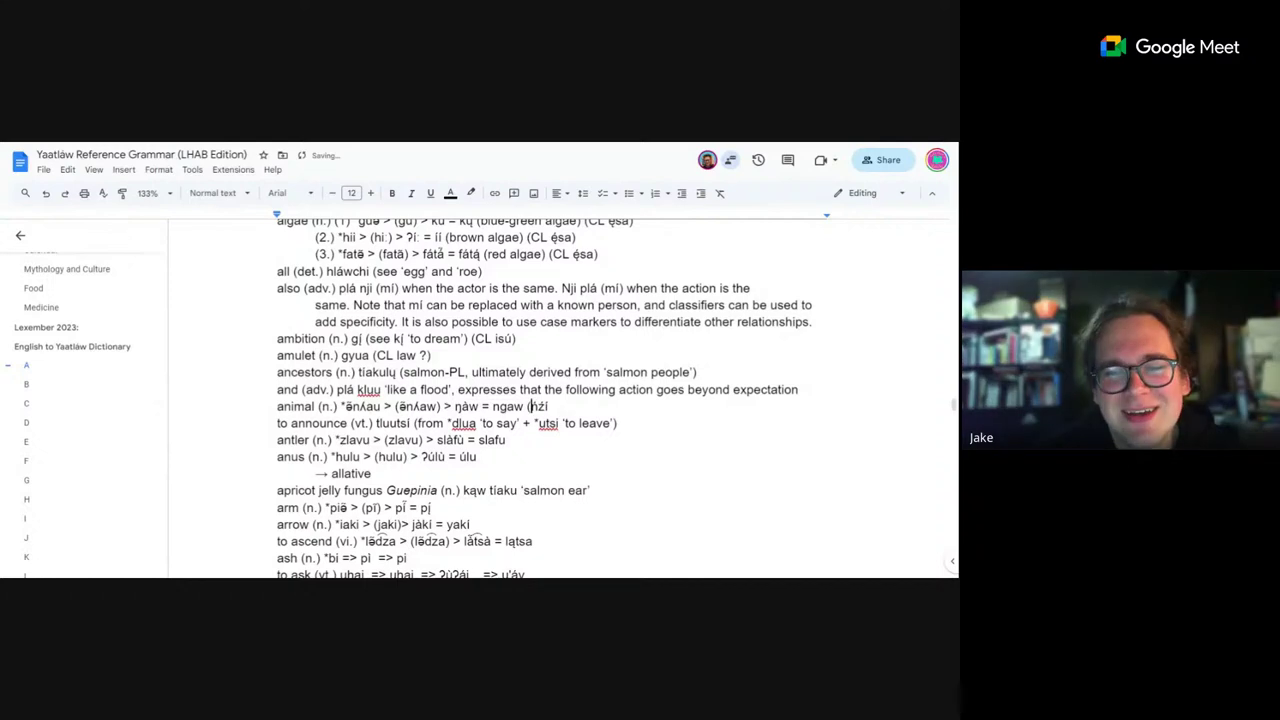
text(CL ɦźi)
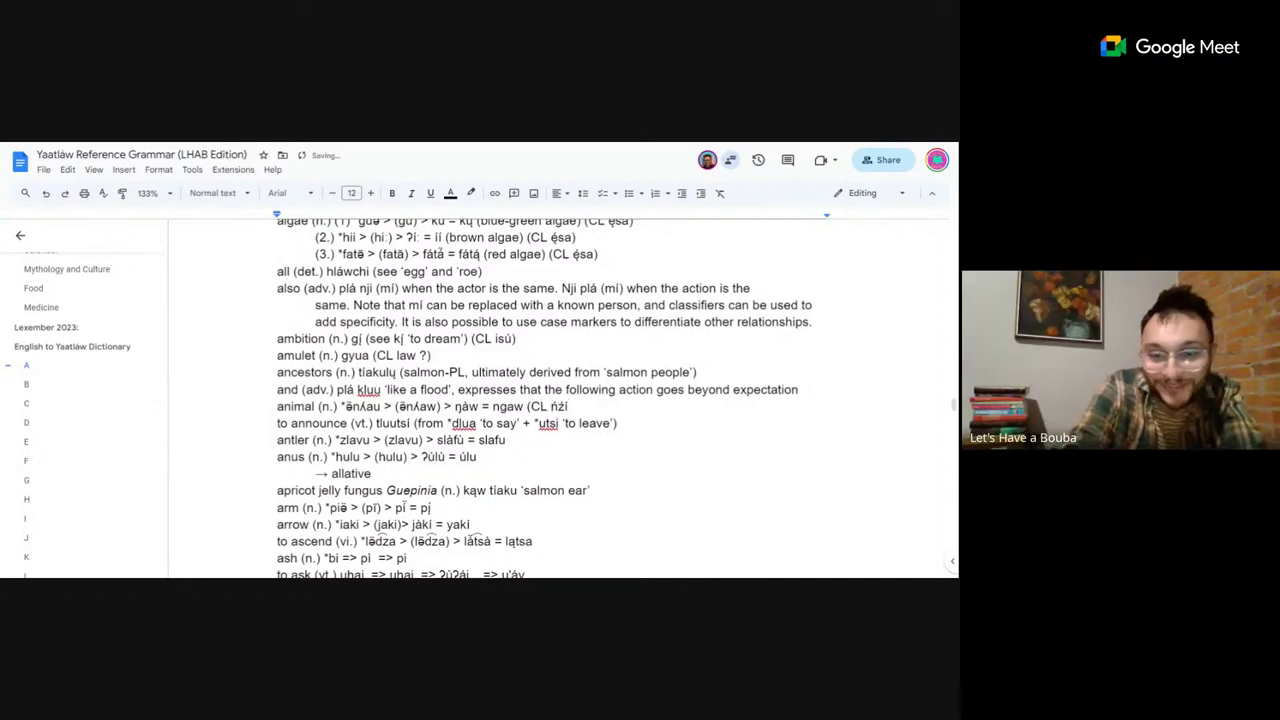
text())
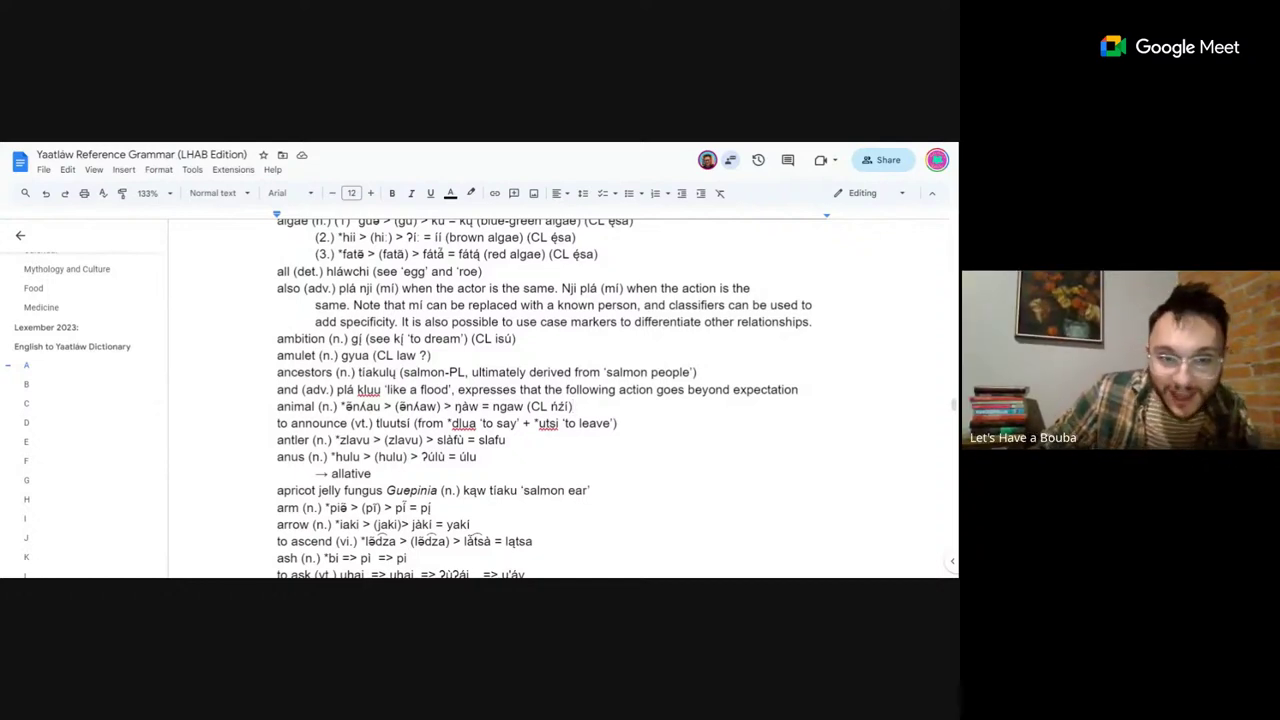
Check the Classifier List for a classifier that suits "antler" and return to the dictionary's A section.
click(507, 440)
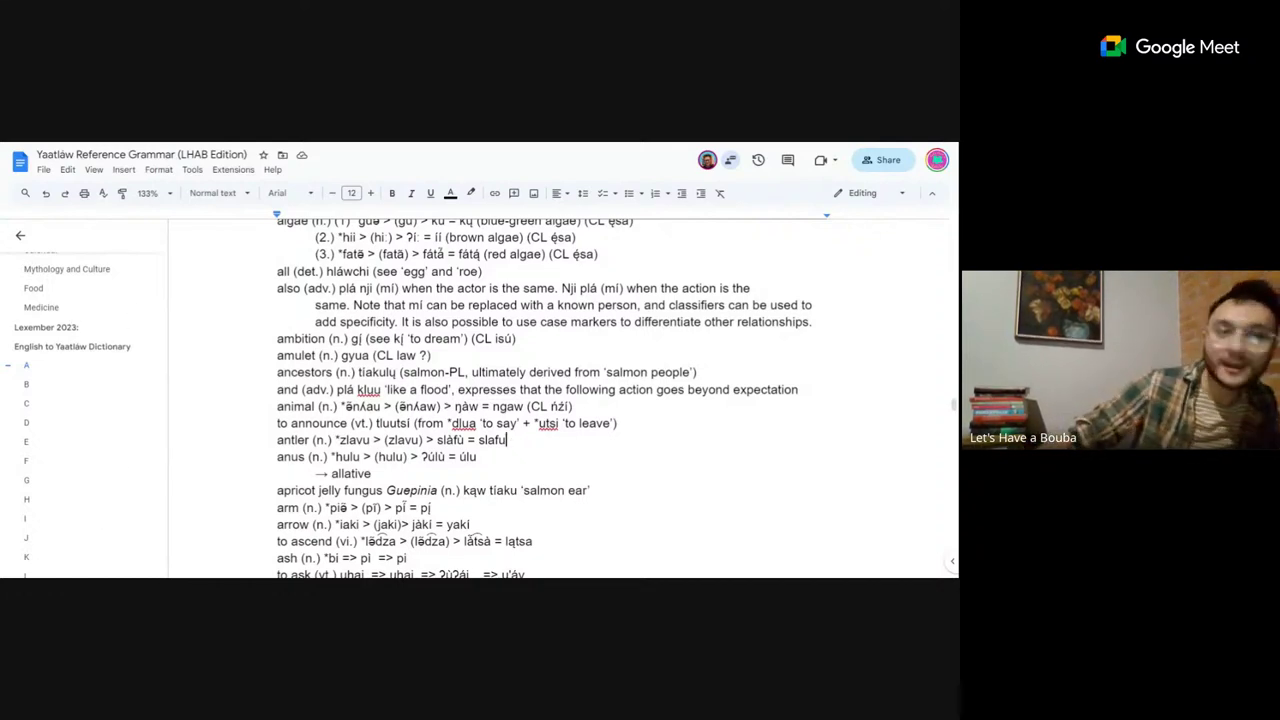
scroll(31, 385, up, 3)
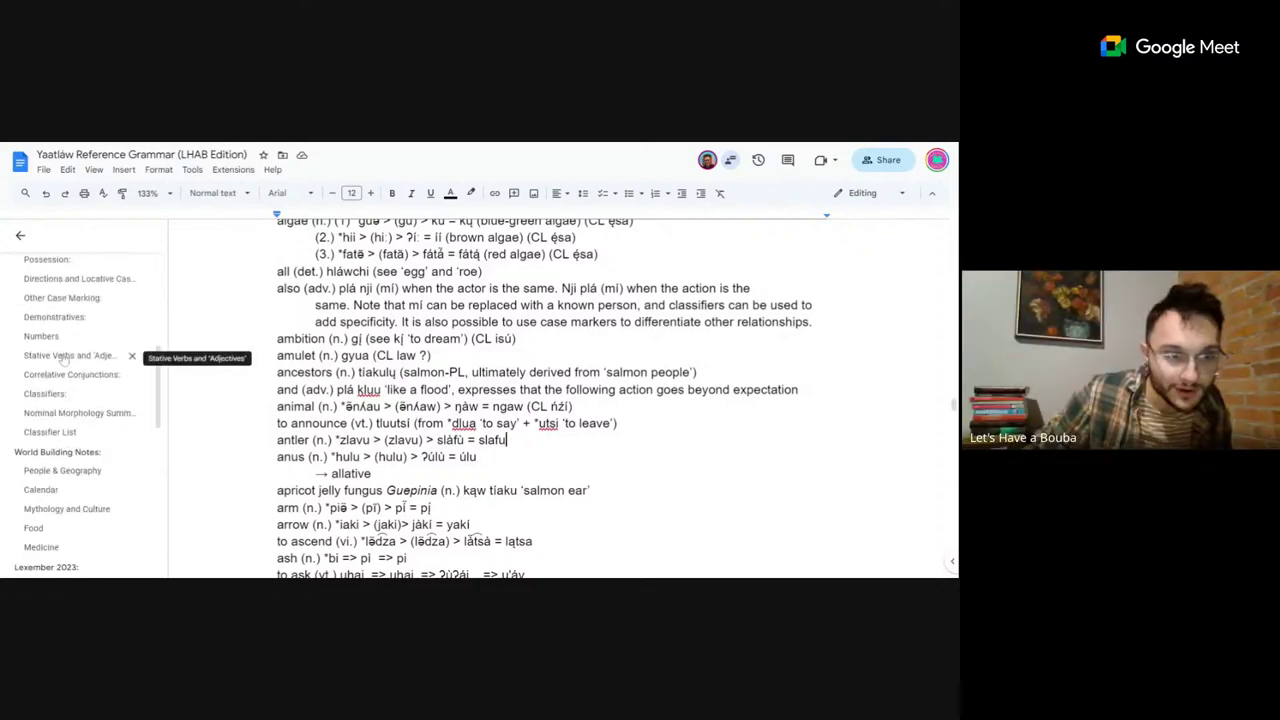
click(66, 431)
scroll(612, 398, down, 5)
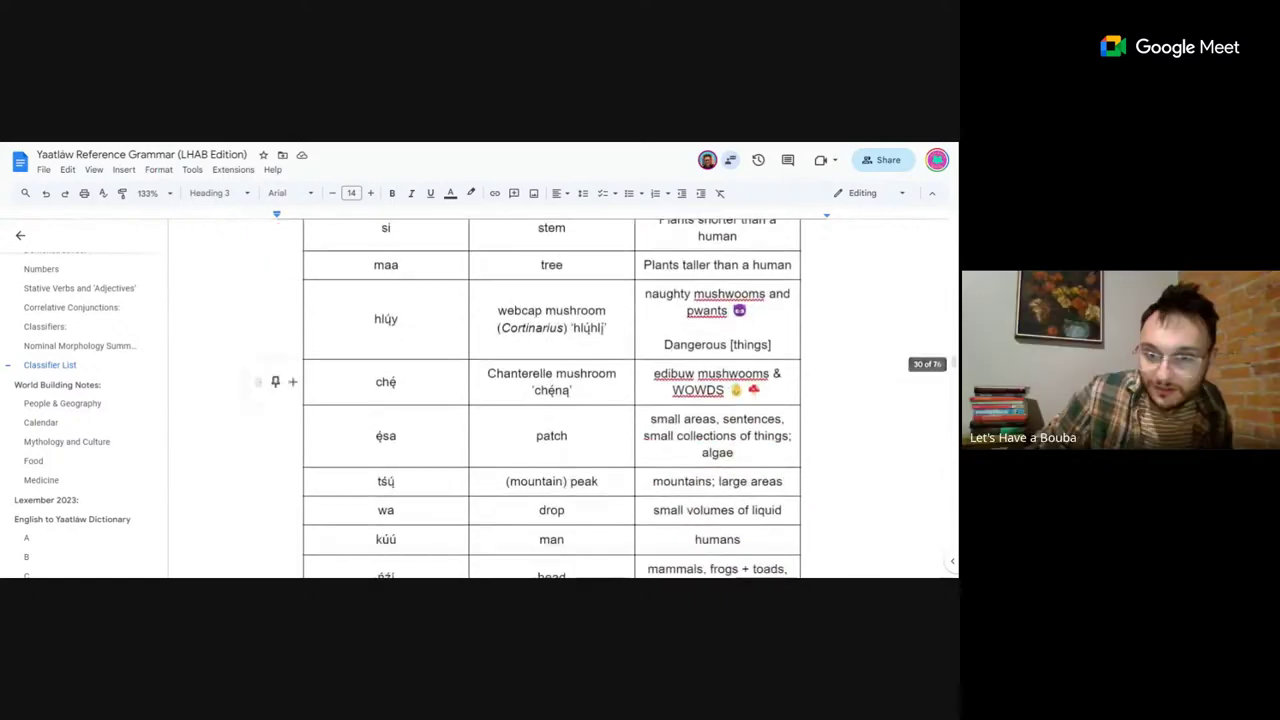
scroll(551, 360, down, 4)
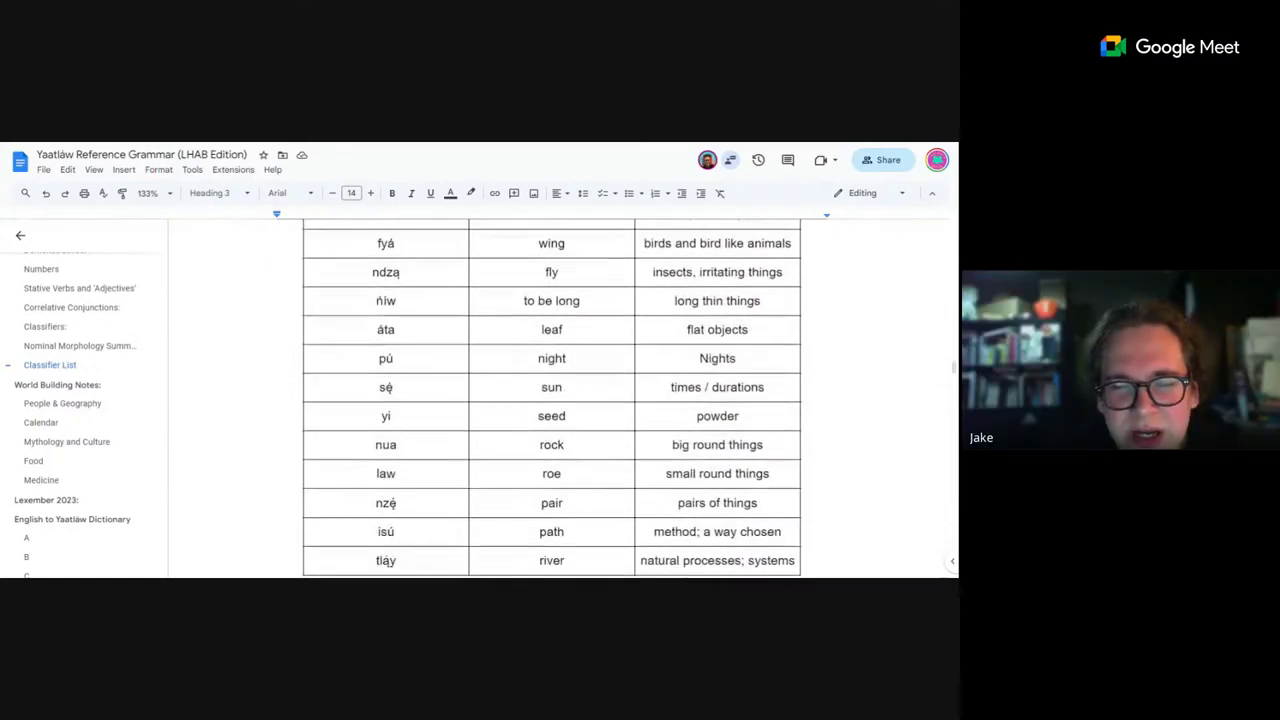
scroll(95, 400, down, 4)
click(94, 400)
scroll(612, 400, down, 5)
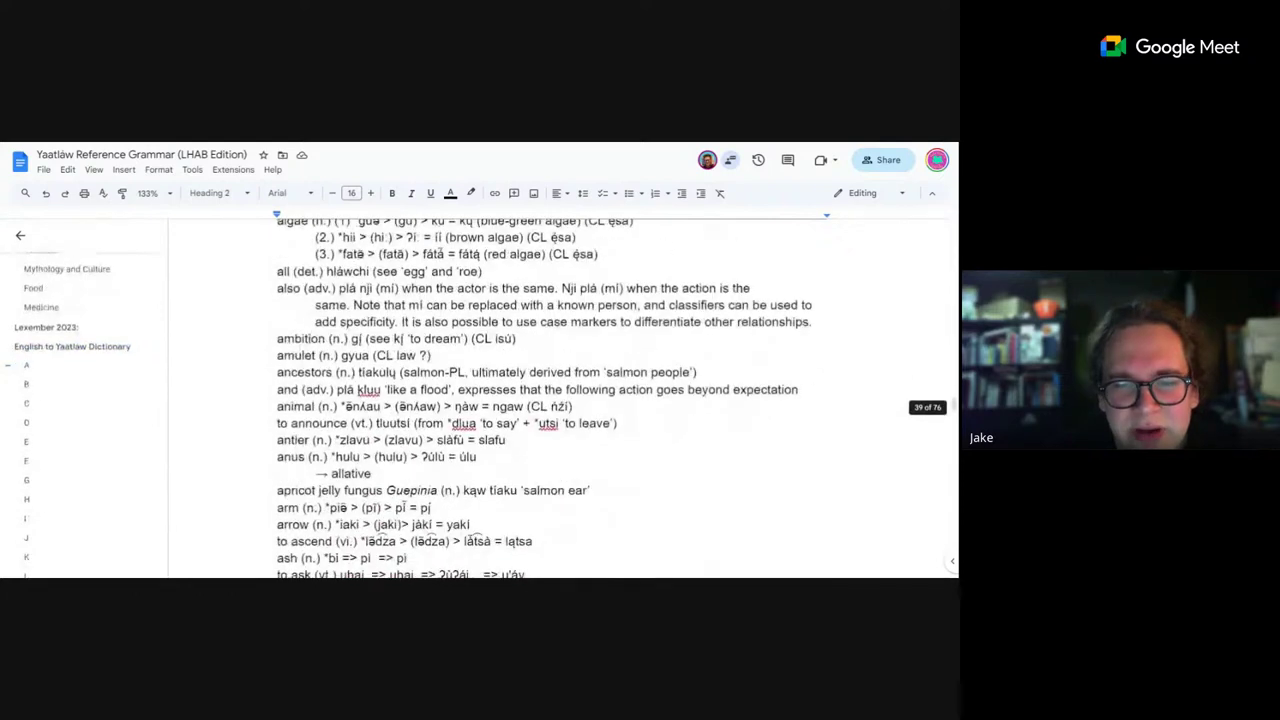
Start the classifier note "(CL" on the "antler" entry and add the placeholder "(CL ?)" to the "anus" entry.
click(506, 440)
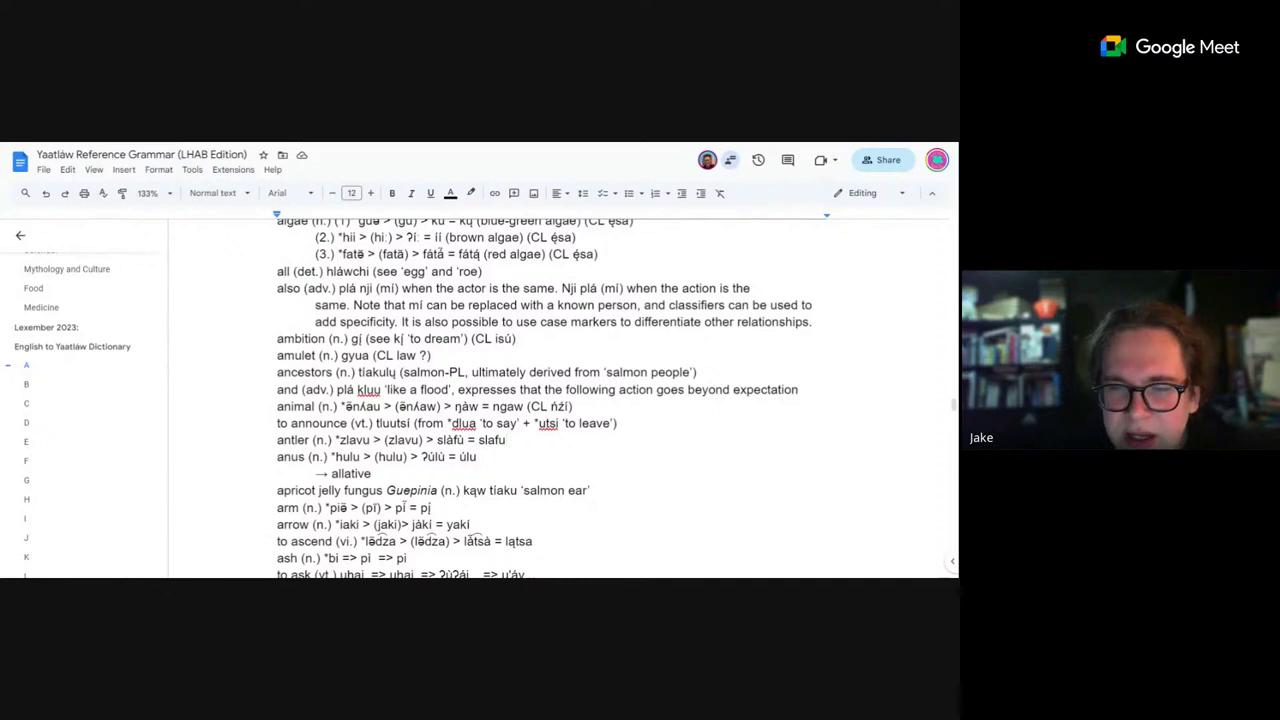
text((CL)
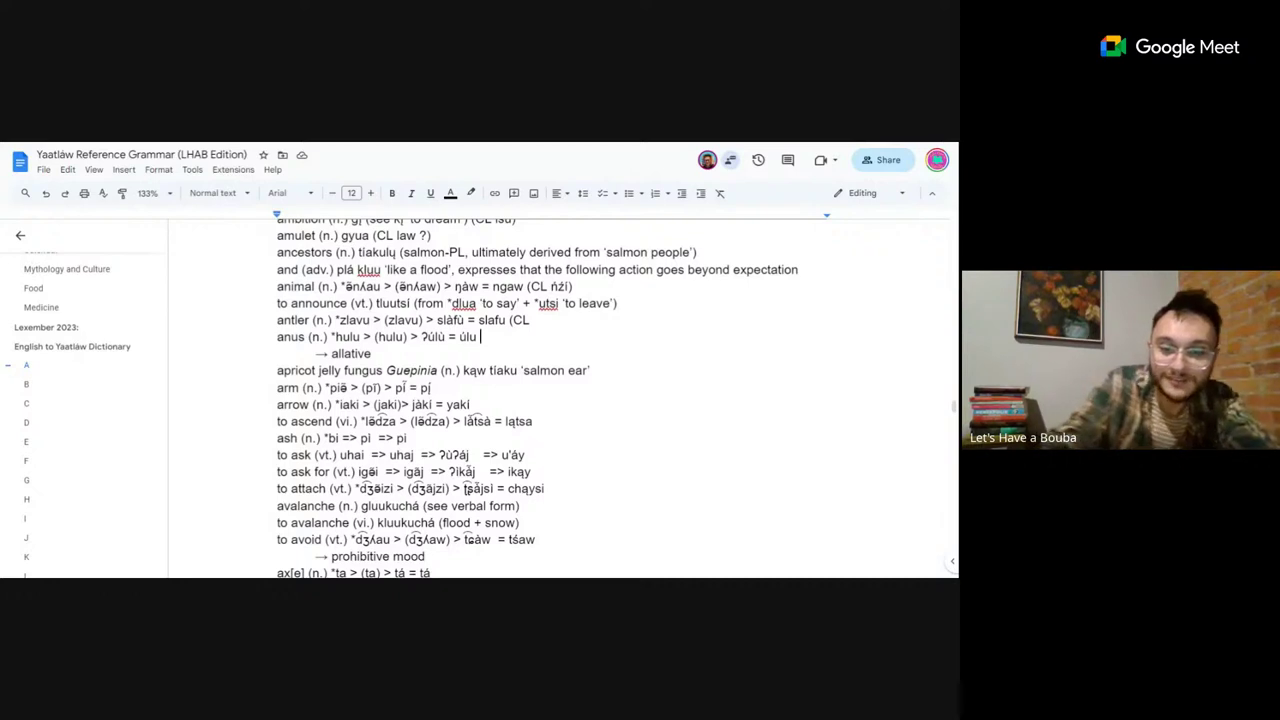
text((CL ?)
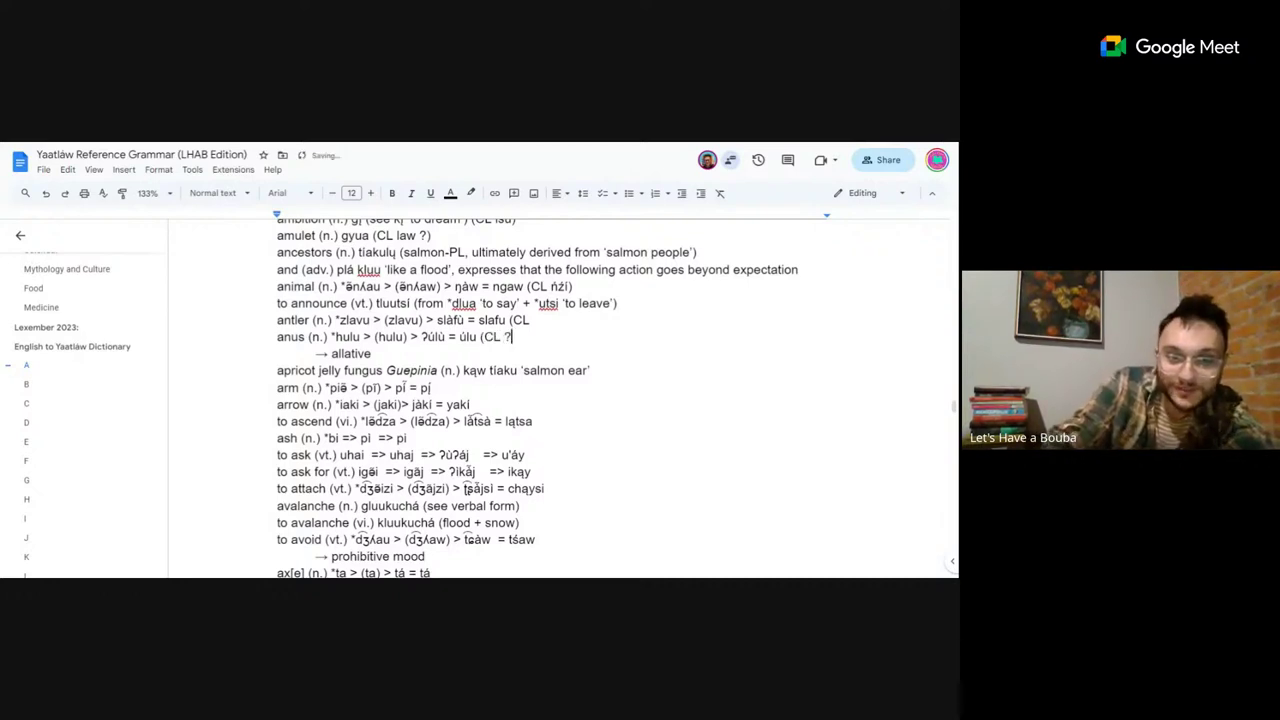
text())
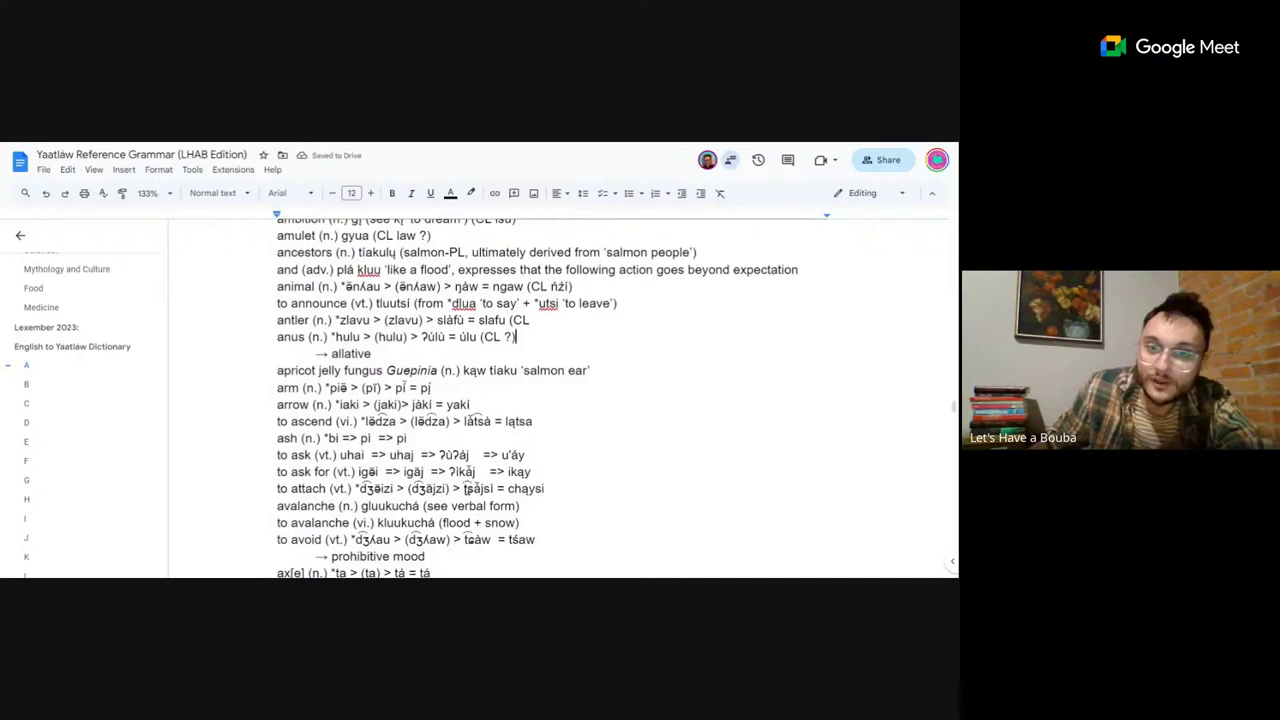
Add "(CL hláy)" to the "arm" entry, copying the accented ending "áy" from the "to ask" entry.
click(590, 370)
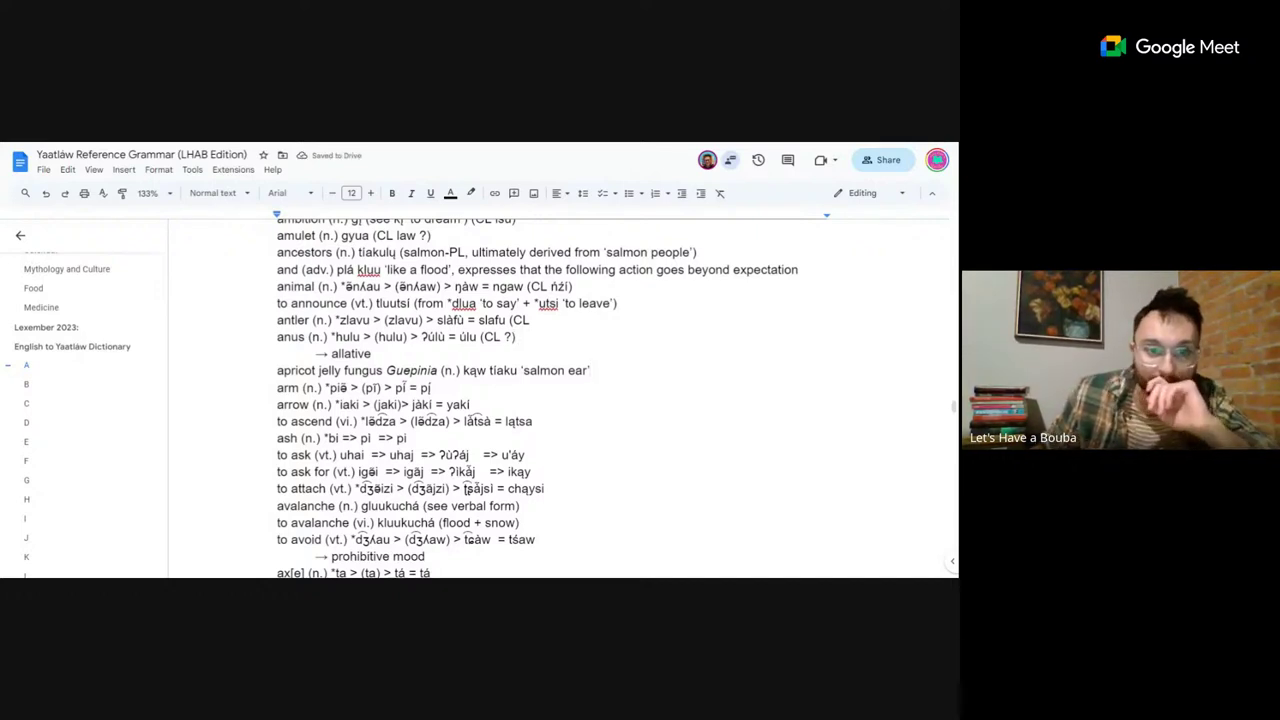
click(432, 388)
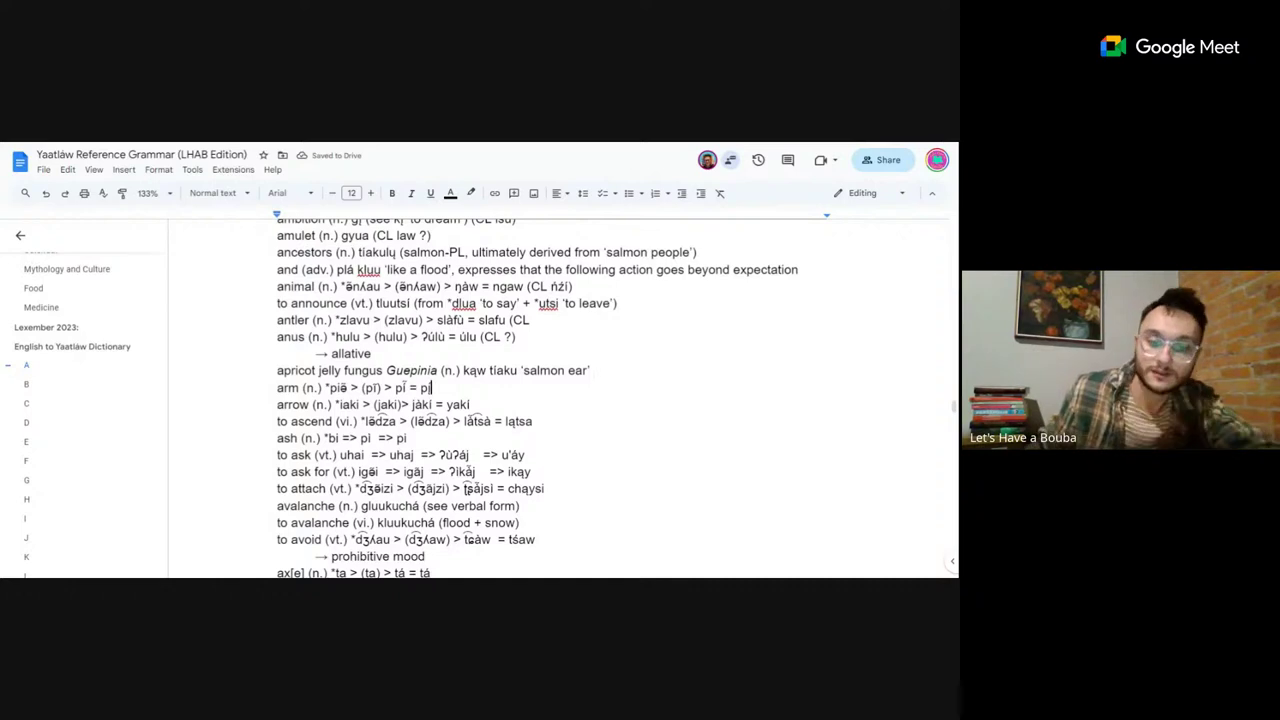
text((CL hl)
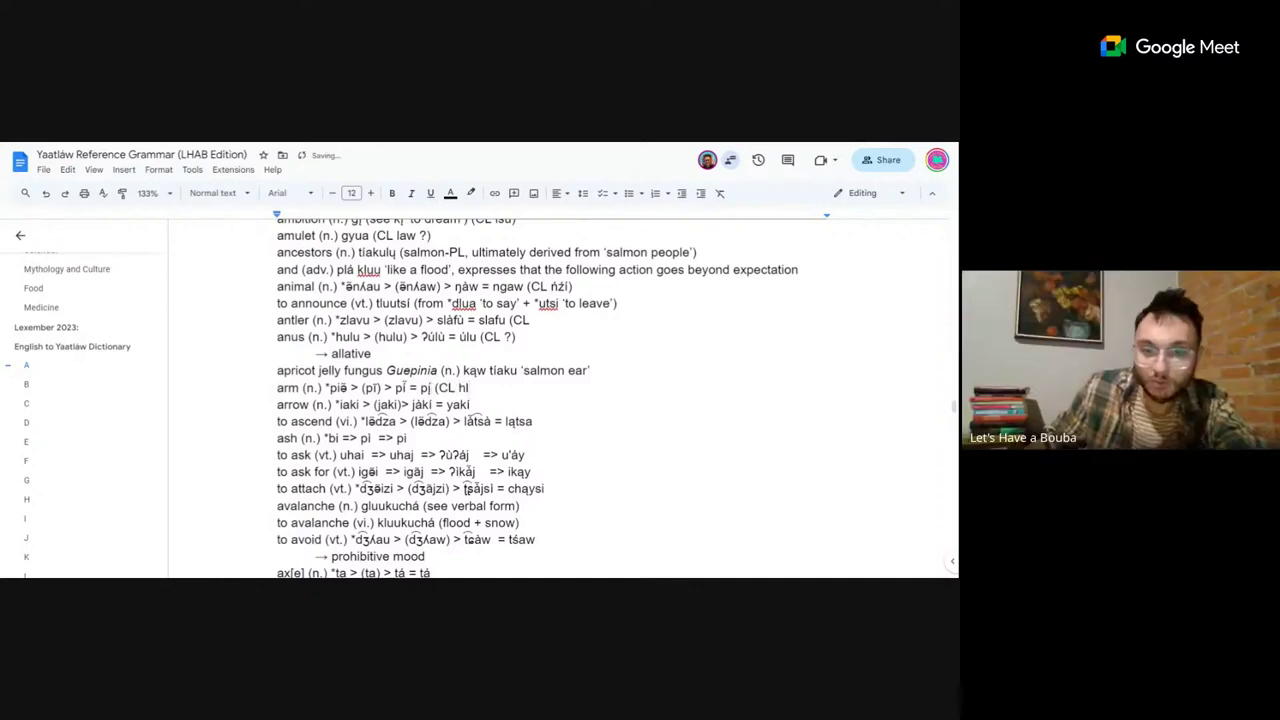
drag(525, 455, 511, 455)
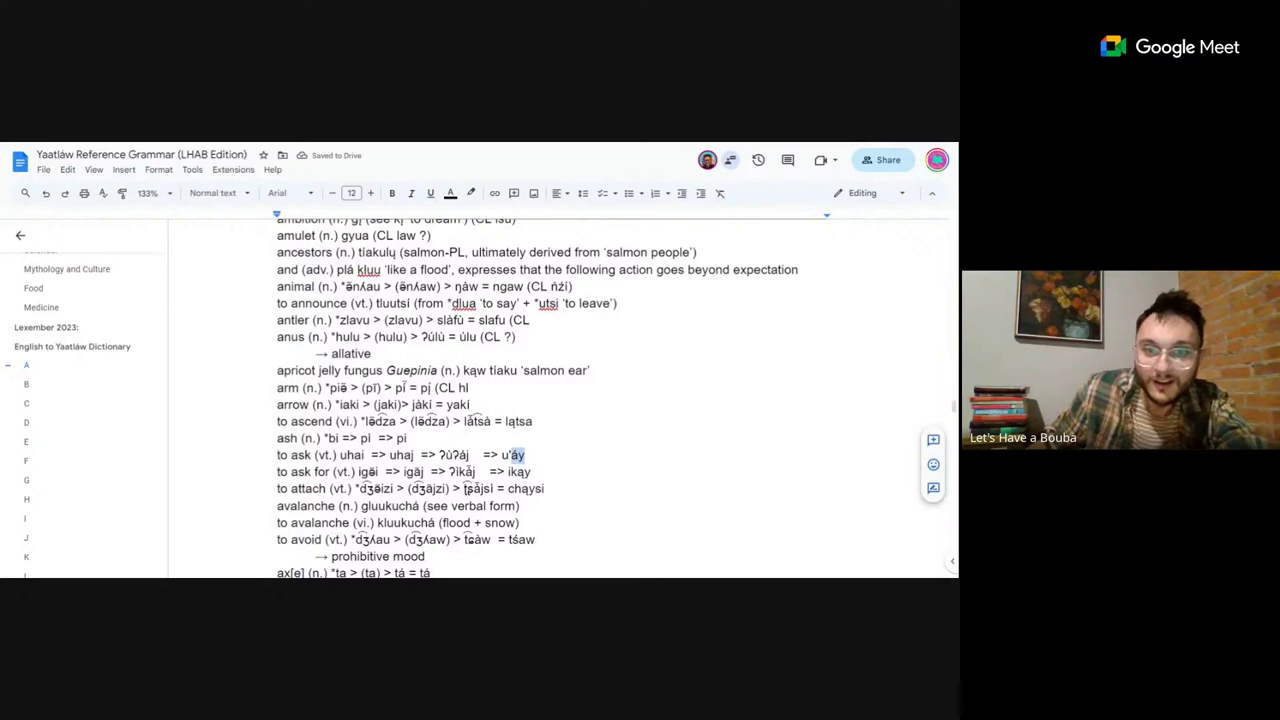
key(ctrl+c)
click(469, 387)
key(ctrl+v)
text())
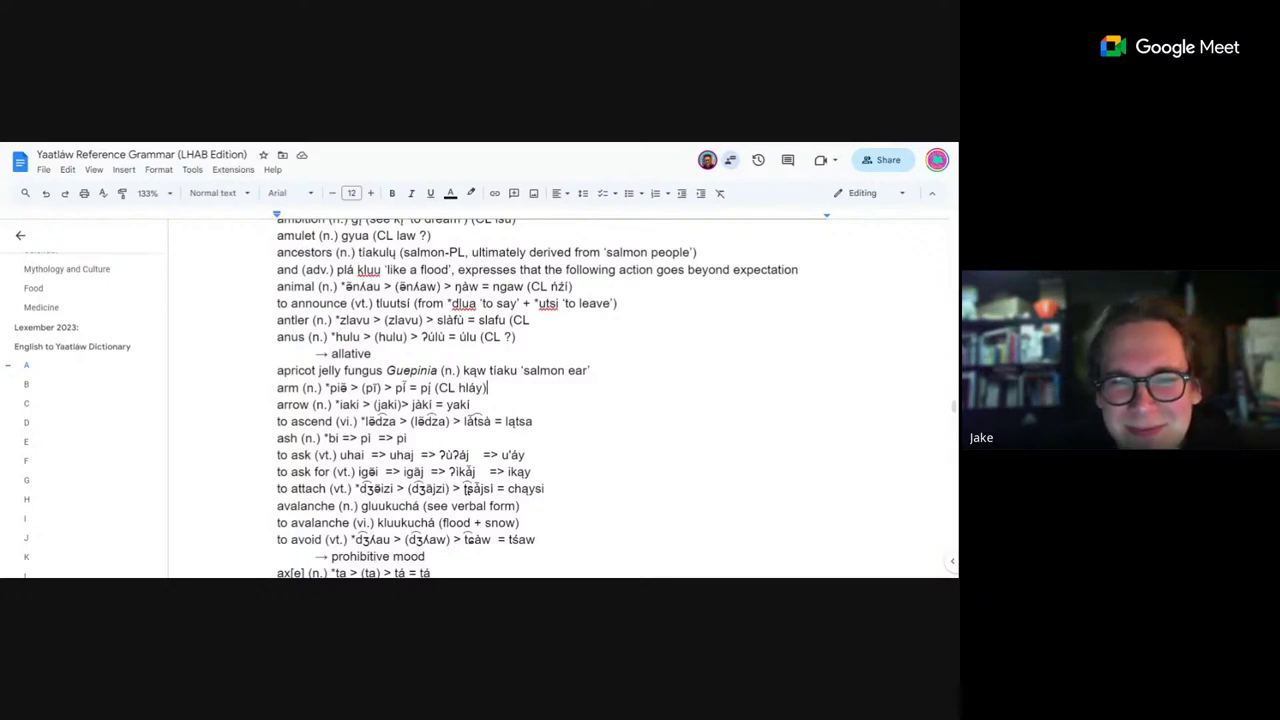
Add "(CL chę́)" to the "apricot jelly fungus" entry, reusing the accented "ę́" from the red algae classifier.
click(592, 370)
text((C)
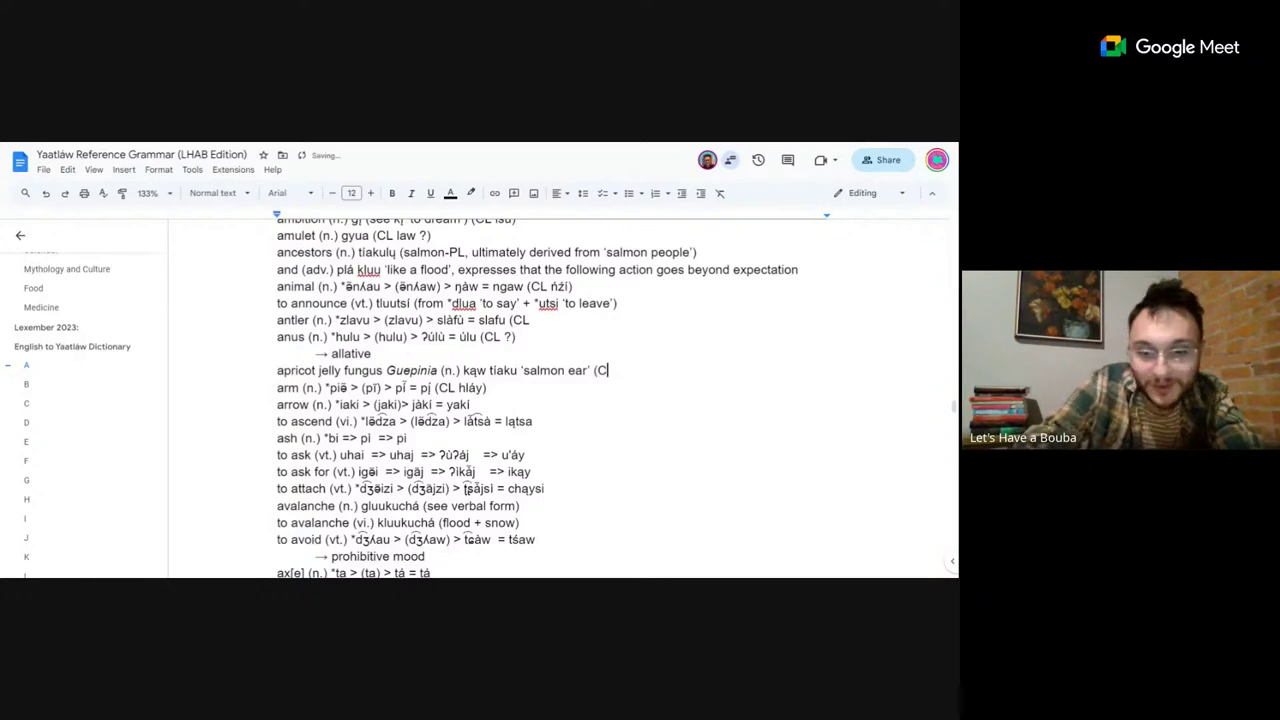
text(L ch)
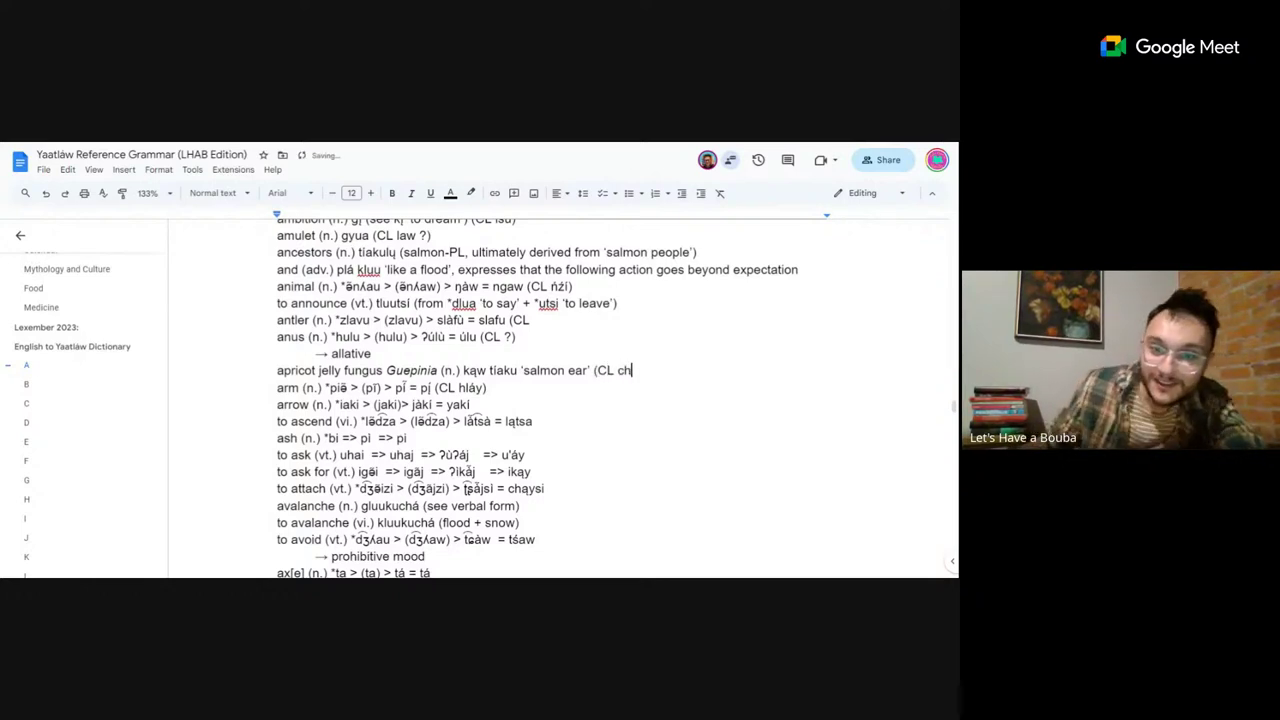
scroll(544, 400, up, 2)
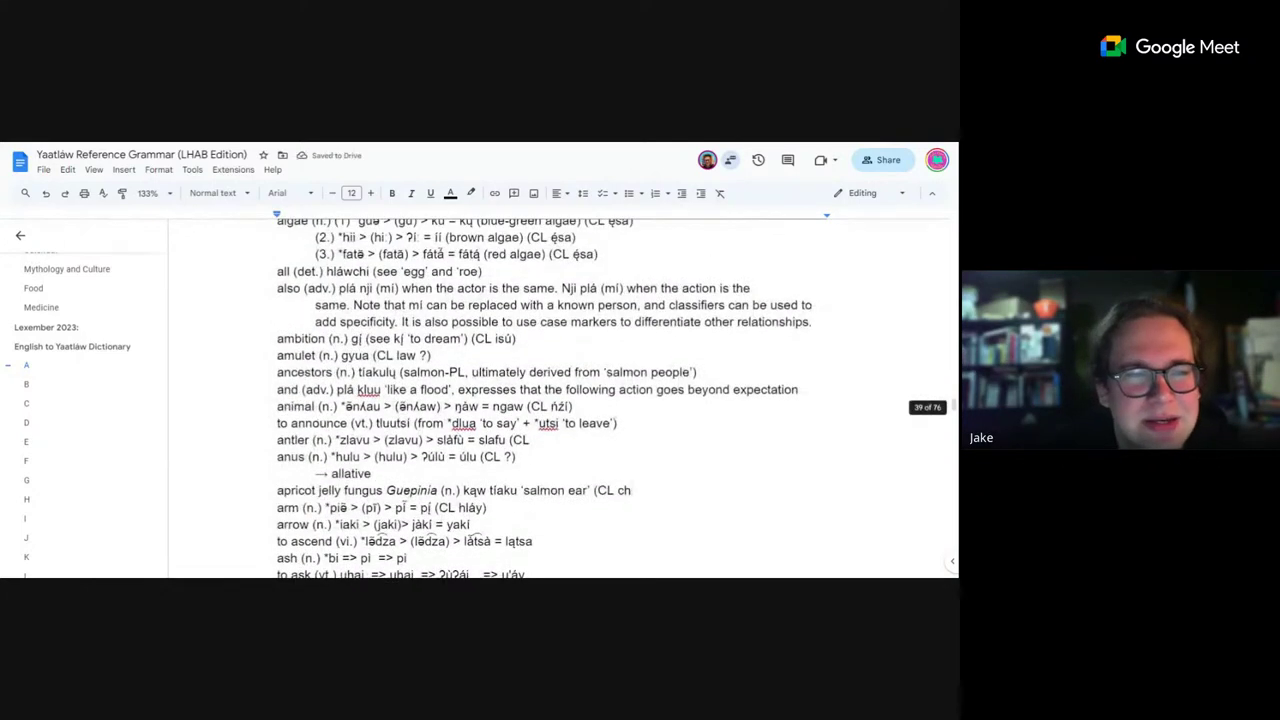
click(575, 254)
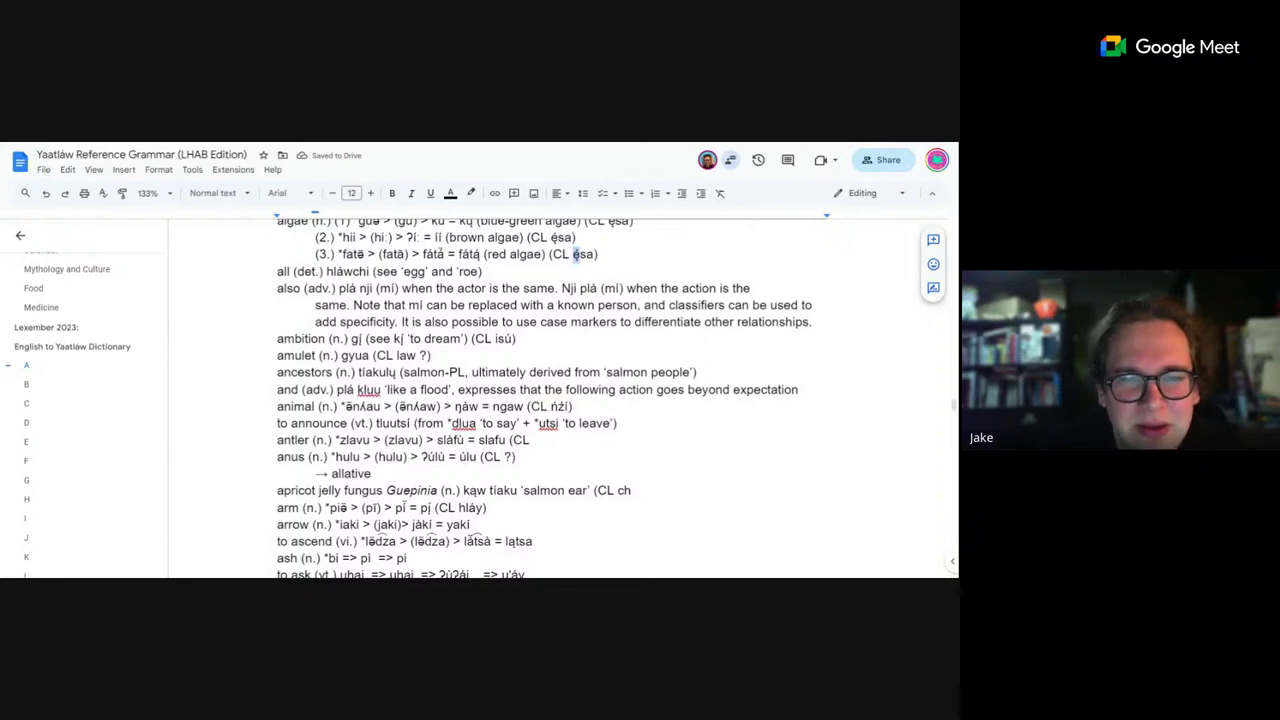
click(639, 490)
key(ctrl+v)
text())
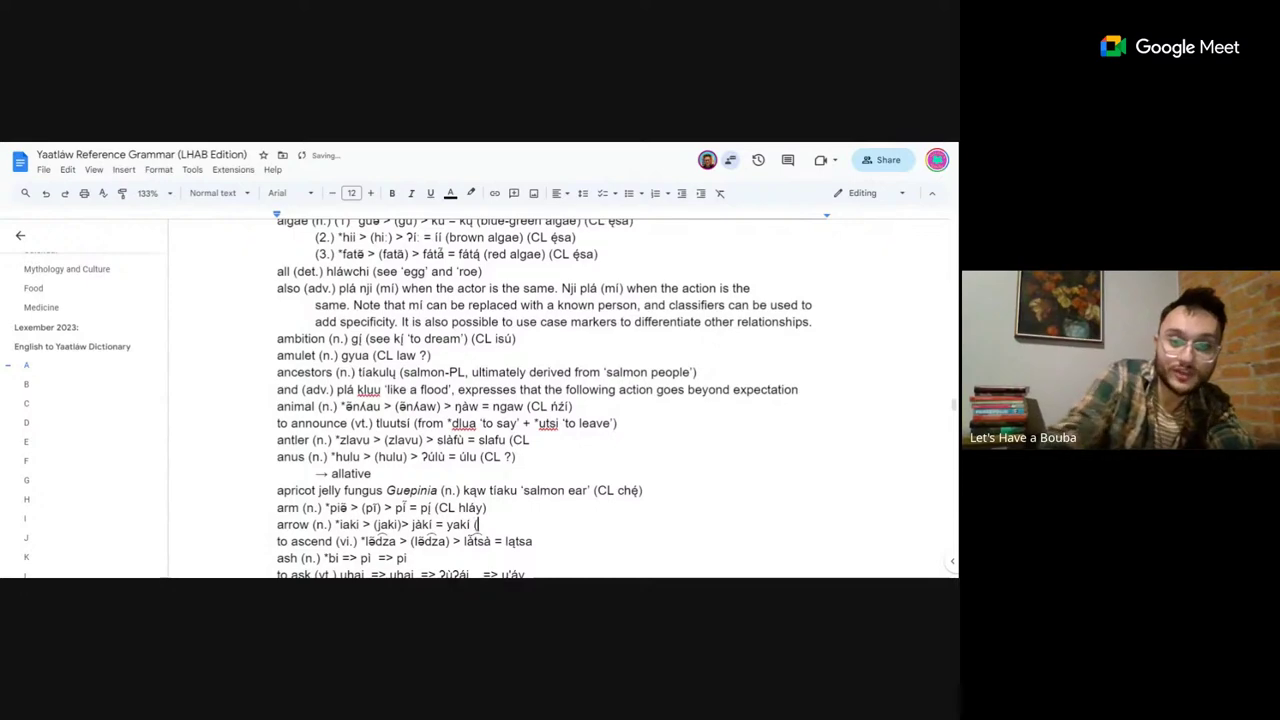
Find the classifier for long thin things in the Classifier List and select its form "ńíw".
scroll(127, 347, up, 3)
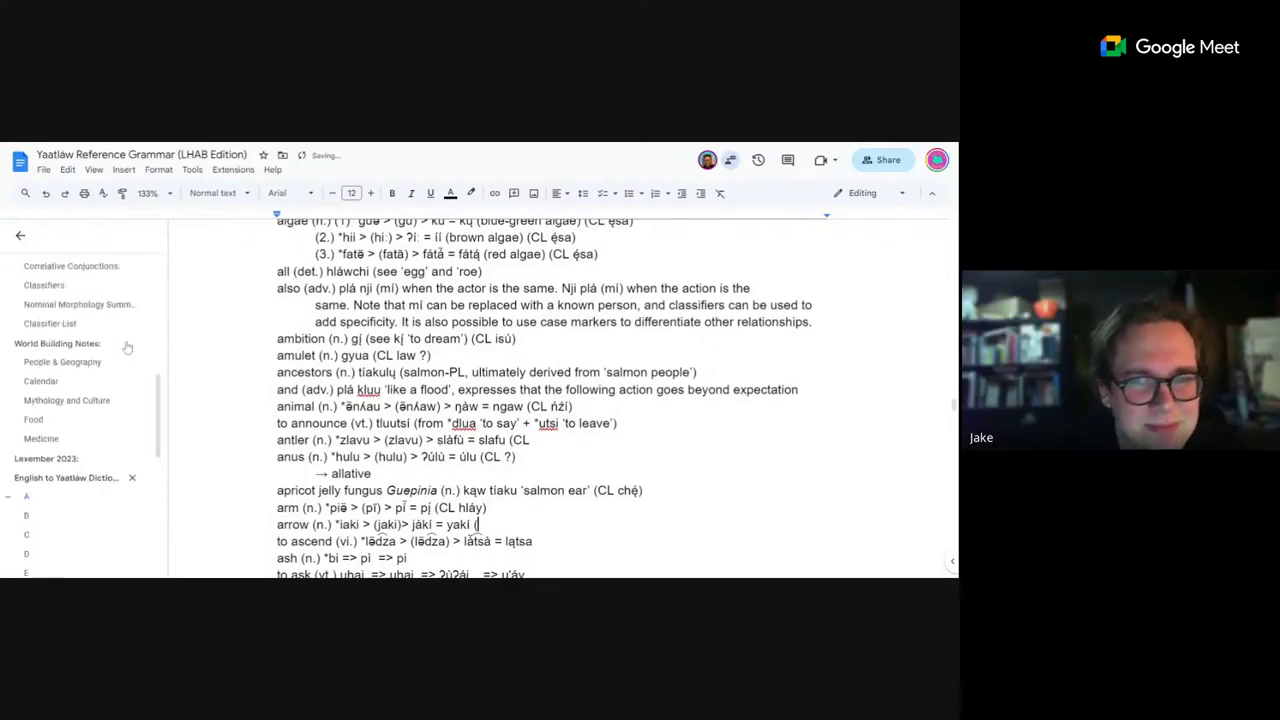
scroll(127, 347, up, 1)
click(52, 366)
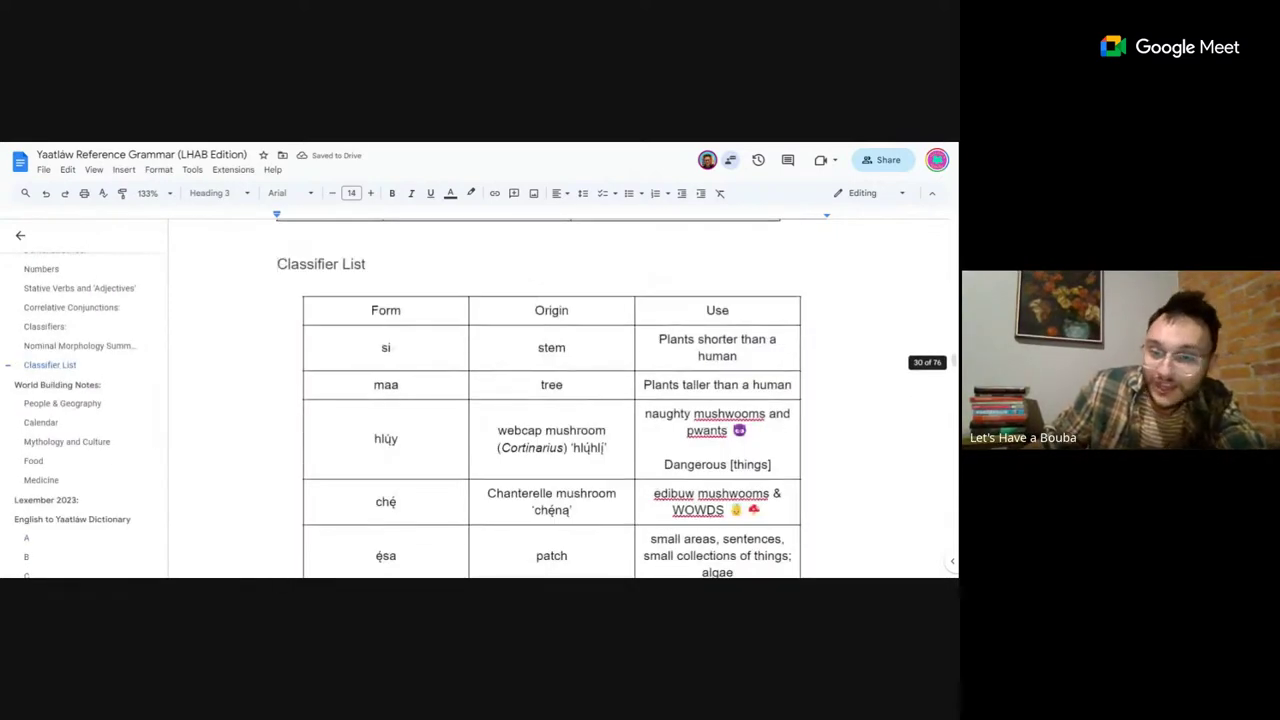
scroll(551, 400, down, 6)
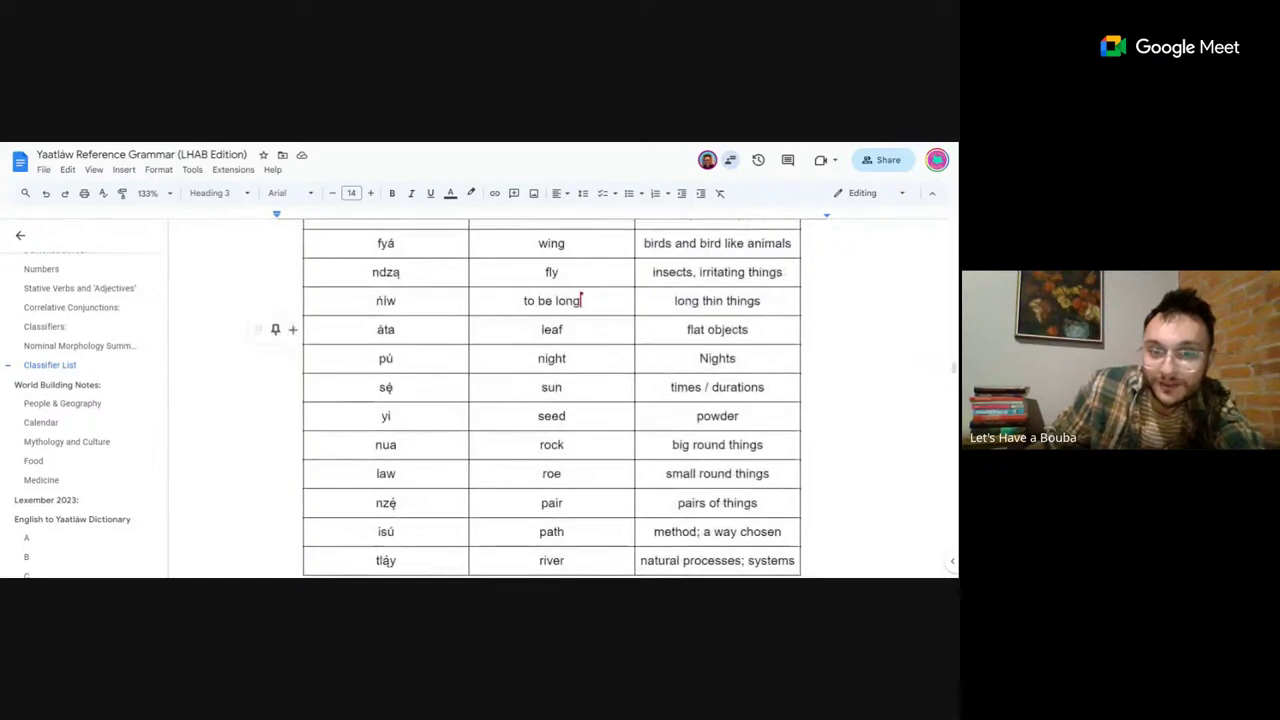
double_click(385, 300)
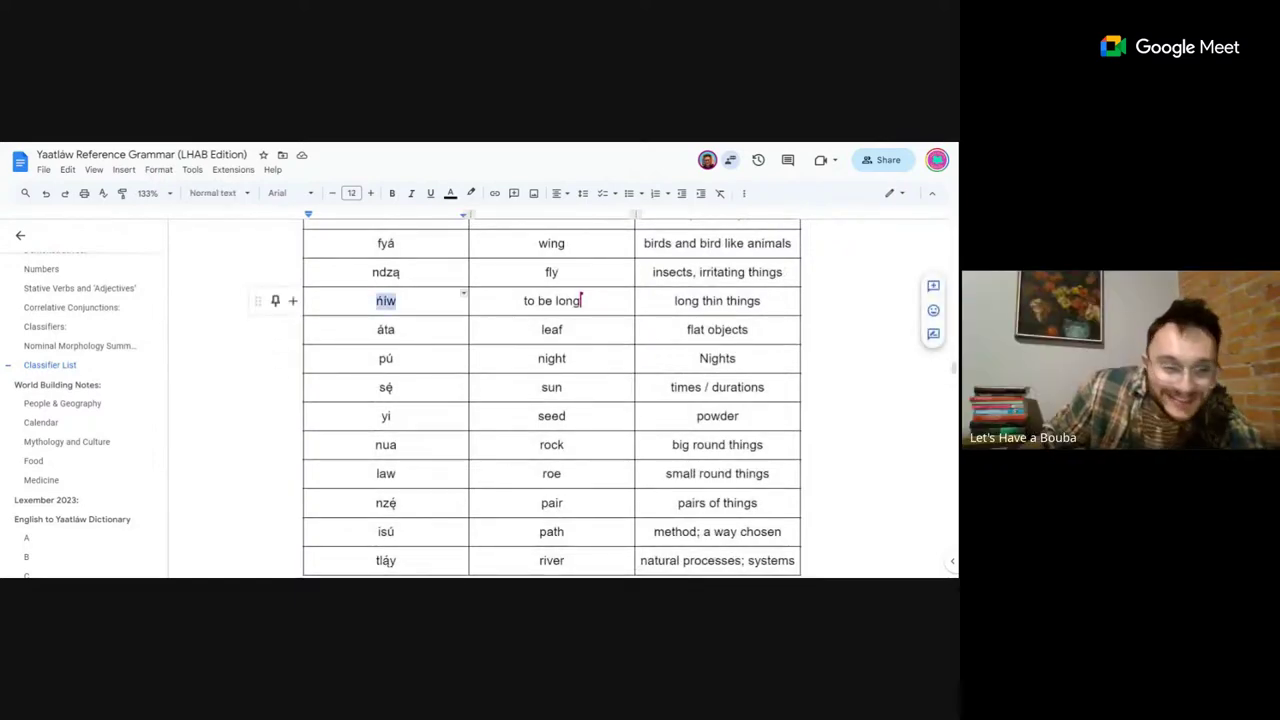
Complete the classifier note on the "arrow" entry in the dictionary's A section as "(CL ńíw)".
click(35, 517)
scroll(551, 400, down, 3)
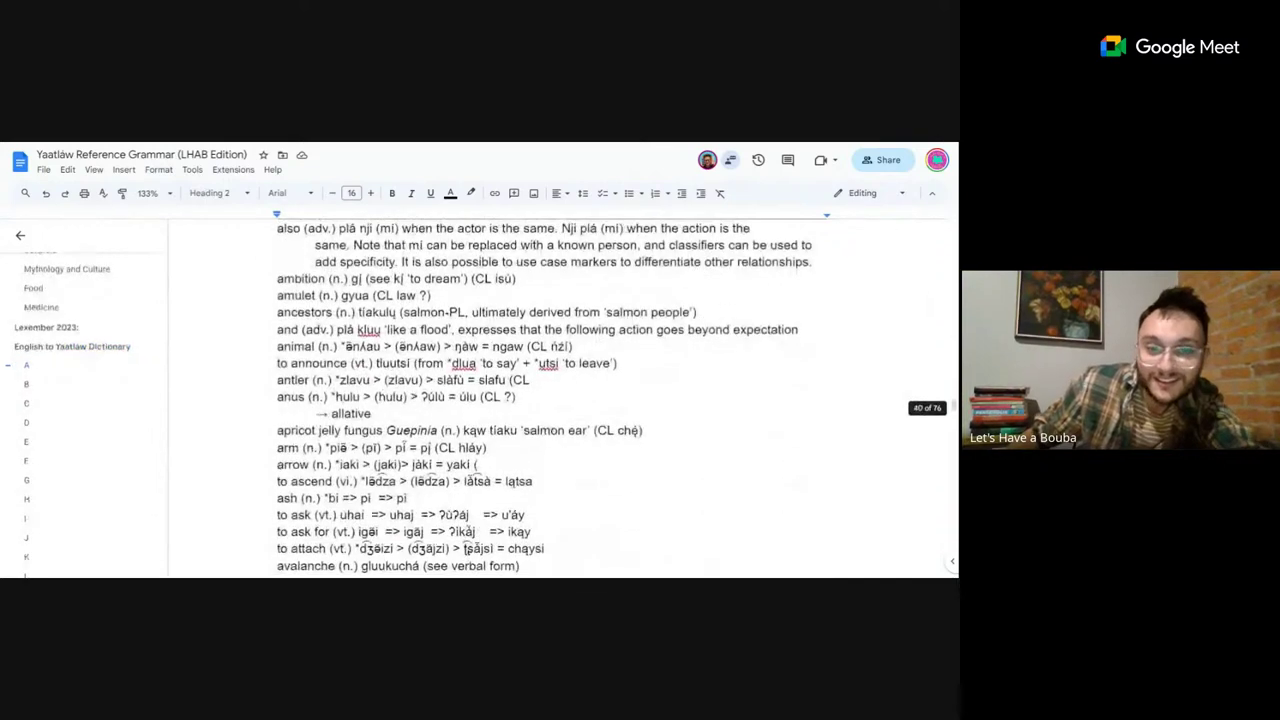
scroll(551, 400, down, 2)
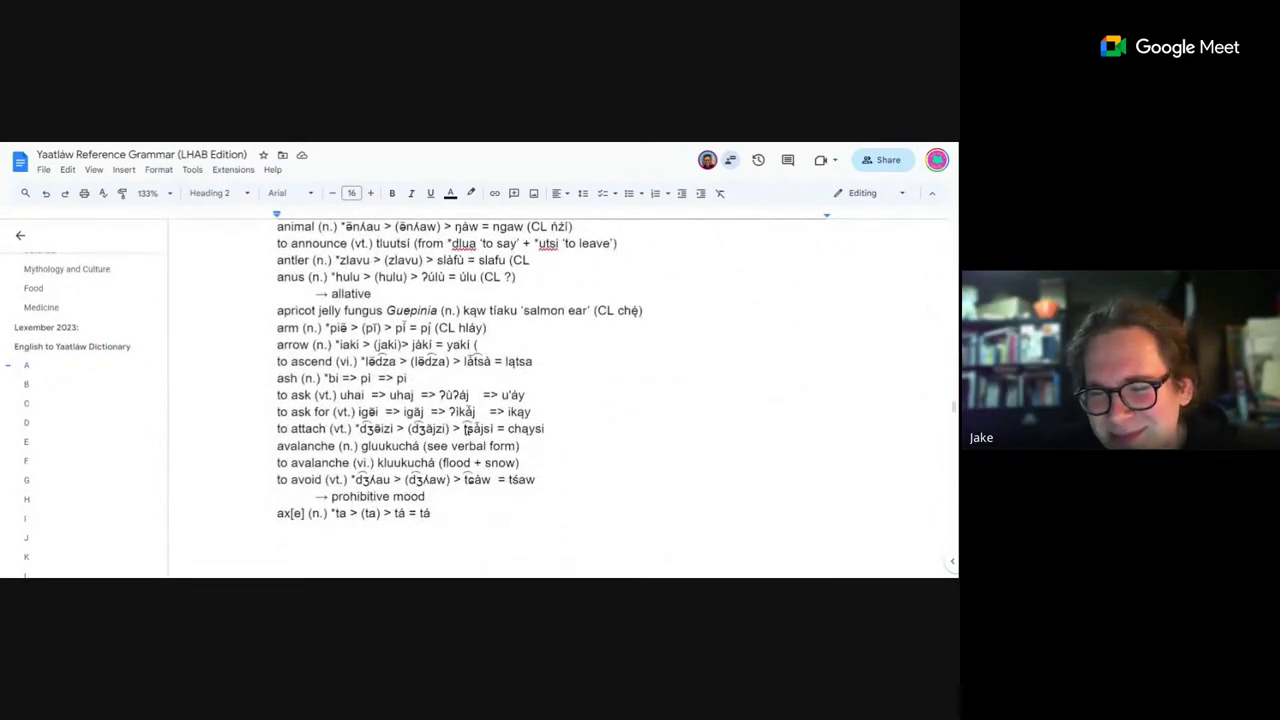
click(478, 344)
text(CL)
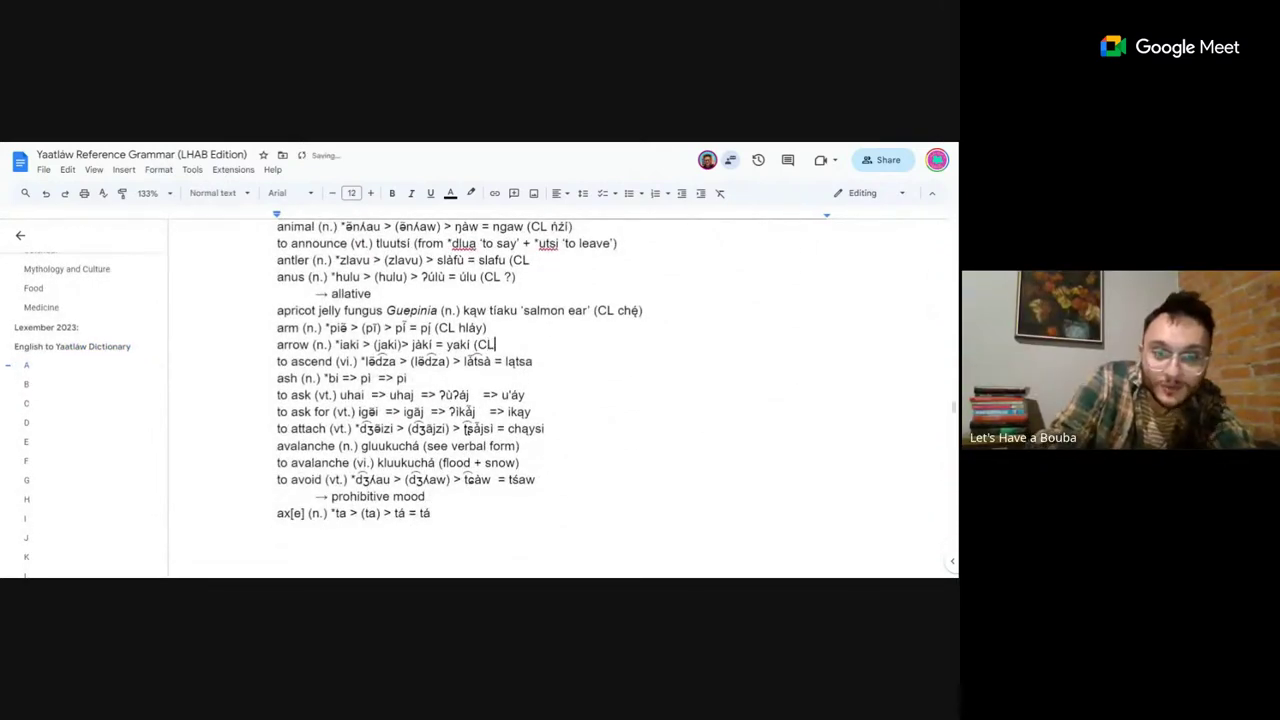
text( ńiw)
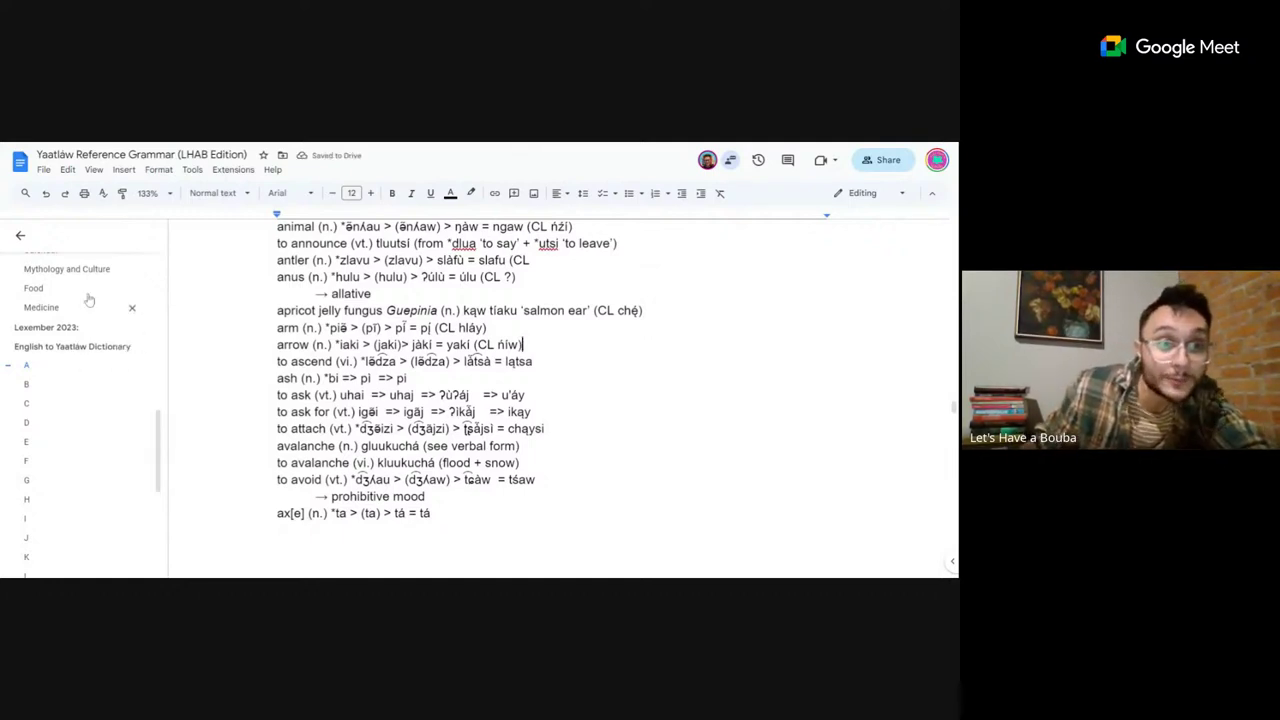
Find the classifier for powder in the Classifier List and select its form "yi".
scroll(100, 360, up, 5)
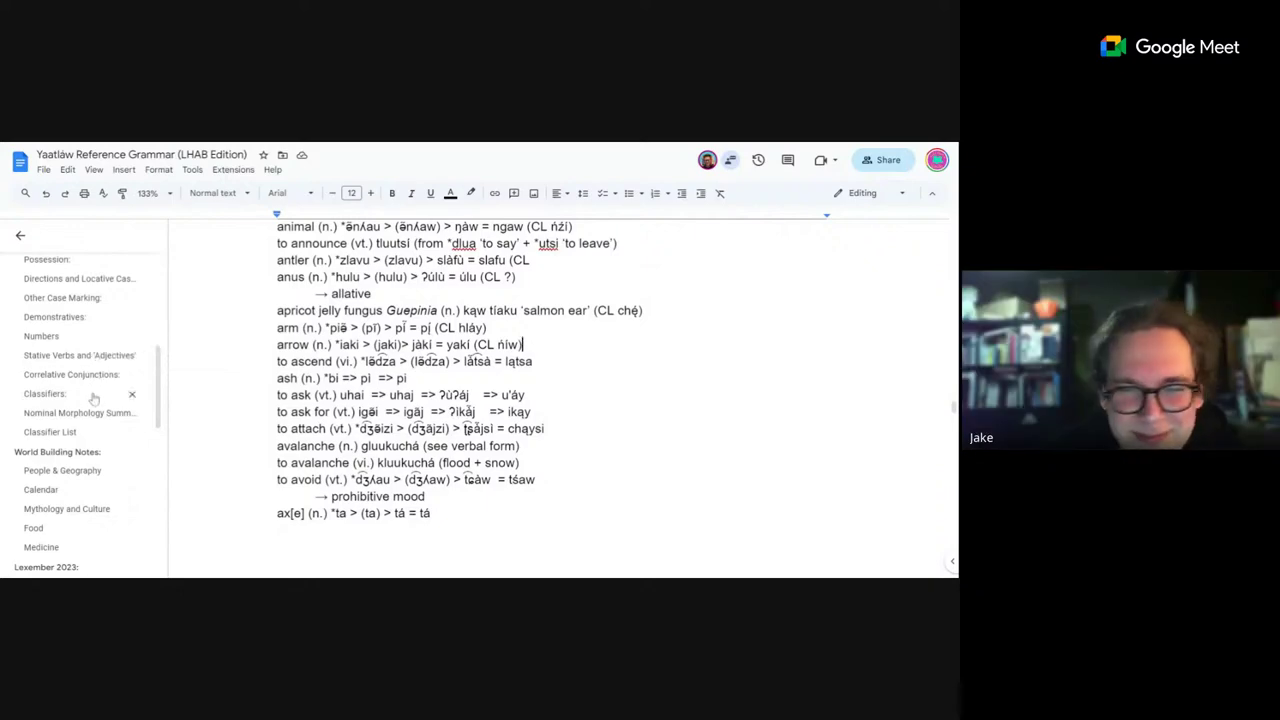
click(50, 429)
scroll(530, 400, down, 10)
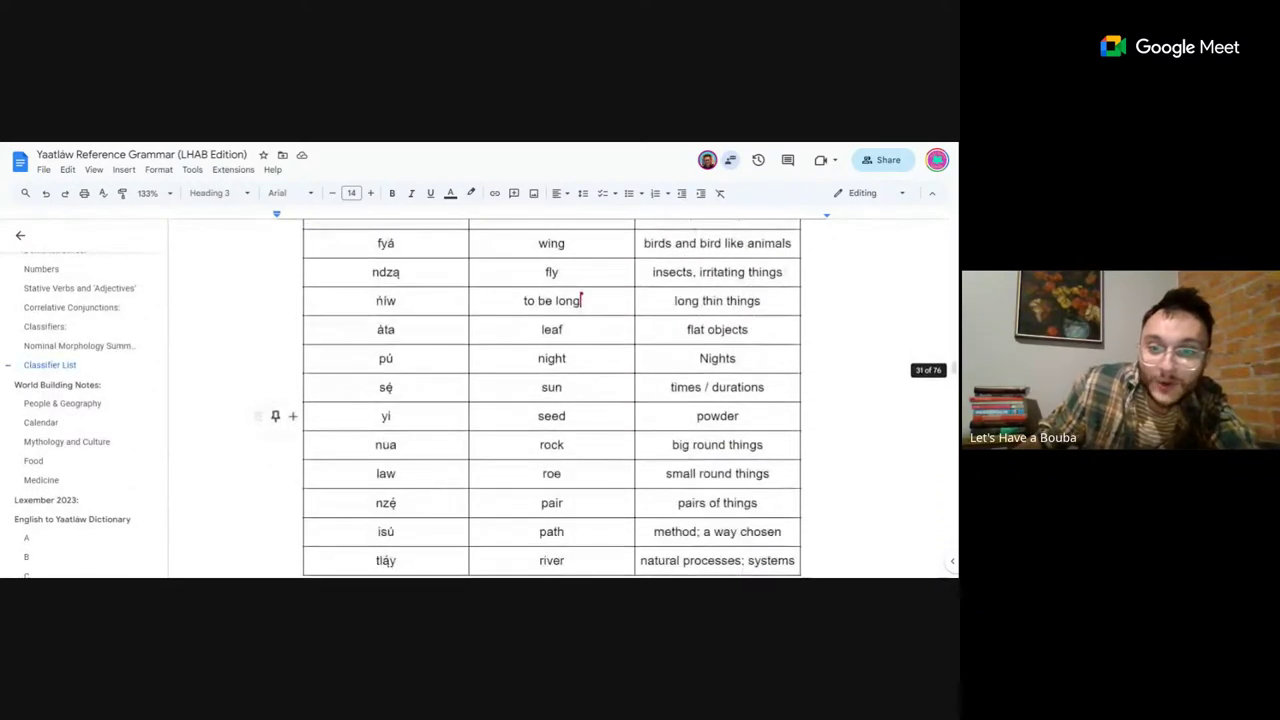
scroll(277, 414, up, 2)
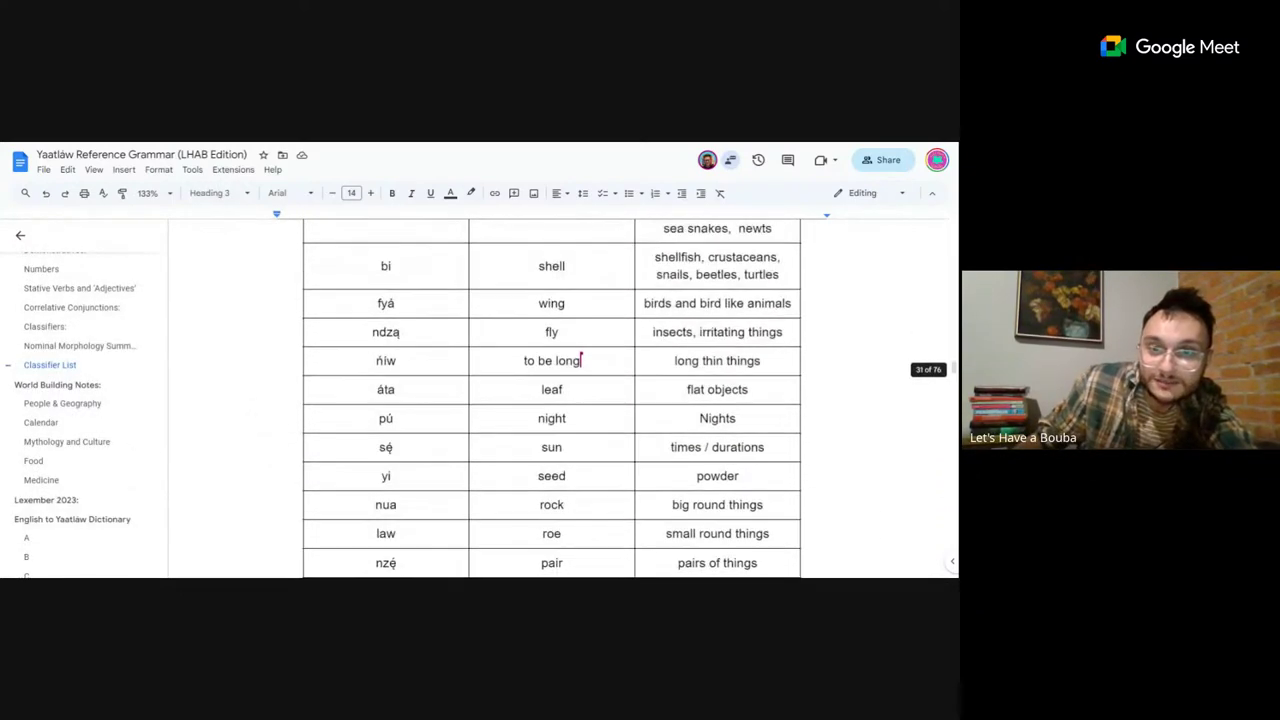
scroll(277, 414, down, 2)
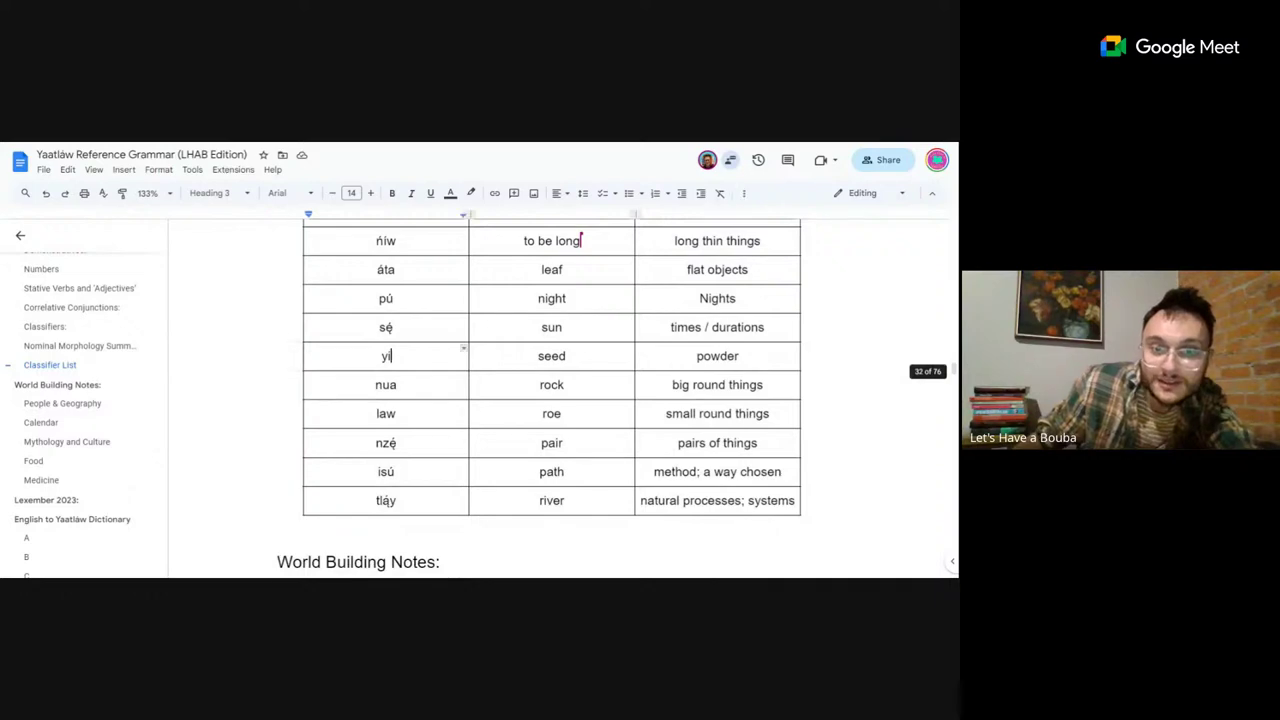
click(278, 357)
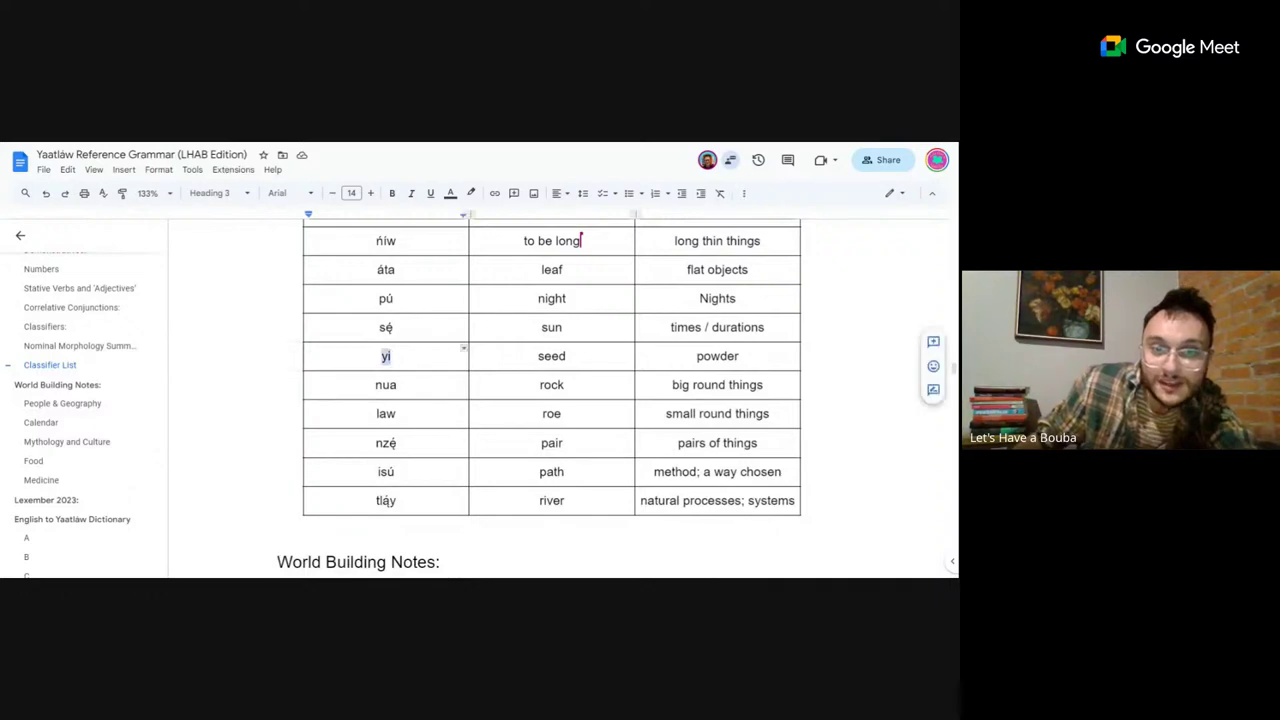
Add the classifier note "(CL yi)" to the "ash" entry in the dictionary's A section.
click(34, 514)
scroll(500, 400, up, 5)
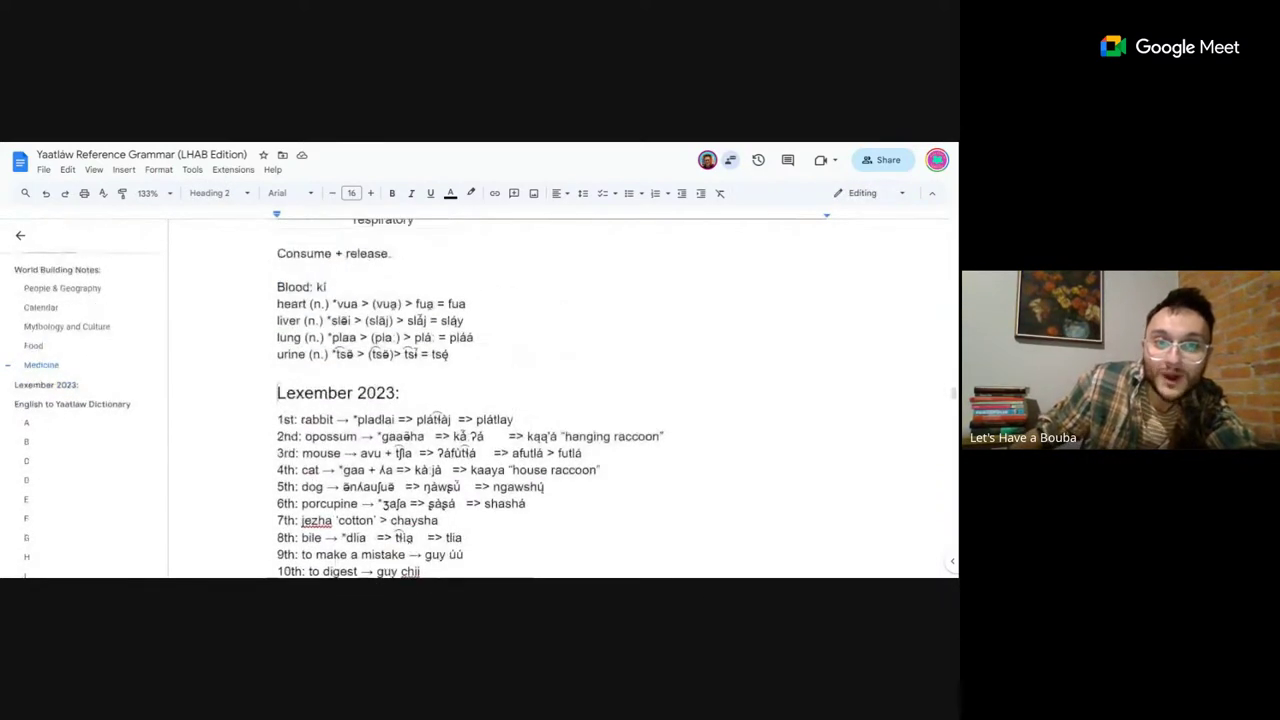
scroll(500, 400, up, 3)
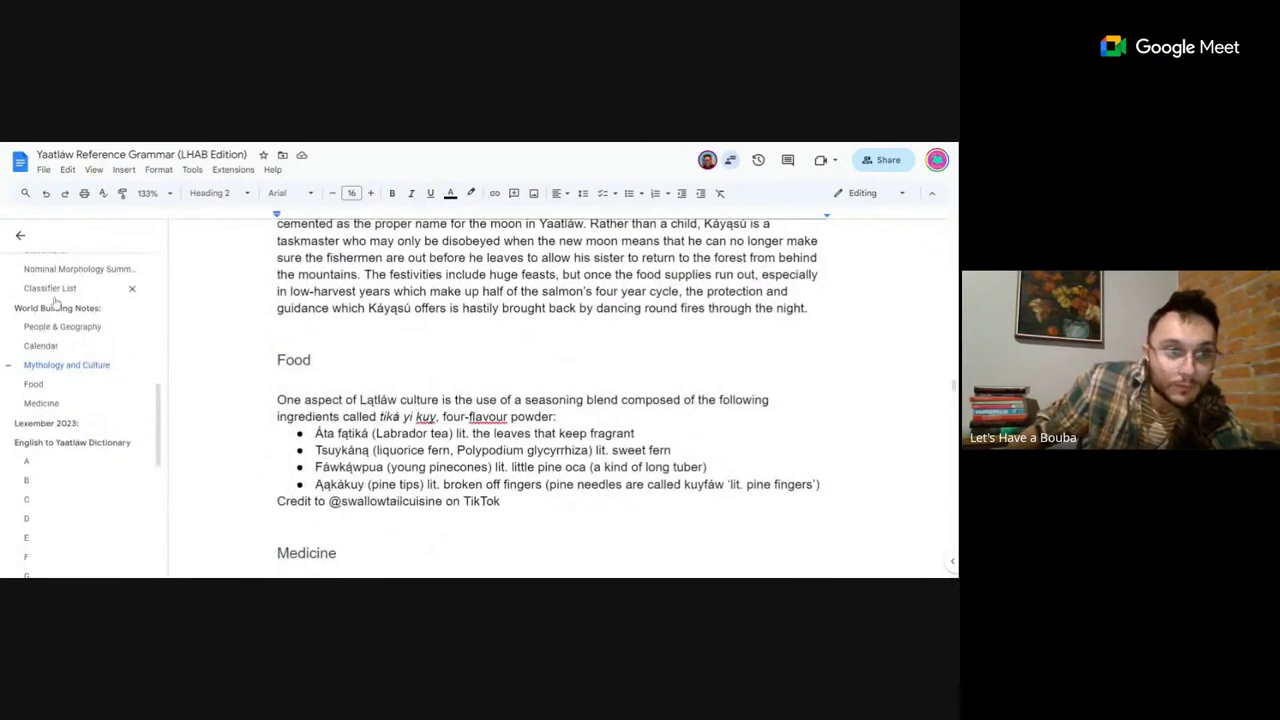
click(57, 463)
scroll(560, 400, down, 5)
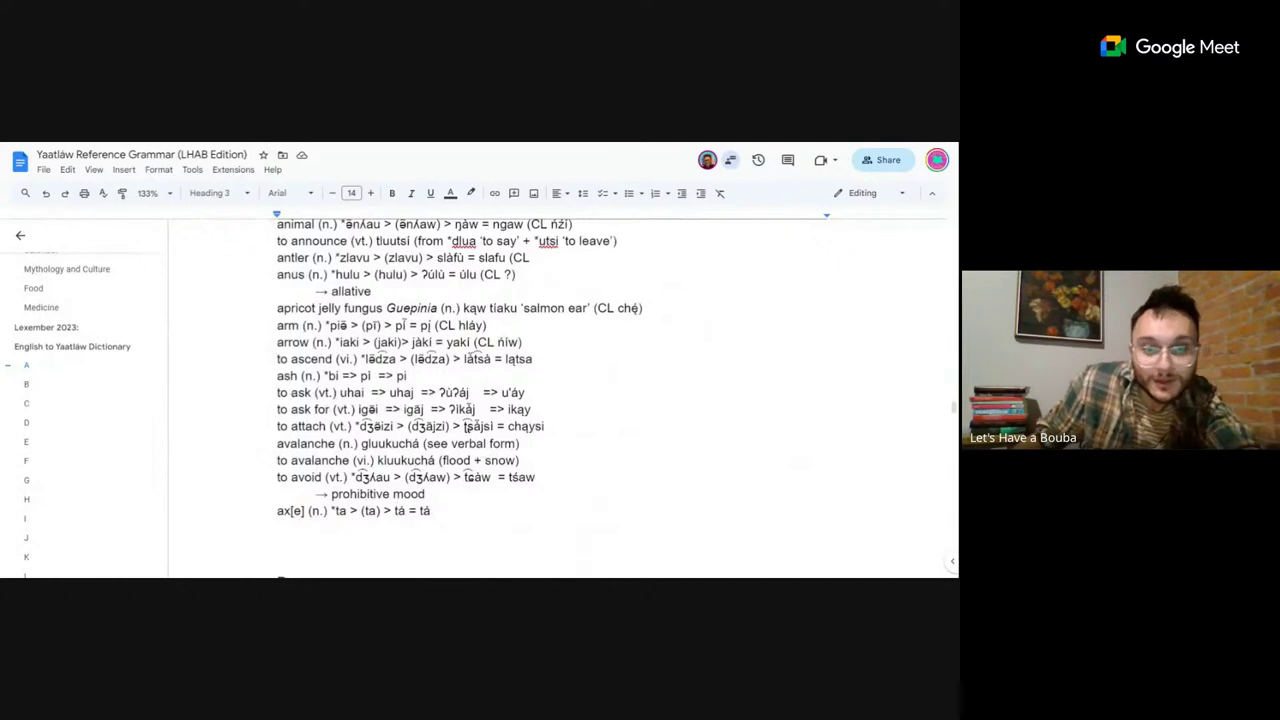
click(408, 376)
text((CL )
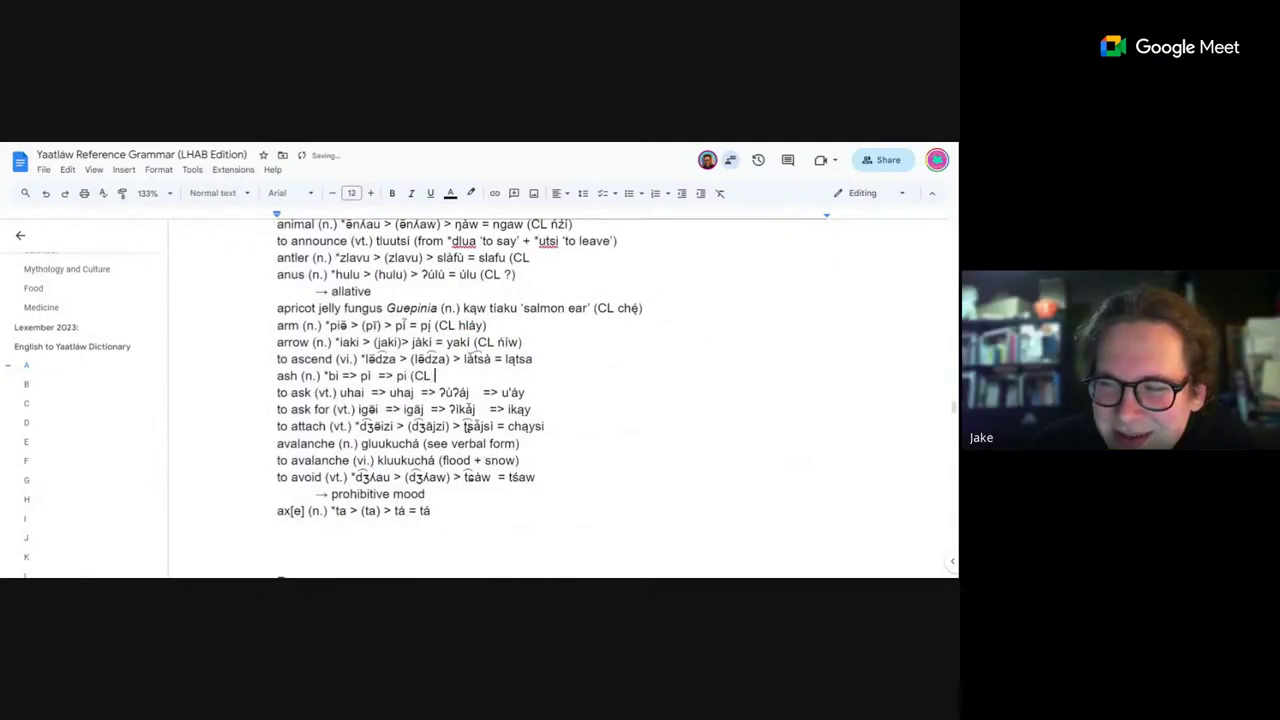
text(yi)
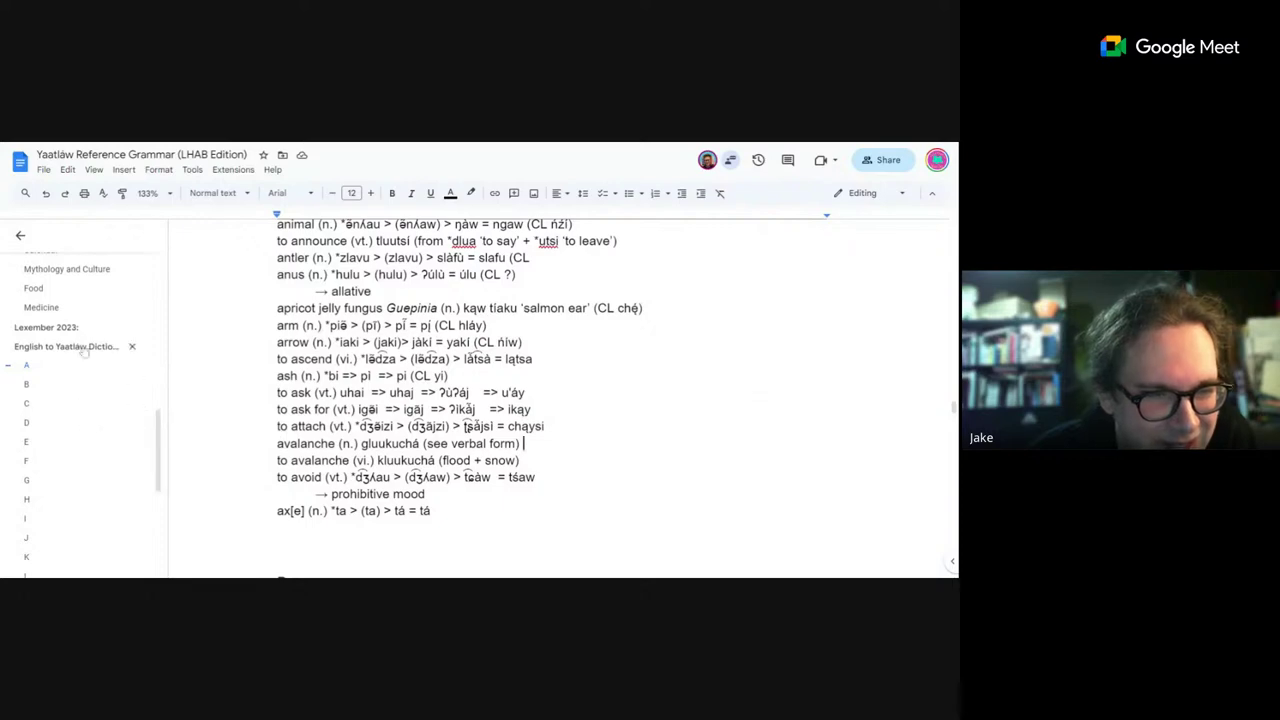
Find the classifier for natural processes and systems in the Classifier List and select its form "tlą́y".
scroll(80, 346, up, 3)
click(67, 497)
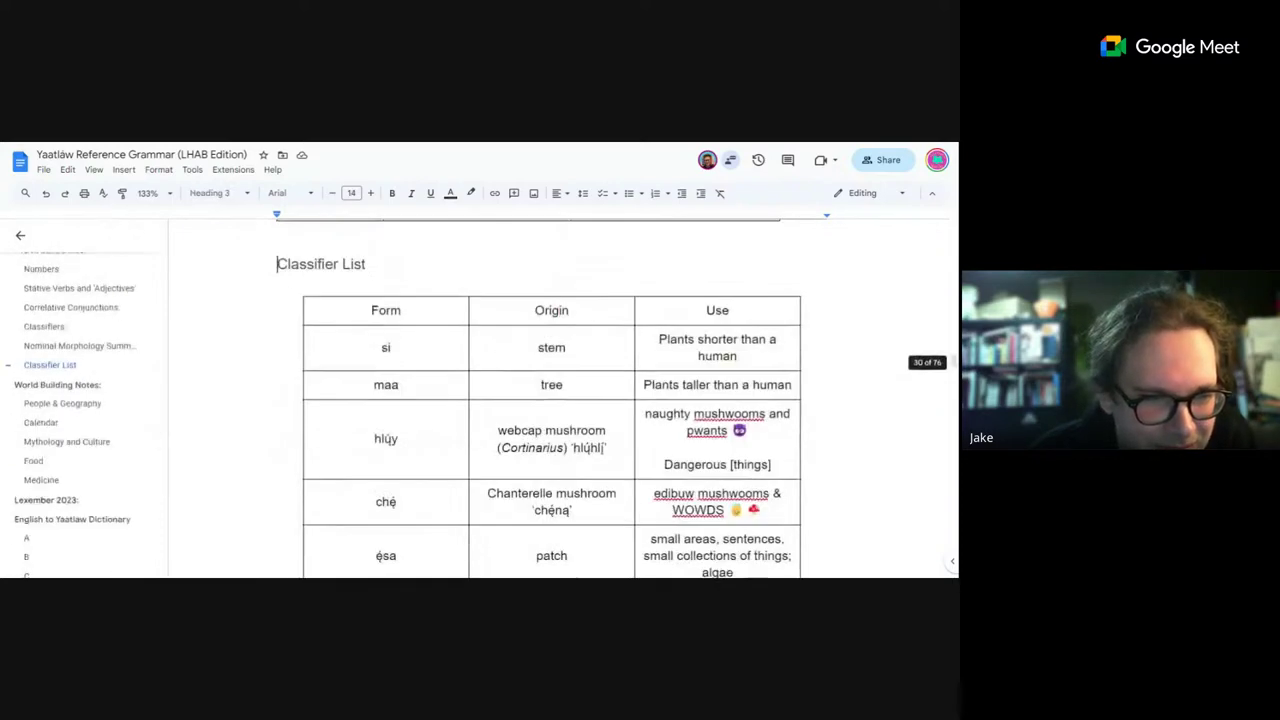
scroll(581, 360, down, 8)
scroll(551, 400, down, 3)
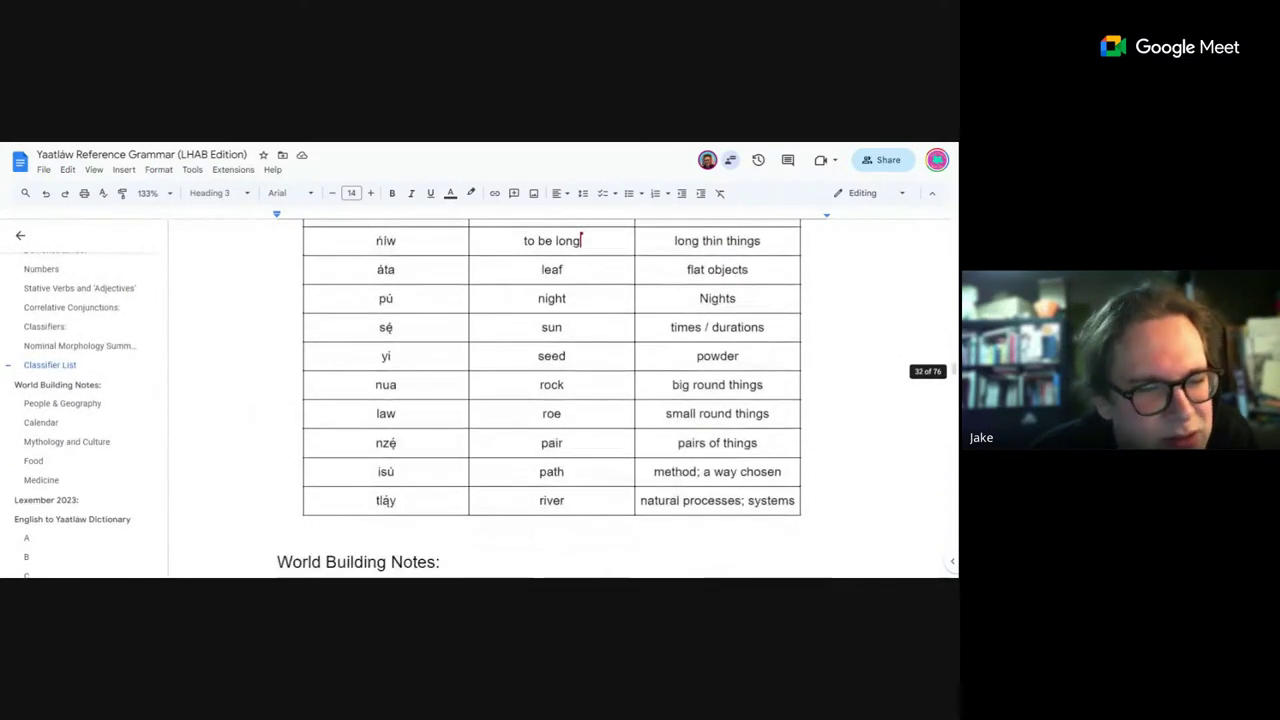
click(420, 500)
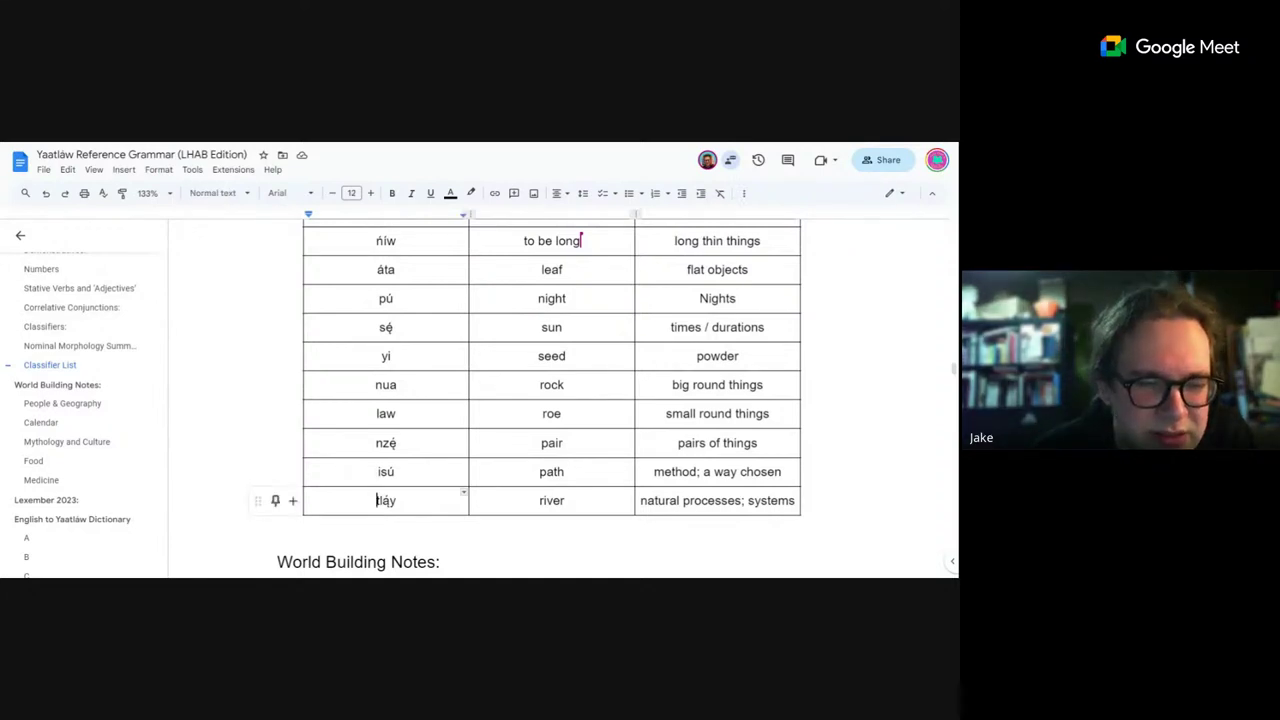
scroll(551, 400, up, 2)
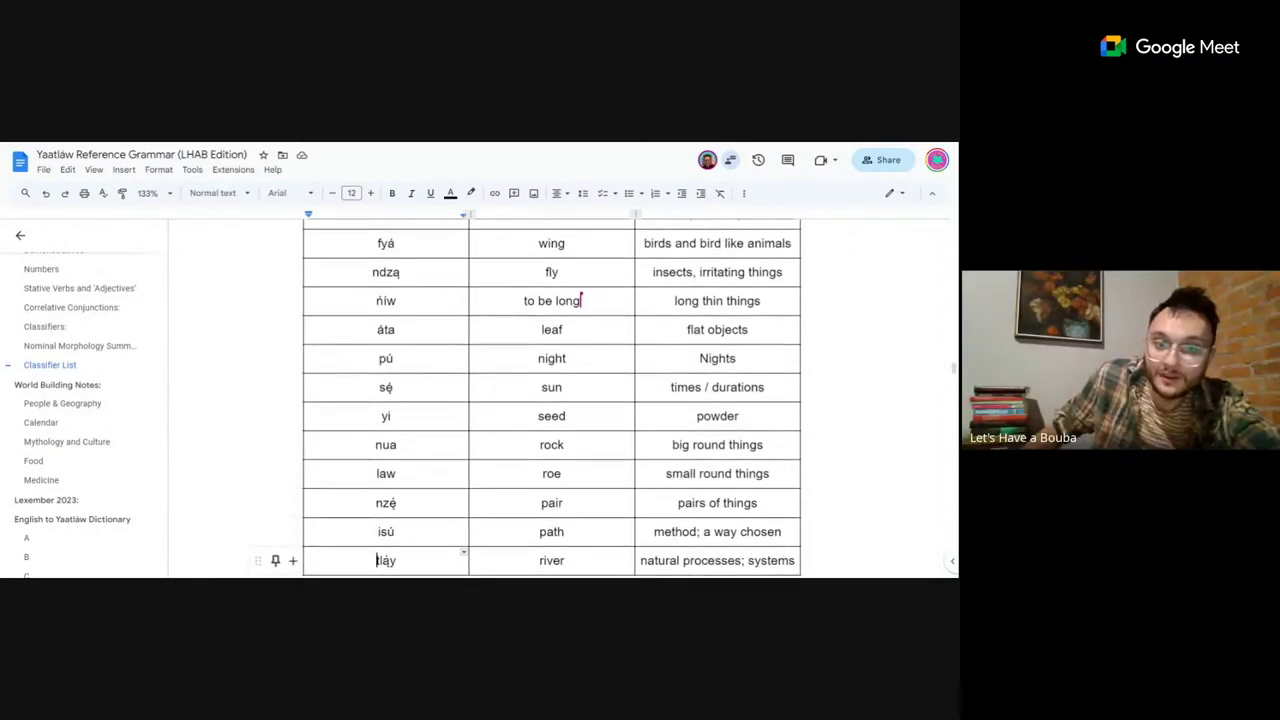
double_click(386, 560)
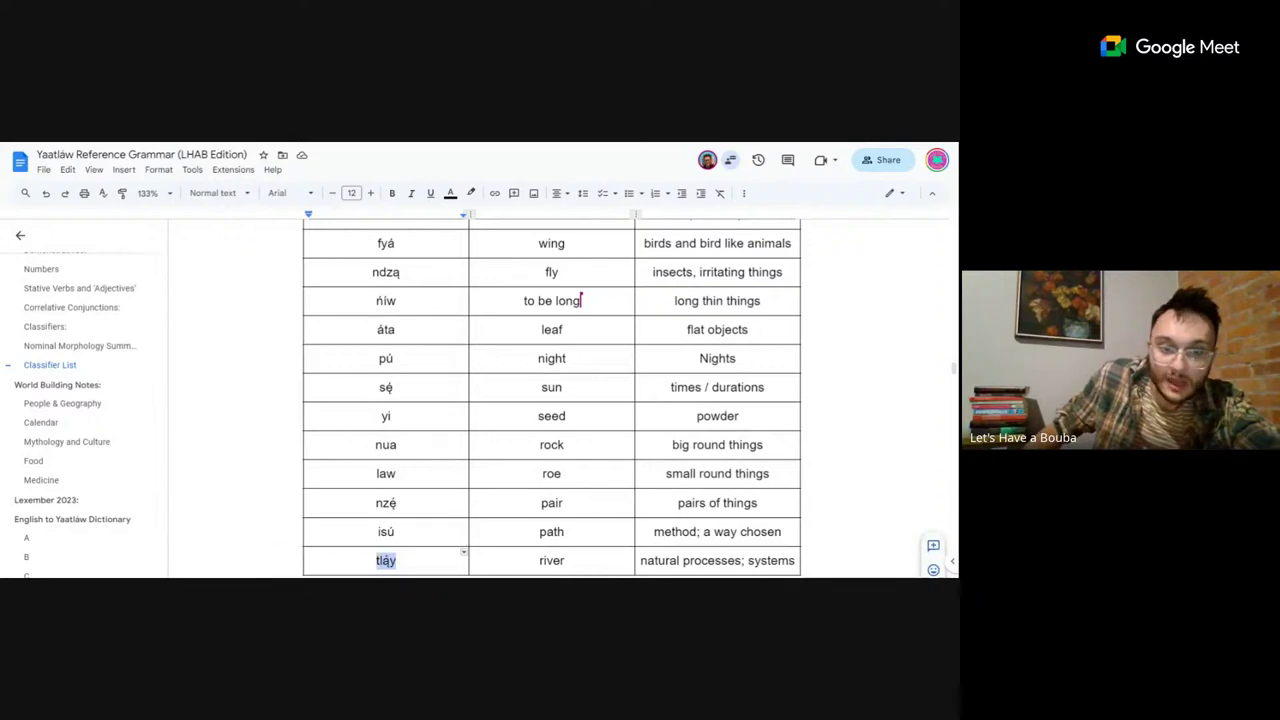
Add the classifier note "(CL tlą́y)" to the noun entry "avalanche" in the dictionary's A section.
click(90, 502)
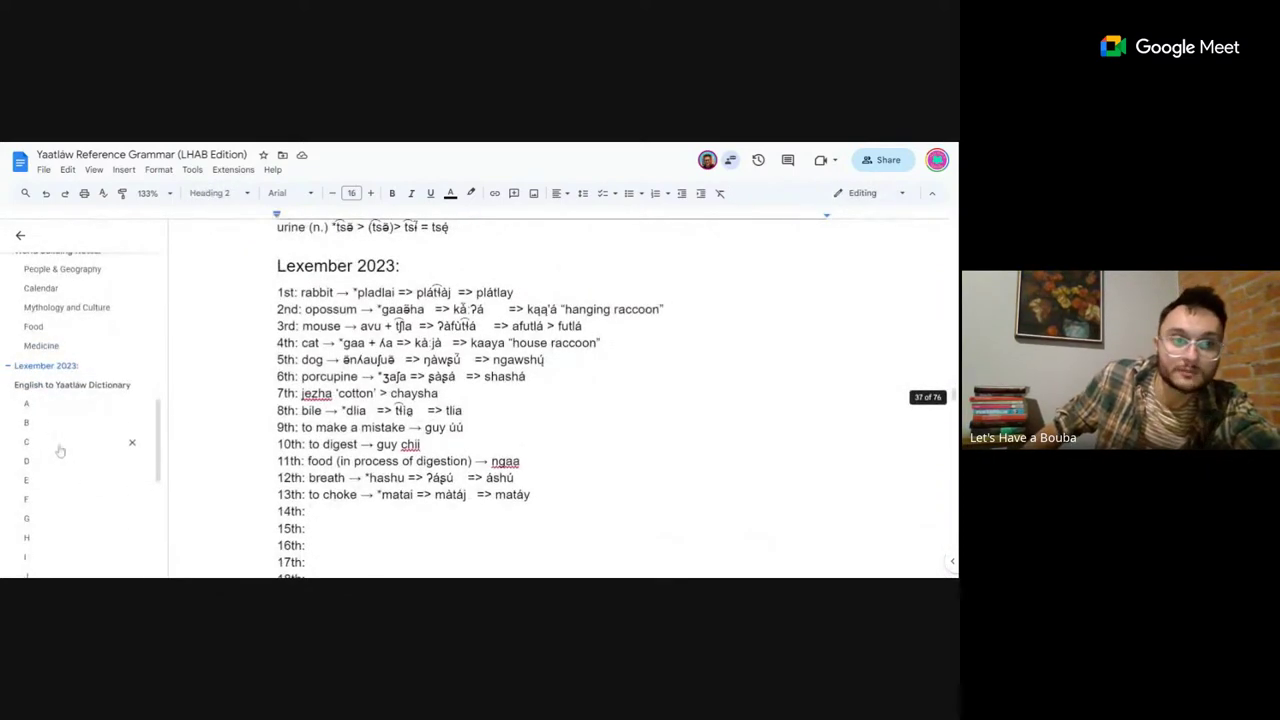
click(45, 410)
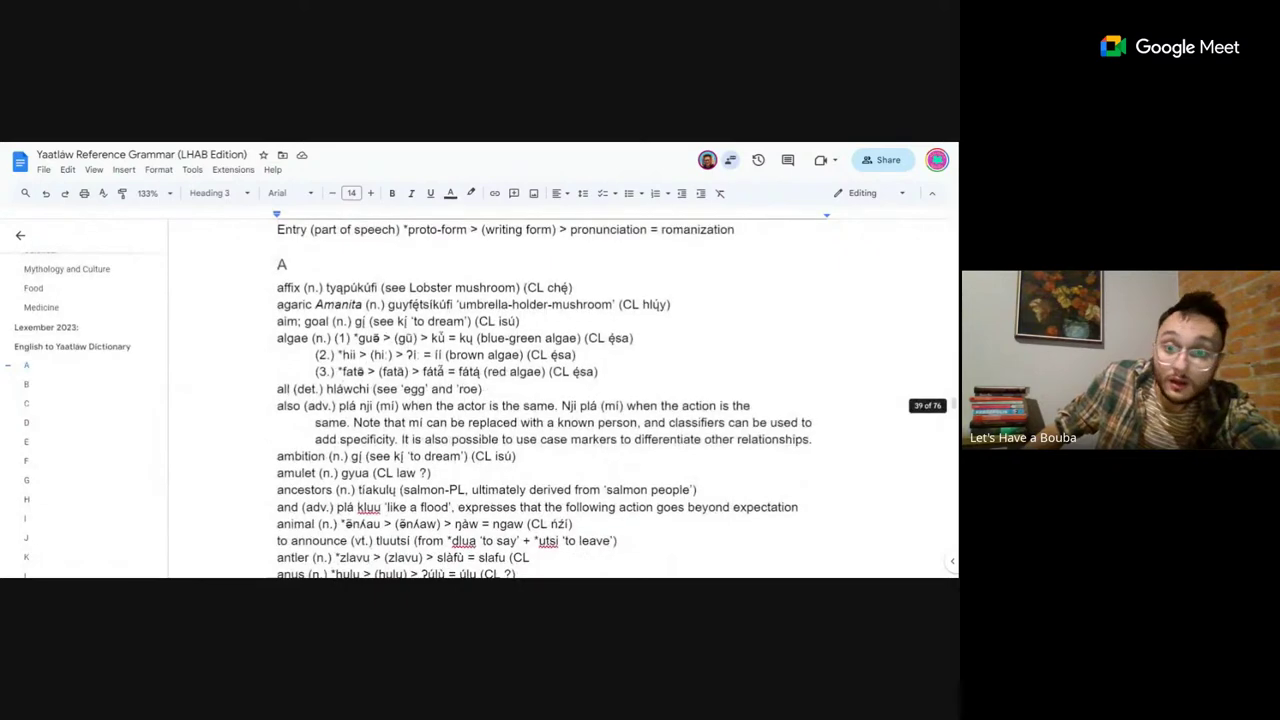
scroll(560, 400, down, 3)
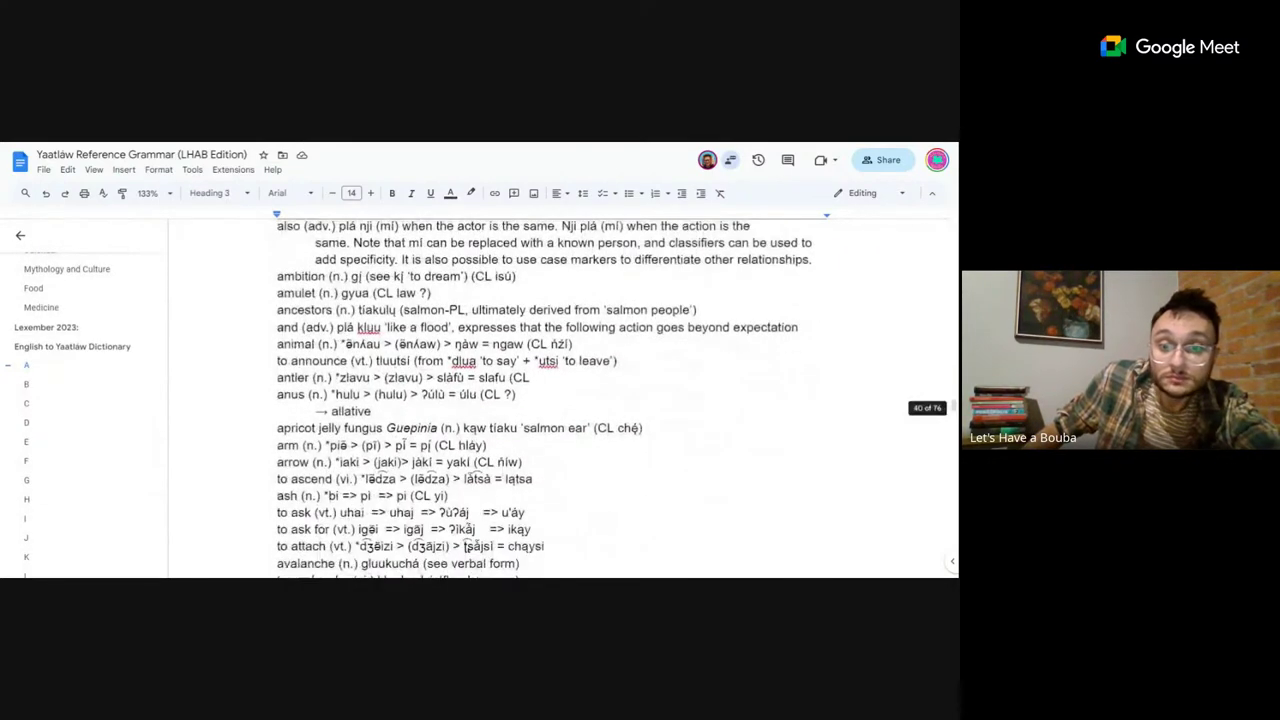
scroll(560, 400, down, 3)
scroll(560, 400, up, 1)
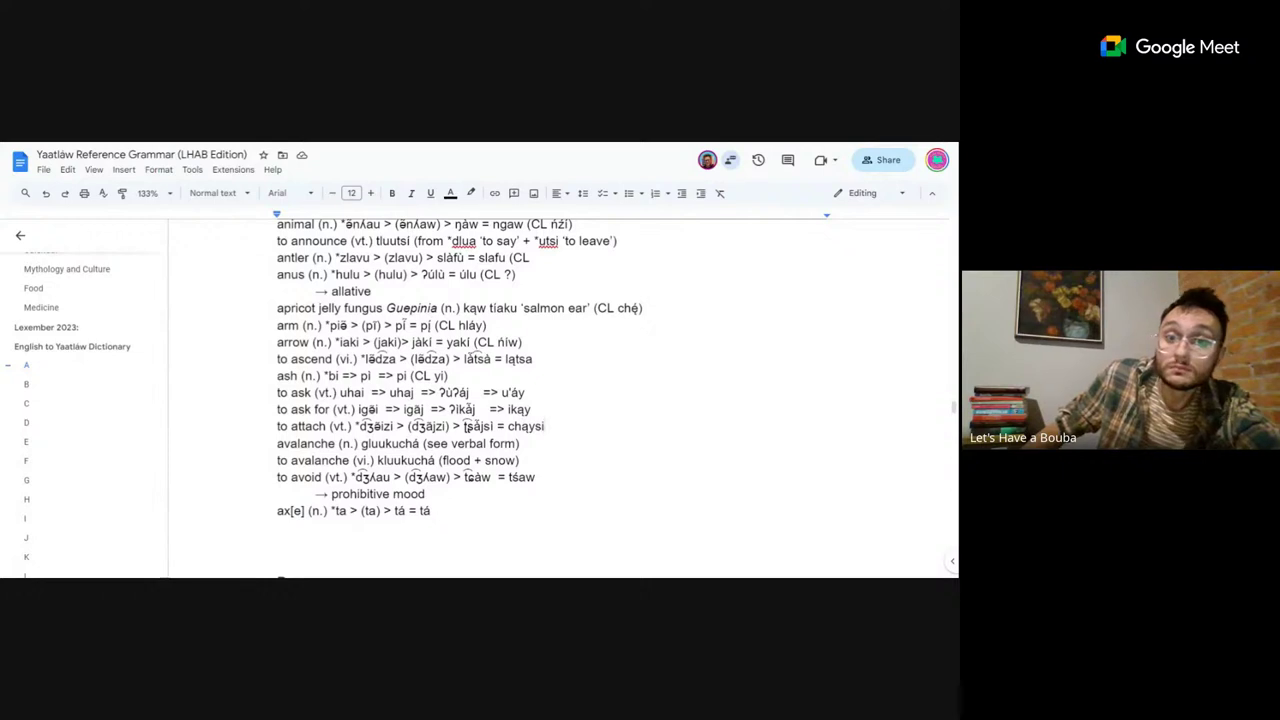
click(523, 443)
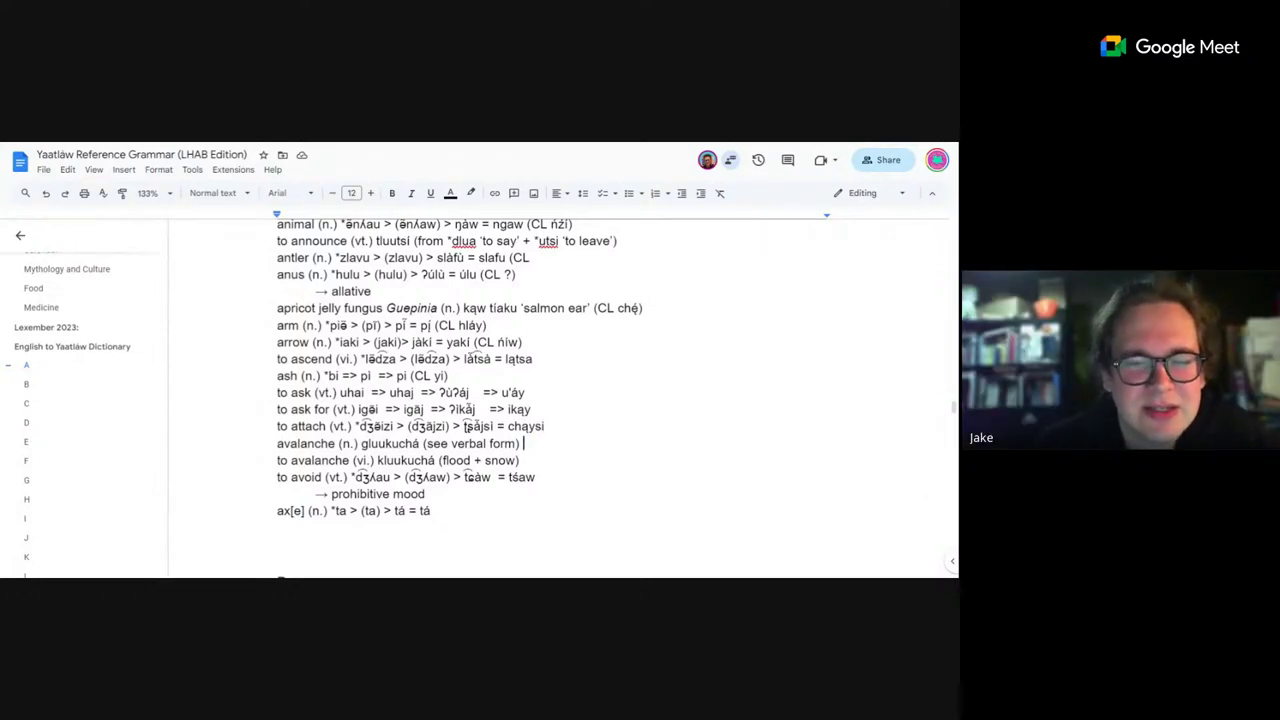
text((CL)
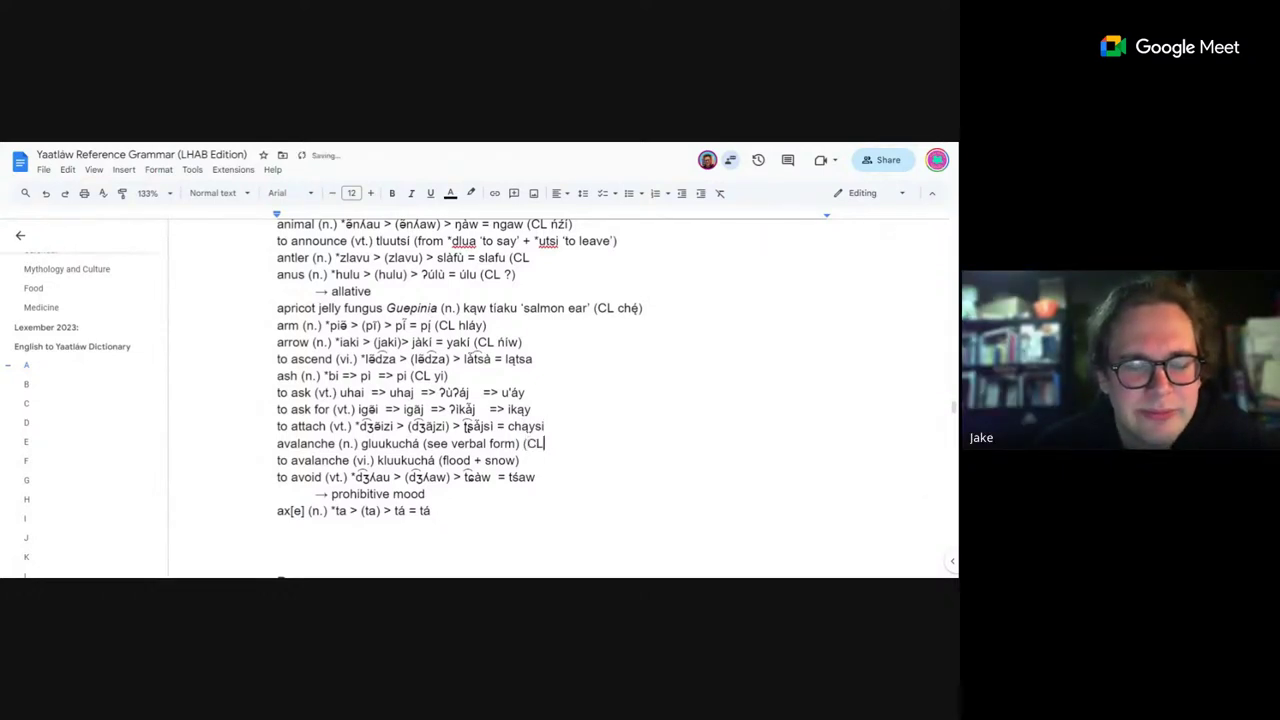
text( tláy)
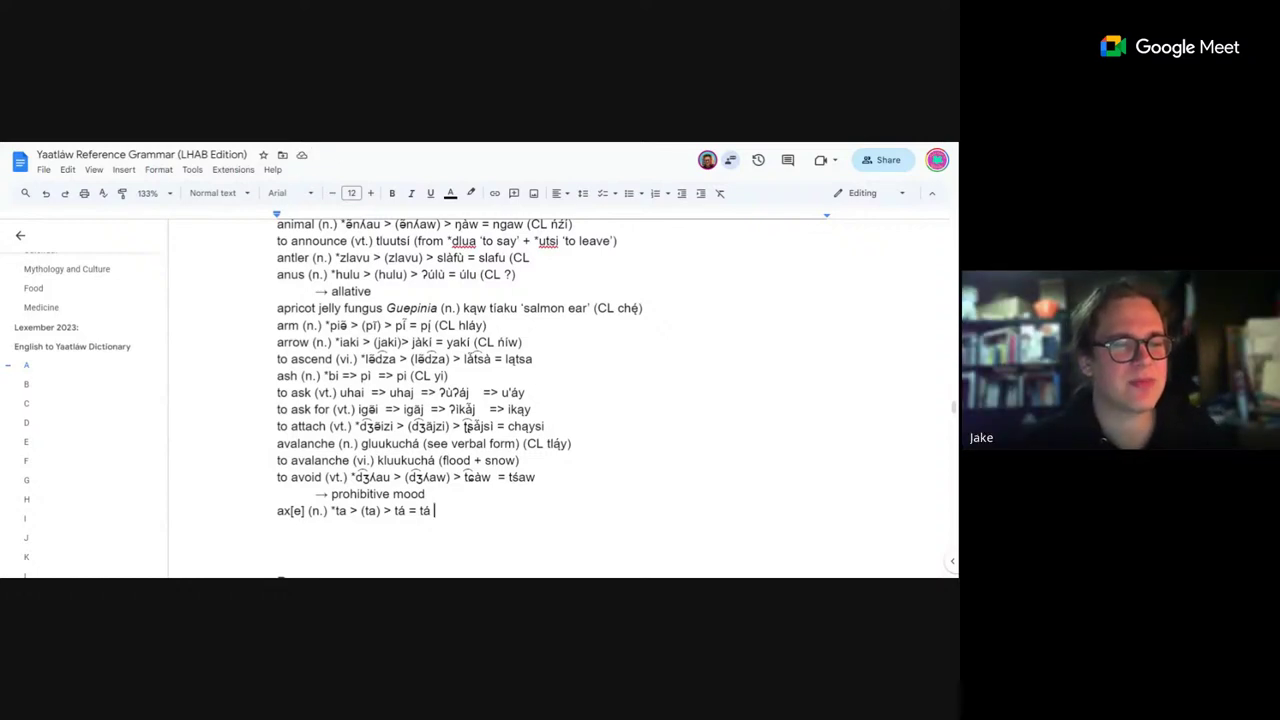
Add "(CL ńíw)" to the "ax[e]" entry, reusing the classifier form from the "arrow" entry.
scroll(94, 370, up, 3)
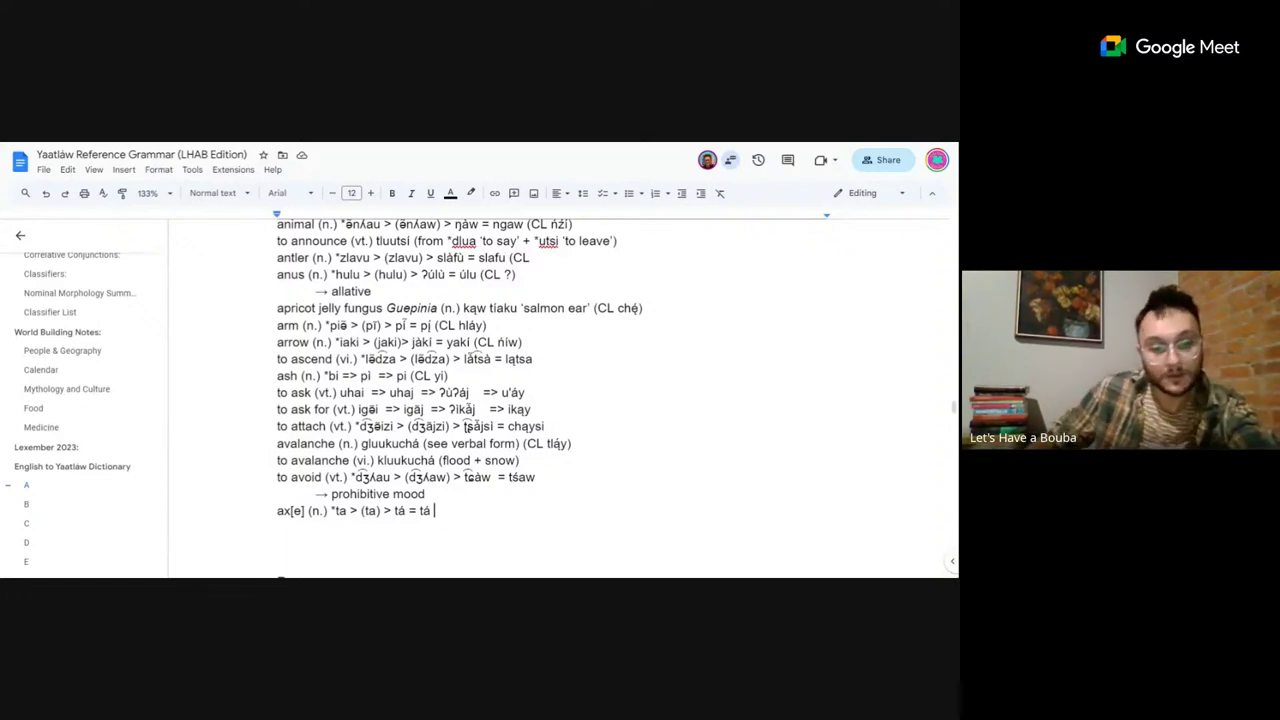
text((CL)
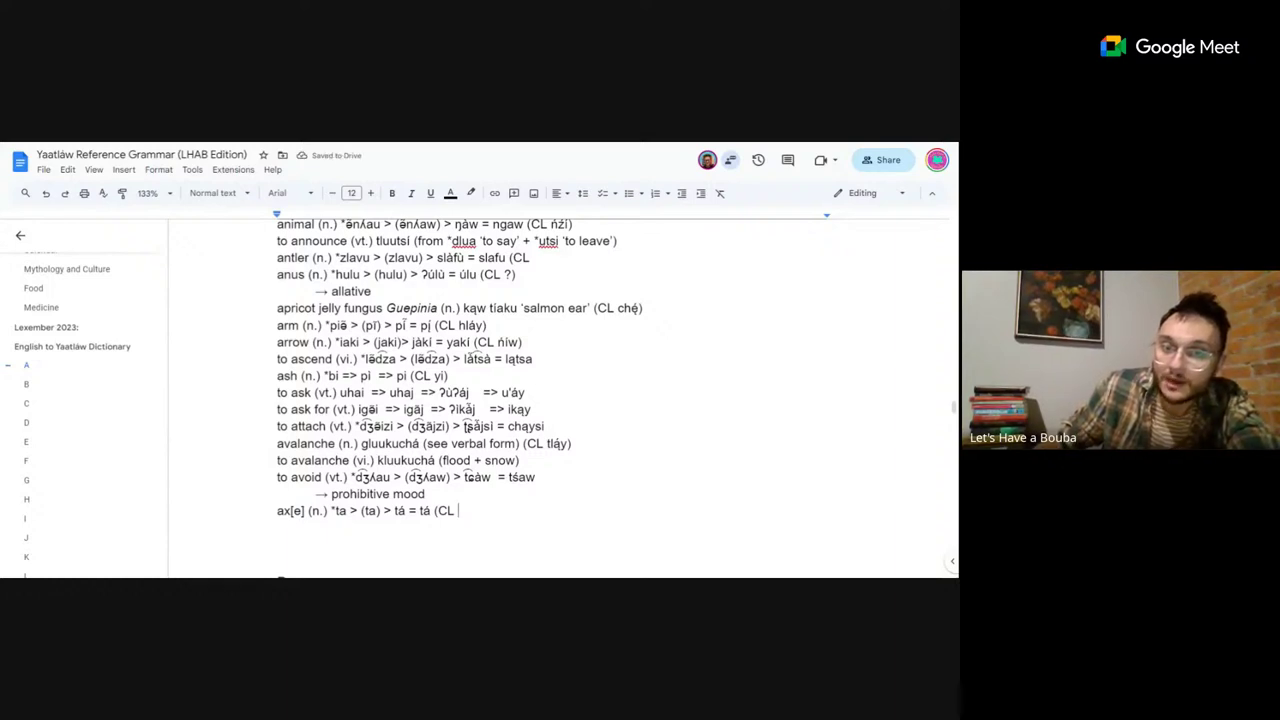
drag(497, 342, 519, 342)
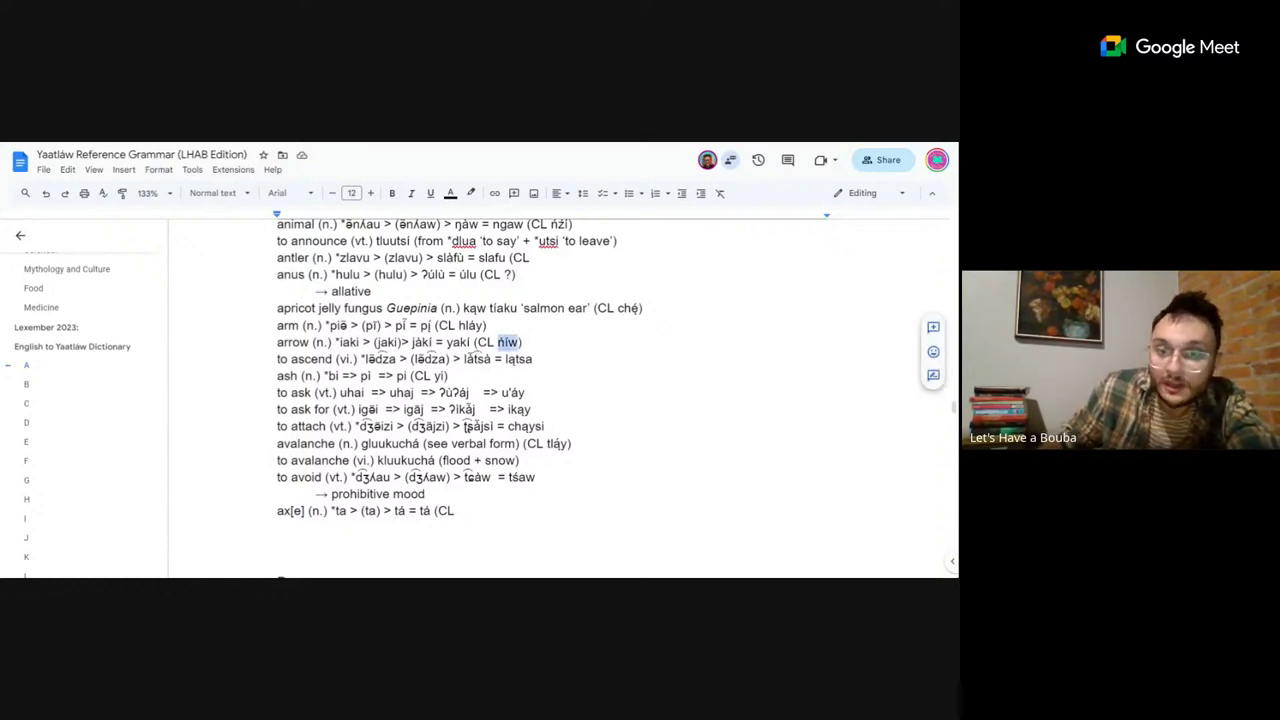
key(ctrl+c)
click(455, 510)
key(ctrl+v)
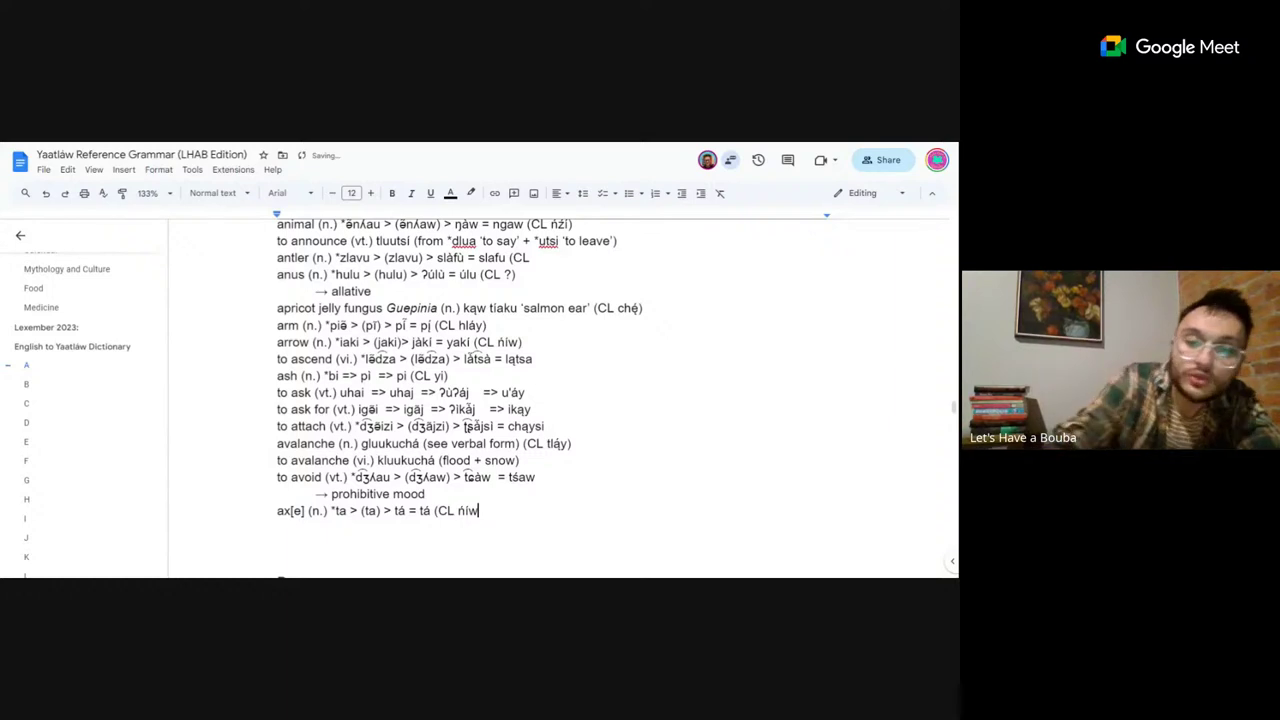
text())
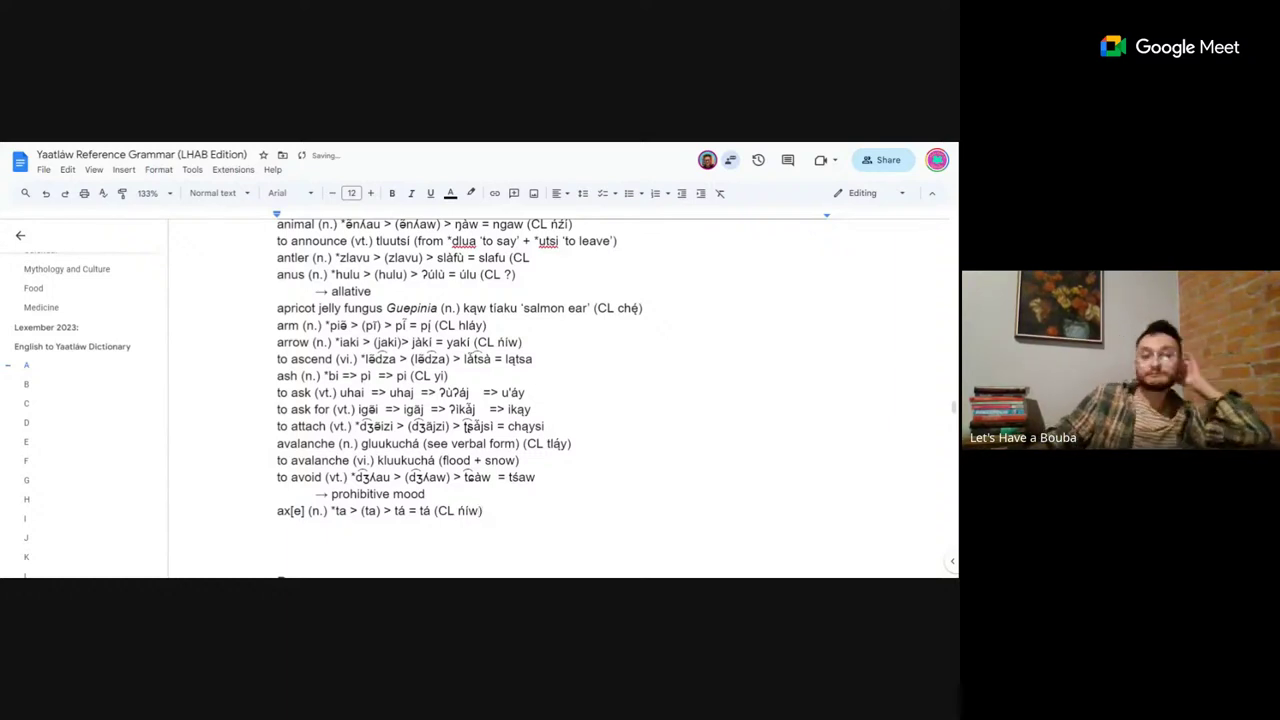
Go through all the forms in the Classifier List, from "si" to "tlą́y", examining their origins and uses.
scroll(50, 378, up, 4)
click(36, 366)
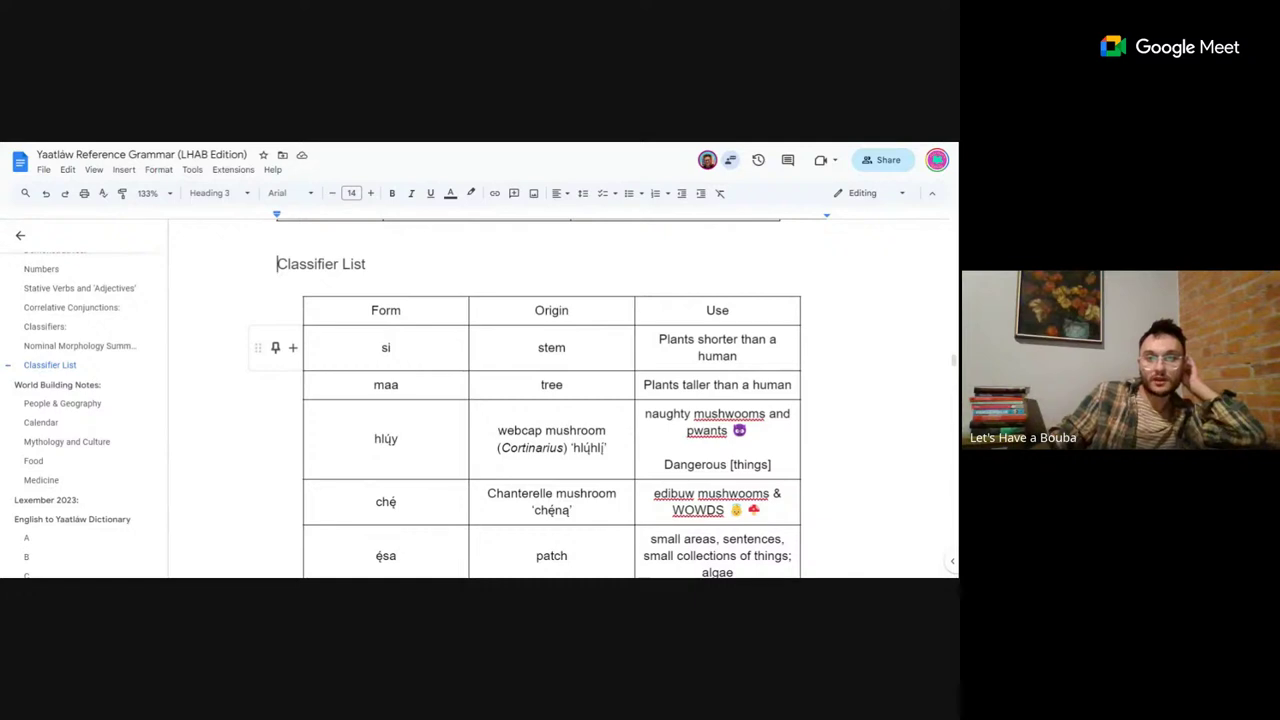
scroll(528, 398, down, 2)
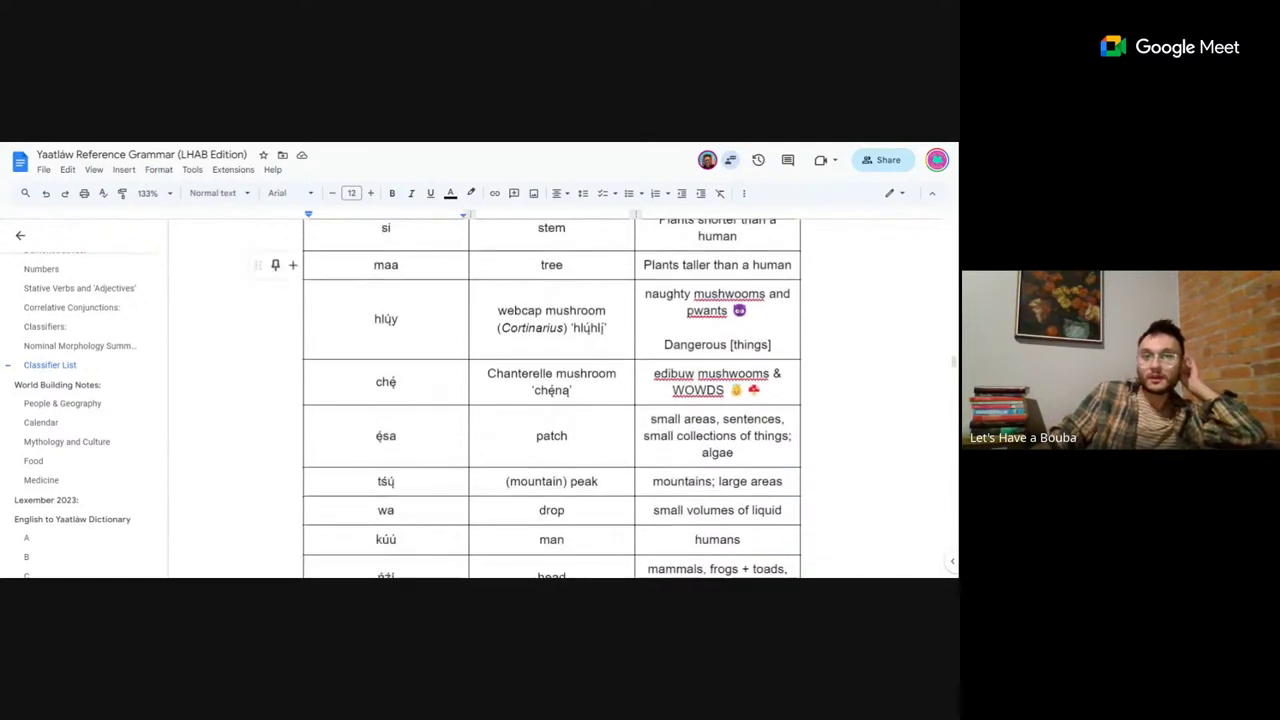
drag(385, 228, 385, 318)
drag(385, 382, 385, 481)
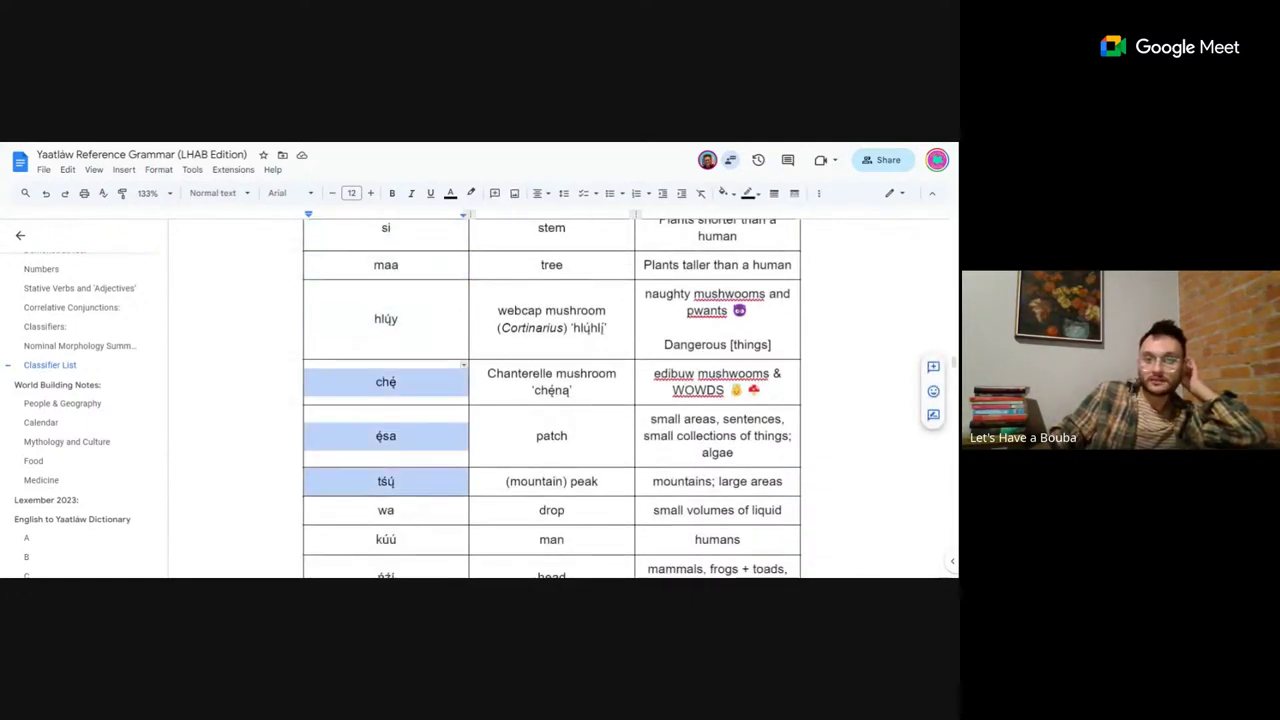
scroll(385, 430, down, 2)
drag(385, 390, 385, 457)
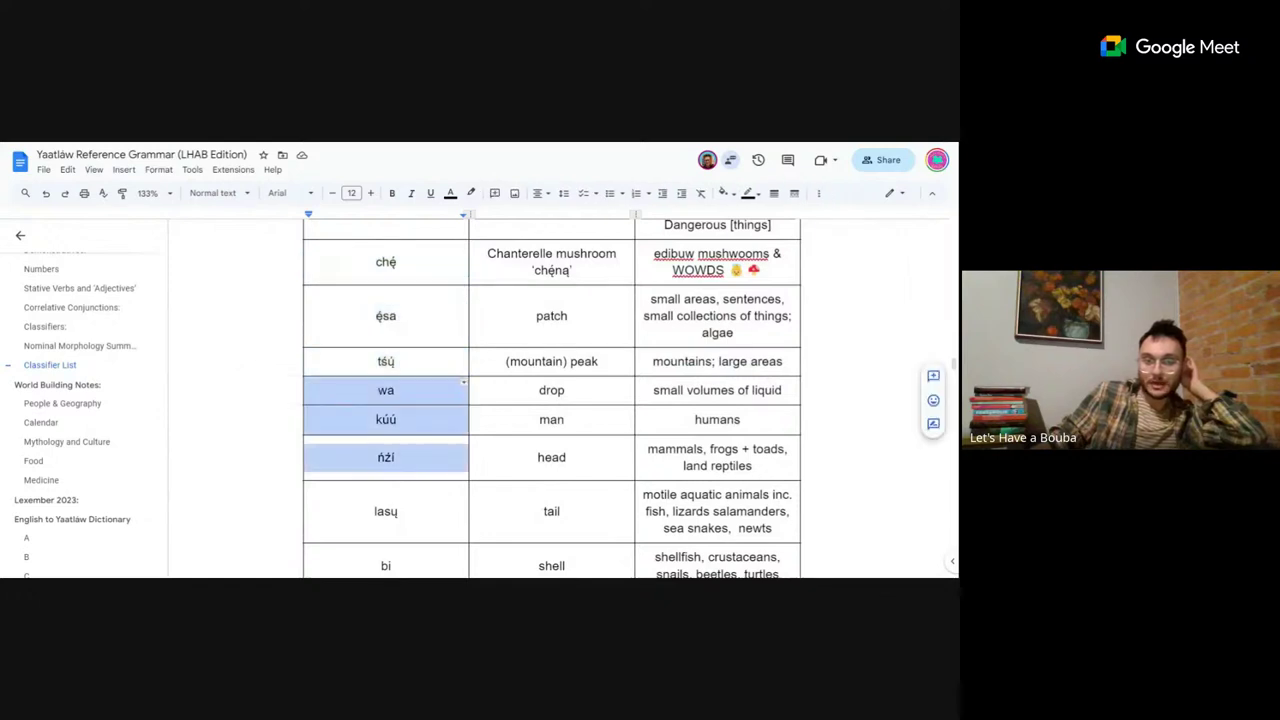
scroll(385, 400, down, 2)
drag(385, 383, 385, 475)
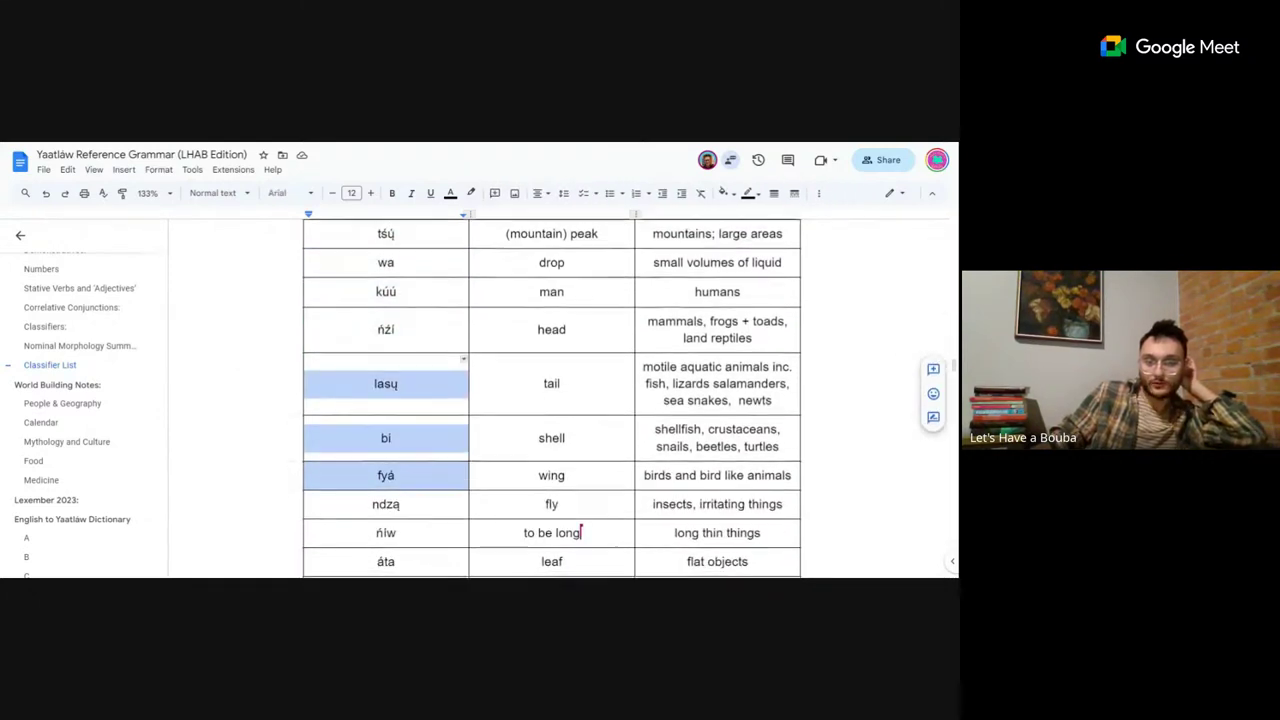
scroll(385, 400, down, 3)
drag(385, 332, 385, 476)
scroll(385, 476, down, 3)
click(376, 324)
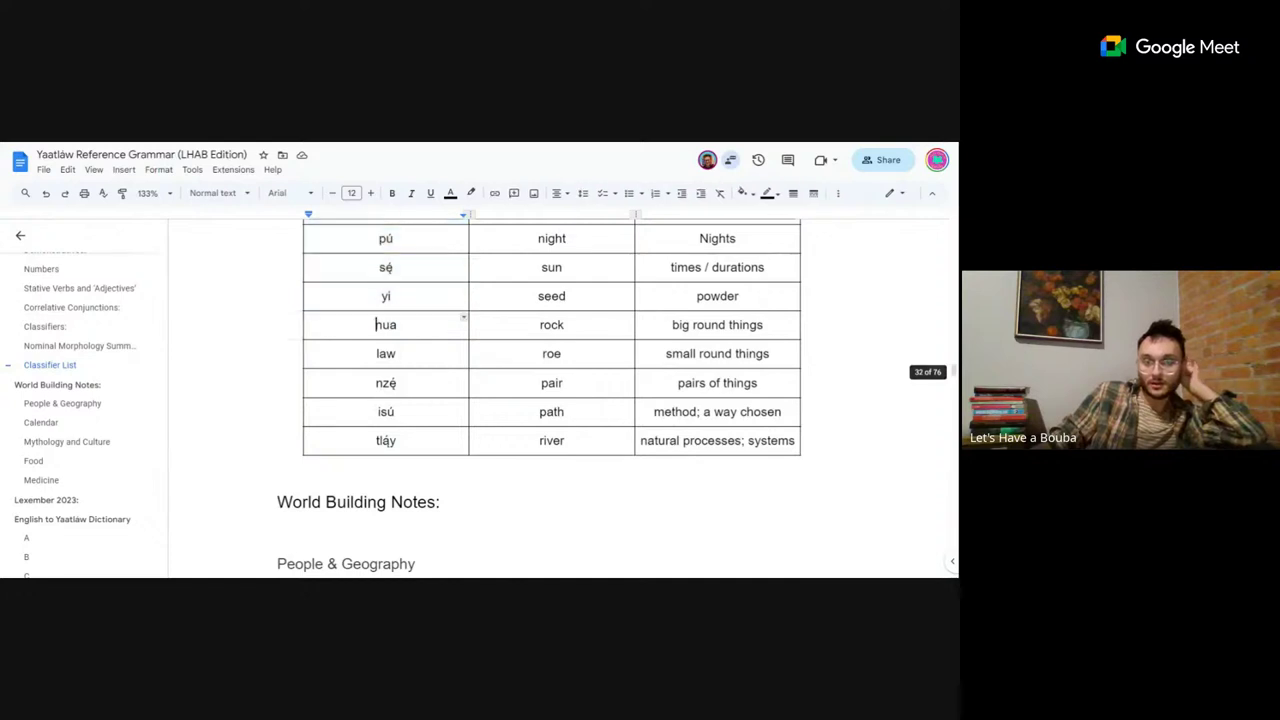
drag(376, 324, 280, 463)
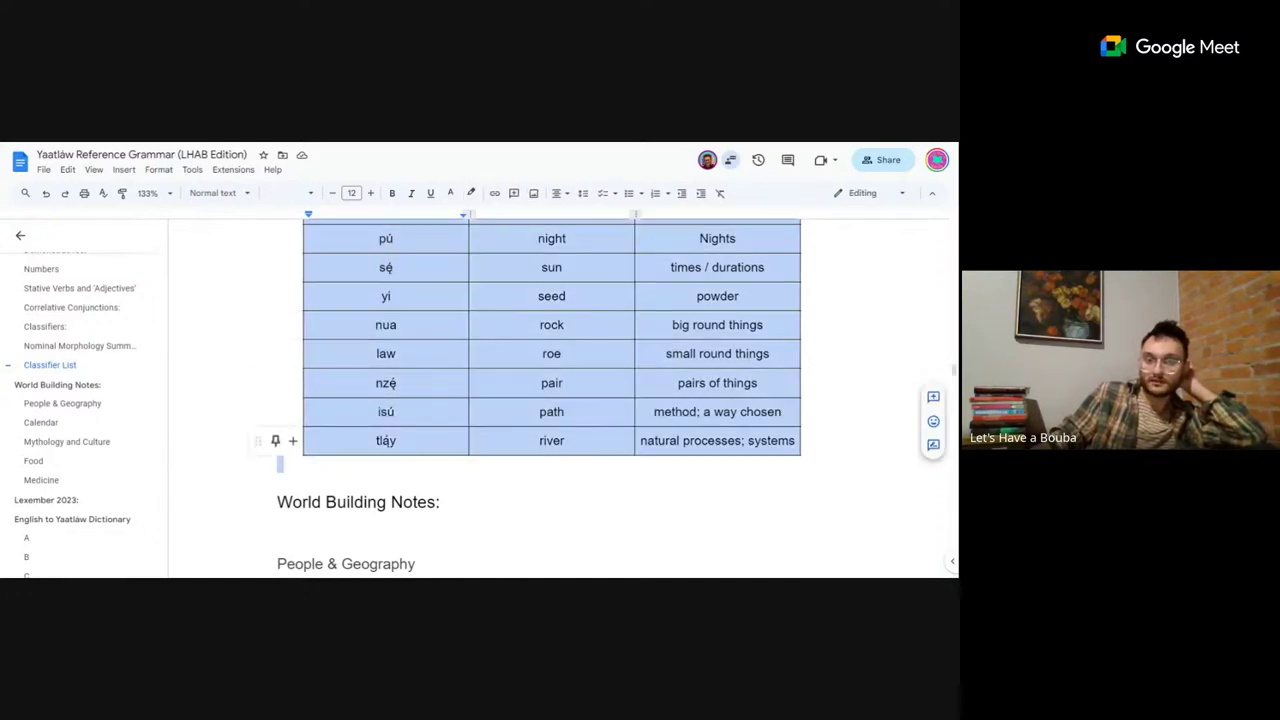
click(385, 438)
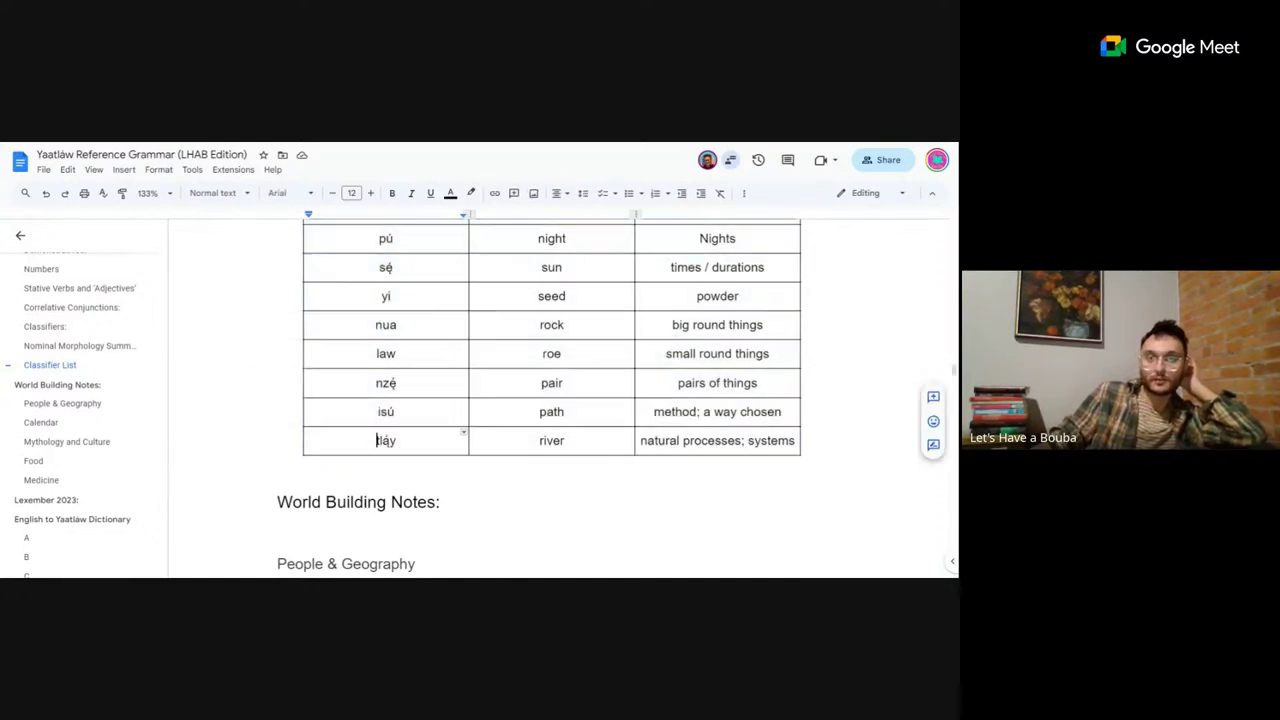
Review the dictionary's A section entries and the Lexember 2023 list, including its "could do" note.
click(60, 499)
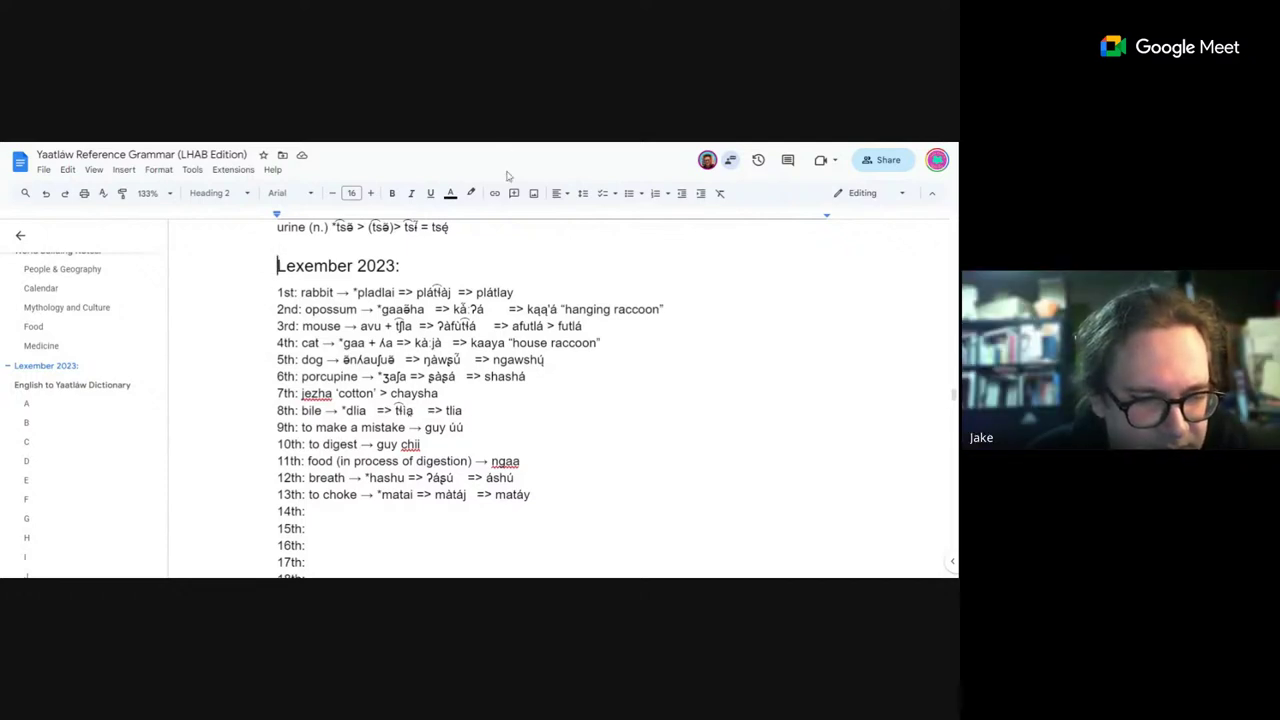
click(27, 403)
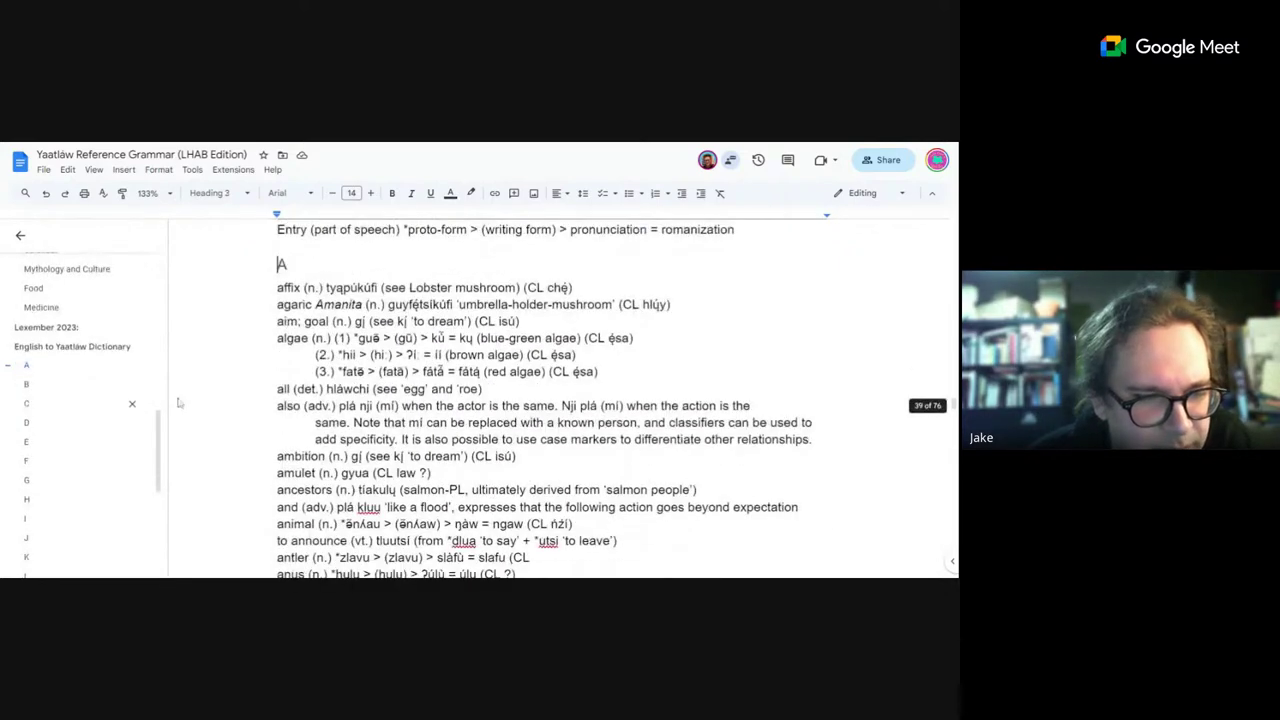
scroll(612, 400, down, 3)
scroll(612, 400, down, 1)
scroll(612, 400, up, 4)
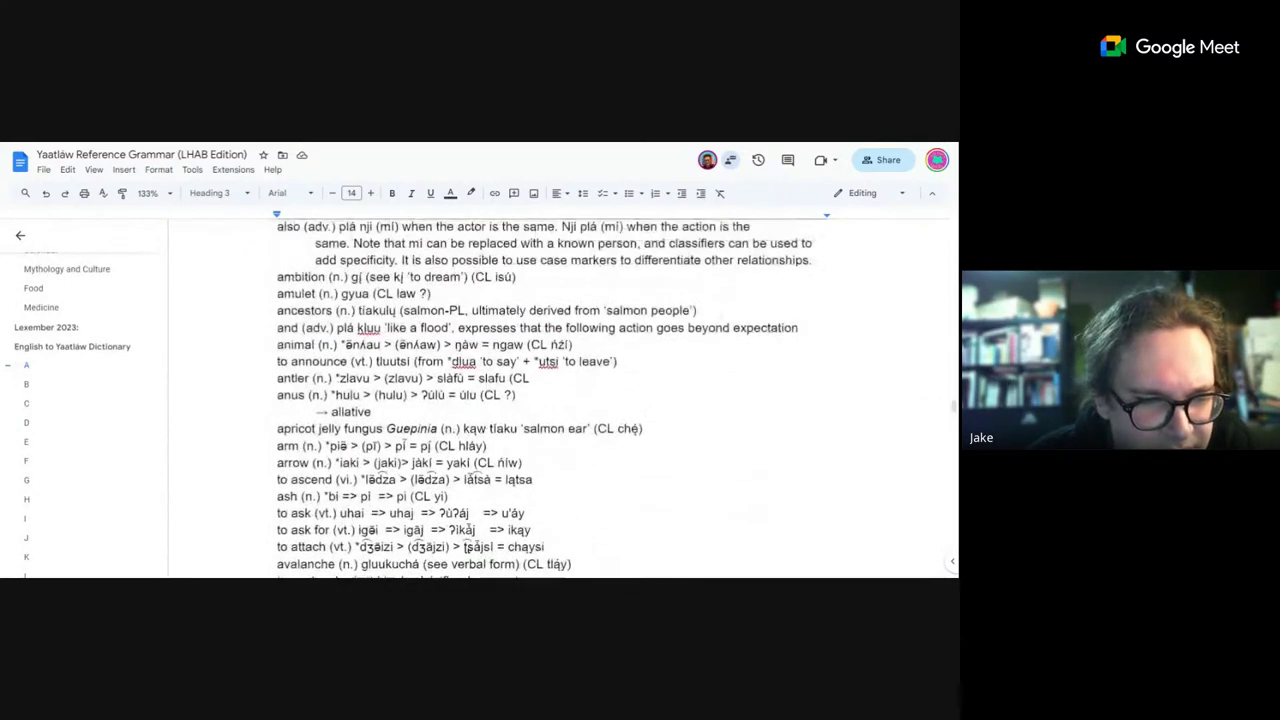
scroll(612, 400, up, 3)
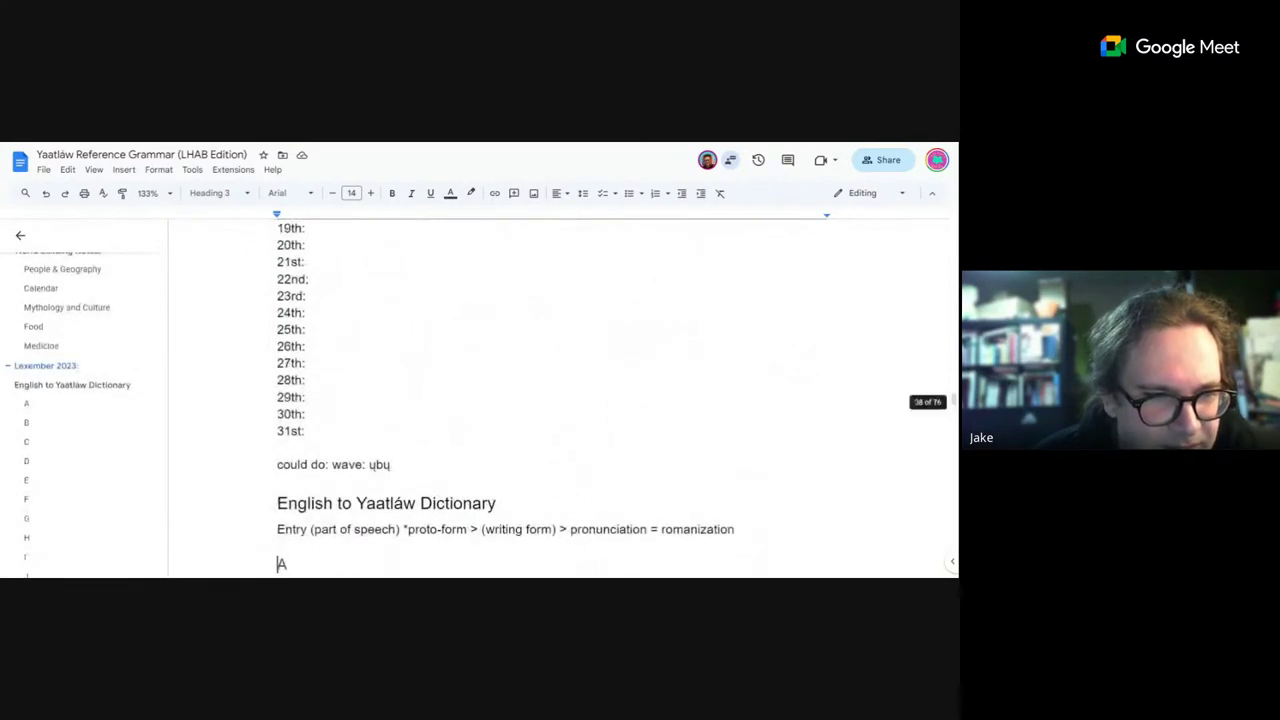
click(391, 464)
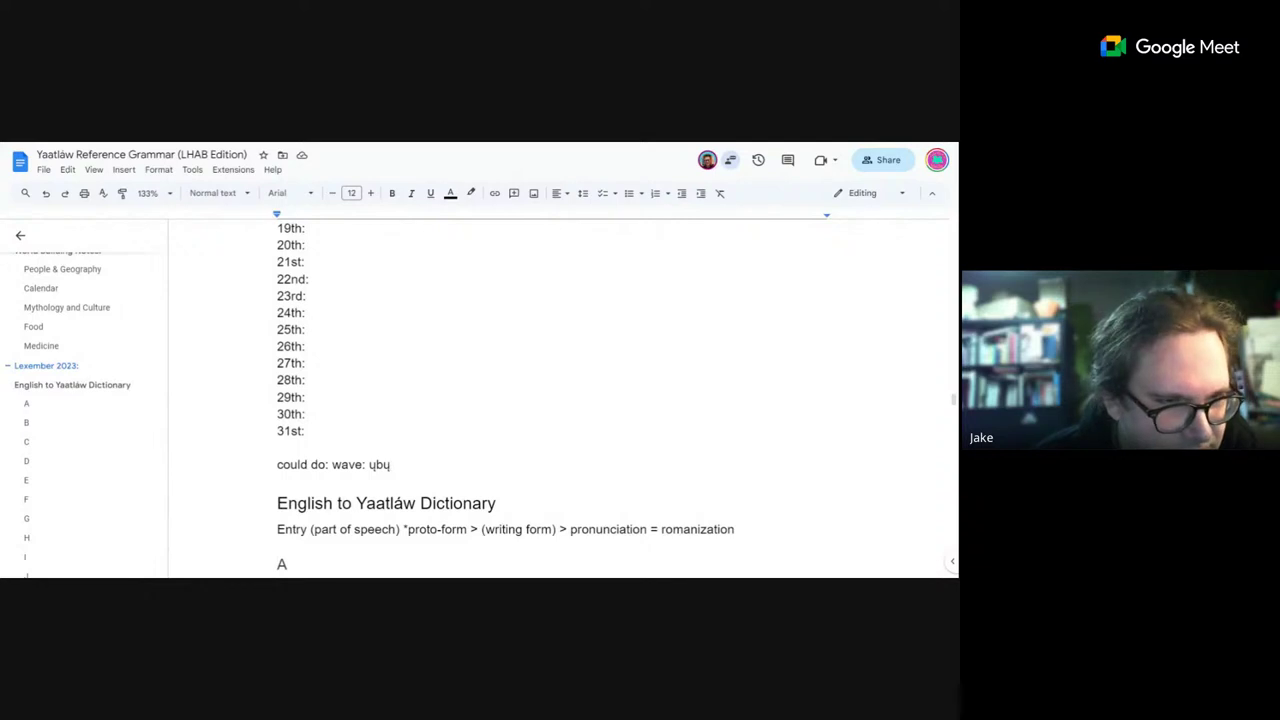
scroll(612, 400, up, 5)
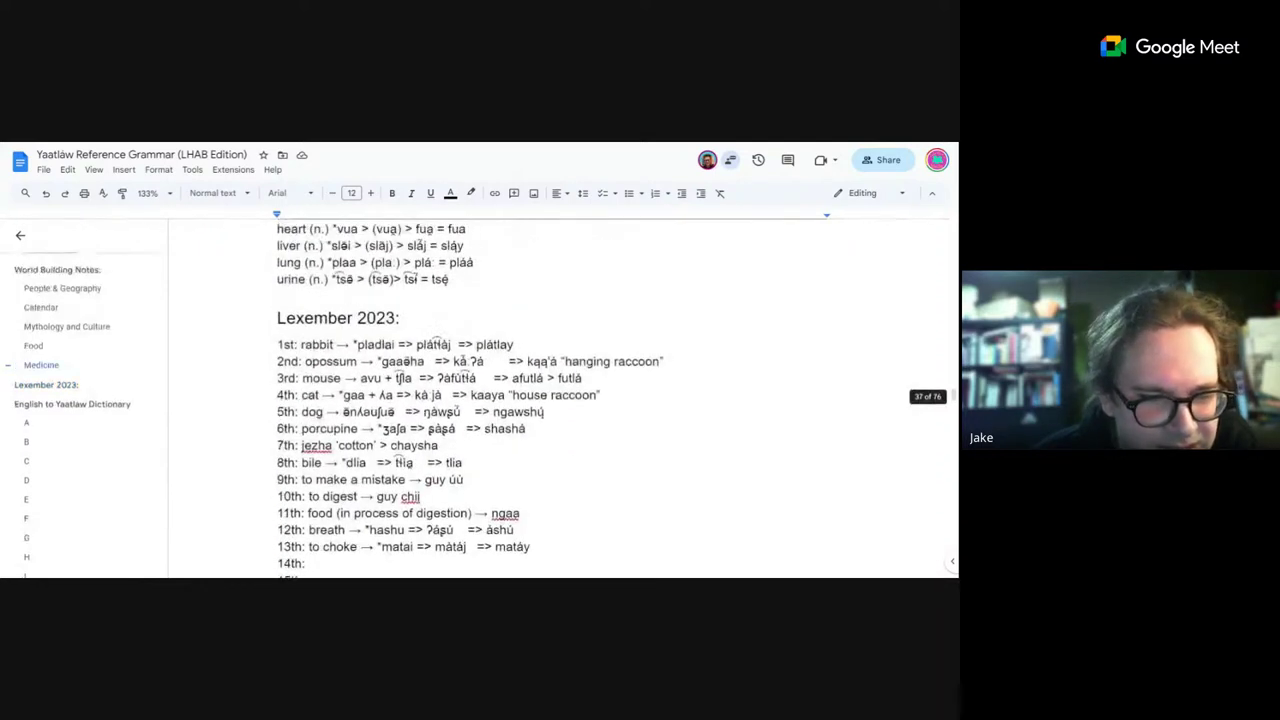
scroll(612, 400, down, 2)
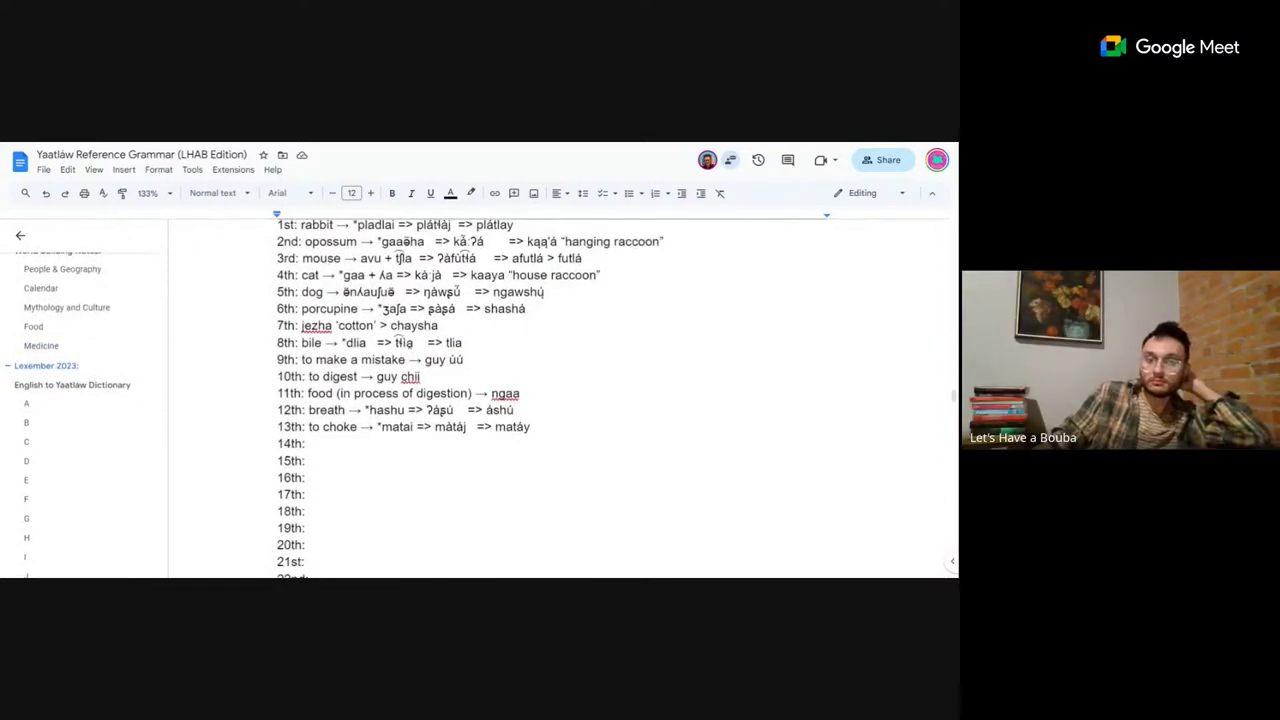